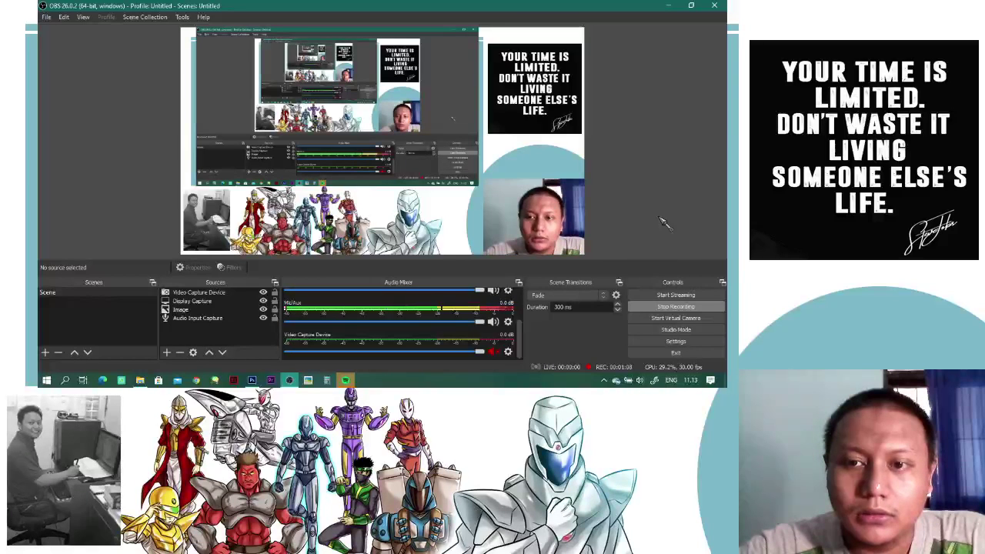
{"action": "left_click", "coordinate": [575, 193]}
{"action": "mouse_move", "coordinate": [575, 193]}
{"action": "left_mouse_down"}
{"action": "mouse_move", "coordinate": [580, 154]}
{"action": "mouse_move", "coordinate": [573, 190]}
{"action": "left_mouse_up"}
{"action": "left_click", "coordinate": [602, 189]}
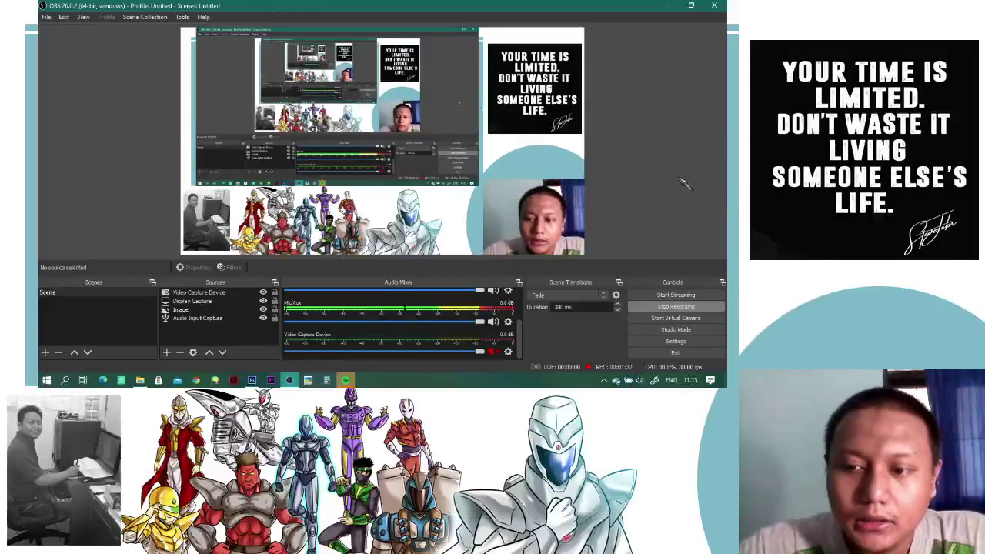
- Switch to Adobe Flash Professional CS6 and open the file "latihan frame by frame", browsing through the BAHAN NGAJAR folder on drive G
{"action": "left_click", "coordinate": [241, 382]}
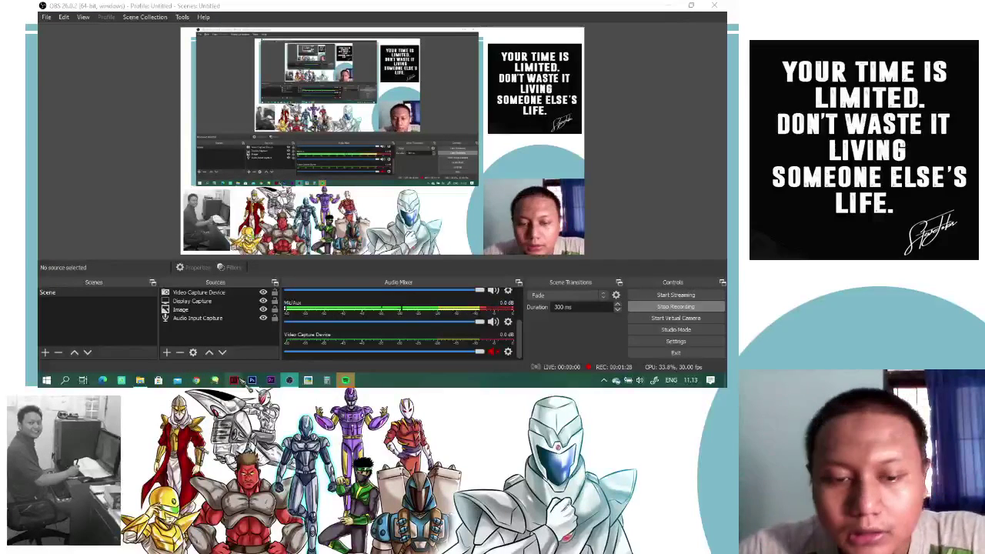
{"action": "left_click", "coordinate": [235, 380]}
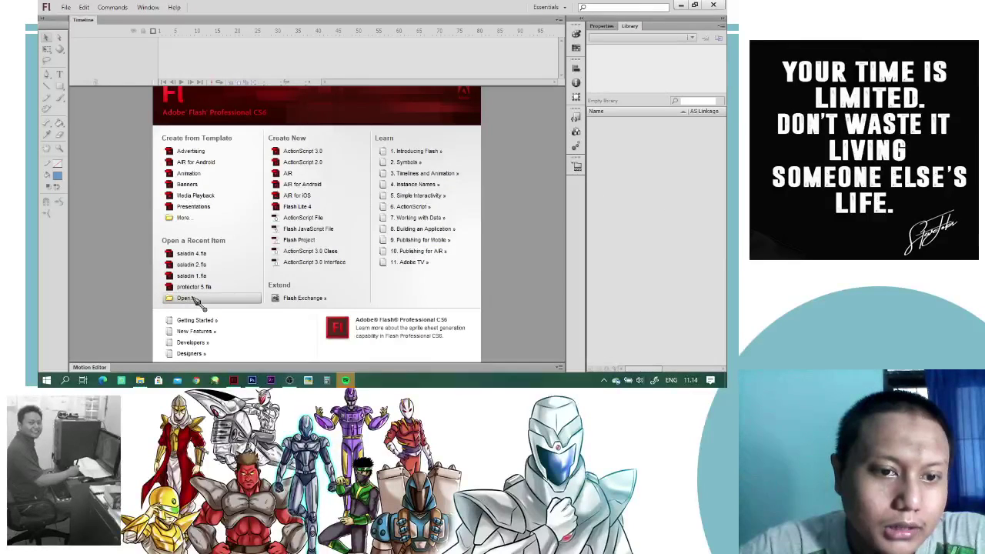
{"action": "left_click", "coordinate": [194, 299]}
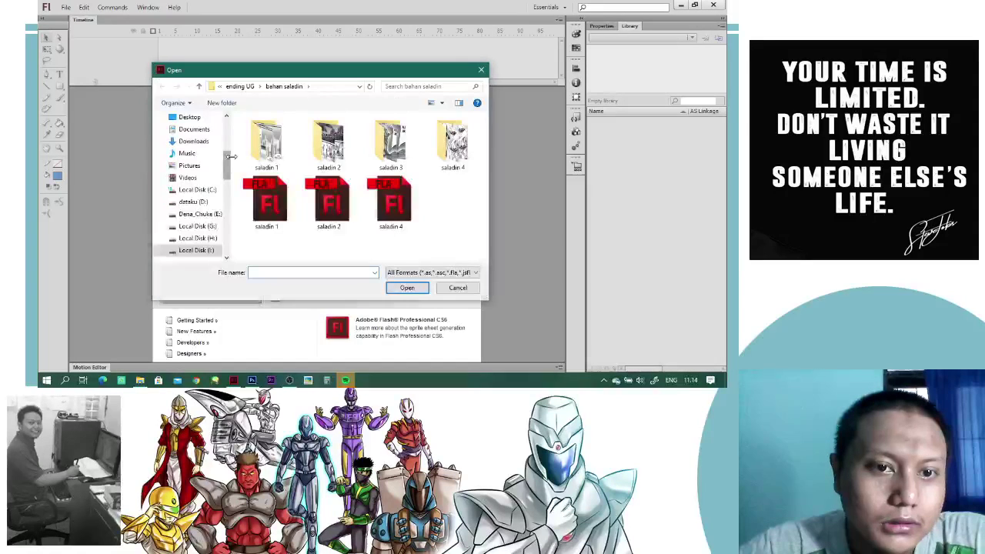
{"action": "left_click_drag", "start_coordinate": [228, 160], "coordinate": [217, 135]}
{"action": "scroll", "coordinate": [469, 231], "scroll_direction": "down", "scroll_amount": 5}
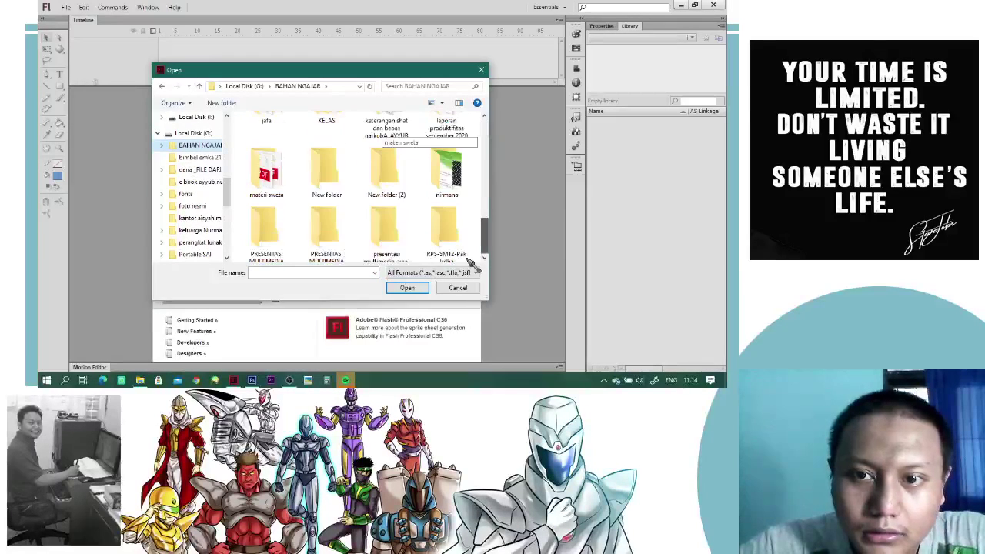
{"action": "left_click", "coordinate": [461, 217]}
{"action": "double_click", "coordinate": [469, 220]}
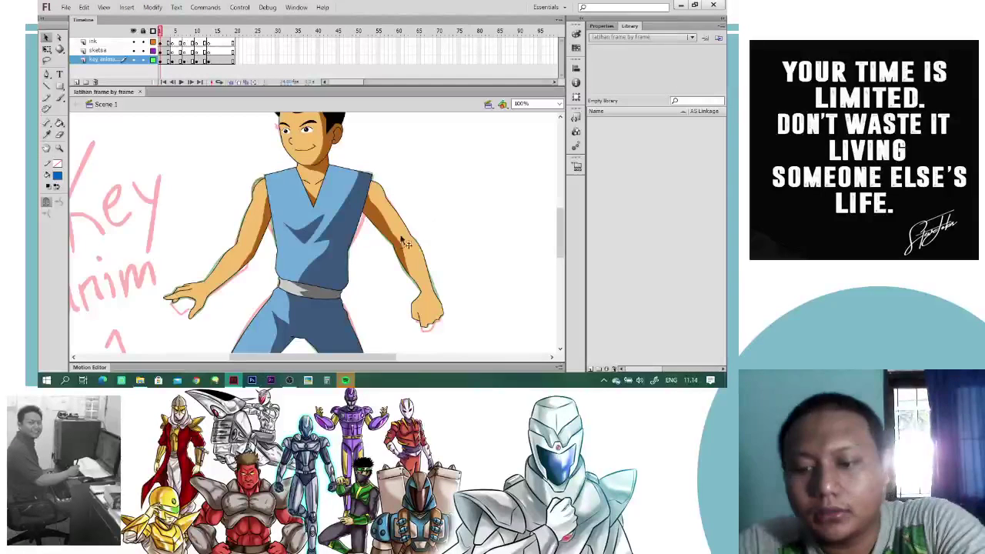
- Hide the ink and sketsa layers so only the key animation layer's rough figure is displayed
{"action": "key", "text": "ctrl+minus"}
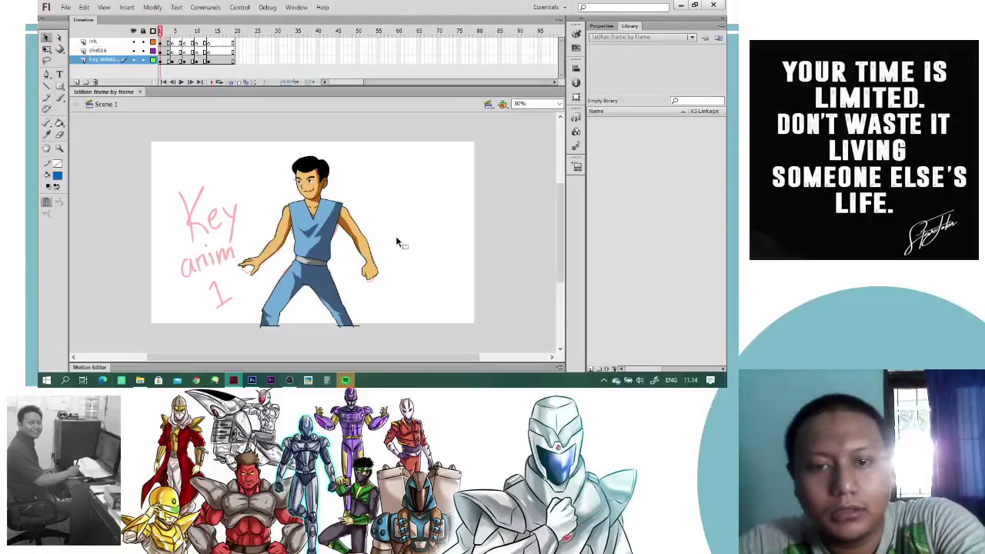
{"action": "left_click", "coordinate": [133, 41]}
{"action": "left_click", "coordinate": [134, 50]}
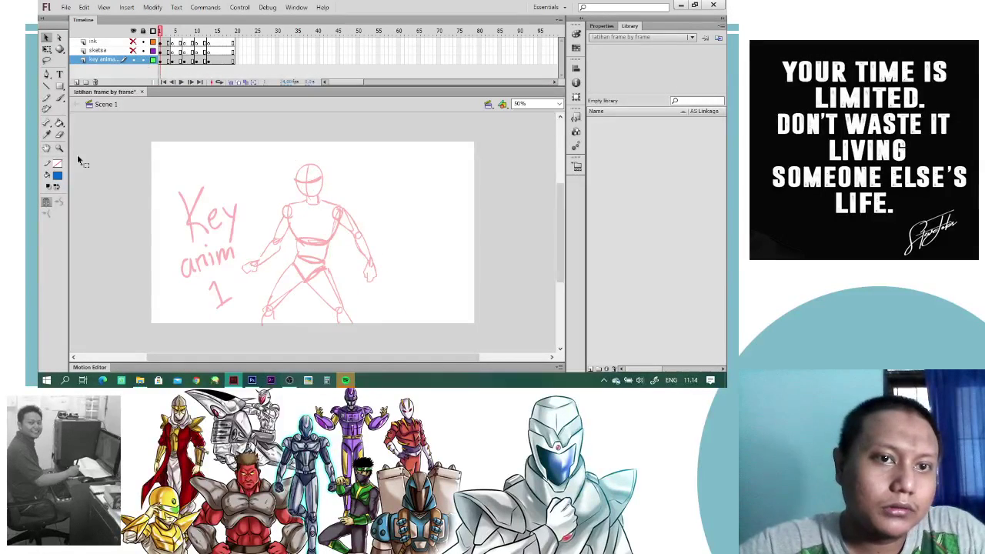
- Examine the two key poses and the inbetween poses on the key animation layer
{"action": "left_click", "coordinate": [160, 61]}
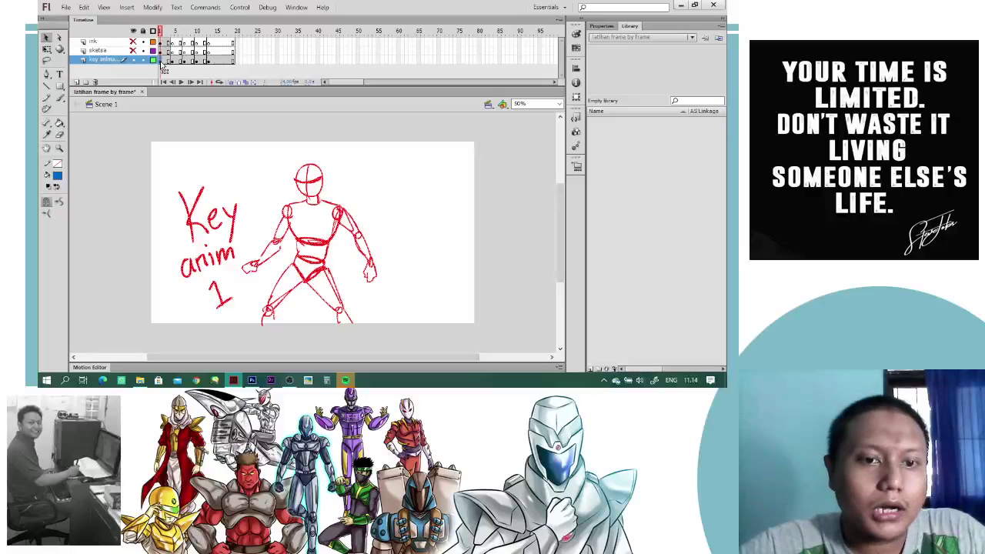
{"action": "left_click", "coordinate": [208, 60]}
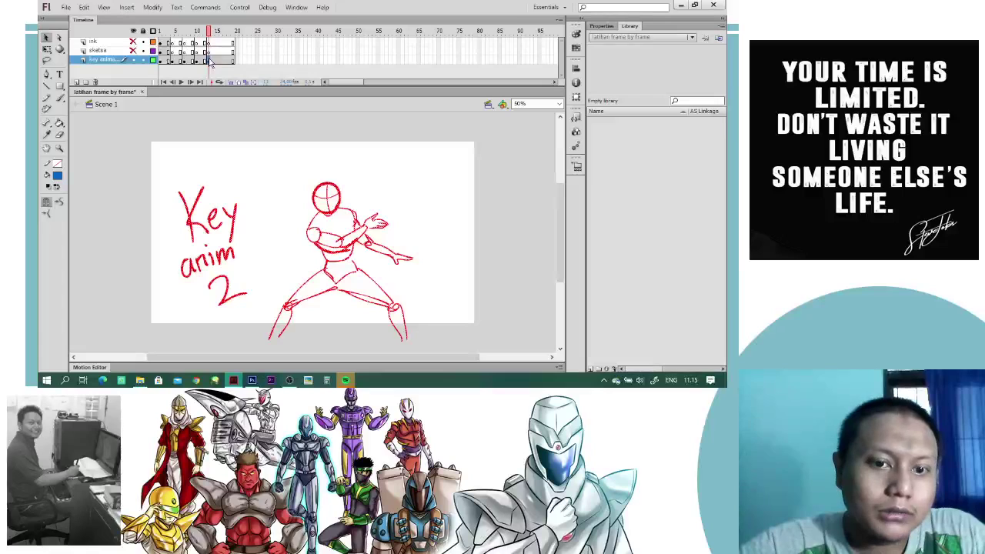
{"action": "left_click", "coordinate": [177, 62]}
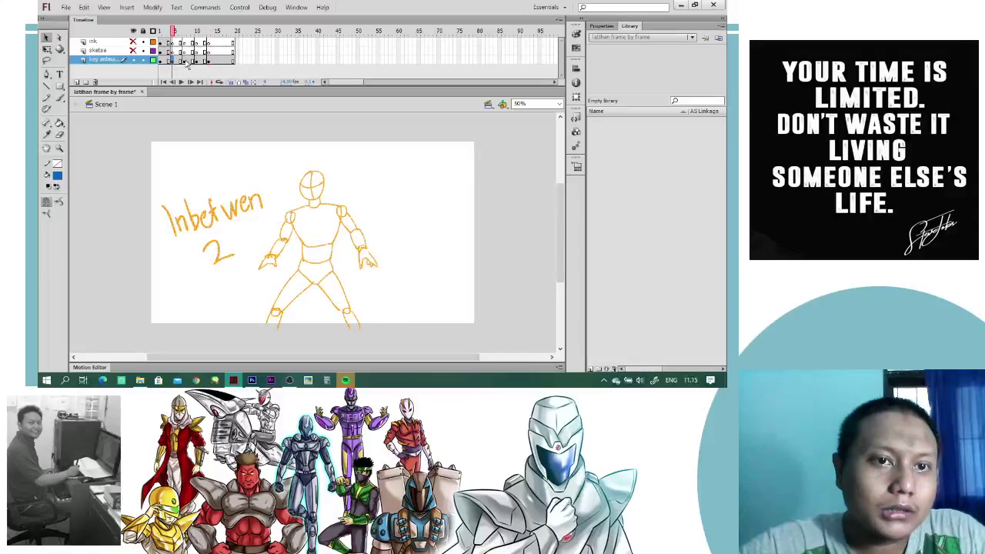
{"action": "left_click", "coordinate": [185, 61]}
{"action": "left_click", "coordinate": [198, 62]}
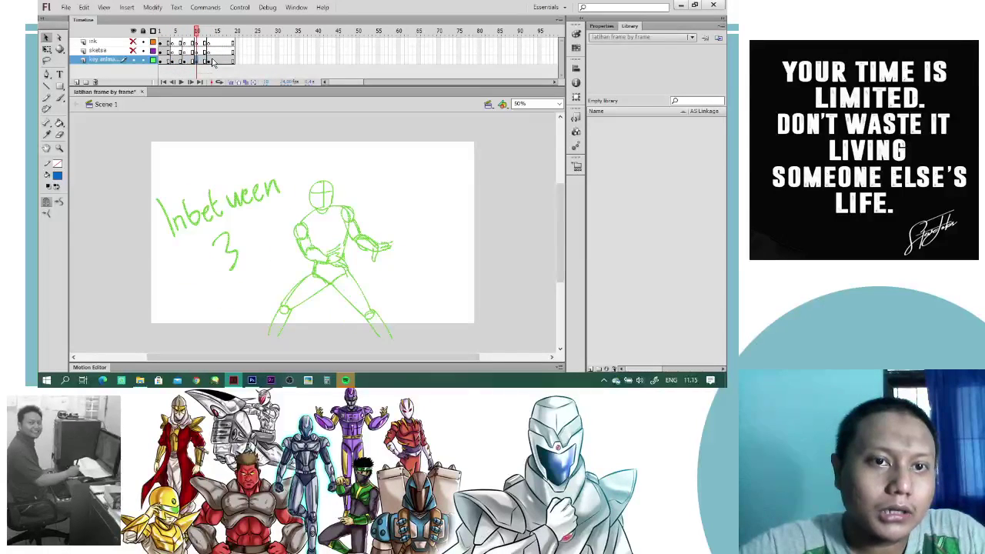
{"action": "left_click", "coordinate": [161, 61]}
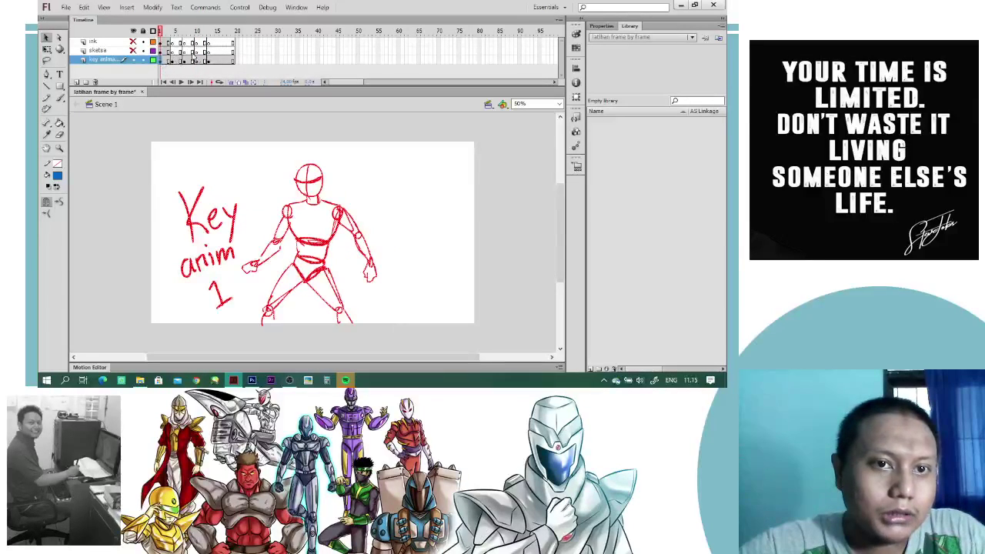
{"action": "left_click", "coordinate": [209, 61]}
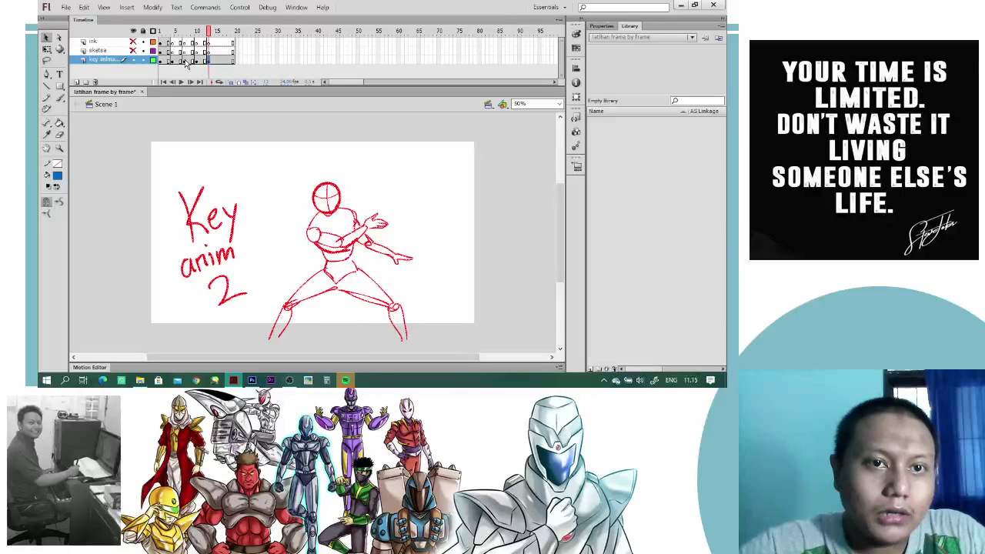
- Turn on Onion Skin at the Inbetween 1 drawing, extend its range to the end of the animation, and set the view to Show Frame
{"action": "left_click", "coordinate": [185, 64]}
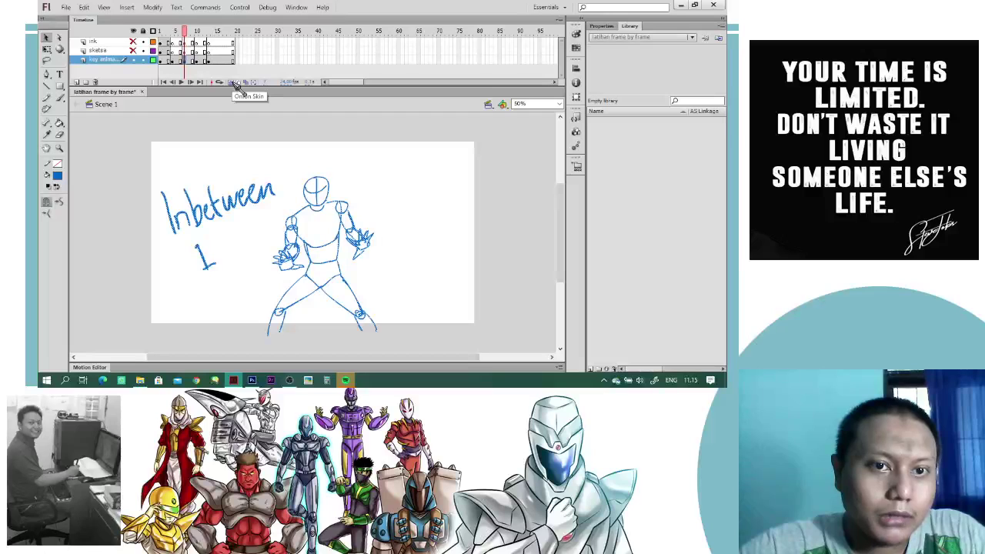
{"action": "left_click", "coordinate": [221, 31]}
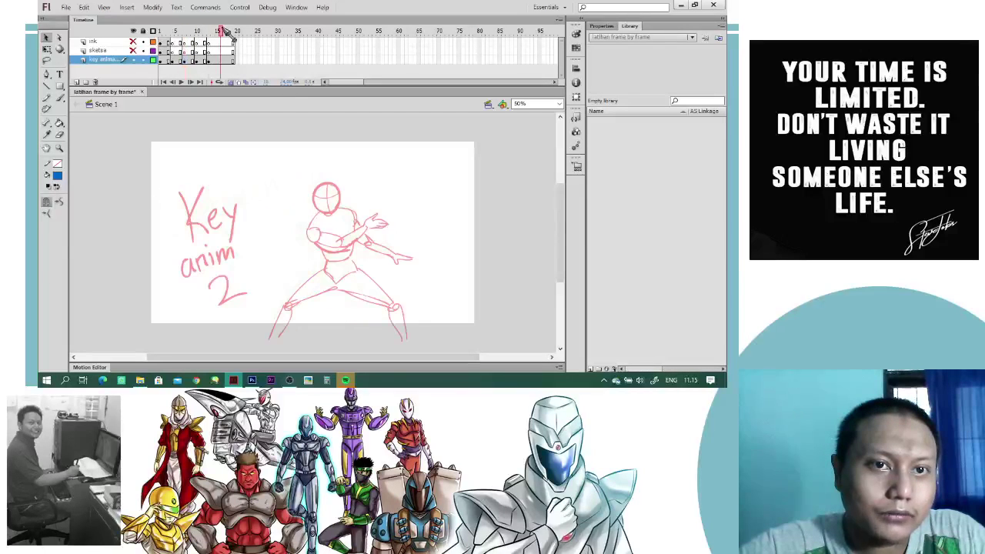
{"action": "left_click", "coordinate": [185, 64]}
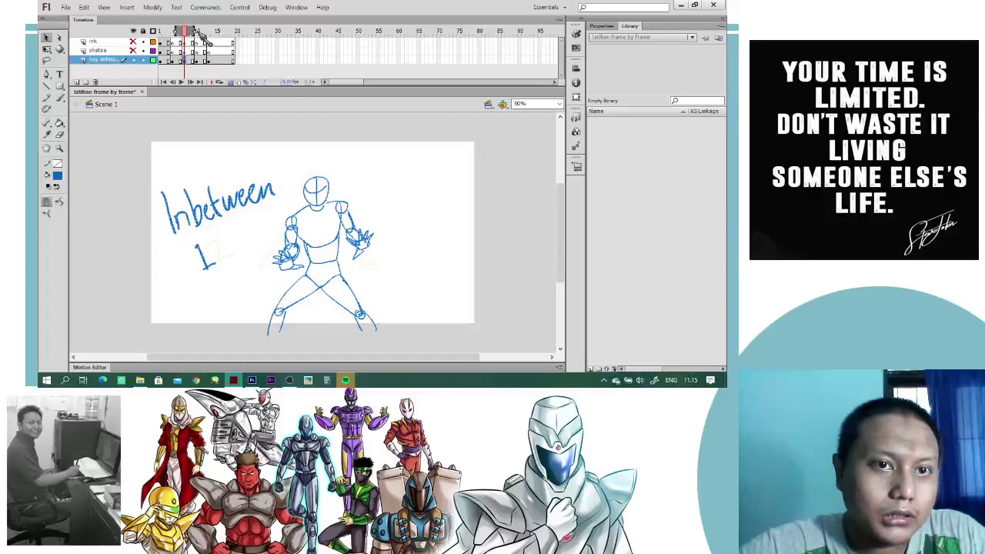
{"action": "left_click_drag", "start_coordinate": [200, 32], "coordinate": [235, 31]}
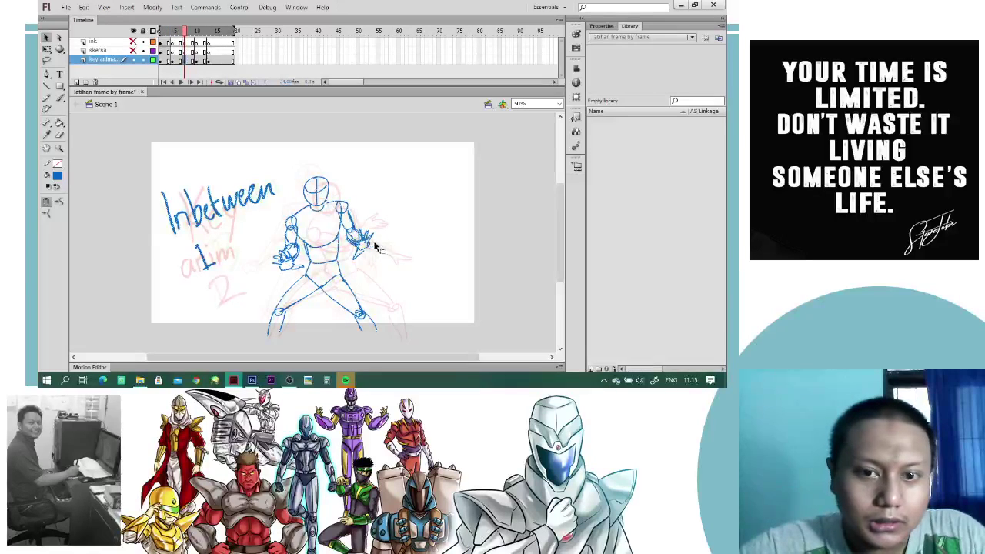
{"action": "left_click", "coordinate": [558, 104]}
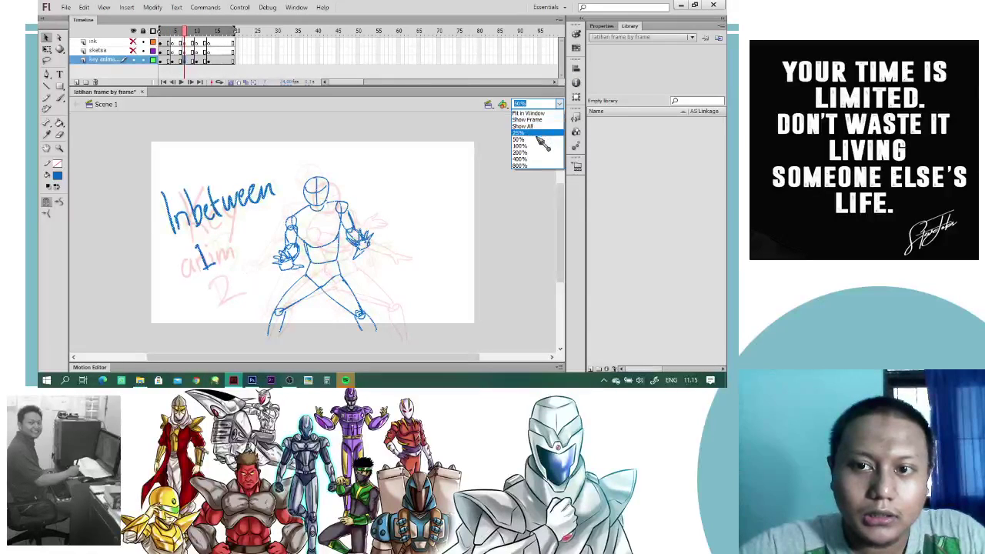
{"action": "left_click", "coordinate": [529, 120]}
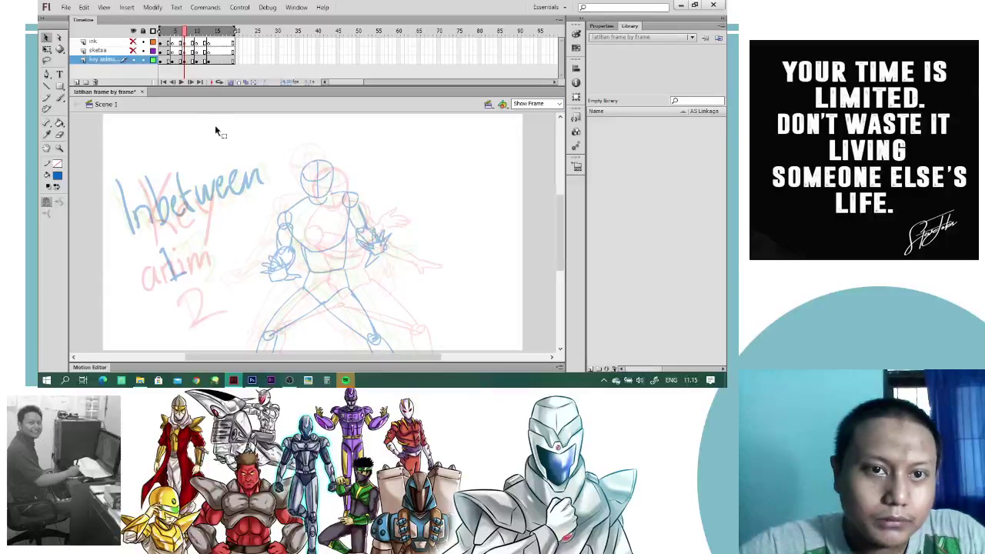
- Compare the Inbetween 3 and Inbetween 2 drawings with their onion-skinned neighbours and turn Onion Skin off
{"action": "left_click", "coordinate": [200, 61]}
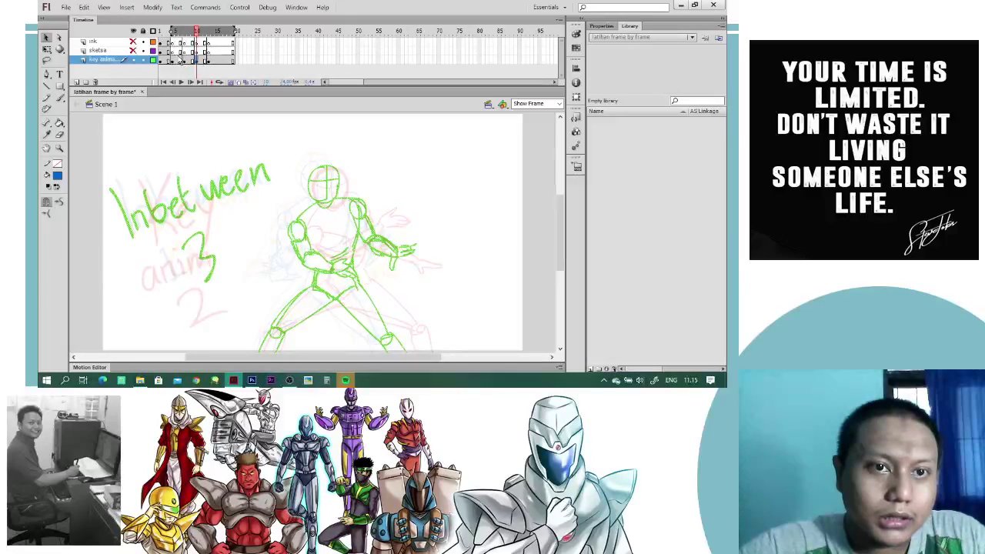
{"action": "left_click", "coordinate": [173, 61]}
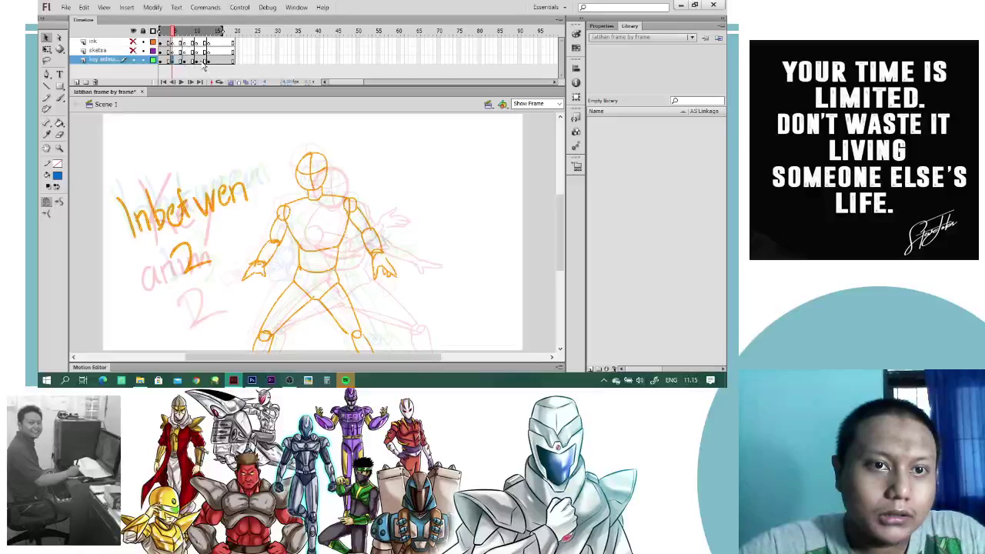
{"action": "left_click", "coordinate": [197, 62]}
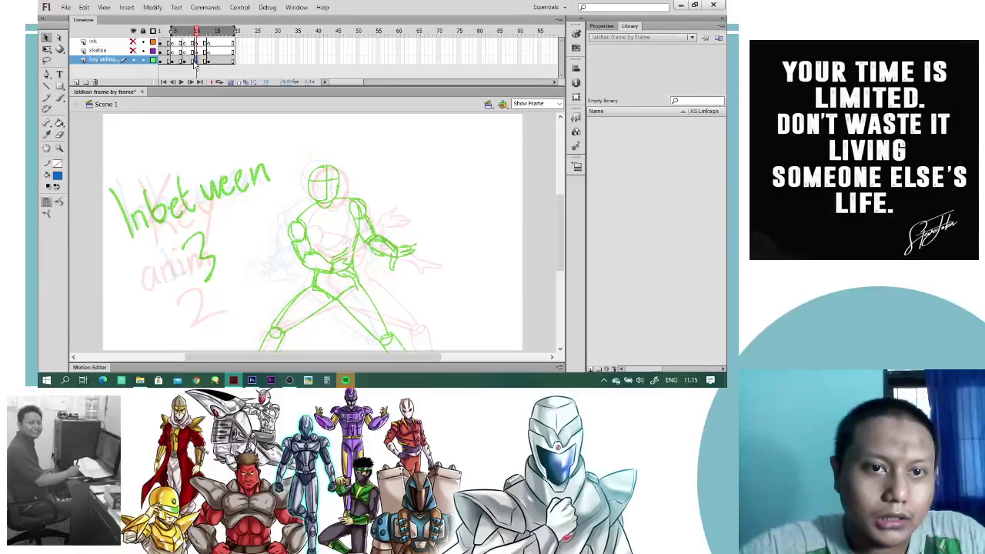
{"action": "left_click", "coordinate": [231, 82]}
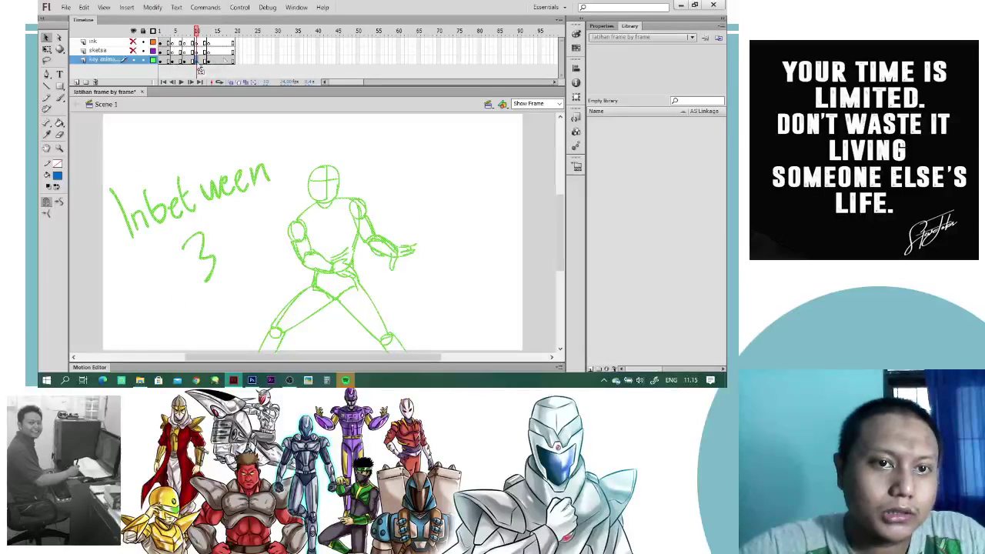
- Show the sketsa and ink layers again over the Key anim 1 drawing, checking the sketch against the rough figure
{"action": "left_click", "coordinate": [160, 50]}
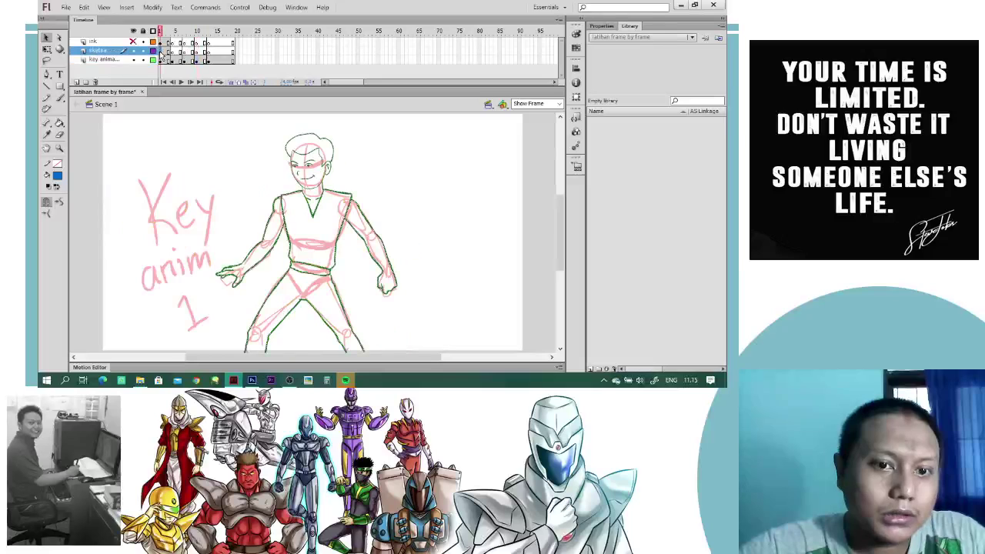
{"action": "left_click", "coordinate": [389, 141]}
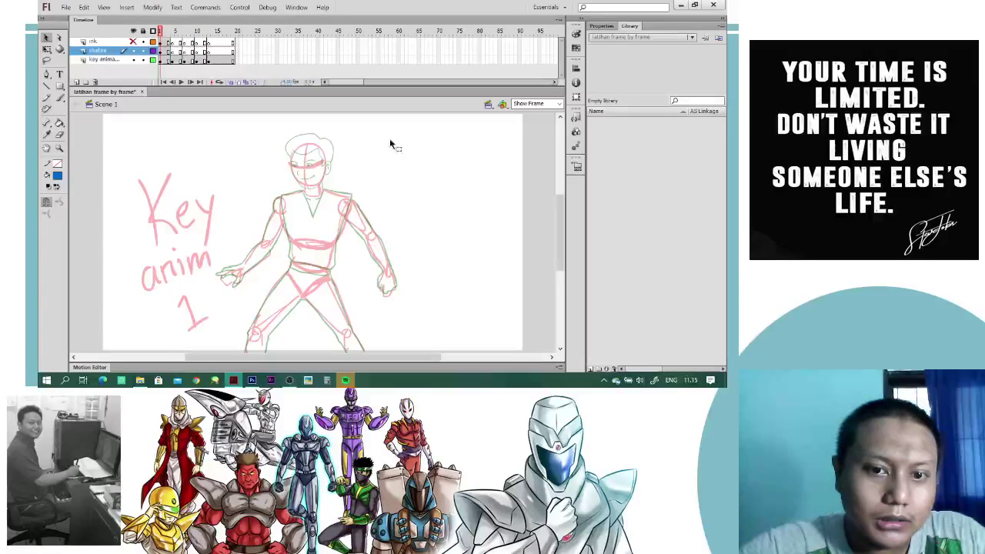
{"action": "left_click", "coordinate": [160, 52]}
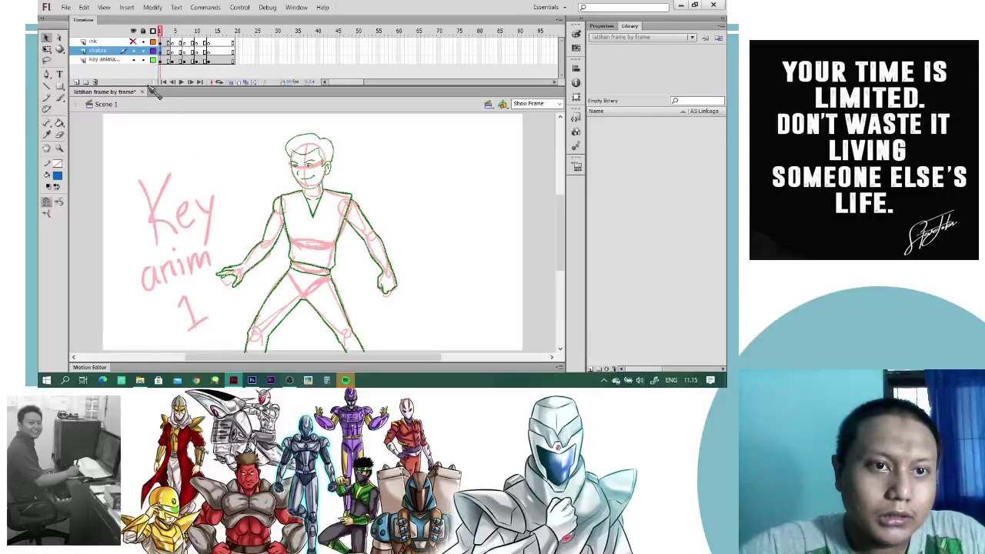
{"action": "left_click", "coordinate": [134, 51]}
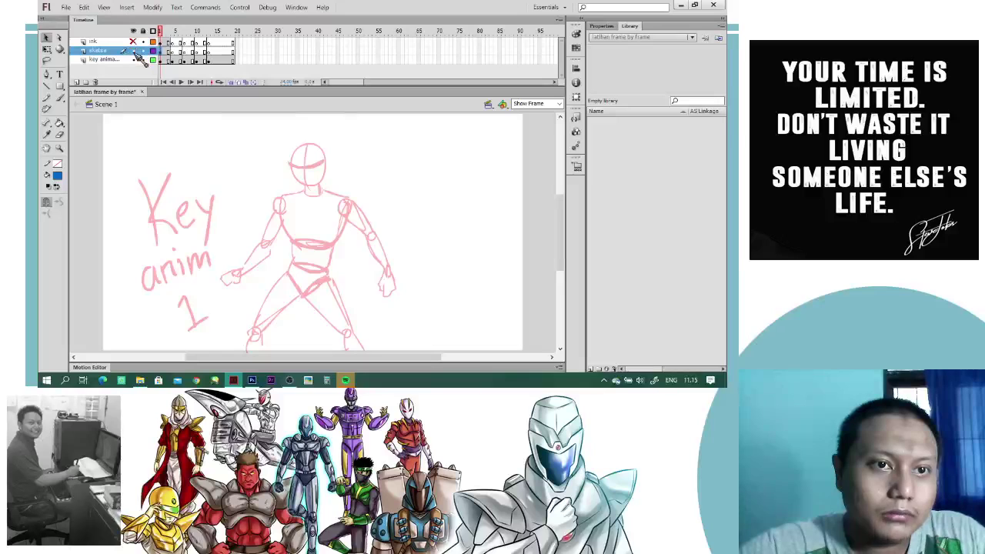
{"action": "left_click", "coordinate": [134, 41]}
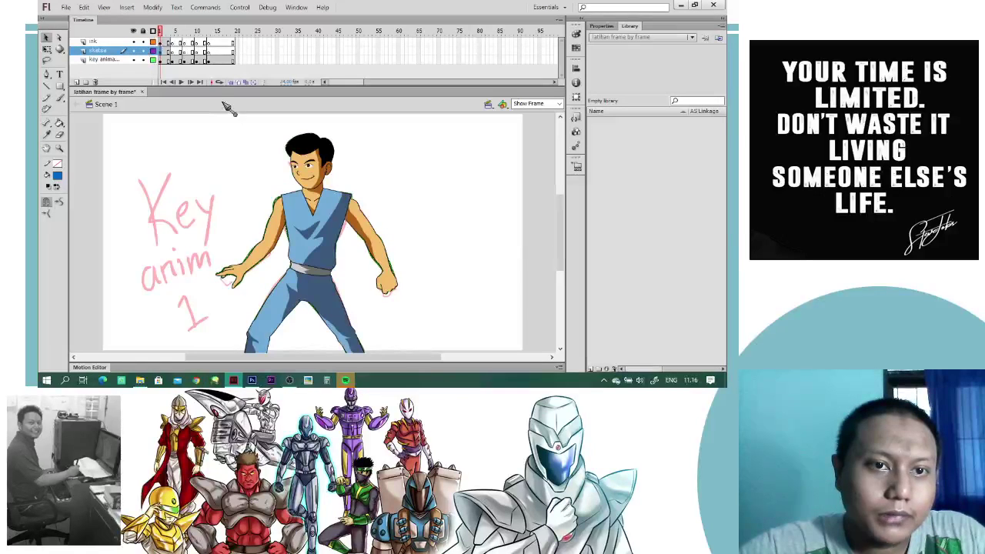
- Compare the first key frame with the Inbetween 2 drawing and go to frame 5 with the sketsa layer active
{"action": "left_click", "coordinate": [178, 52]}
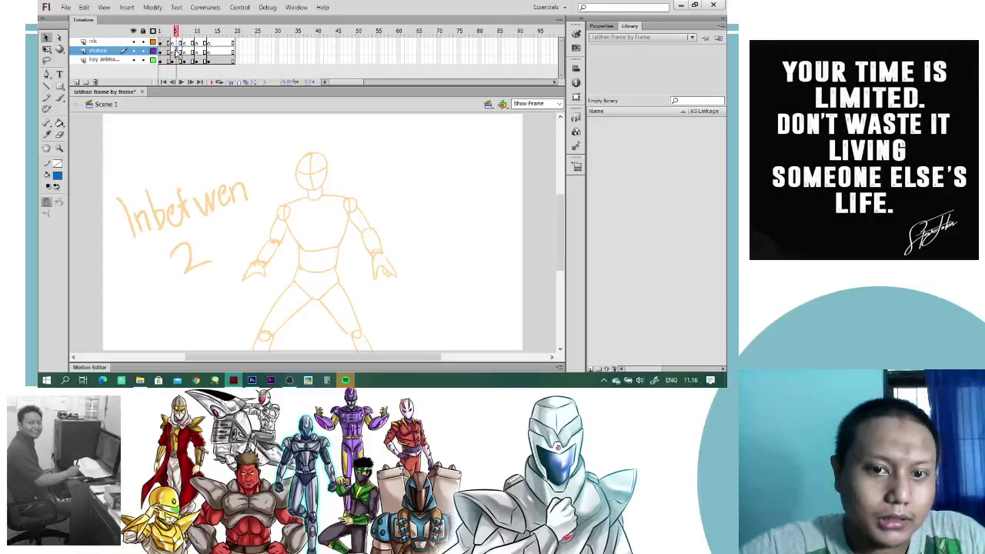
{"action": "left_click", "coordinate": [173, 51]}
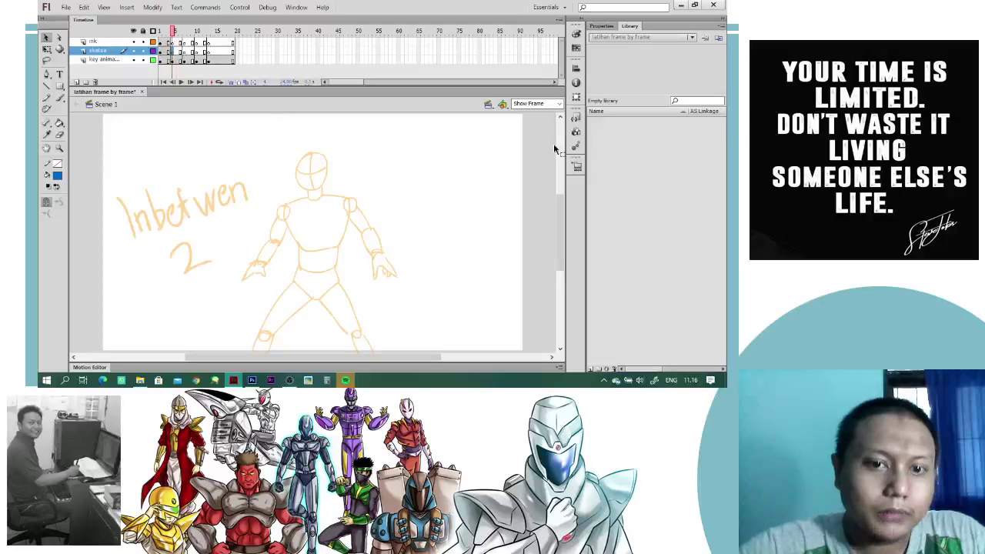
{"action": "left_click", "coordinate": [161, 33]}
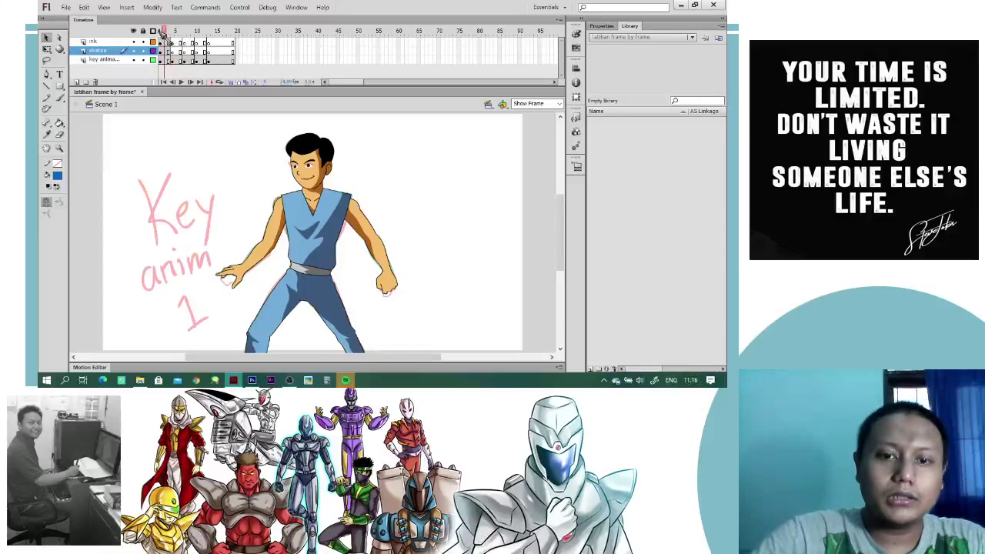
{"action": "left_click", "coordinate": [176, 32]}
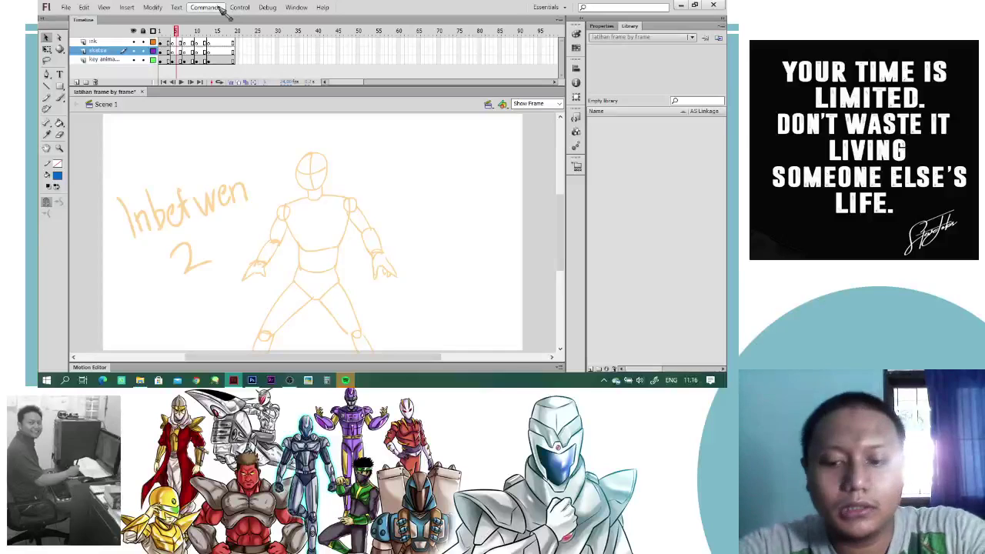
- Set up the Brush tool with a dark green fill colour for sketching on the sketsa layer
{"action": "key", "text": "b"}
{"action": "key", "text": "ctrl+minus"}
{"action": "key", "text": "ctrl+equal"}
{"action": "key", "text": "ctrl+equal"}
{"action": "key", "text": "ctrl+equal"}
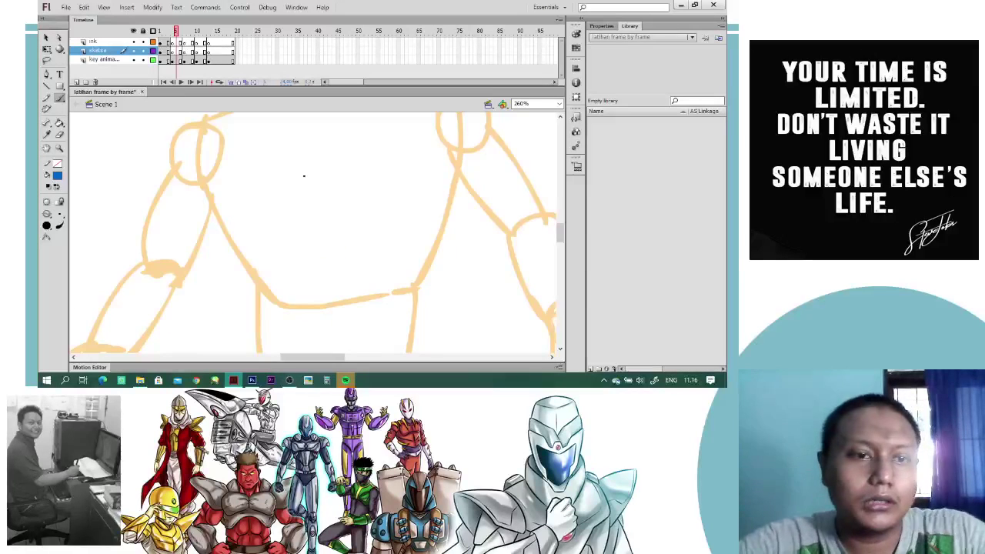
{"action": "left_click", "coordinate": [58, 176]}
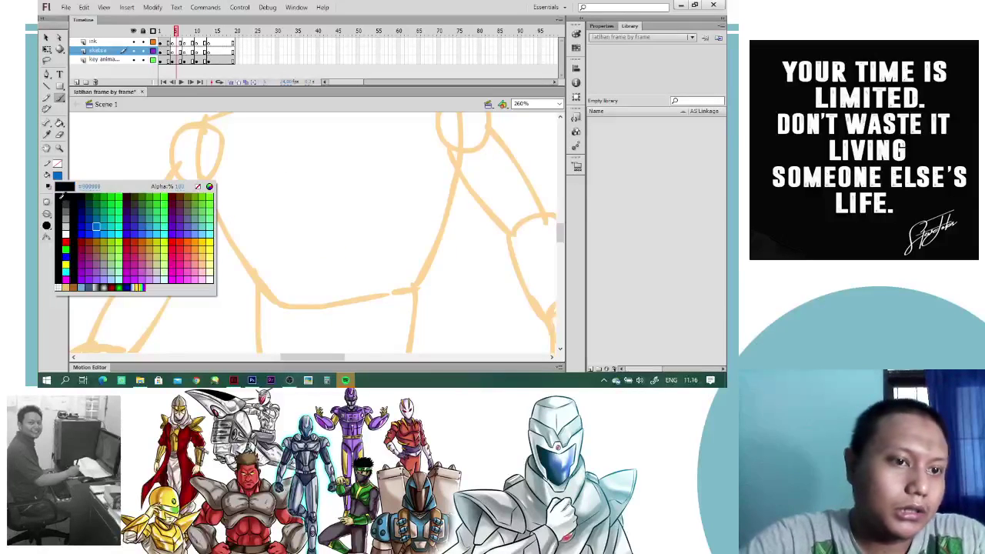
{"action": "left_click", "coordinate": [60, 197]}
{"action": "left_click", "coordinate": [58, 176]}
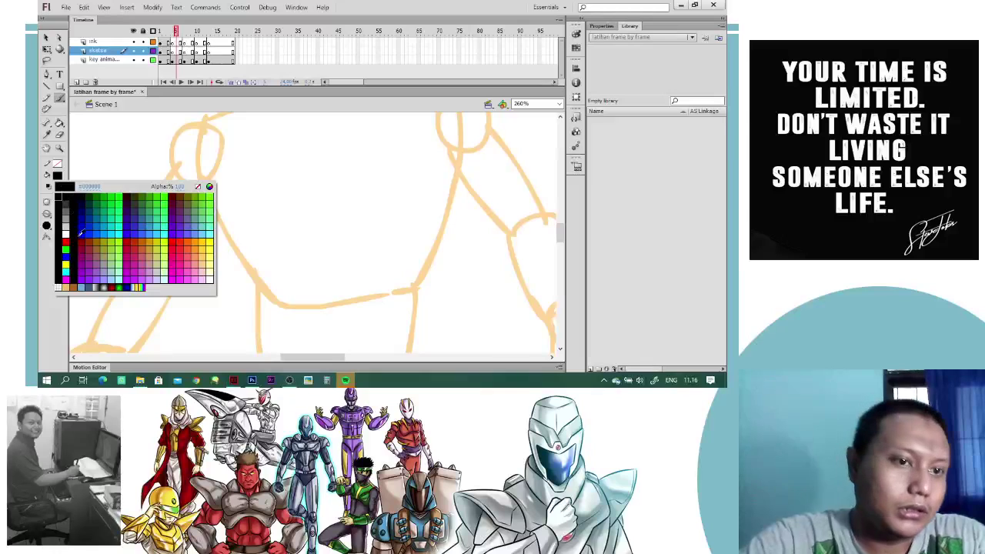
{"action": "left_click", "coordinate": [100, 198]}
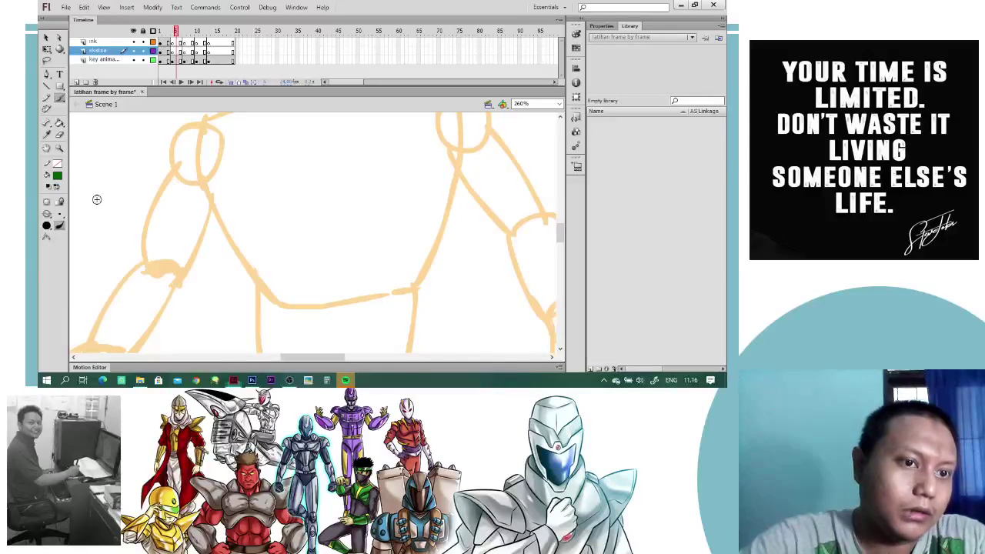
{"action": "left_click_drag", "start_coordinate": [325, 155], "coordinate": [345, 286]}
{"action": "key", "text": "ctrl+z"}
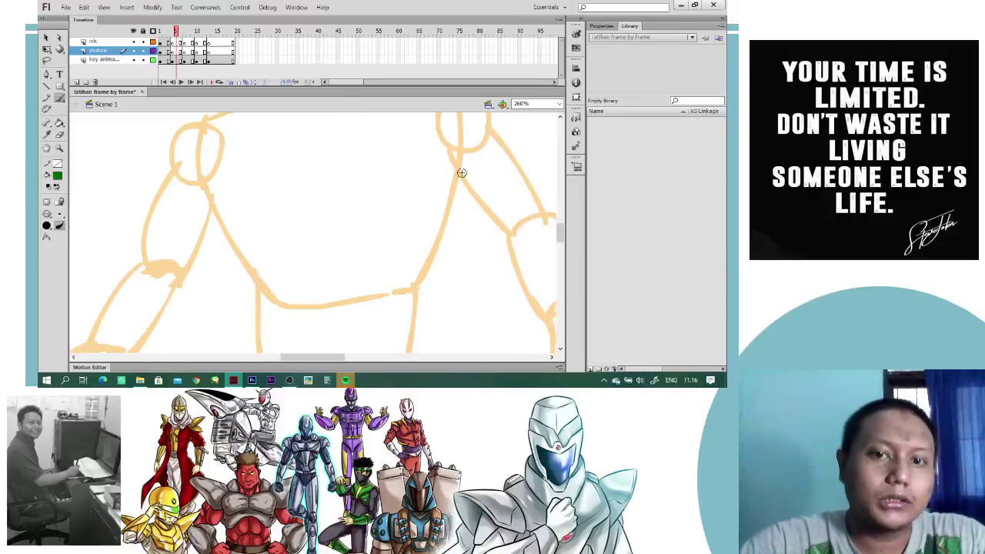
- Compare the heads of the first key and frame 4, turn on Onion Skin at frame 4 and shorten its range to the neighbouring drawings
{"action": "left_click_drag", "start_coordinate": [564, 228], "coordinate": [561, 215]}
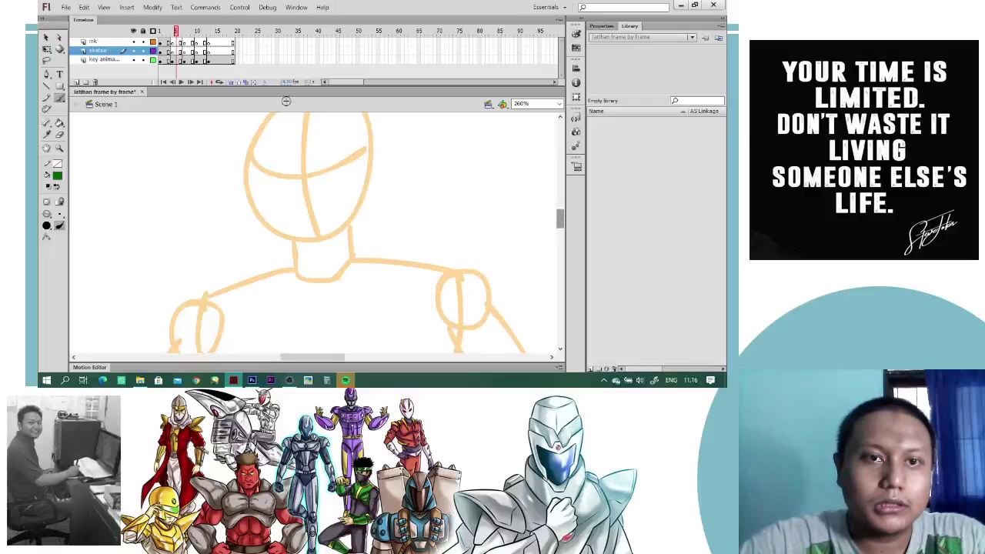
{"action": "left_click", "coordinate": [165, 32]}
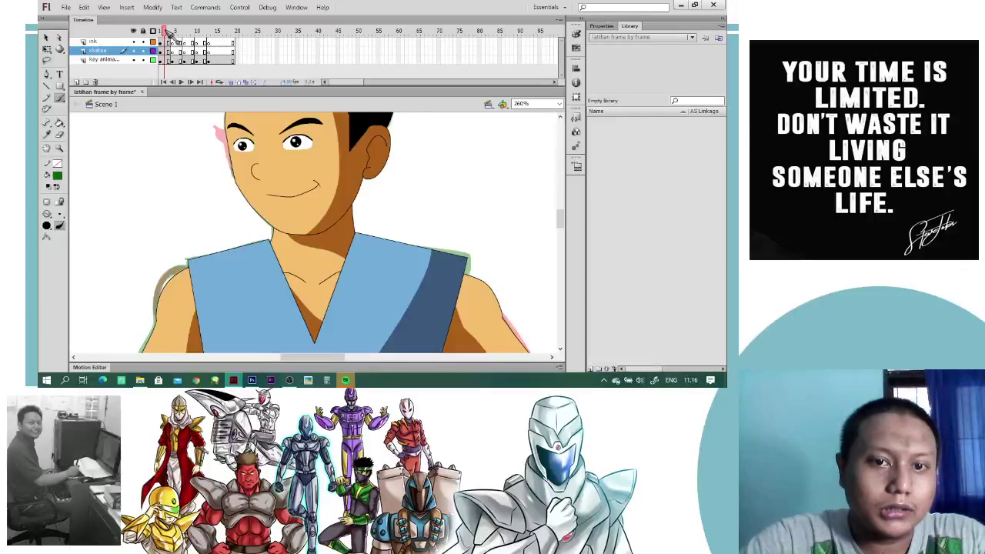
{"action": "mouse_move", "coordinate": [565, 228]}
{"action": "left_mouse_down"}
{"action": "mouse_move", "coordinate": [562, 205]}
{"action": "mouse_move", "coordinate": [564, 217]}
{"action": "left_mouse_up"}
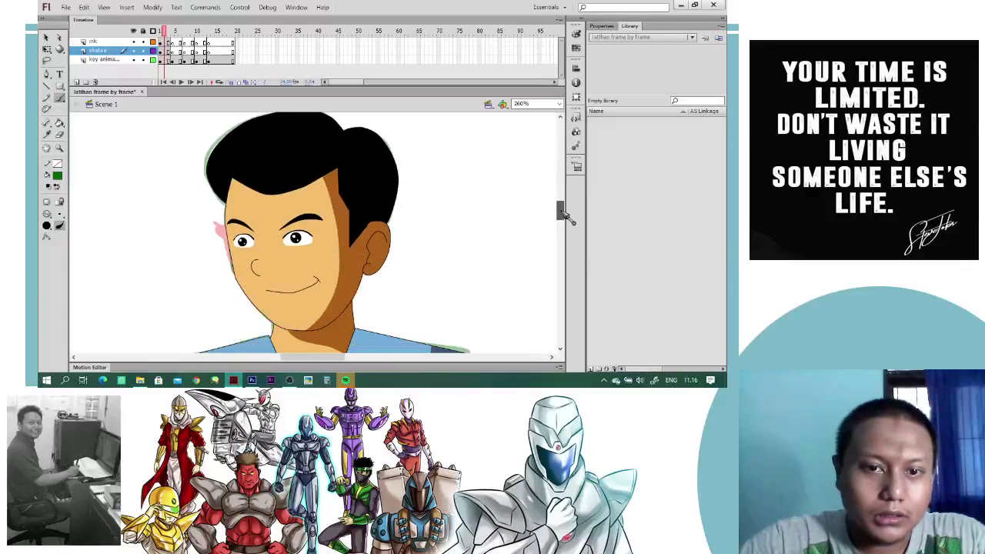
{"action": "left_click", "coordinate": [176, 31]}
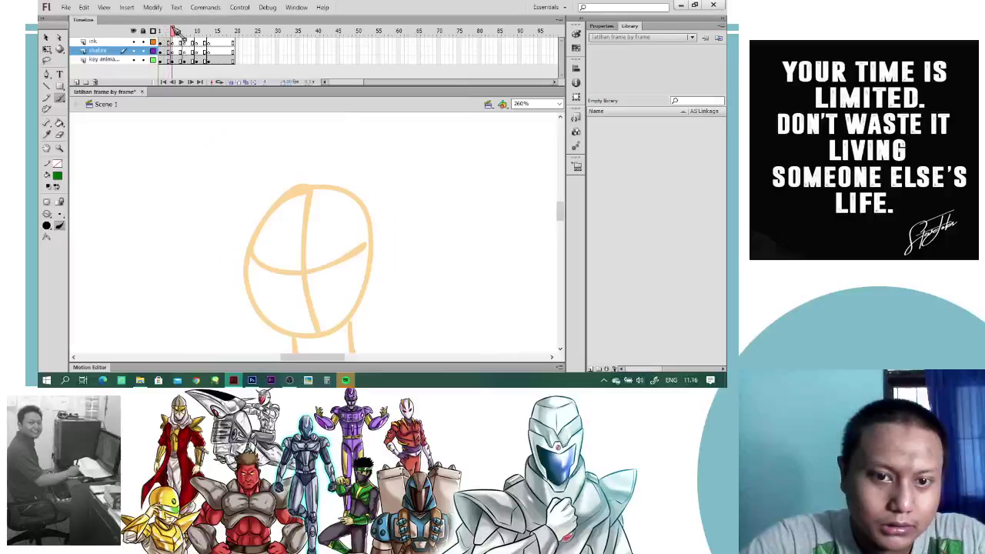
{"action": "mouse_move", "coordinate": [176, 31]}
{"action": "left_mouse_down"}
{"action": "mouse_move", "coordinate": [166, 32]}
{"action": "mouse_move", "coordinate": [172, 37]}
{"action": "left_mouse_up"}
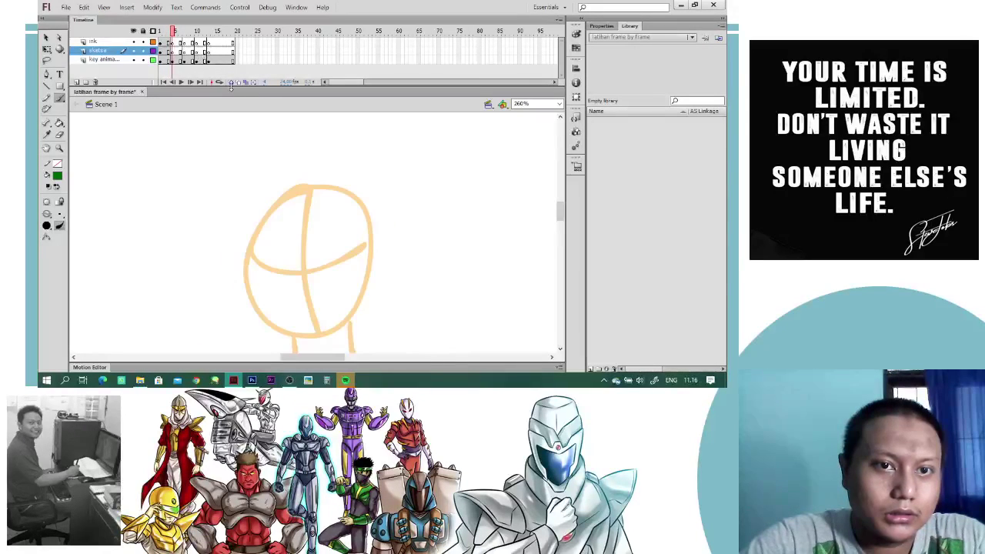
{"action": "left_click", "coordinate": [231, 82]}
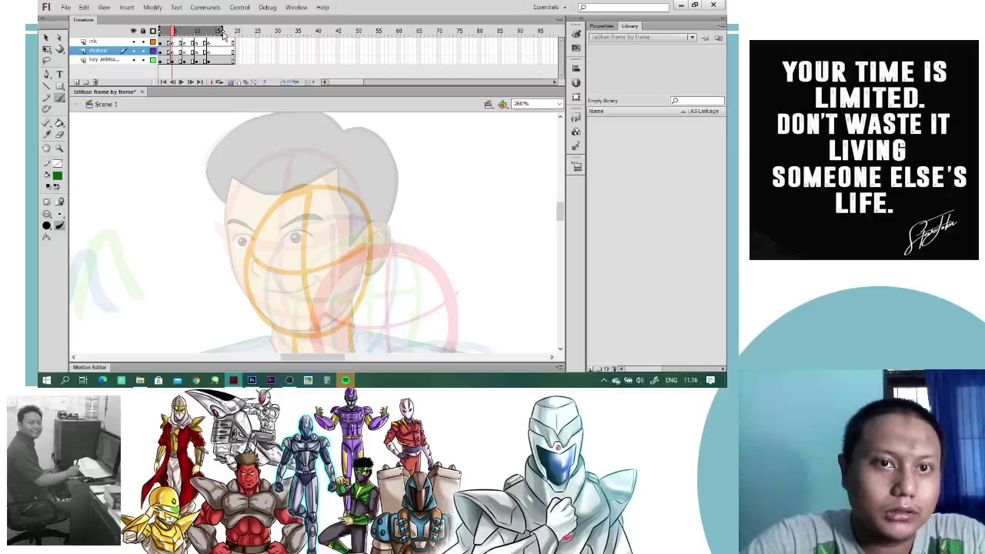
{"action": "left_click_drag", "start_coordinate": [221, 31], "coordinate": [182, 32]}
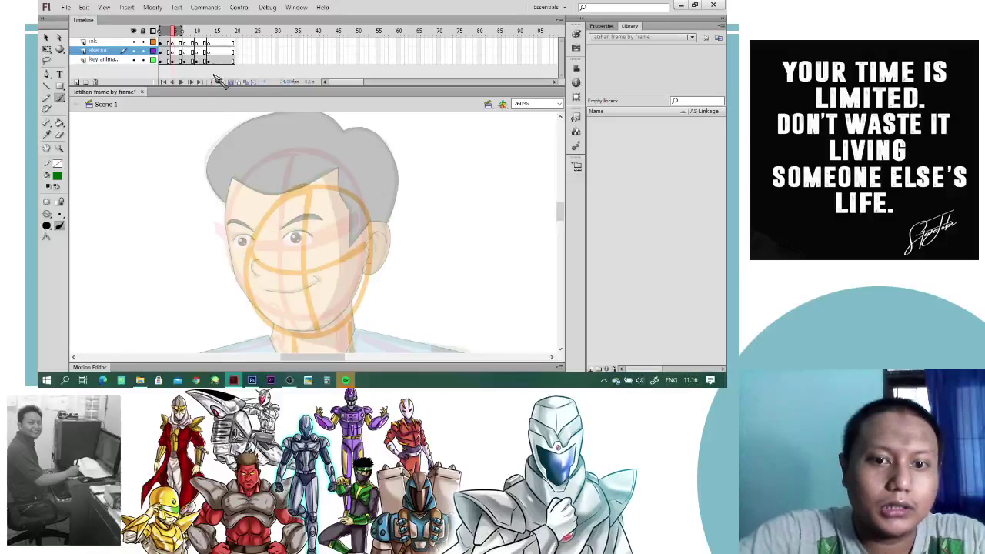
{"action": "mouse_move", "coordinate": [304, 264]}
{"action": "left_mouse_down"}
{"action": "mouse_move", "coordinate": [291, 207]}
{"action": "mouse_move", "coordinate": [270, 272]}
{"action": "left_mouse_up"}
{"action": "key", "text": "ctrl+z"}
{"action": "left_click_drag", "start_coordinate": [251, 188], "coordinate": [273, 266]}
{"action": "key", "text": "ctrl+z"}
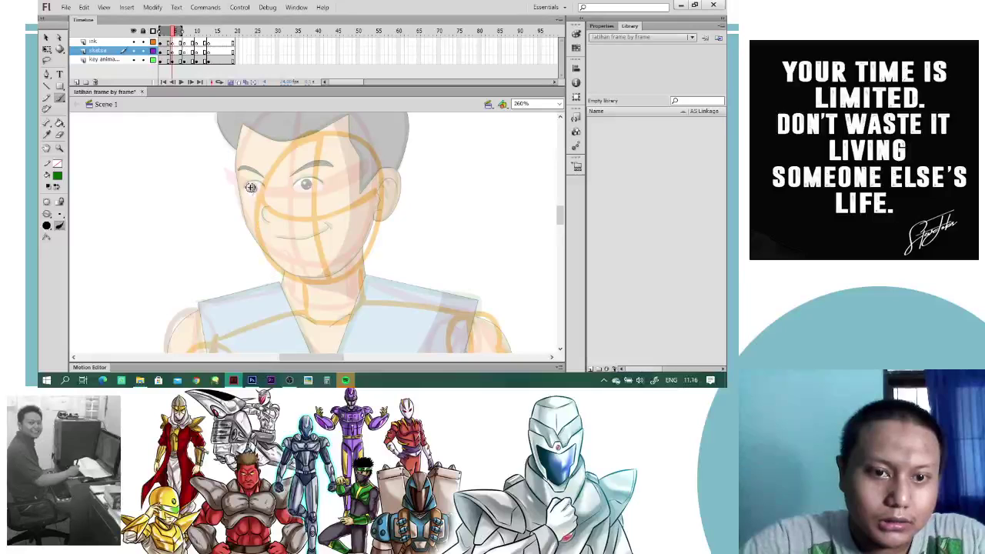
{"action": "mouse_move", "coordinate": [250, 187]}
{"action": "left_mouse_down"}
{"action": "mouse_move", "coordinate": [267, 259]}
{"action": "mouse_move", "coordinate": [261, 247]}
{"action": "mouse_move", "coordinate": [308, 286]}
{"action": "left_mouse_up"}
{"action": "key", "text": "ctrl+z"}
{"action": "key", "text": "ctrl+z"}
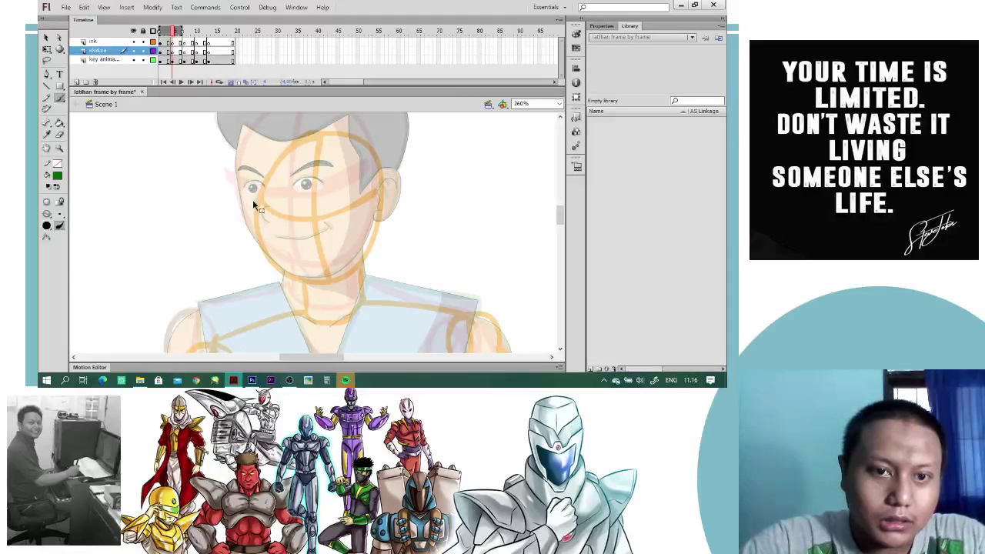
- Sketch the first side of the face outline, from eye level down along the cheek towards the chin
{"action": "mouse_move", "coordinate": [248, 172]}
{"action": "left_mouse_down"}
{"action": "mouse_move", "coordinate": [266, 256]}
{"action": "mouse_move", "coordinate": [310, 280]}
{"action": "mouse_move", "coordinate": [341, 280]}
{"action": "mouse_move", "coordinate": [332, 281]}
{"action": "mouse_move", "coordinate": [383, 236]}
{"action": "left_mouse_up"}
{"action": "key", "text": "ctrl+z"}
{"action": "key", "text": "ctrl+z"}
{"action": "key", "text": "ctrl+z"}
{"action": "key", "text": "ctrl+z"}
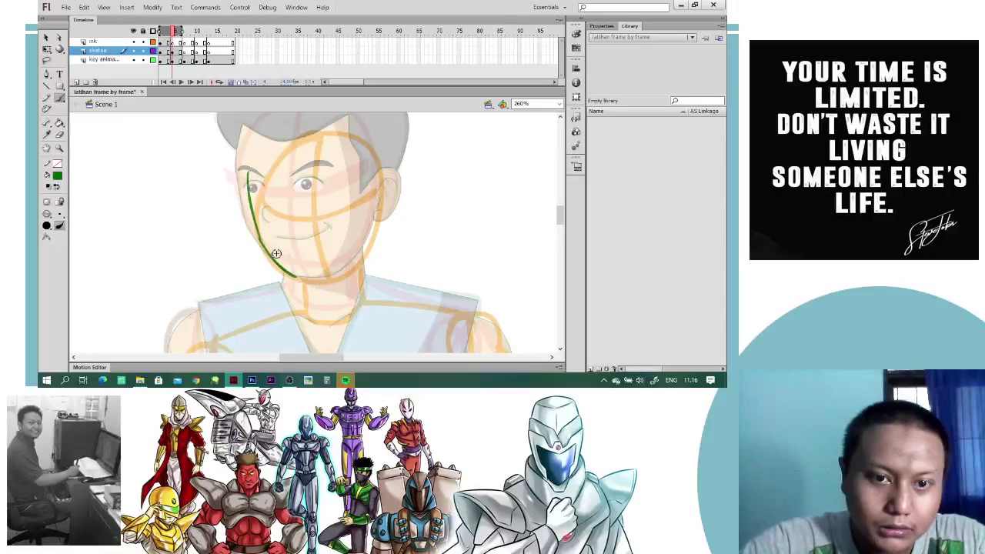
- Continue the face outline around the chin and up the jaw on the shaded side to above the ear
{"action": "mouse_move", "coordinate": [295, 274]}
{"action": "left_mouse_down"}
{"action": "mouse_move", "coordinate": [339, 282]}
{"action": "mouse_move", "coordinate": [383, 234]}
{"action": "left_mouse_up"}
{"action": "key", "text": "ctrl+z"}
{"action": "key", "text": "ctrl+z"}
{"action": "left_click_drag", "start_coordinate": [337, 284], "coordinate": [383, 215]}
{"action": "key", "text": "ctrl+z"}
{"action": "left_click_drag", "start_coordinate": [382, 171], "coordinate": [382, 227]}
{"action": "key", "text": "ctrl+z"}
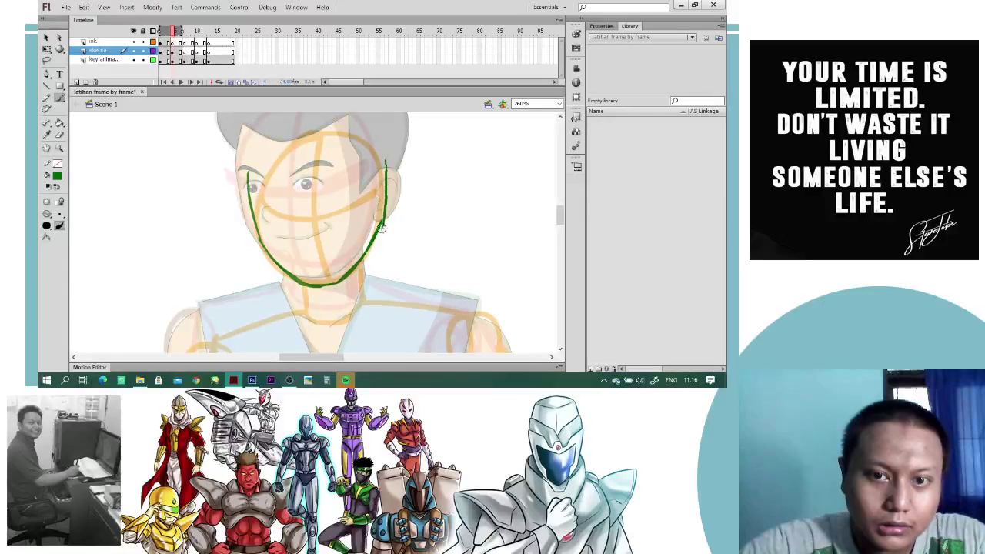
- Lock the key animation layer, select the whole green face outline and stretch it slightly wider and taller with Free Transform
{"action": "left_click_drag", "start_coordinate": [261, 149], "coordinate": [271, 177]}
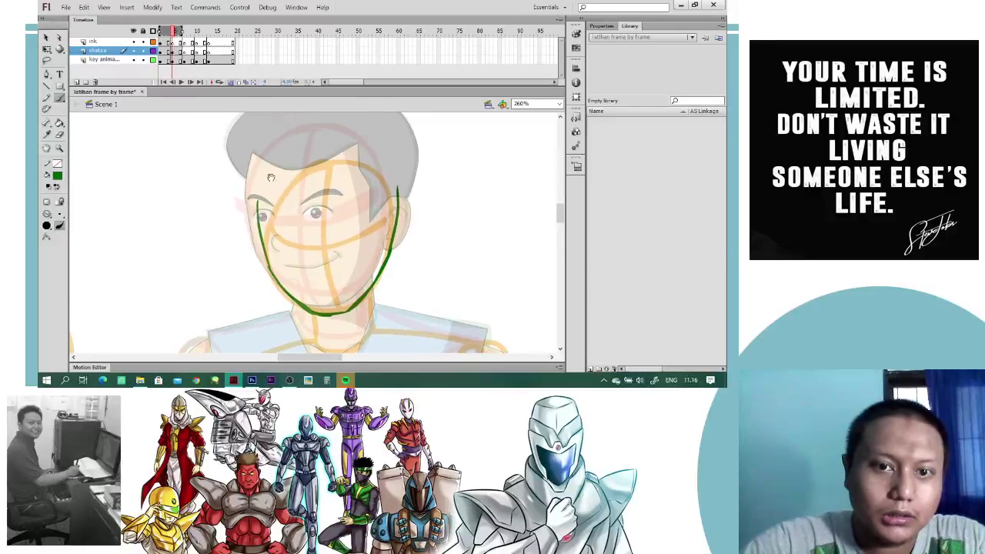
{"action": "left_click_drag", "start_coordinate": [359, 205], "coordinate": [355, 173]}
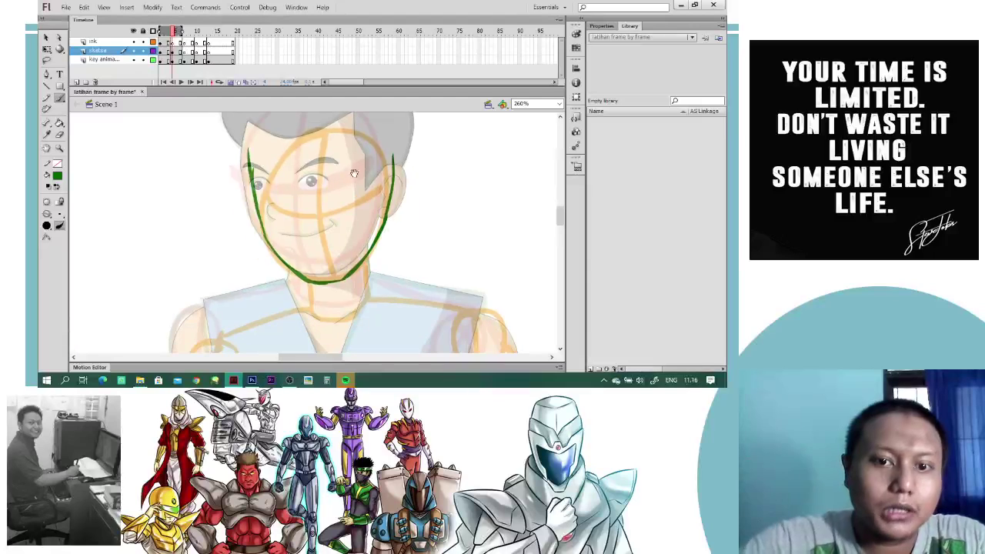
{"action": "left_click", "coordinate": [47, 60]}
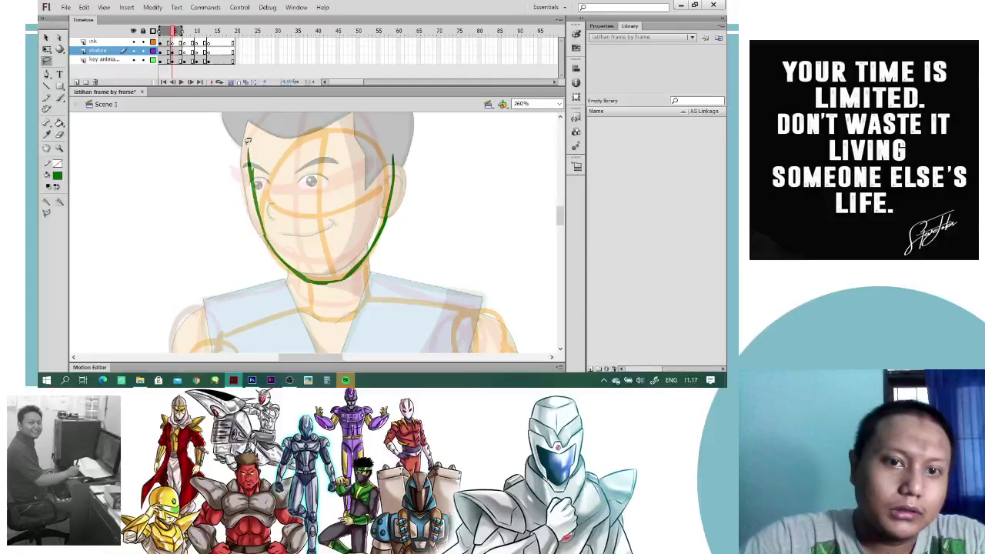
{"action": "key", "text": "ctrl+a"}
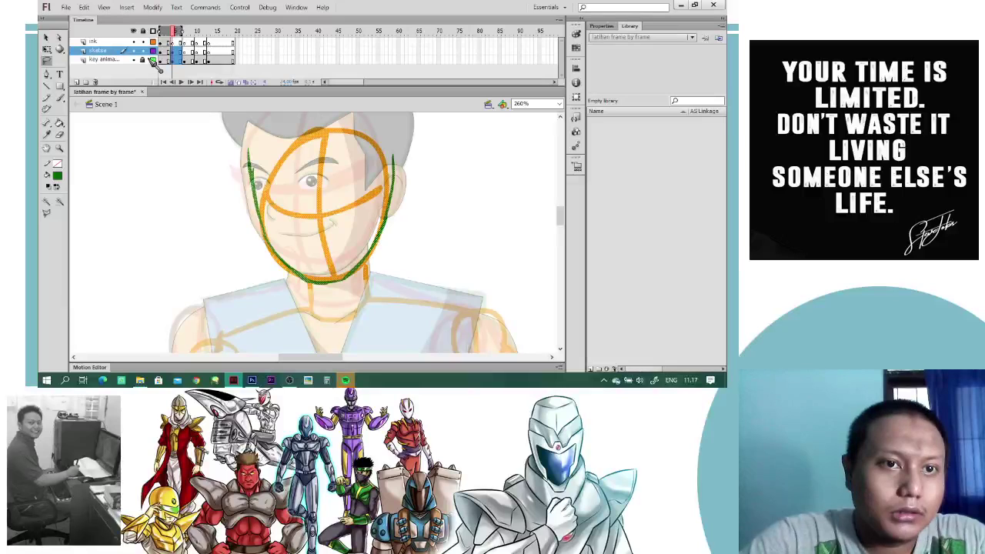
{"action": "left_click", "coordinate": [152, 61]}
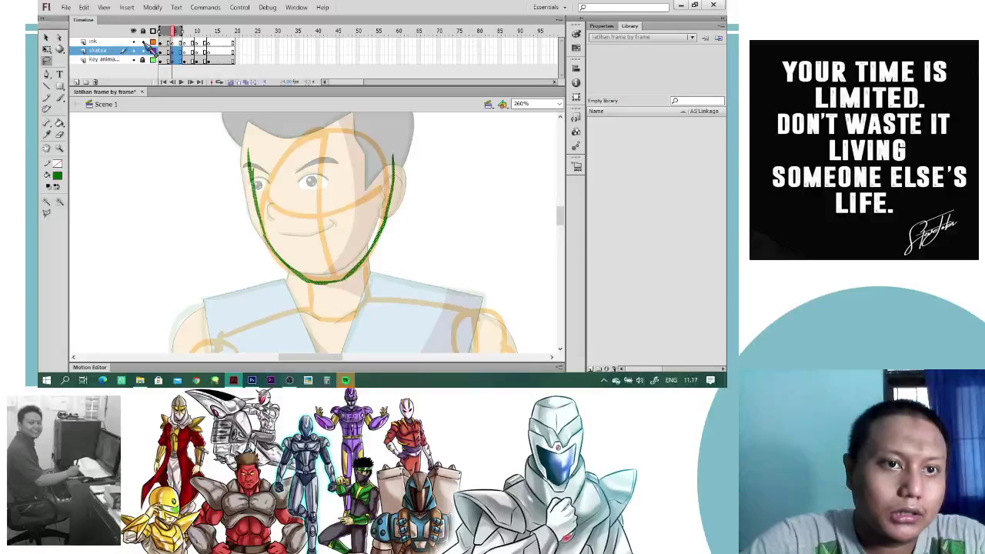
{"action": "left_click", "coordinate": [46, 48]}
{"action": "left_click_drag", "start_coordinate": [247, 216], "coordinate": [242, 216]}
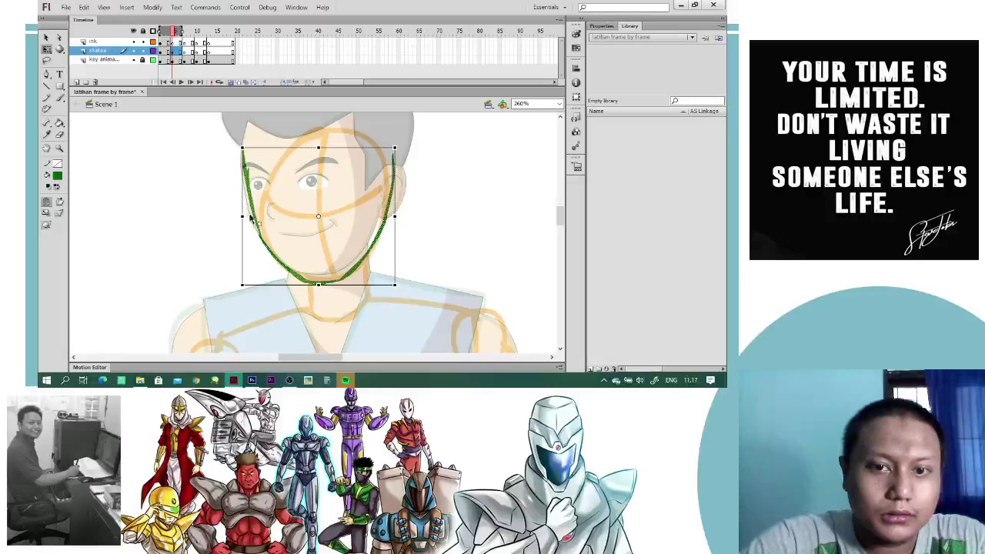
{"action": "left_click_drag", "start_coordinate": [318, 148], "coordinate": [317, 143]}
- Play the animation, check the face outline against the first key drawing and return to frame 4
{"action": "key", "text": "Return"}
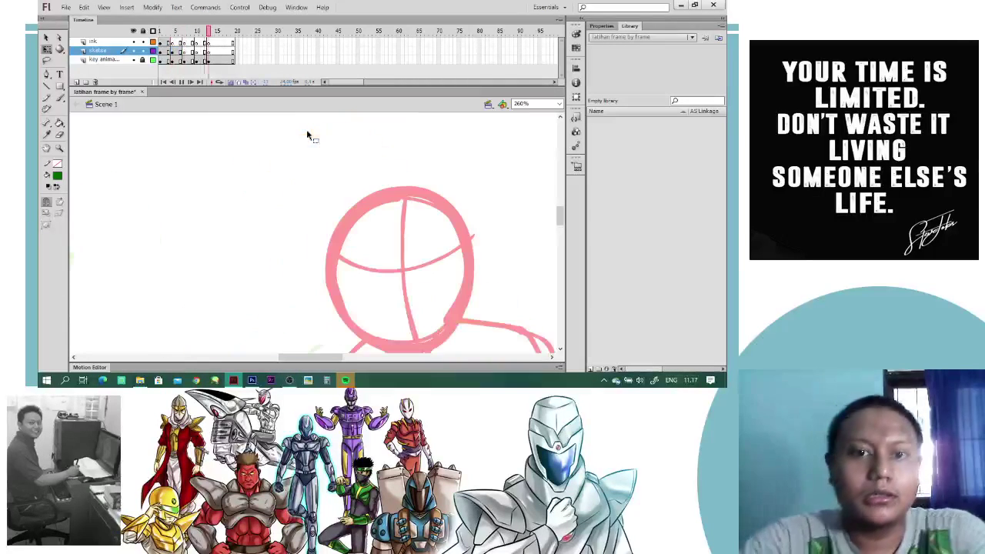
{"action": "left_click", "coordinate": [169, 51]}
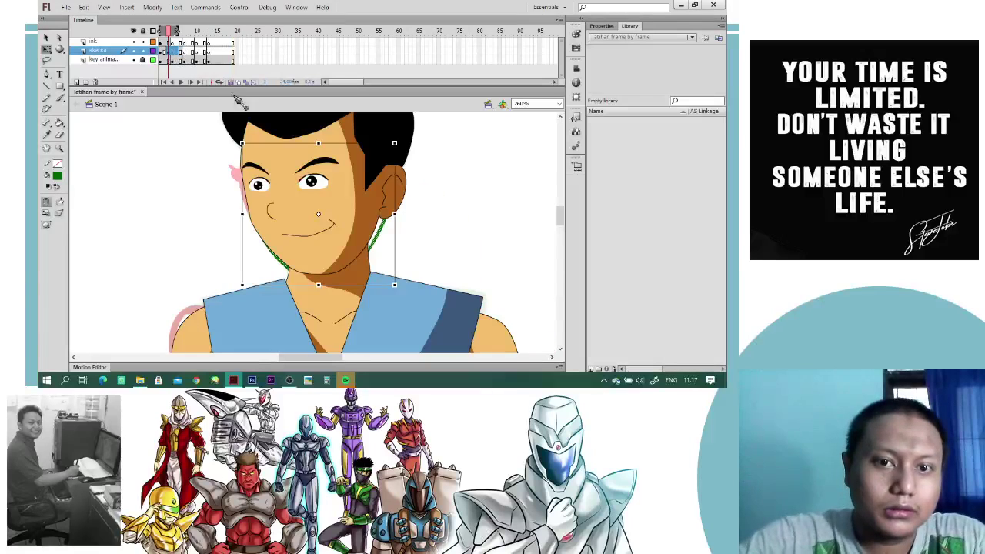
{"action": "left_click", "coordinate": [179, 63]}
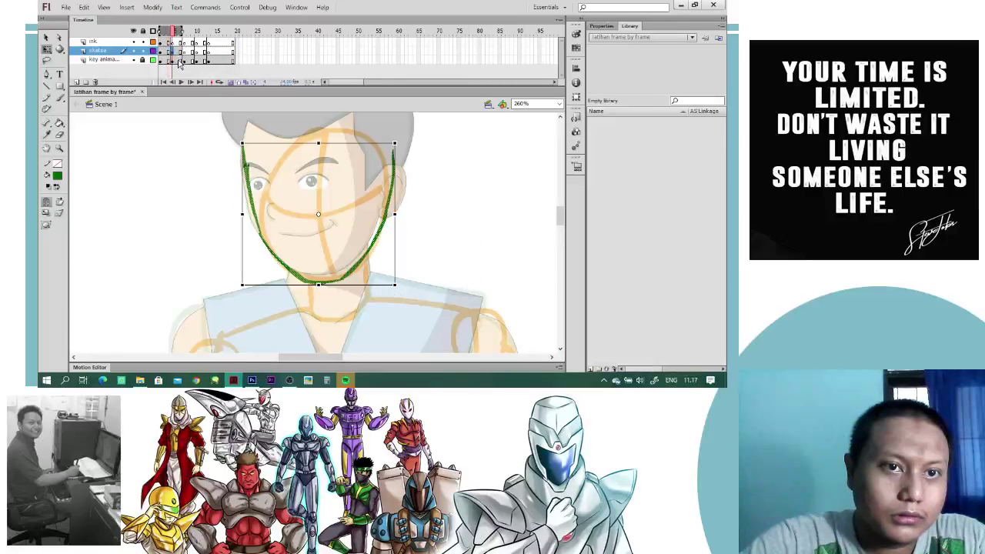
- Brush in the ear on the shaded side of the face, with its inner fold, over the onion-skinned ear
{"action": "key", "text": "b"}
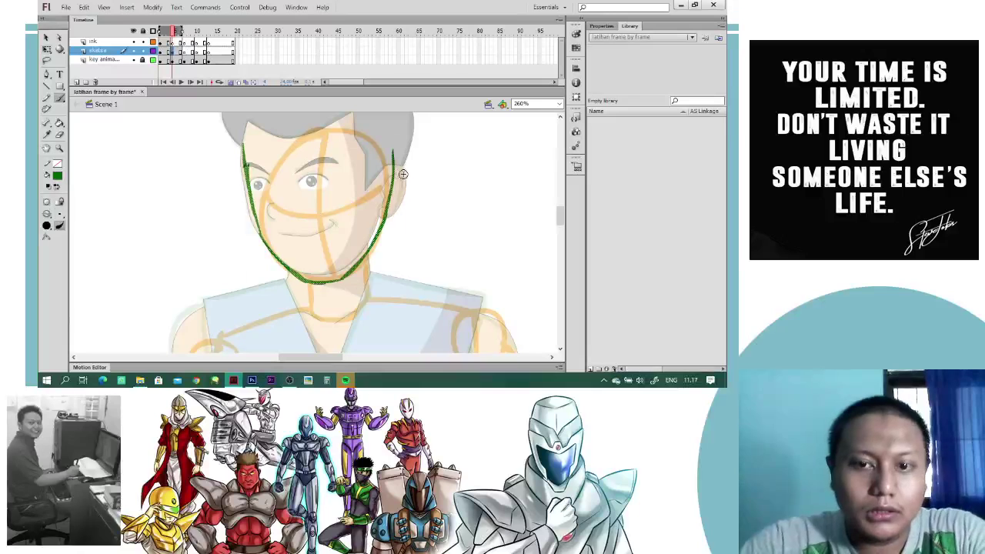
{"action": "key", "text": "ctrl+z"}
{"action": "mouse_move", "coordinate": [394, 169]}
{"action": "left_mouse_down"}
{"action": "mouse_move", "coordinate": [399, 211]}
{"action": "mouse_move", "coordinate": [390, 213]}
{"action": "left_mouse_up"}
{"action": "key", "text": "ctrl+z"}
{"action": "mouse_move", "coordinate": [394, 171]}
{"action": "left_mouse_down"}
{"action": "mouse_move", "coordinate": [404, 207]}
{"action": "mouse_move", "coordinate": [388, 216]}
{"action": "left_mouse_up"}
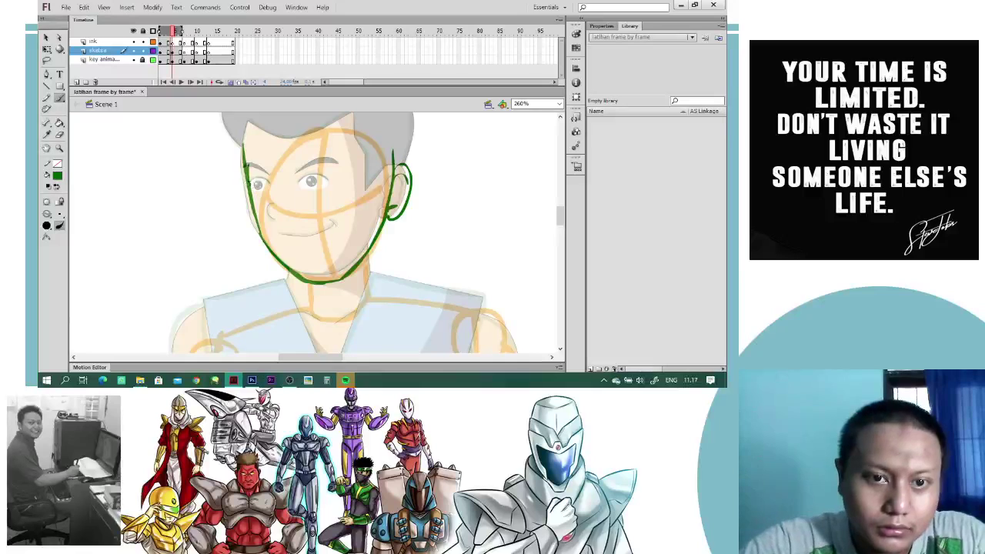
- Sketch the opposite ear, both eyebrows and both eyes with filled pupils, following the rough head's guidelines
{"action": "mouse_move", "coordinate": [247, 224]}
{"action": "left_mouse_down"}
{"action": "mouse_move", "coordinate": [246, 186]}
{"action": "mouse_move", "coordinate": [378, 160]}
{"action": "left_mouse_up"}
{"action": "key", "text": "ctrl+z"}
{"action": "left_click_drag", "start_coordinate": [271, 185], "coordinate": [368, 180]}
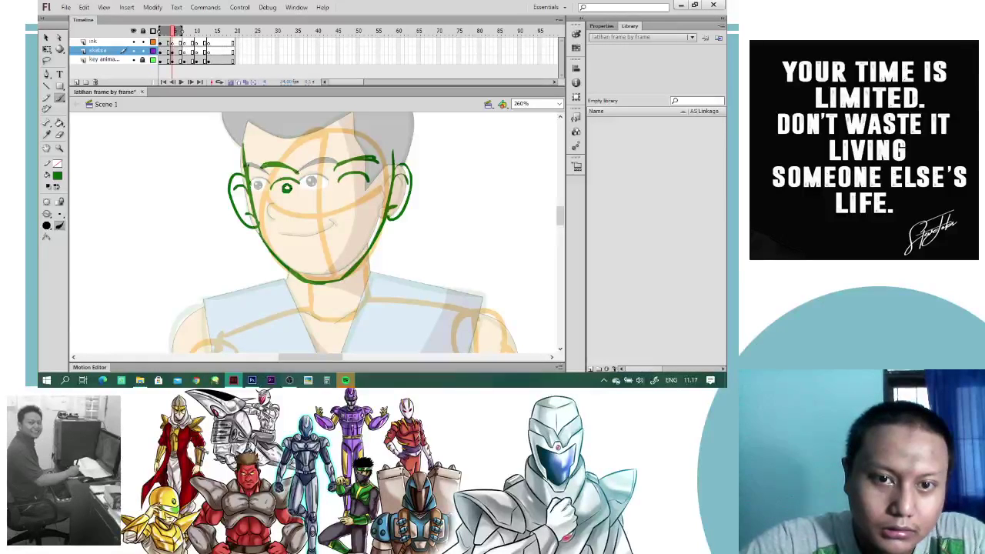
{"action": "left_click", "coordinate": [286, 188]}
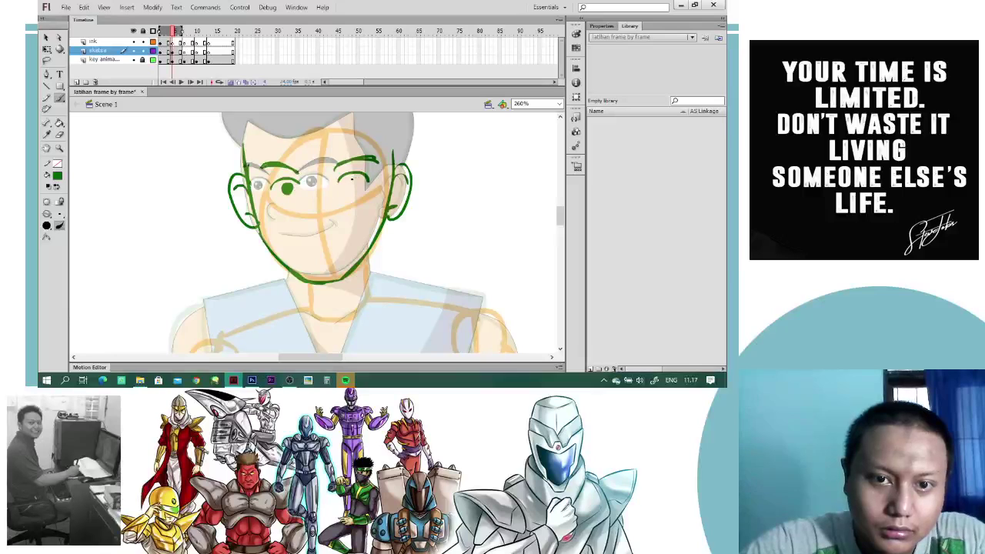
{"action": "left_click", "coordinate": [350, 183]}
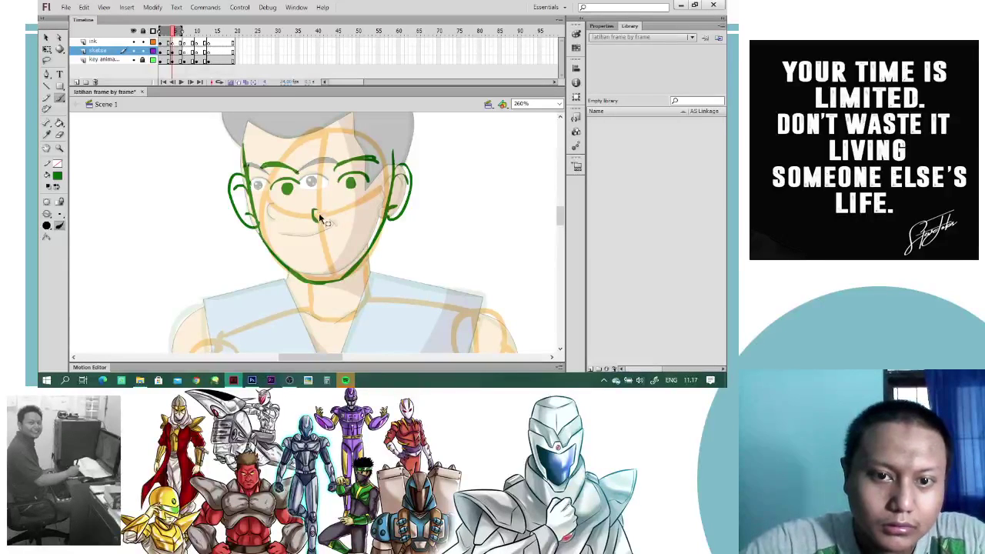
- Sketch a small nose on the head's centre line and a slightly open mouth below it
{"action": "key", "text": "ctrl+z"}
{"action": "mouse_move", "coordinate": [321, 211]}
{"action": "left_mouse_down"}
{"action": "mouse_move", "coordinate": [344, 236]}
{"action": "mouse_move", "coordinate": [305, 248]}
{"action": "mouse_move", "coordinate": [299, 237]}
{"action": "mouse_move", "coordinate": [342, 247]}
{"action": "mouse_move", "coordinate": [345, 232]}
{"action": "mouse_move", "coordinate": [302, 243]}
{"action": "mouse_move", "coordinate": [339, 244]}
{"action": "left_mouse_up"}
{"action": "key", "text": "ctrl+z"}
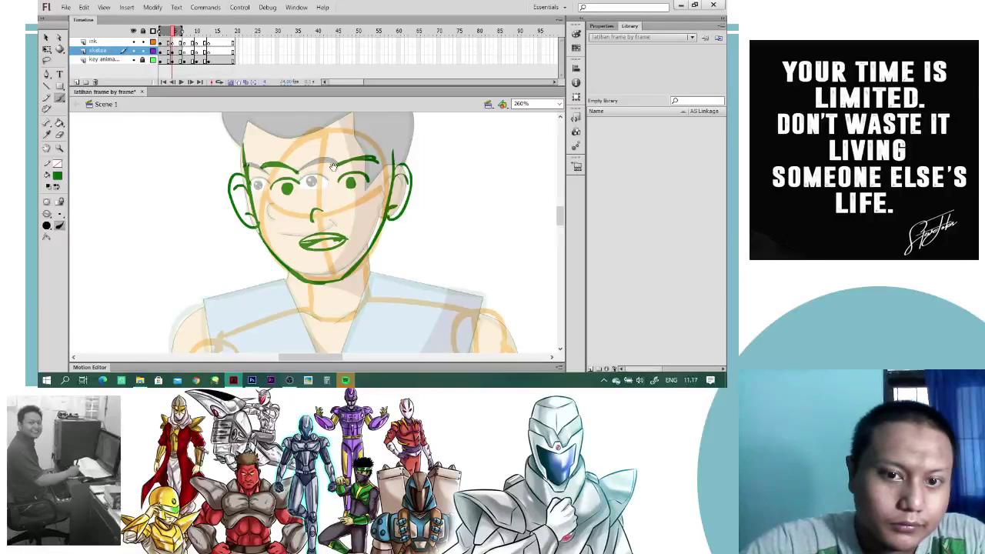
- Brush in the hairline across the forehead and down the temple to meet the face outline
{"action": "mouse_move", "coordinate": [277, 140]}
{"action": "left_mouse_down"}
{"action": "mouse_move", "coordinate": [279, 170]}
{"action": "mouse_move", "coordinate": [262, 150]}
{"action": "mouse_move", "coordinate": [359, 148]}
{"action": "left_mouse_up"}
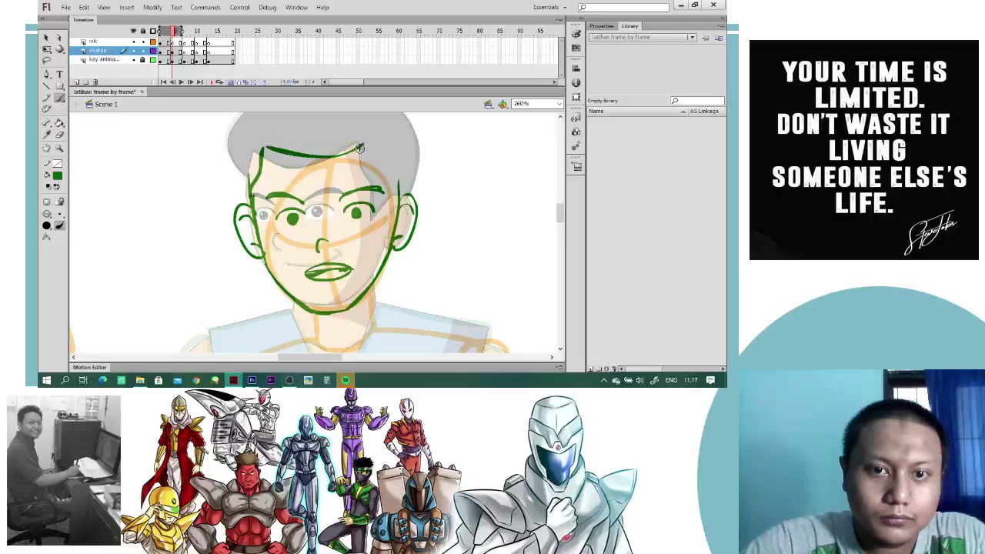
{"action": "key", "text": "ctrl+z"}
{"action": "mouse_move", "coordinate": [268, 148]}
{"action": "left_mouse_down"}
{"action": "mouse_move", "coordinate": [333, 153]}
{"action": "mouse_move", "coordinate": [371, 141]}
{"action": "left_mouse_up"}
{"action": "key", "text": "ctrl+z"}
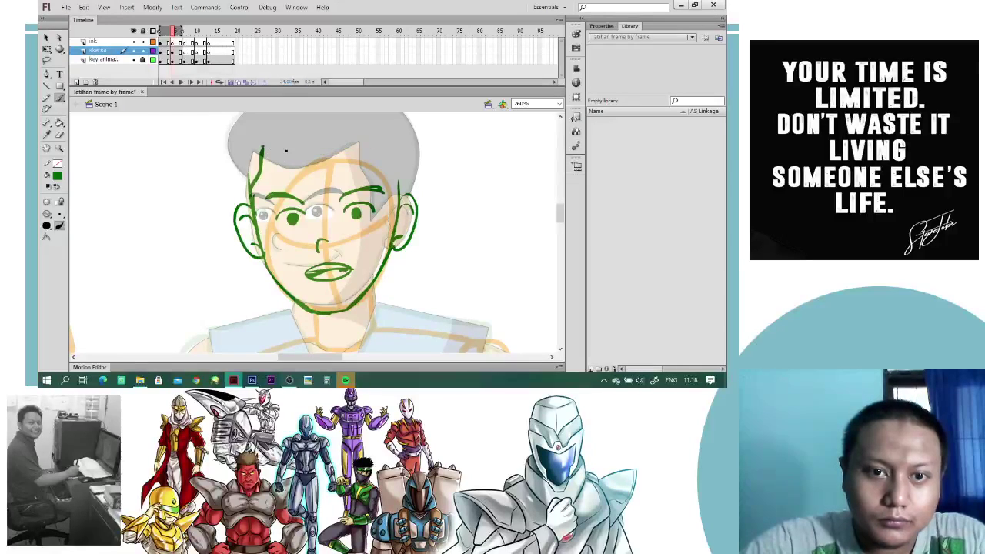
{"action": "mouse_move", "coordinate": [264, 147]}
{"action": "left_mouse_down"}
{"action": "mouse_move", "coordinate": [373, 143]}
{"action": "mouse_move", "coordinate": [400, 218]}
{"action": "left_mouse_up"}
{"action": "key", "text": "ctrl+z"}
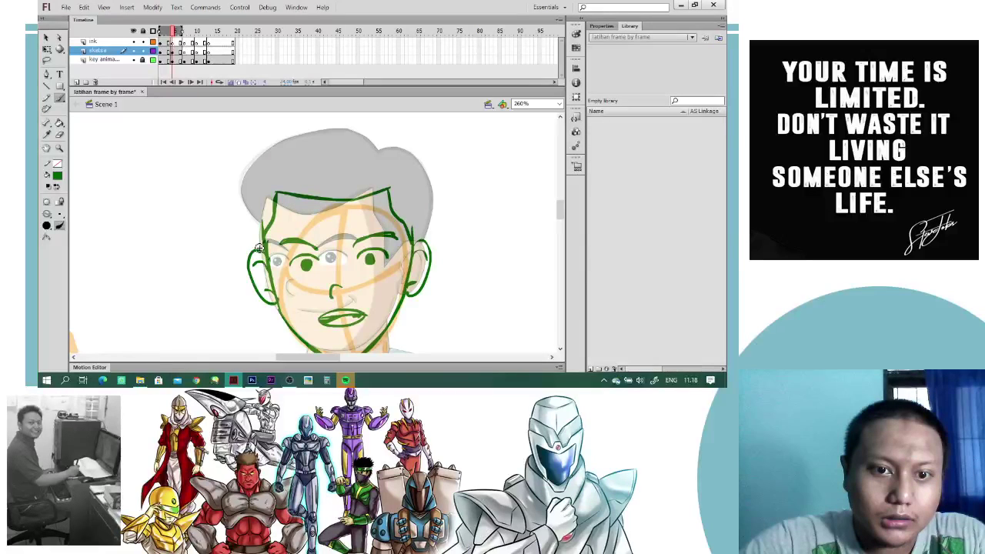
{"action": "left_click_drag", "start_coordinate": [245, 202], "coordinate": [389, 143]}
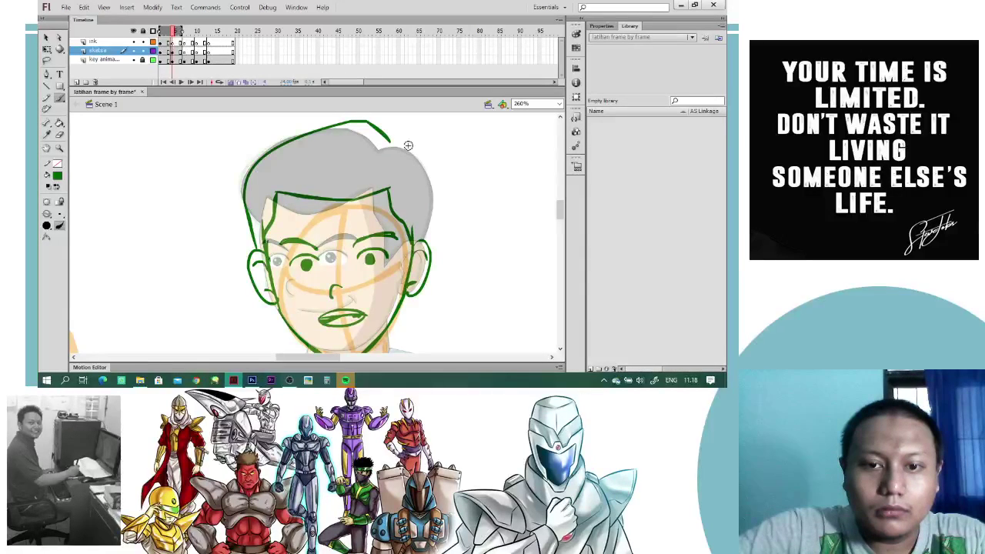
{"action": "left_click_drag", "start_coordinate": [391, 142], "coordinate": [429, 245]}
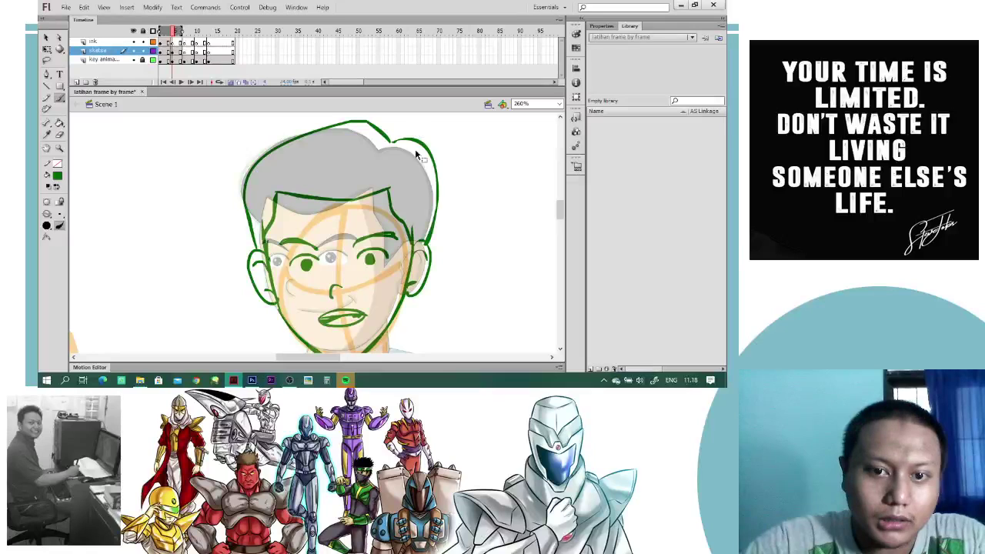
{"action": "key", "text": "ctrl+z"}
{"action": "key", "text": "ctrl+z"}
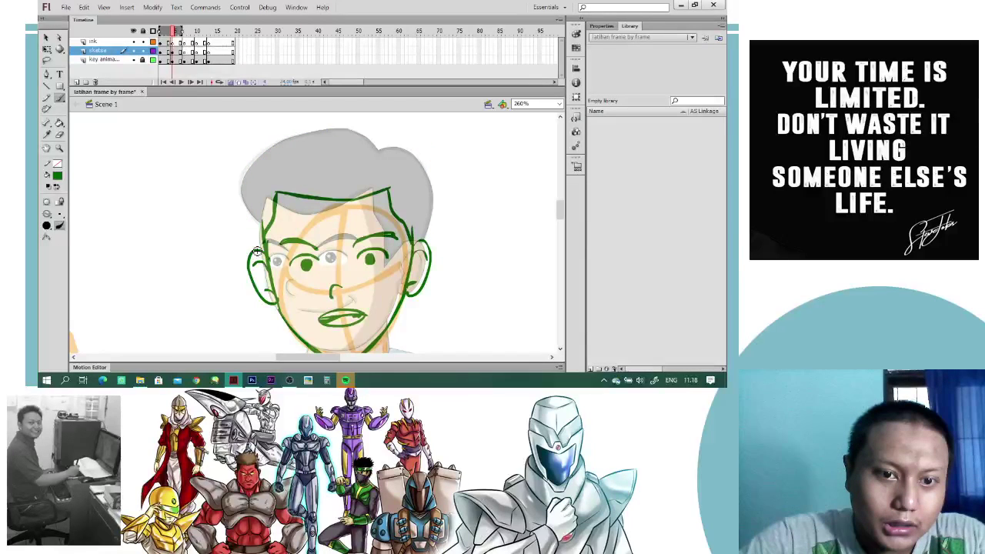
- Brush the outer hair contour from one ear over the crown to the other, with a notch following the onion-skinned hair
{"action": "mouse_move", "coordinate": [257, 251]}
{"action": "left_mouse_down"}
{"action": "mouse_move", "coordinate": [260, 164]}
{"action": "mouse_move", "coordinate": [269, 163]}
{"action": "left_mouse_up"}
{"action": "key", "text": "ctrl+z"}
{"action": "mouse_move", "coordinate": [247, 202]}
{"action": "left_mouse_down"}
{"action": "mouse_move", "coordinate": [263, 158]}
{"action": "mouse_move", "coordinate": [305, 133]}
{"action": "mouse_move", "coordinate": [395, 140]}
{"action": "mouse_move", "coordinate": [428, 163]}
{"action": "mouse_move", "coordinate": [429, 238]}
{"action": "left_mouse_up"}
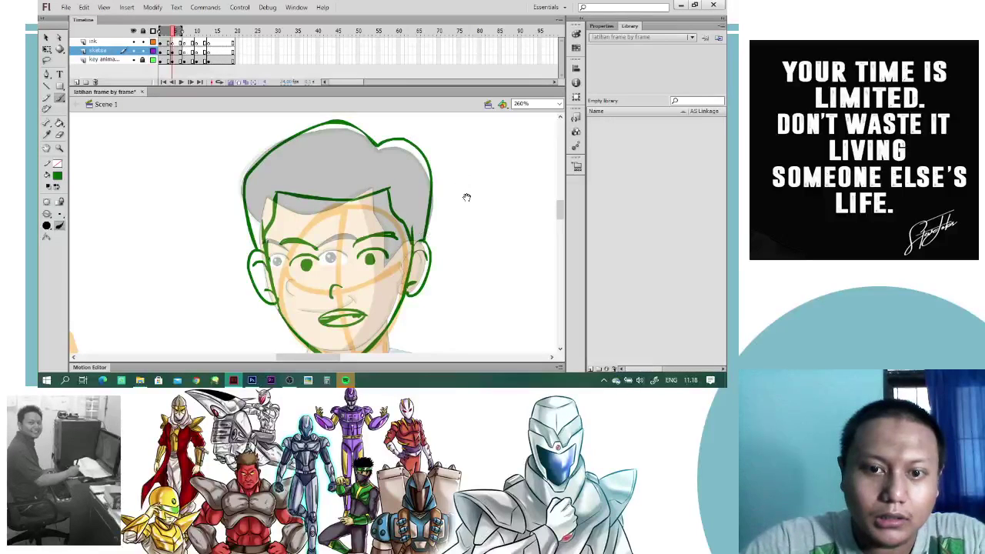
{"action": "scroll", "coordinate": [464, 197], "scroll_direction": "down", "scroll_amount": 2}
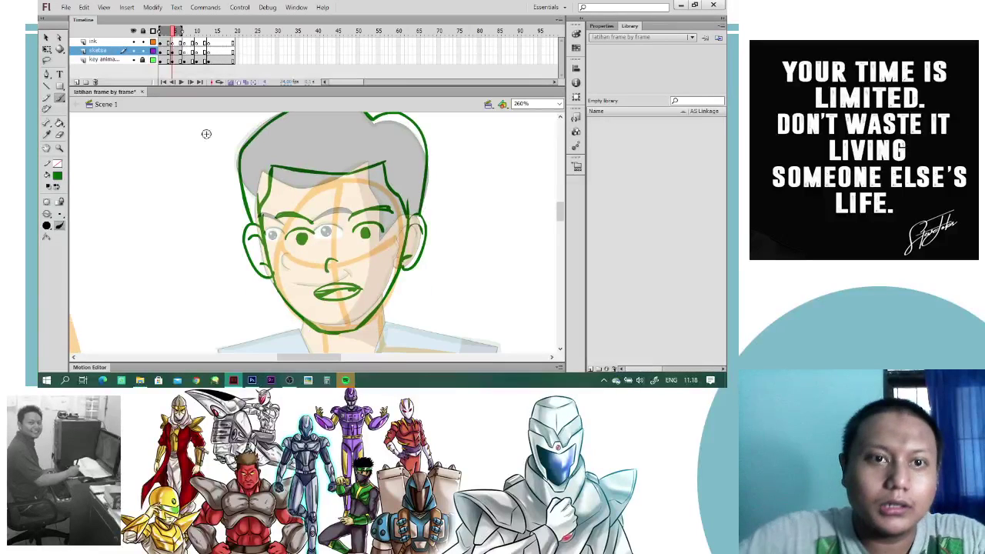
- Turn off onion skinning and check the head sketch against the whole rough figure on frame 4
{"action": "left_click", "coordinate": [231, 82]}
{"action": "key", "text": "ctrl+minus"}
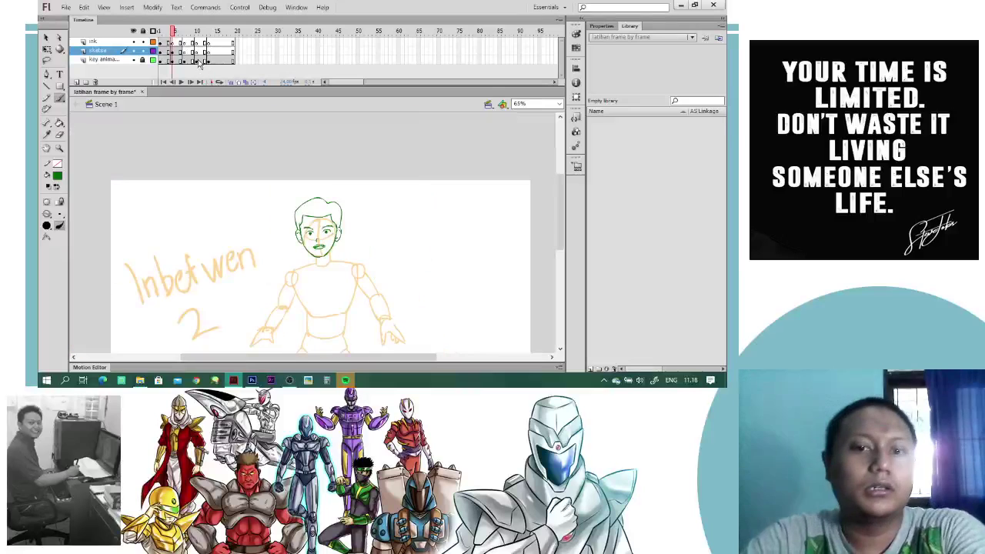
{"action": "left_click_drag", "start_coordinate": [172, 32], "coordinate": [176, 38]}
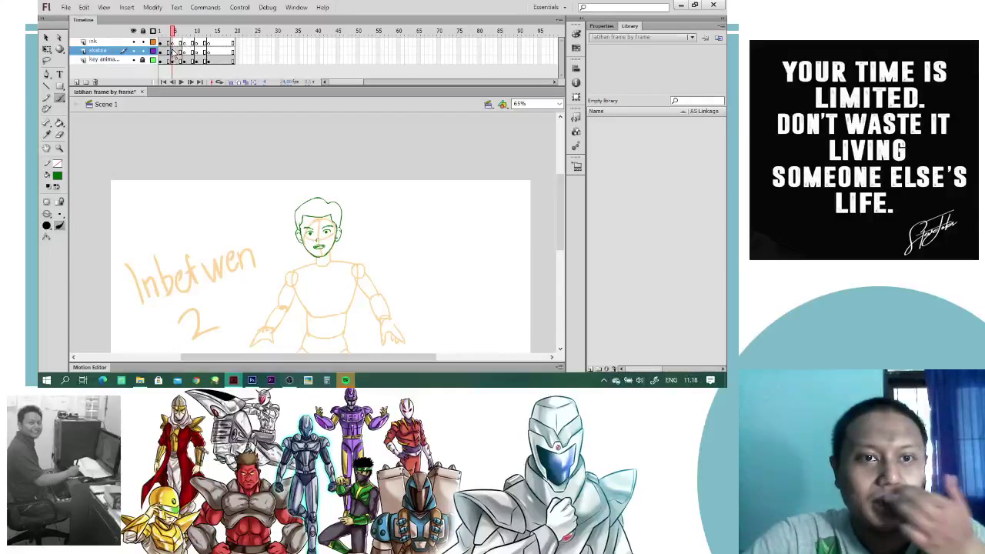
- Nudge the sketched head on frame 4 slightly to the right over the rough figure
{"action": "key", "text": "Right"}
{"action": "key", "text": "Right"}
{"action": "key", "text": "Right"}
{"action": "key", "text": "Right"}
{"action": "key", "text": "Right"}
{"action": "key", "text": "Right"}
{"action": "key", "text": "Right"}
{"action": "key", "text": "Right"}
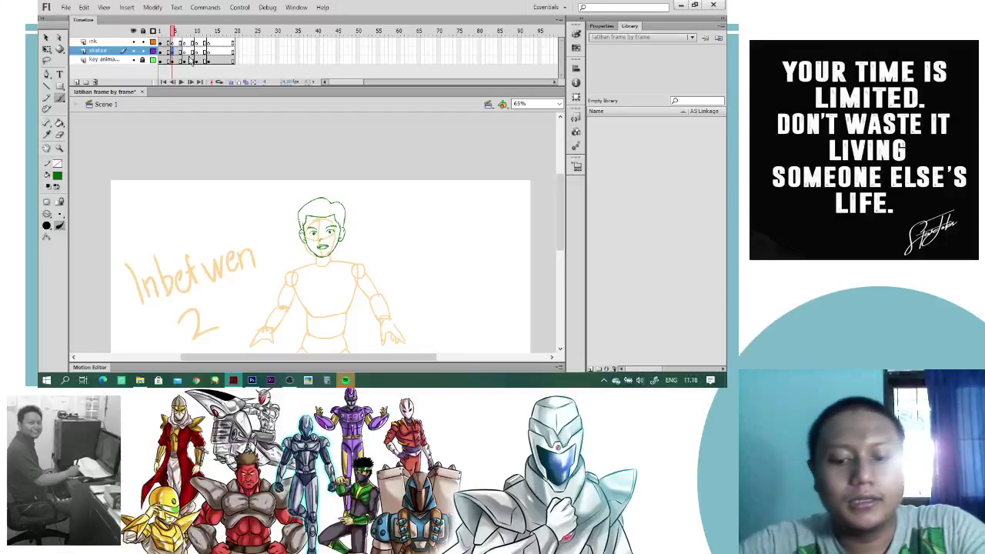
- Sketch both sides of the neck and a V-shaped collar below it on frame 4
{"action": "key", "text": "ctrl+equal"}
{"action": "key", "text": "ctrl+equal"}
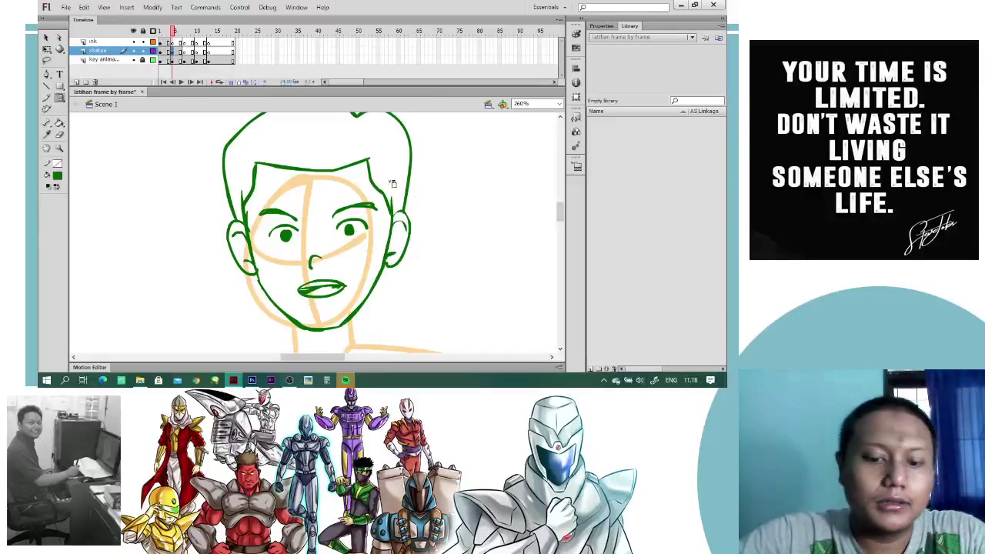
{"action": "scroll", "coordinate": [435, 185], "scroll_direction": "down", "scroll_amount": 3}
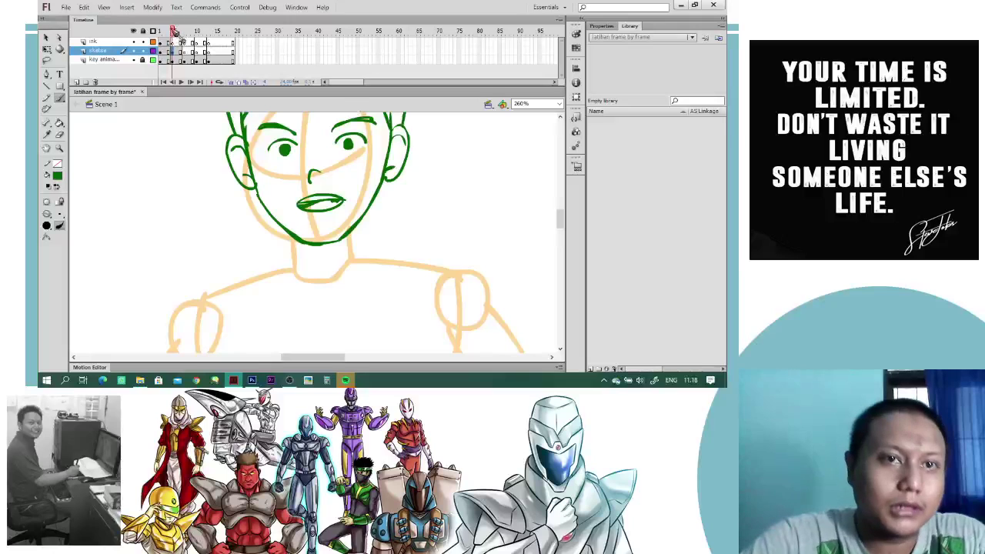
{"action": "mouse_move", "coordinate": [173, 31]}
{"action": "left_mouse_down"}
{"action": "mouse_move", "coordinate": [161, 31]}
{"action": "mouse_move", "coordinate": [174, 31]}
{"action": "left_mouse_up"}
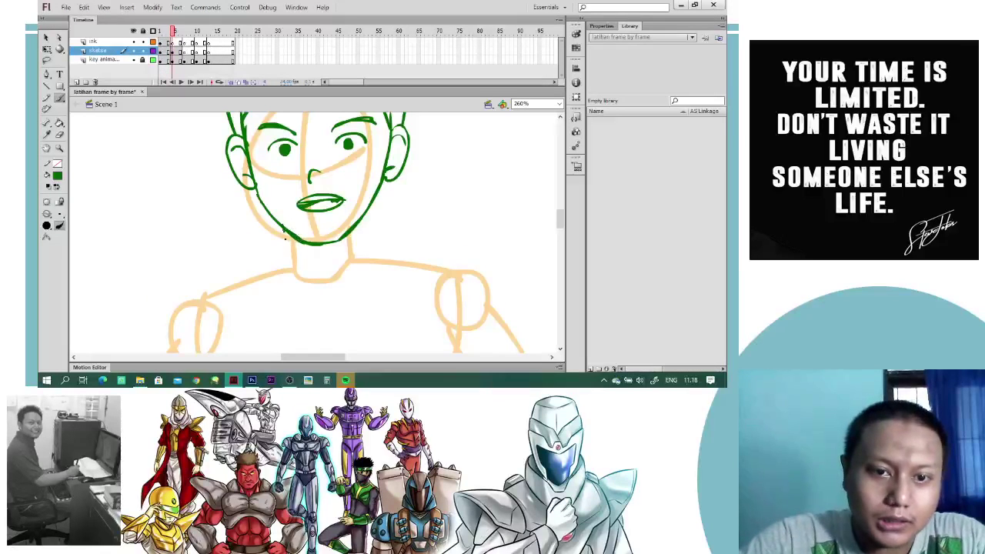
{"action": "left_click_drag", "start_coordinate": [285, 229], "coordinate": [287, 265]}
{"action": "left_click_drag", "start_coordinate": [357, 223], "coordinate": [359, 262]}
{"action": "mouse_move", "coordinate": [281, 260]}
{"action": "left_mouse_down"}
{"action": "mouse_move", "coordinate": [369, 245]}
{"action": "mouse_move", "coordinate": [340, 220]}
{"action": "left_mouse_up"}
- Sketch both shoulder lines outward from the collar on frame 4, comparing with the key drawing on frame 1
{"action": "left_click", "coordinate": [162, 34]}
{"action": "left_click_drag", "start_coordinate": [164, 35], "coordinate": [174, 33]}
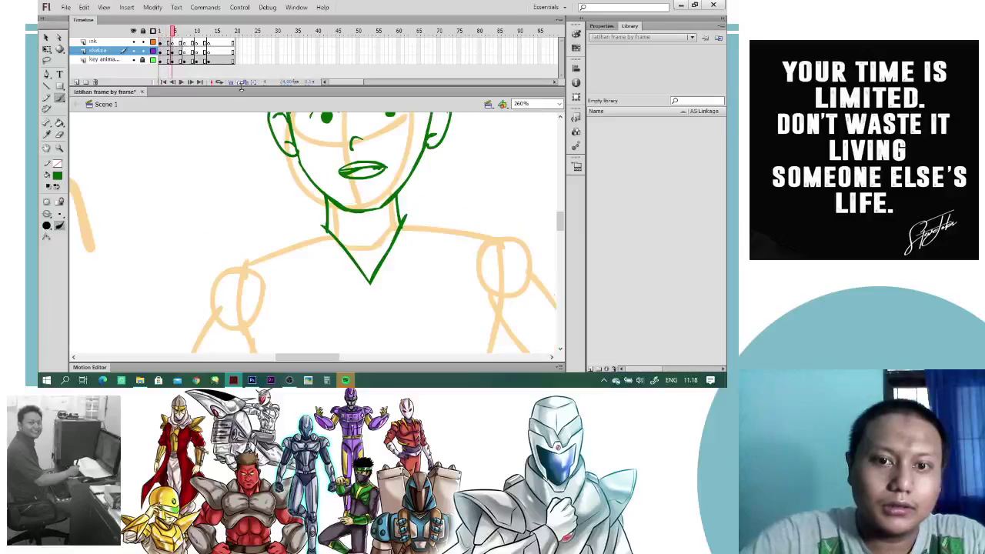
{"action": "left_click_drag", "start_coordinate": [322, 226], "coordinate": [227, 258]}
{"action": "left_click_drag", "start_coordinate": [407, 221], "coordinate": [528, 228]}
{"action": "scroll", "coordinate": [431, 200], "scroll_direction": "down", "scroll_amount": 3}
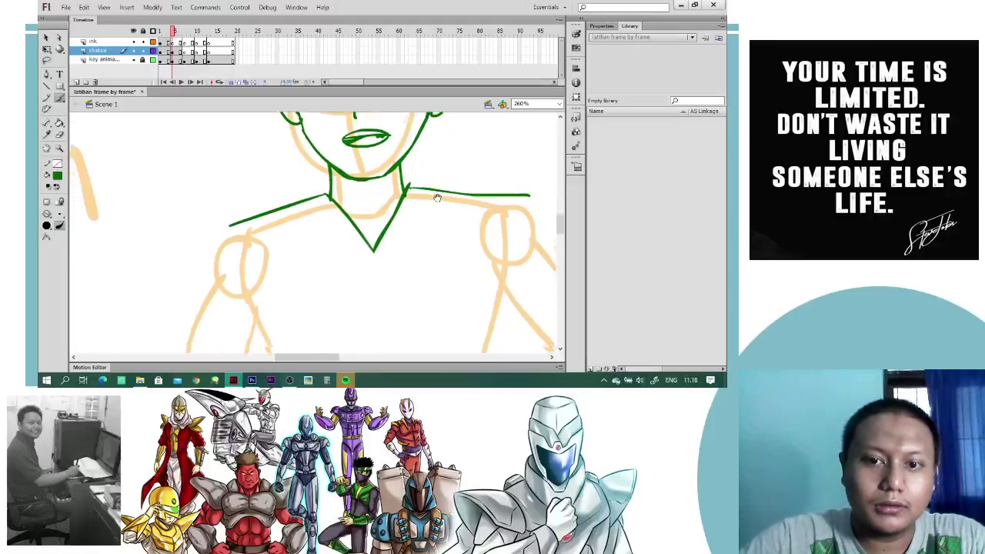
{"action": "left_click", "coordinate": [162, 34]}
{"action": "left_click", "coordinate": [174, 33]}
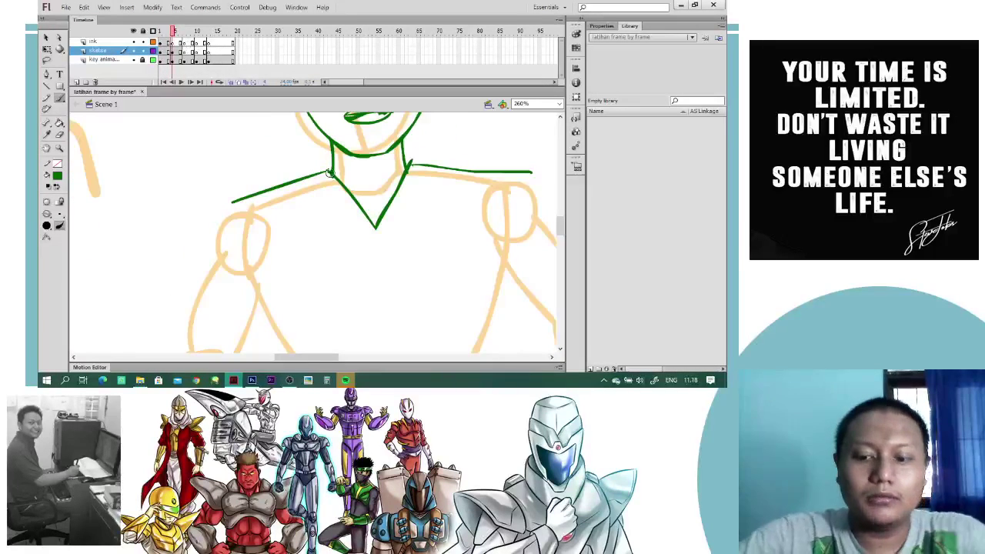
- Check the key pose on frame 1, then brush both sides of the shirt from shoulders to waist on frame 4
{"action": "key", "text": "ctrl+minus"}
{"action": "key", "text": "ctrl+minus"}
{"action": "left_click", "coordinate": [161, 34]}
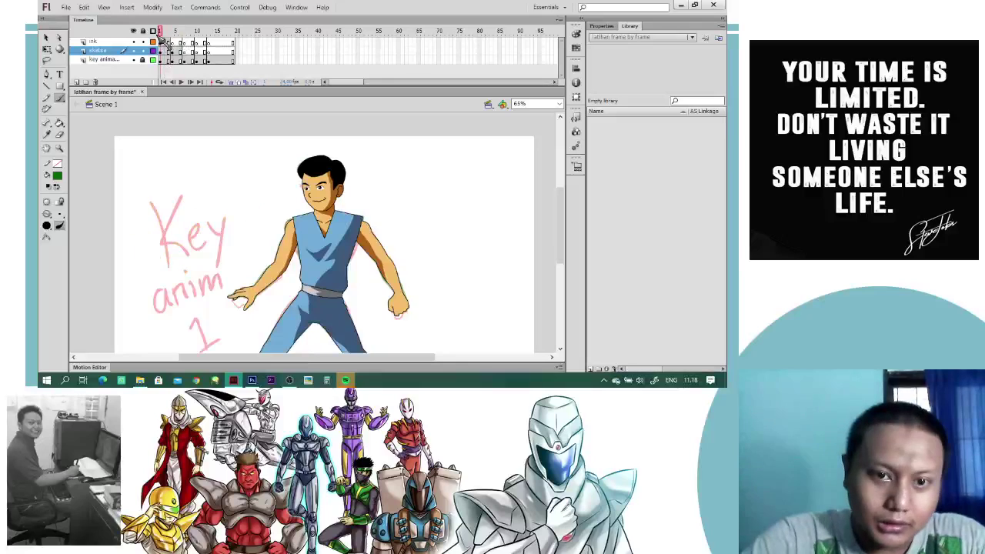
{"action": "left_click", "coordinate": [174, 33]}
{"action": "left_click_drag", "start_coordinate": [293, 225], "coordinate": [306, 291]}
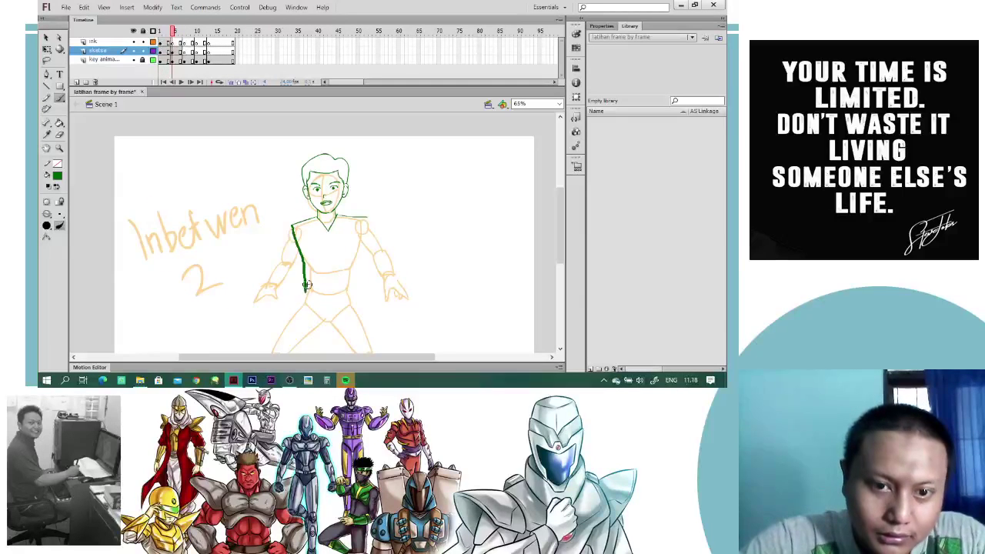
{"action": "left_click_drag", "start_coordinate": [365, 219], "coordinate": [357, 291]}
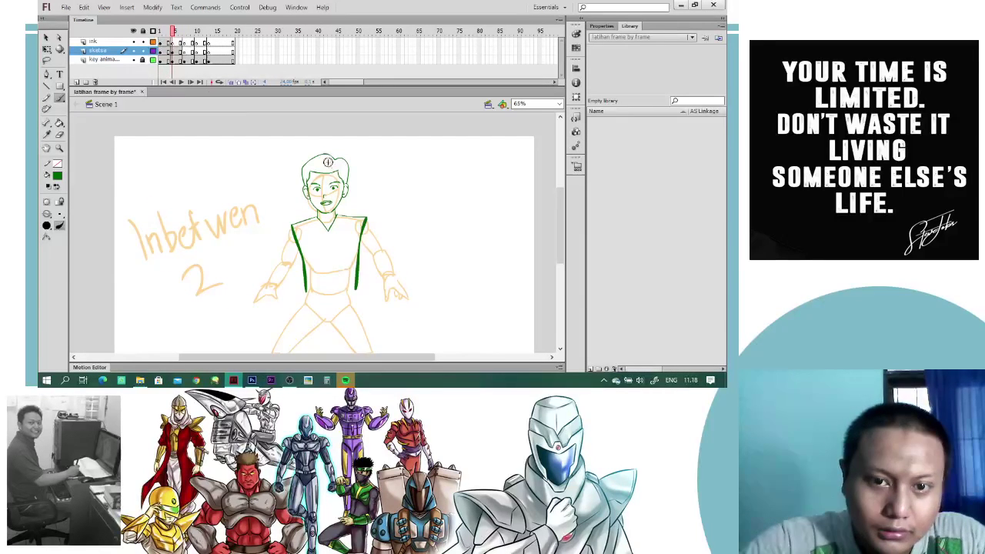
- Recheck the key pose on frame 1, then sketch the shirt's lower hem and the belt below it on frame 4
{"action": "left_click", "coordinate": [162, 34]}
{"action": "left_click", "coordinate": [174, 33]}
{"action": "key", "text": "ctrl+equal"}
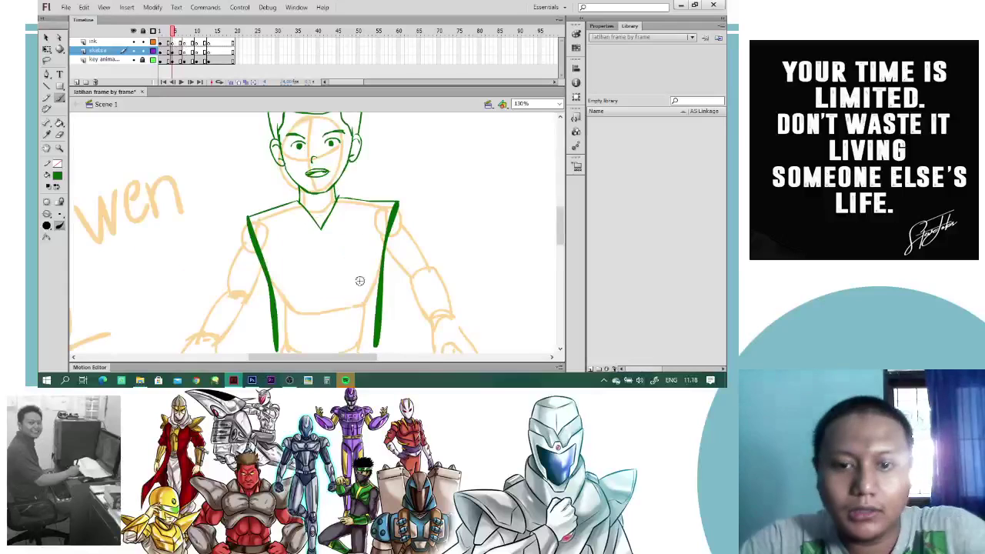
{"action": "scroll", "coordinate": [359, 238], "scroll_direction": "down", "scroll_amount": 3}
{"action": "left_click_drag", "start_coordinate": [277, 226], "coordinate": [382, 221]}
{"action": "key", "text": "ctrl+z"}
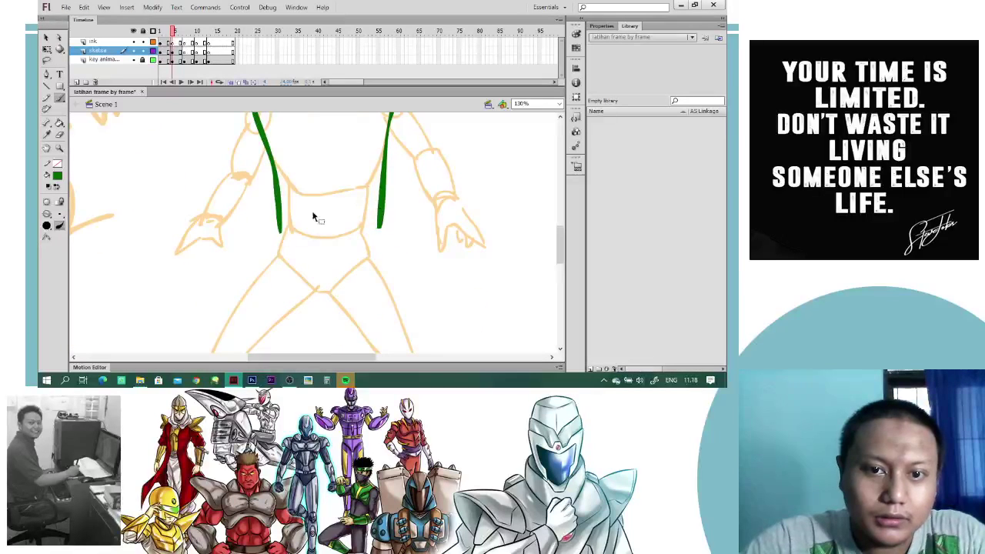
{"action": "left_click_drag", "start_coordinate": [303, 228], "coordinate": [381, 224]}
{"action": "left_click_drag", "start_coordinate": [287, 231], "coordinate": [365, 239]}
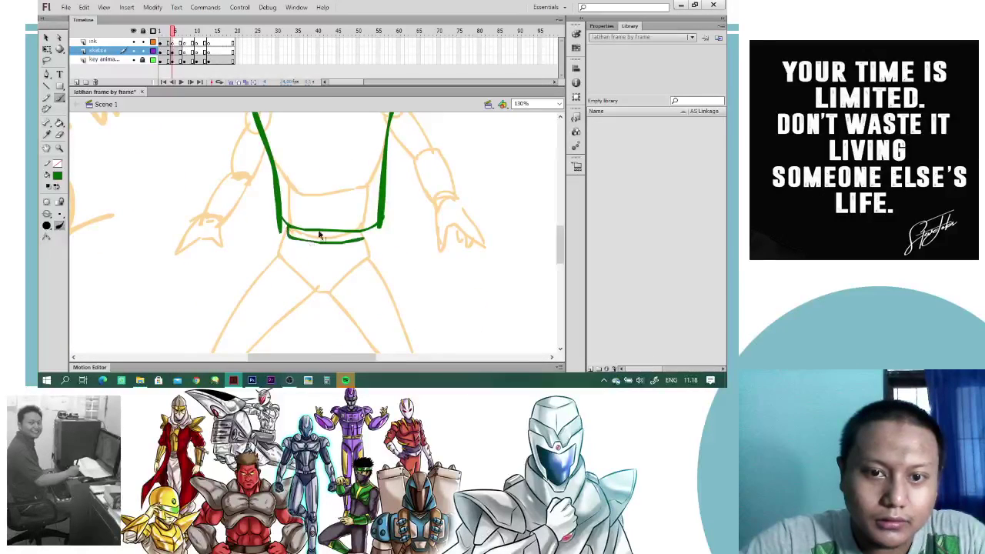
{"action": "left_click_drag", "start_coordinate": [287, 229], "coordinate": [367, 242]}
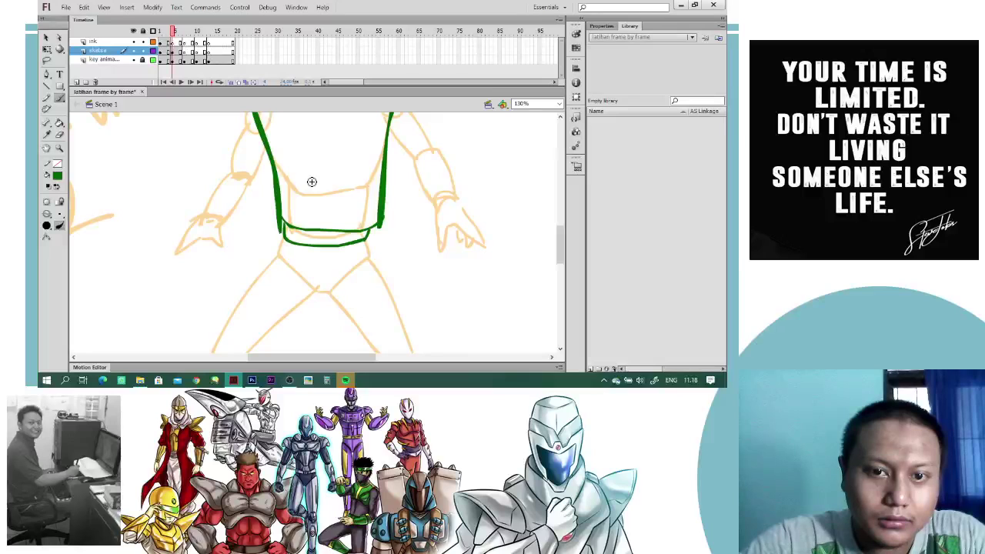
- Sketch the hips, crotch and both trouser legs down past the knees, following the rough figure
{"action": "mouse_move", "coordinate": [265, 267]}
{"action": "left_mouse_down"}
{"action": "mouse_move", "coordinate": [368, 239]}
{"action": "mouse_move", "coordinate": [383, 266]}
{"action": "left_mouse_up"}
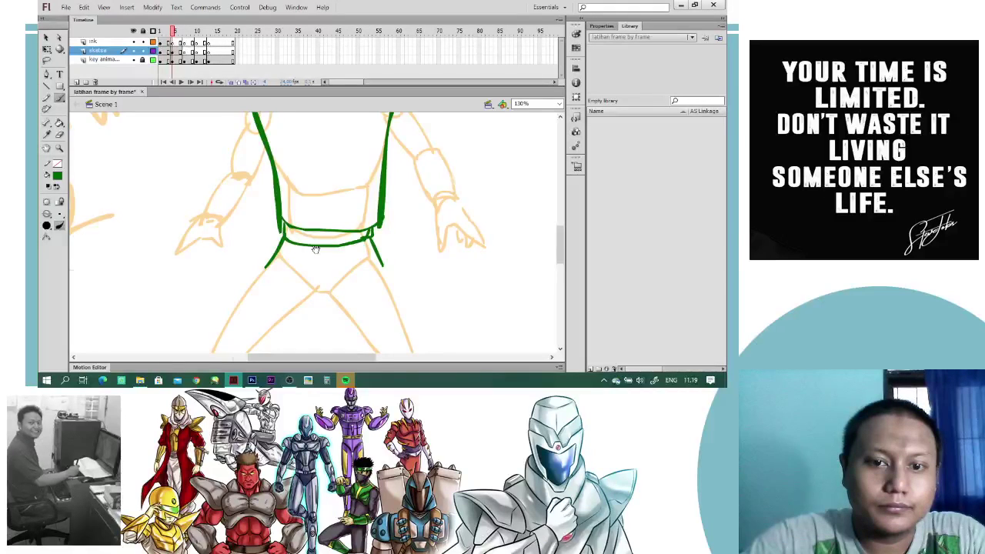
{"action": "left_click_drag", "start_coordinate": [315, 250], "coordinate": [377, 125]}
{"action": "left_click_drag", "start_coordinate": [327, 143], "coordinate": [257, 236]}
{"action": "left_click_drag", "start_coordinate": [371, 169], "coordinate": [252, 276]}
{"action": "left_click_drag", "start_coordinate": [308, 233], "coordinate": [300, 277]}
{"action": "mouse_move", "coordinate": [383, 198]}
{"action": "left_mouse_down"}
{"action": "mouse_move", "coordinate": [356, 216]}
{"action": "mouse_move", "coordinate": [376, 184]}
{"action": "mouse_move", "coordinate": [418, 252]}
{"action": "left_mouse_up"}
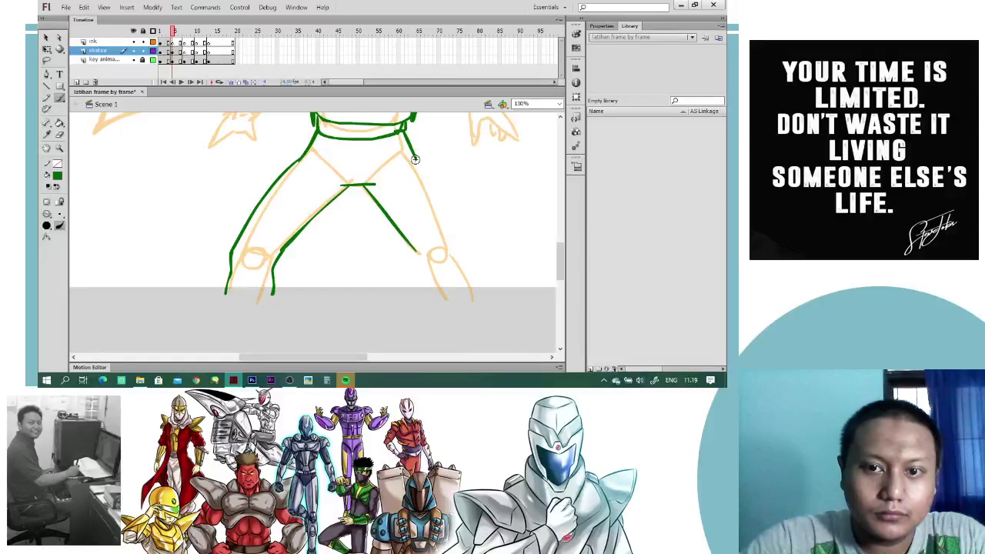
{"action": "mouse_move", "coordinate": [421, 163]}
{"action": "left_mouse_down"}
{"action": "mouse_move", "coordinate": [450, 245]}
{"action": "mouse_move", "coordinate": [481, 290]}
{"action": "left_mouse_up"}
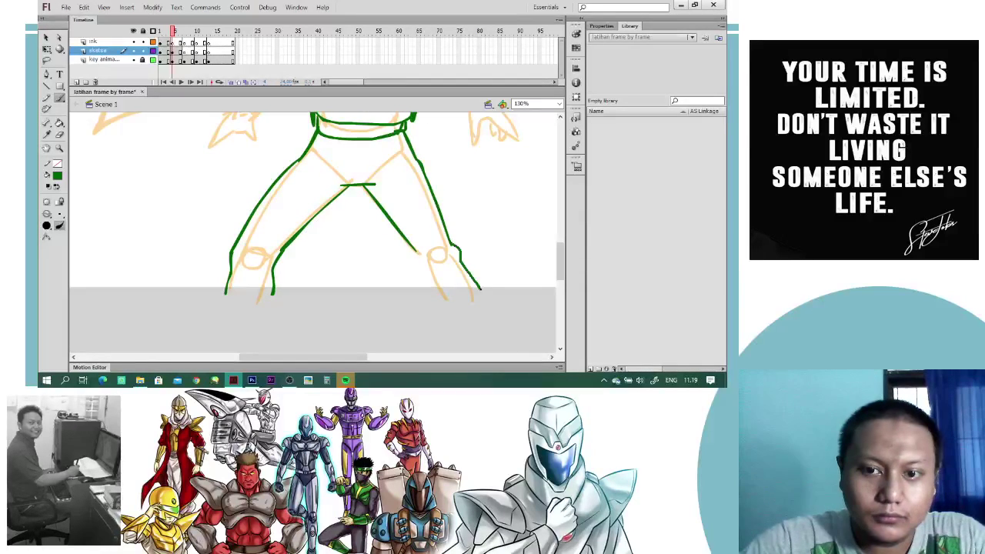
{"action": "left_click_drag", "start_coordinate": [417, 252], "coordinate": [437, 296]}
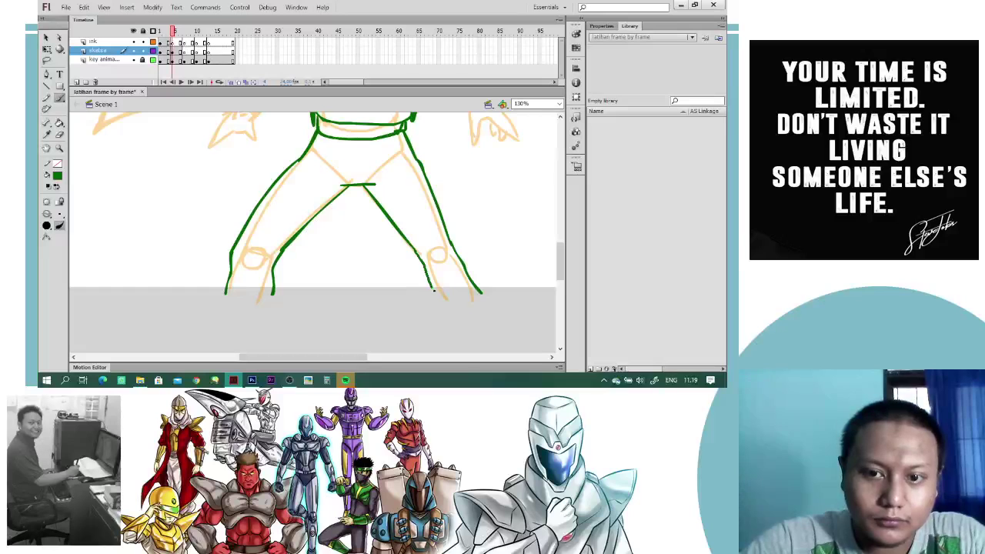
- Thin the thick brush lines along both sides of the shirt with the Eraser
{"action": "scroll", "coordinate": [386, 174], "scroll_direction": "up", "scroll_amount": 5}
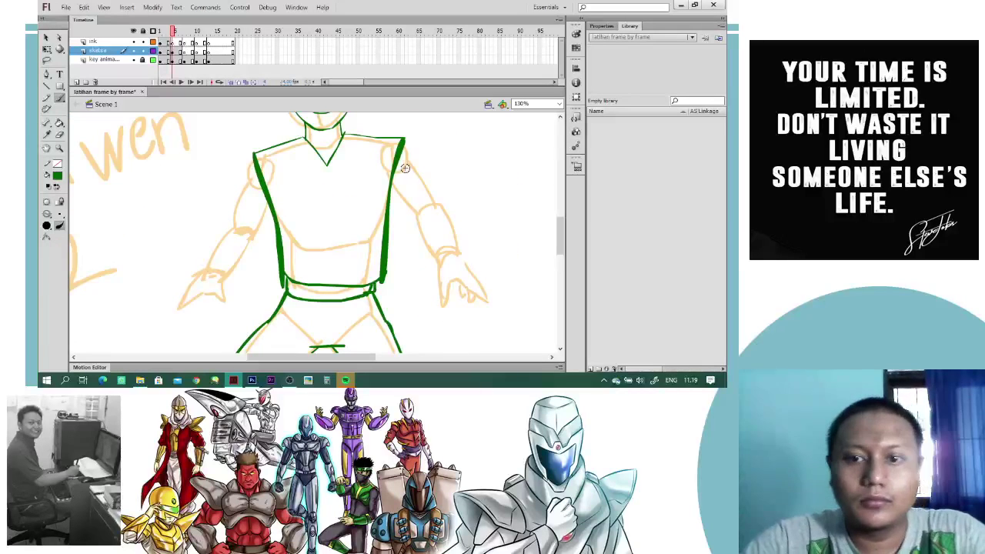
{"action": "mouse_move", "coordinate": [173, 32]}
{"action": "left_mouse_down"}
{"action": "mouse_move", "coordinate": [162, 32]}
{"action": "mouse_move", "coordinate": [172, 33]}
{"action": "left_mouse_up"}
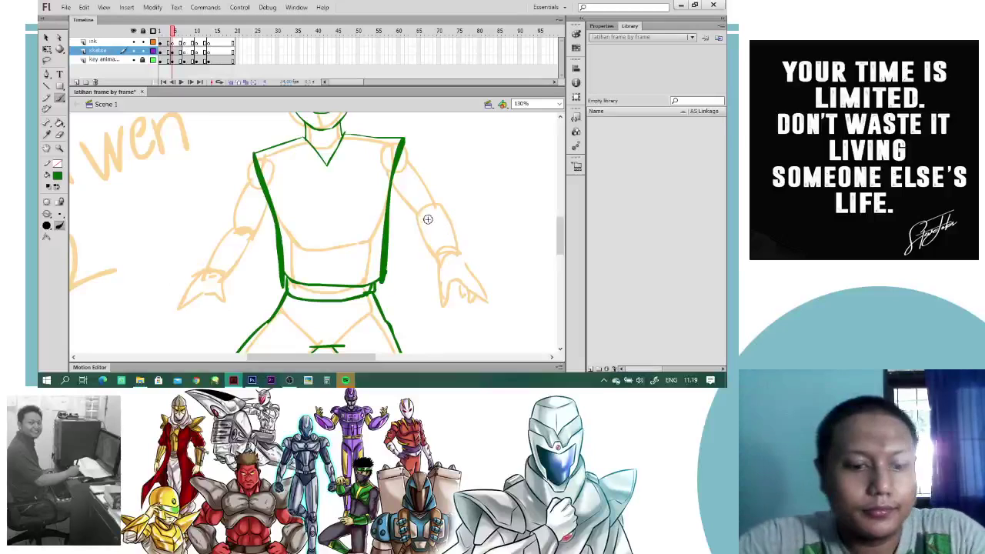
{"action": "key", "text": "e"}
{"action": "left_click_drag", "start_coordinate": [397, 204], "coordinate": [388, 273]}
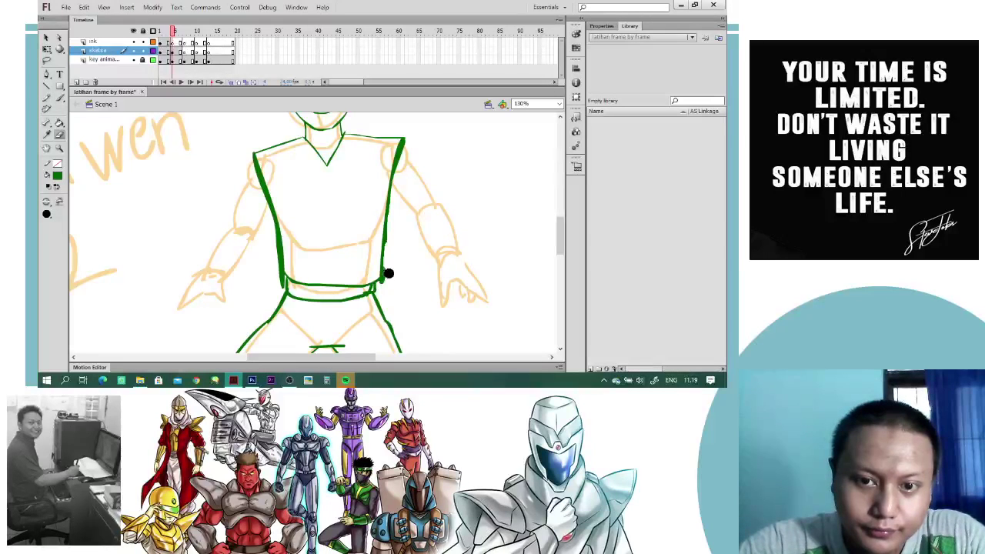
{"action": "left_click_drag", "start_coordinate": [394, 215], "coordinate": [386, 279]}
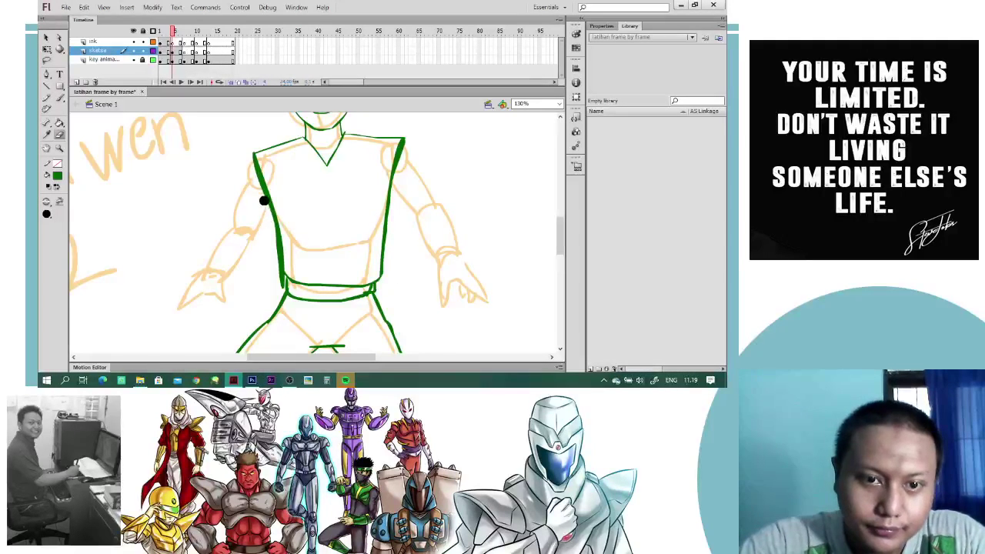
{"action": "left_click_drag", "start_coordinate": [251, 164], "coordinate": [278, 282]}
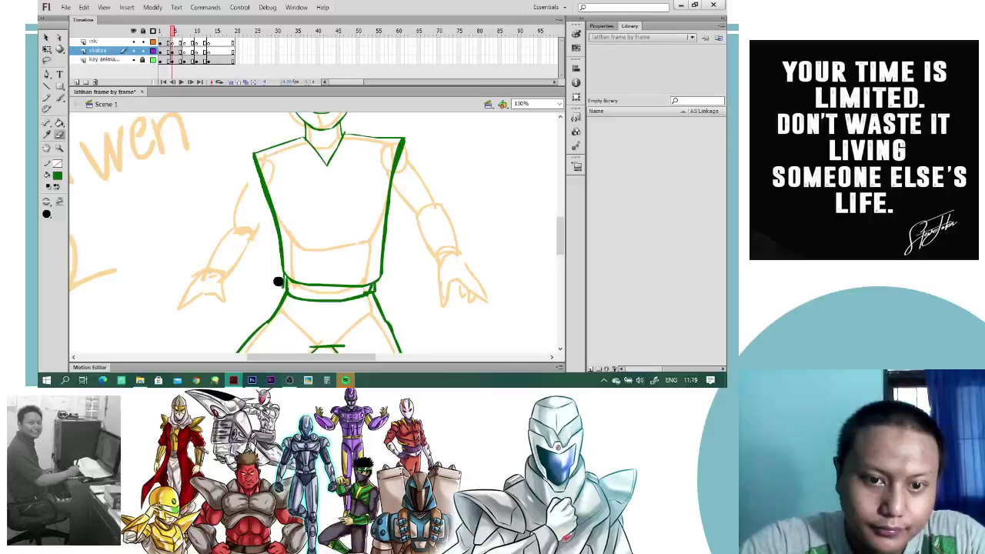
- Brush both edges of the upper arm on the figure's right-hand side over the rough arm on frame 4
{"action": "key", "text": "b"}
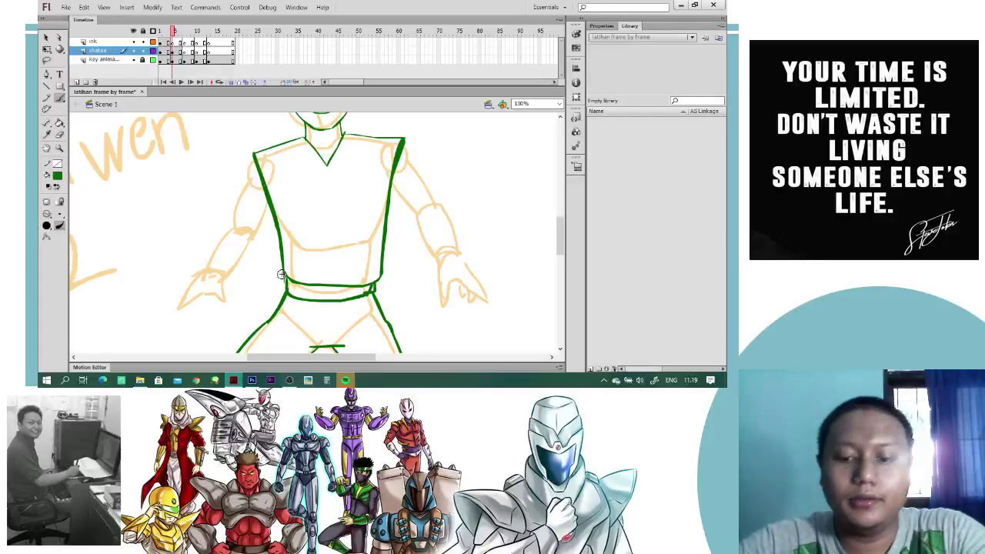
{"action": "key", "text": "ctrl+="}
{"action": "left_click_drag", "start_coordinate": [532, 146], "coordinate": [386, 226]}
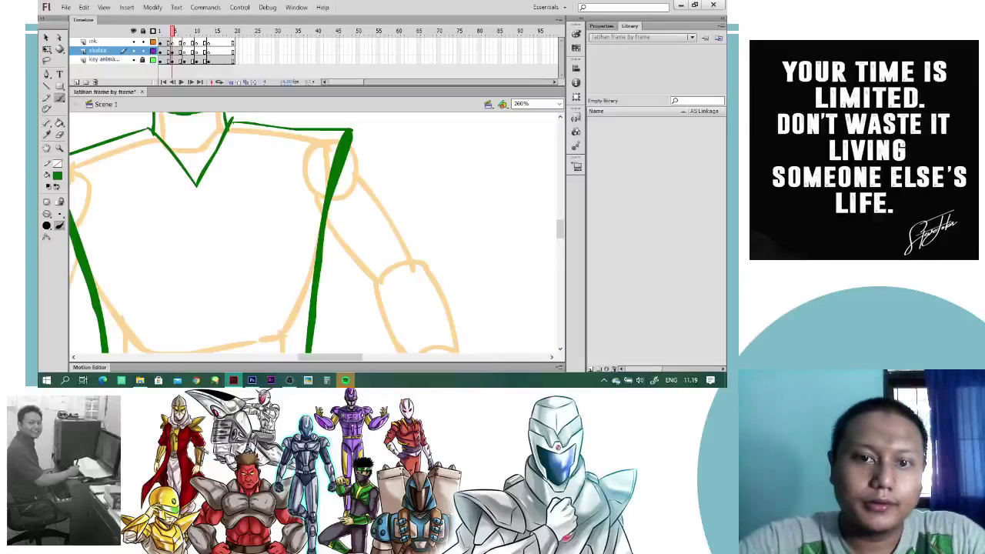
{"action": "left_click_drag", "start_coordinate": [351, 141], "coordinate": [412, 274]}
{"action": "mouse_move", "coordinate": [326, 227]}
{"action": "left_mouse_down"}
{"action": "mouse_move", "coordinate": [377, 298]}
{"action": "mouse_move", "coordinate": [378, 211]}
{"action": "mouse_move", "coordinate": [399, 255]}
{"action": "left_mouse_up"}
{"action": "key", "text": "ctrl+z"}
{"action": "left_click_drag", "start_coordinate": [369, 138], "coordinate": [412, 209]}
{"action": "key", "text": "ctrl+z"}
{"action": "key", "text": "ctrl+z"}
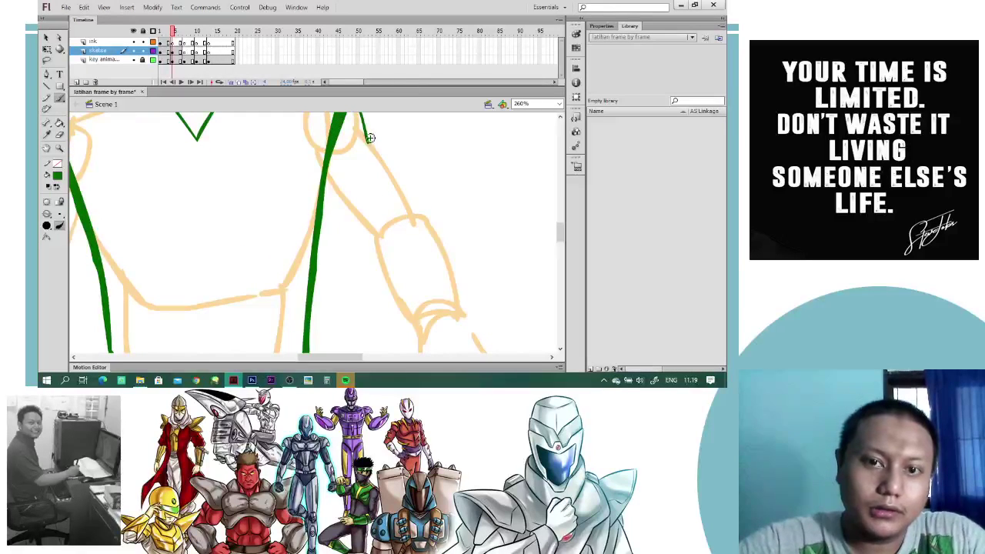
{"action": "left_click_drag", "start_coordinate": [369, 140], "coordinate": [415, 217]}
{"action": "left_click_drag", "start_coordinate": [330, 177], "coordinate": [371, 239]}
- Sketch the forearm below that upper arm and the open hand with its thumb and fingers over the rough lines
{"action": "scroll", "coordinate": [371, 238], "scroll_direction": "down", "scroll_amount": 2}
{"action": "left_click_drag", "start_coordinate": [363, 190], "coordinate": [408, 289]}
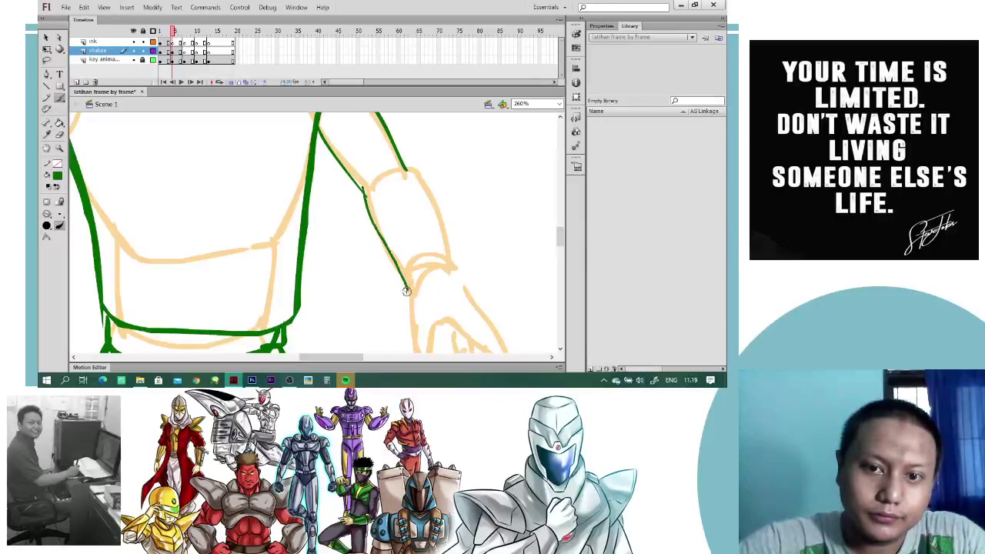
{"action": "mouse_move", "coordinate": [405, 172]}
{"action": "left_mouse_down"}
{"action": "mouse_move", "coordinate": [455, 269]}
{"action": "mouse_move", "coordinate": [433, 229]}
{"action": "mouse_move", "coordinate": [495, 282]}
{"action": "left_mouse_up"}
{"action": "scroll", "coordinate": [456, 269], "scroll_direction": "down", "scroll_amount": 4}
{"action": "left_click_drag", "start_coordinate": [434, 184], "coordinate": [466, 221]}
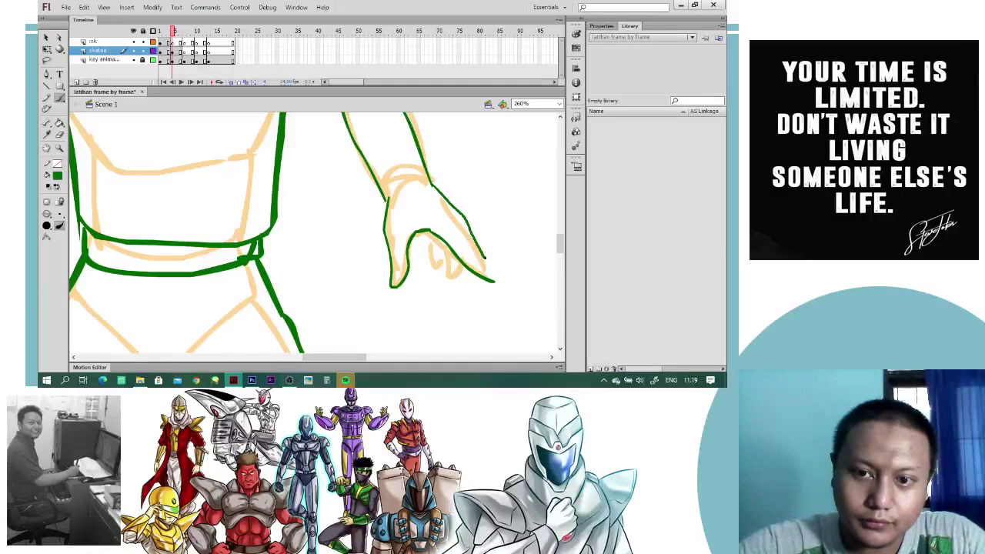
{"action": "mouse_move", "coordinate": [453, 254]}
{"action": "left_mouse_down"}
{"action": "mouse_move", "coordinate": [469, 263]}
{"action": "mouse_move", "coordinate": [453, 263]}
{"action": "left_mouse_up"}
{"action": "left_click_drag", "start_coordinate": [455, 216], "coordinate": [497, 263]}
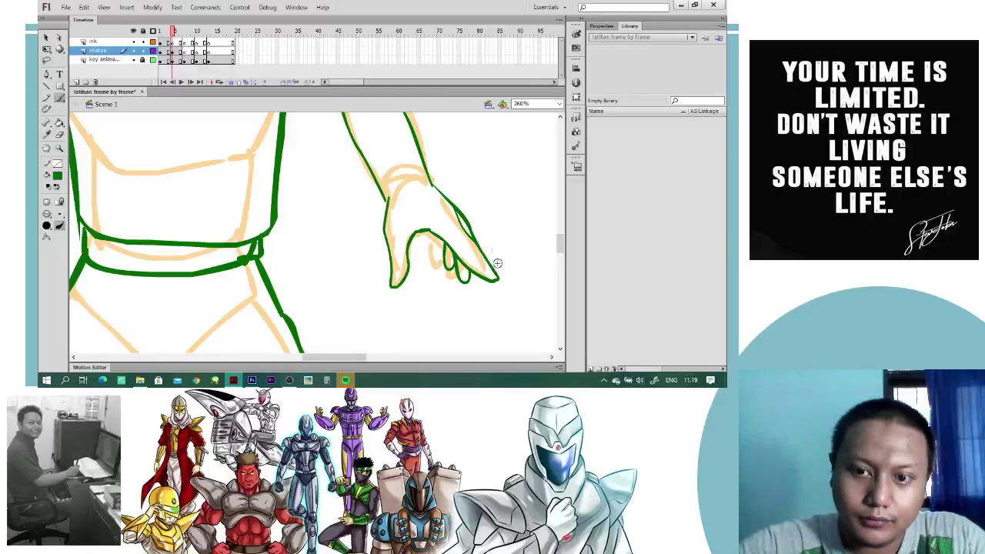
- Lasso the finished arm and hand and place a duplicate of them over the torso
{"action": "key", "text": "space"}
{"action": "left_click_drag", "start_coordinate": [438, 194], "coordinate": [448, 190]}
{"action": "left_click_drag", "start_coordinate": [339, 160], "coordinate": [434, 178]}
{"action": "left_click_drag", "start_coordinate": [297, 199], "coordinate": [426, 202]}
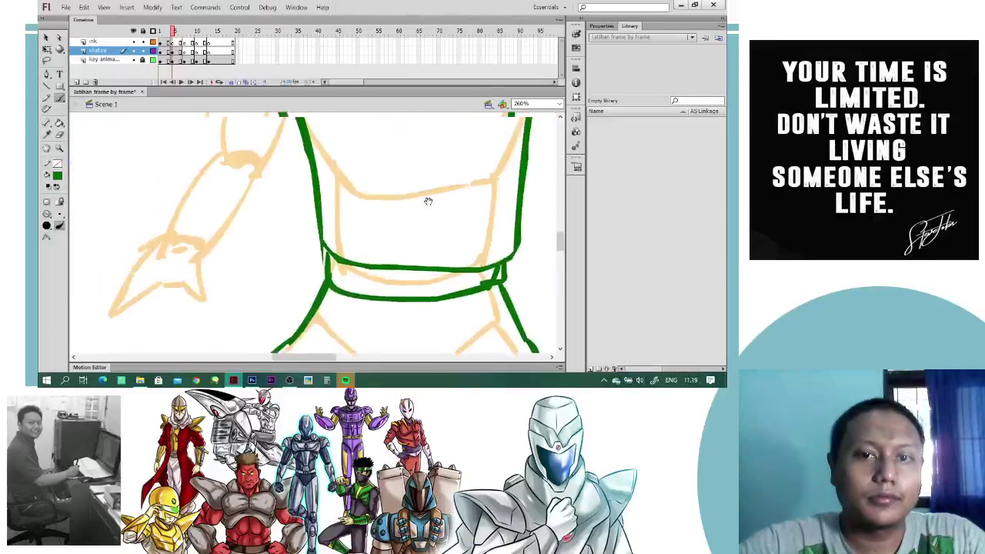
{"action": "mouse_move", "coordinate": [342, 116]}
{"action": "left_mouse_down"}
{"action": "mouse_move", "coordinate": [462, 207]}
{"action": "mouse_move", "coordinate": [323, 176]}
{"action": "left_mouse_up"}
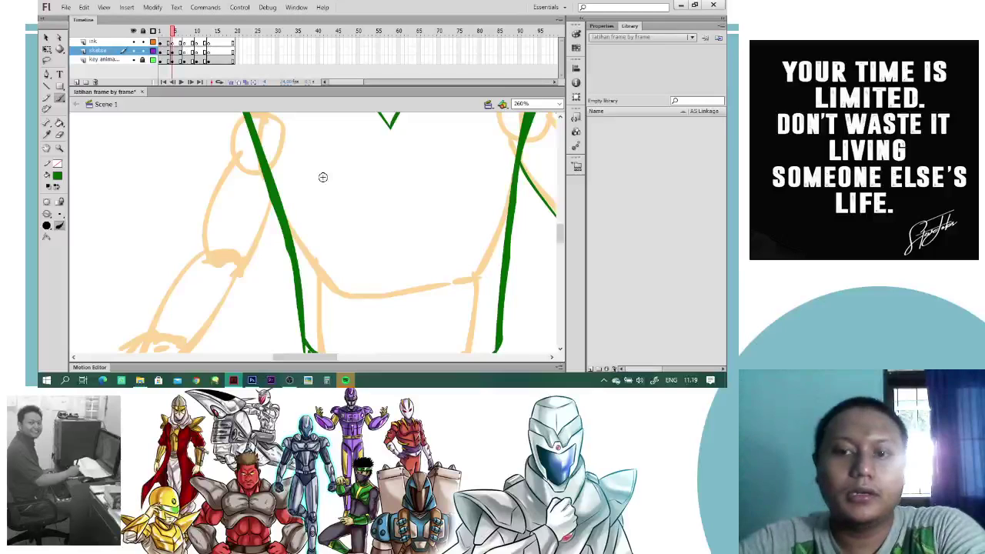
{"action": "key", "text": "ctrl+minus"}
{"action": "key", "text": "ctrl+minus"}
{"action": "key", "text": "ctrl+equal"}
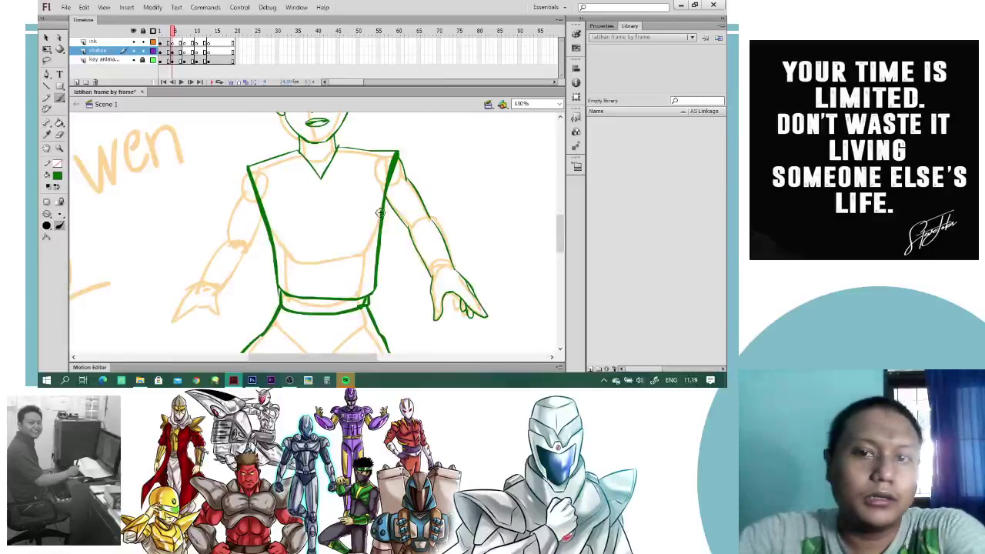
{"action": "mouse_move", "coordinate": [487, 268]}
{"action": "left_mouse_down"}
{"action": "mouse_move", "coordinate": [451, 267]}
{"action": "mouse_move", "coordinate": [438, 214]}
{"action": "mouse_move", "coordinate": [260, 199]}
{"action": "left_mouse_up"}
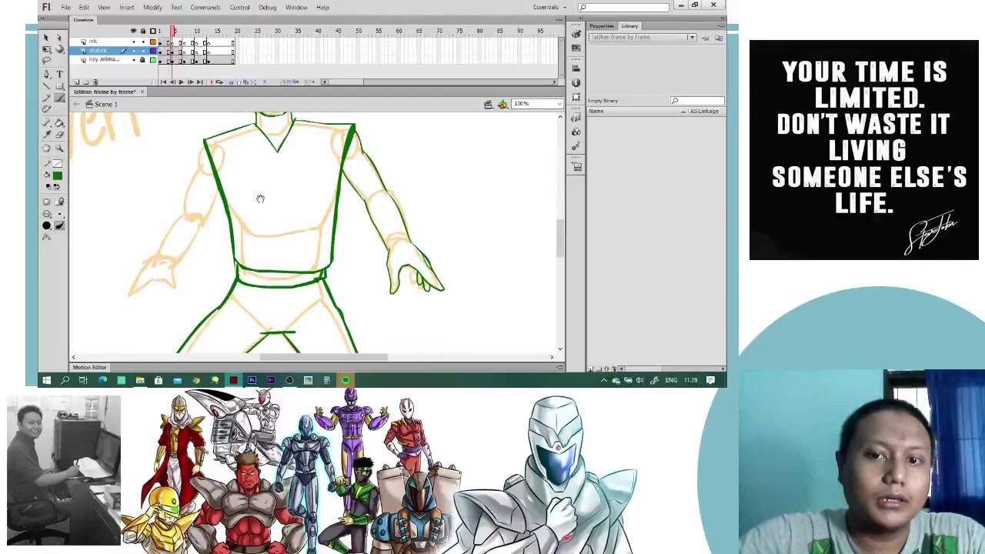
{"action": "left_click", "coordinate": [47, 60]}
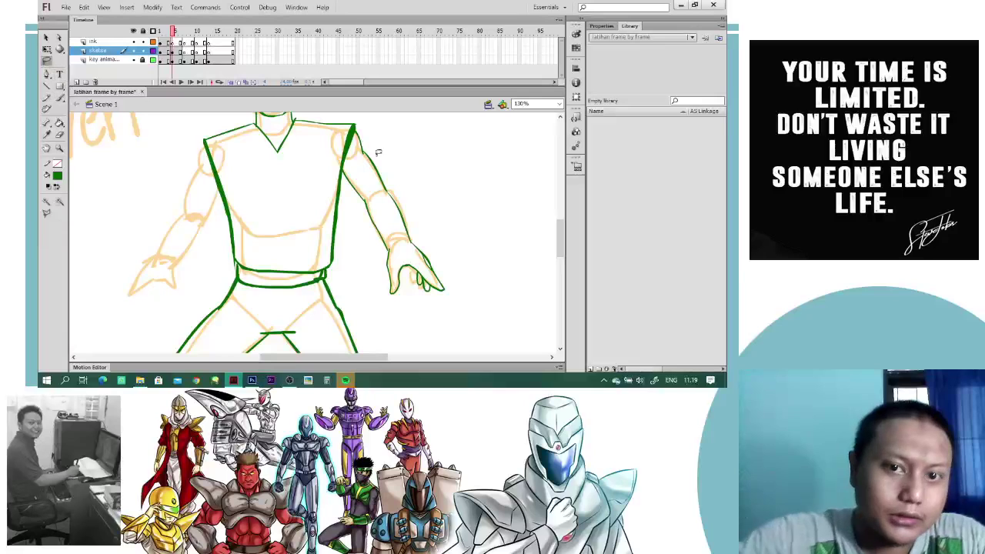
{"action": "mouse_move", "coordinate": [350, 153]}
{"action": "left_mouse_down"}
{"action": "mouse_move", "coordinate": [347, 169]}
{"action": "mouse_move", "coordinate": [416, 326]}
{"action": "mouse_move", "coordinate": [418, 133]}
{"action": "left_mouse_up"}
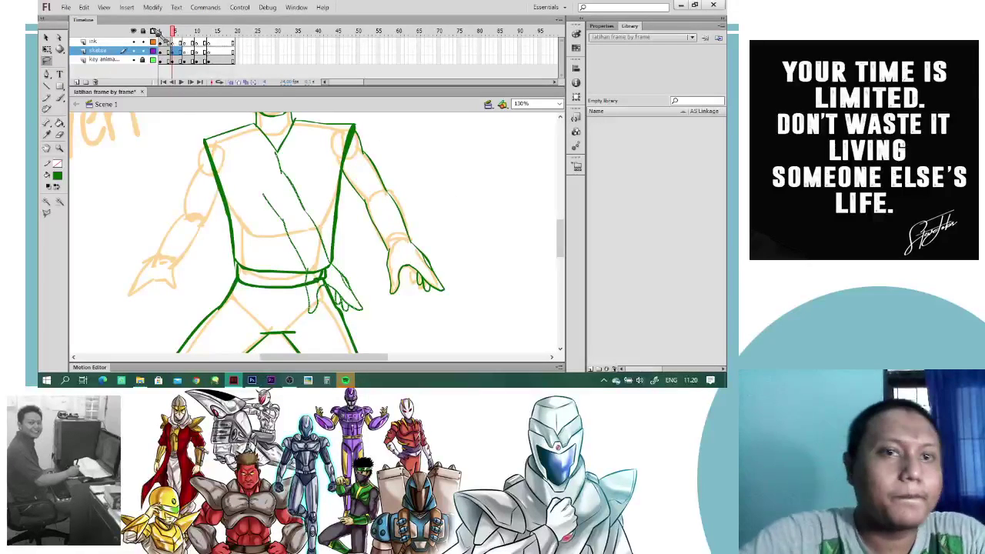
- Flip the arm copy horizontally and move it onto the opposite shoulder, over the rough left-hand arm
{"action": "left_click", "coordinate": [151, 7]}
{"action": "mouse_move", "coordinate": [194, 136]}
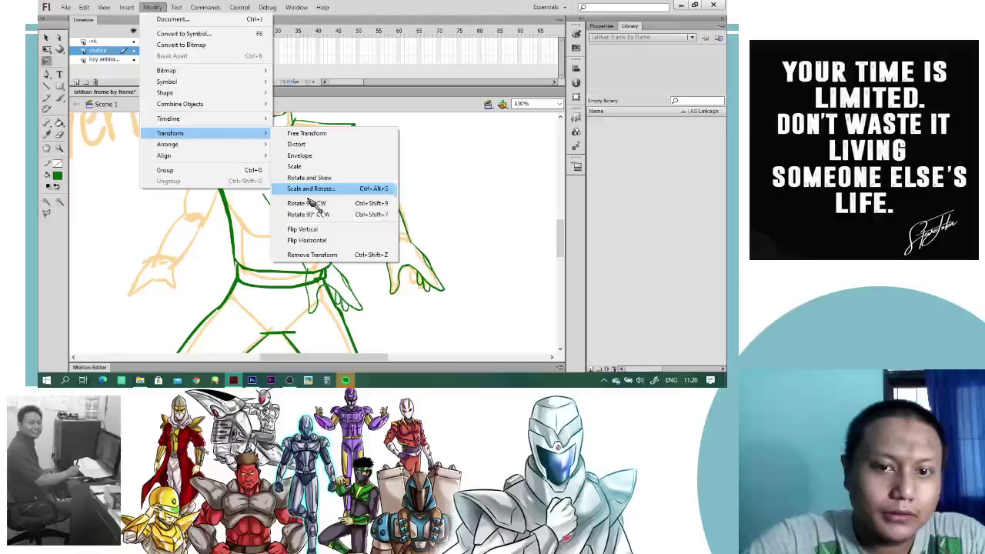
{"action": "left_click", "coordinate": [309, 242]}
{"action": "left_click", "coordinate": [46, 37]}
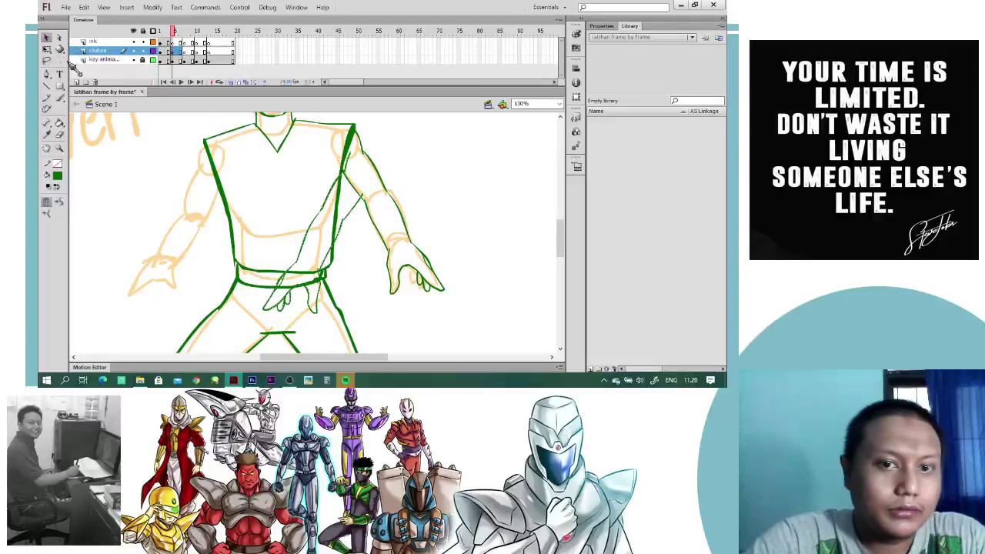
{"action": "mouse_move", "coordinate": [339, 198]}
{"action": "left_mouse_down"}
{"action": "mouse_move", "coordinate": [193, 192]}
{"action": "mouse_move", "coordinate": [185, 183]}
{"action": "mouse_move", "coordinate": [211, 193]}
{"action": "left_mouse_up"}
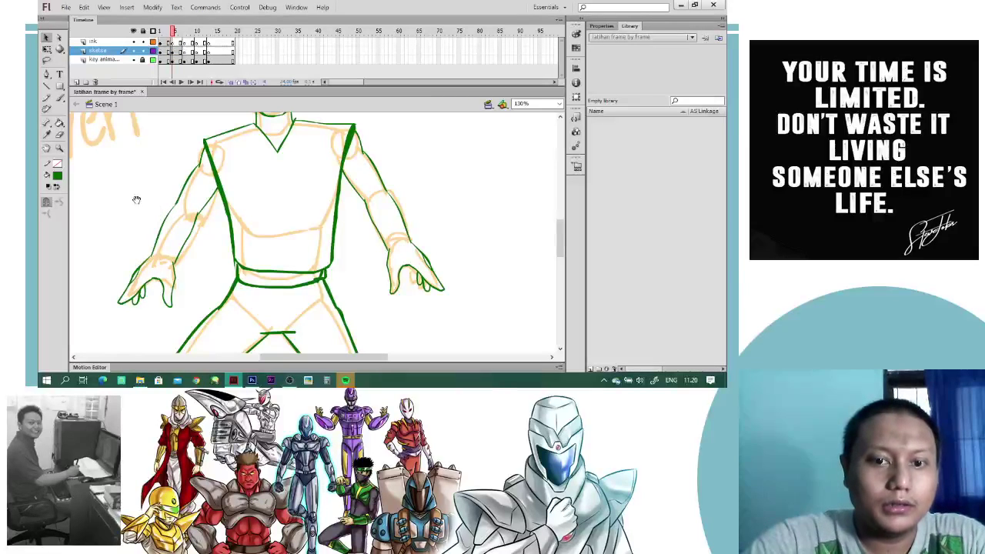
- Lasso each hand in turn and move it slightly down and outward from its forearm
{"action": "key", "text": "ctrl+minus"}
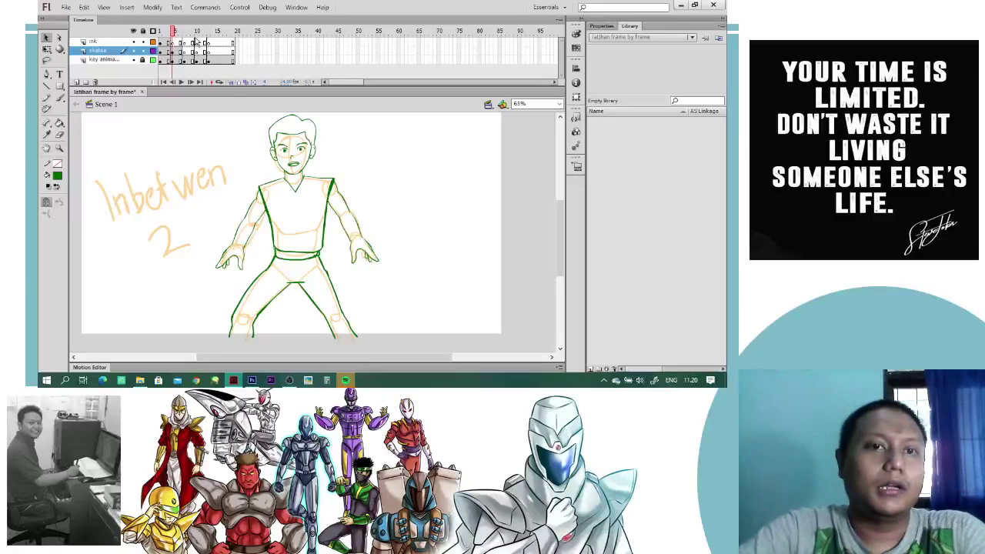
{"action": "mouse_move", "coordinate": [176, 34]}
{"action": "left_mouse_down"}
{"action": "mouse_move", "coordinate": [163, 34]}
{"action": "mouse_move", "coordinate": [182, 40]}
{"action": "mouse_move", "coordinate": [163, 34]}
{"action": "mouse_move", "coordinate": [175, 34]}
{"action": "left_mouse_up"}
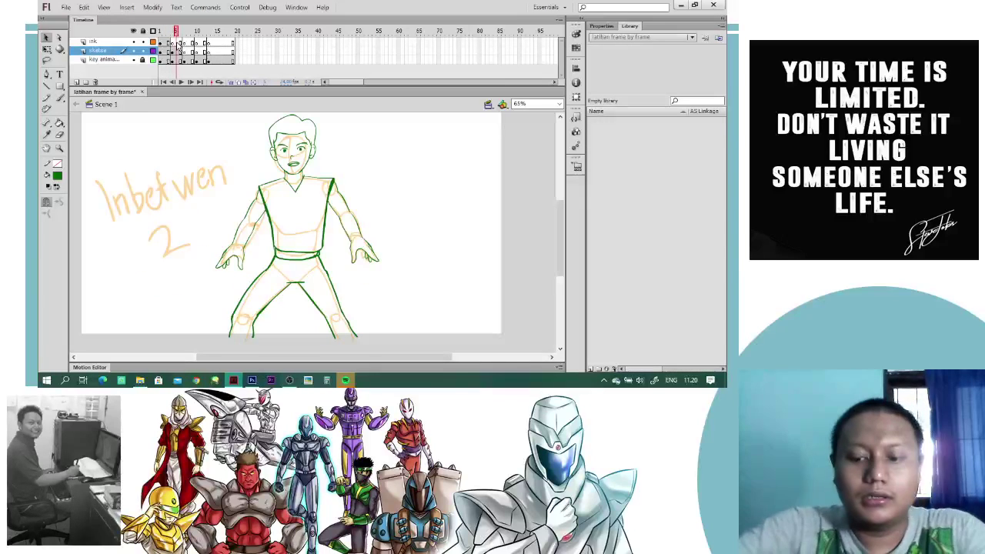
{"action": "key", "text": "ctrl+equal"}
{"action": "scroll", "coordinate": [407, 267], "scroll_direction": "down", "scroll_amount": 2}
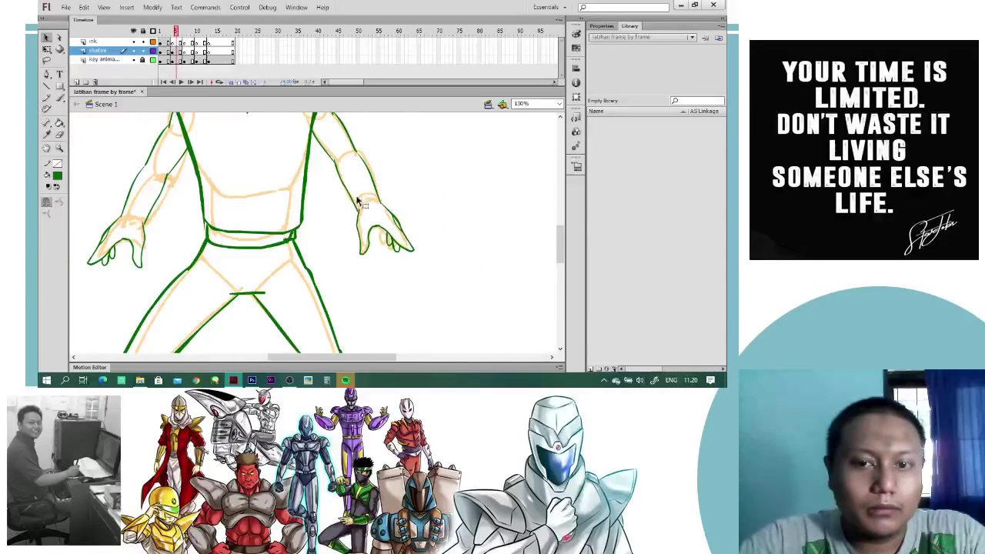
{"action": "left_click", "coordinate": [50, 63]}
{"action": "mouse_move", "coordinate": [361, 202]}
{"action": "left_mouse_down"}
{"action": "mouse_move", "coordinate": [366, 272]}
{"action": "mouse_move", "coordinate": [405, 206]}
{"action": "mouse_move", "coordinate": [372, 203]}
{"action": "left_mouse_up"}
{"action": "left_click_drag", "start_coordinate": [394, 244], "coordinate": [407, 262]}
{"action": "left_click_drag", "start_coordinate": [234, 179], "coordinate": [354, 171]}
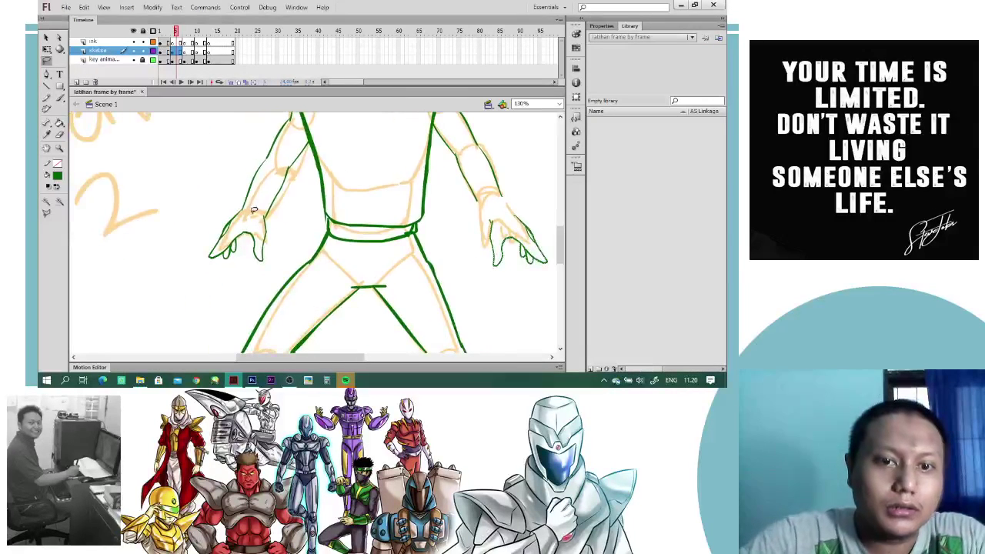
{"action": "mouse_move", "coordinate": [199, 243]}
{"action": "left_mouse_down"}
{"action": "mouse_move", "coordinate": [273, 223]}
{"action": "mouse_move", "coordinate": [255, 237]}
{"action": "left_mouse_up"}
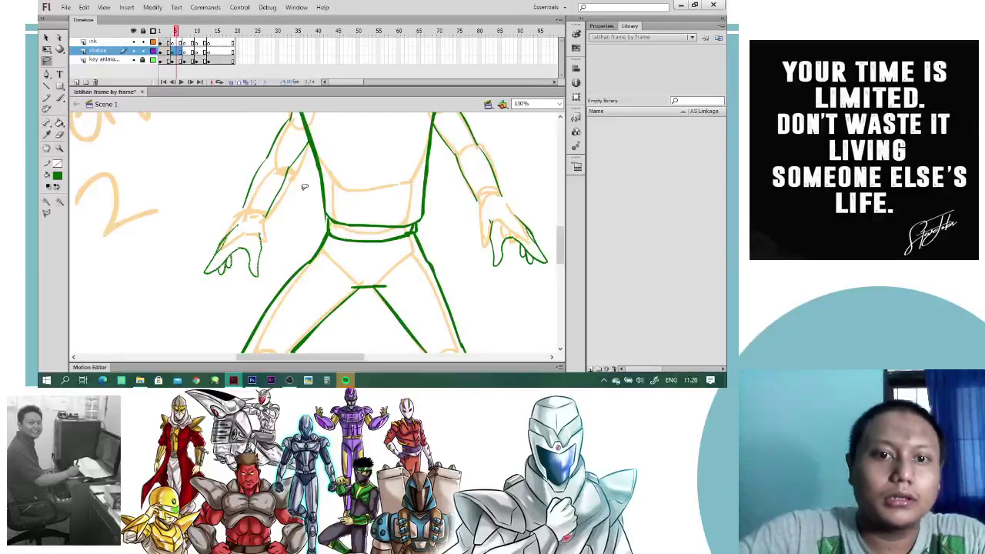
- Brush in the missing wrist lines so both hands join their forearms
{"action": "key", "text": "b"}
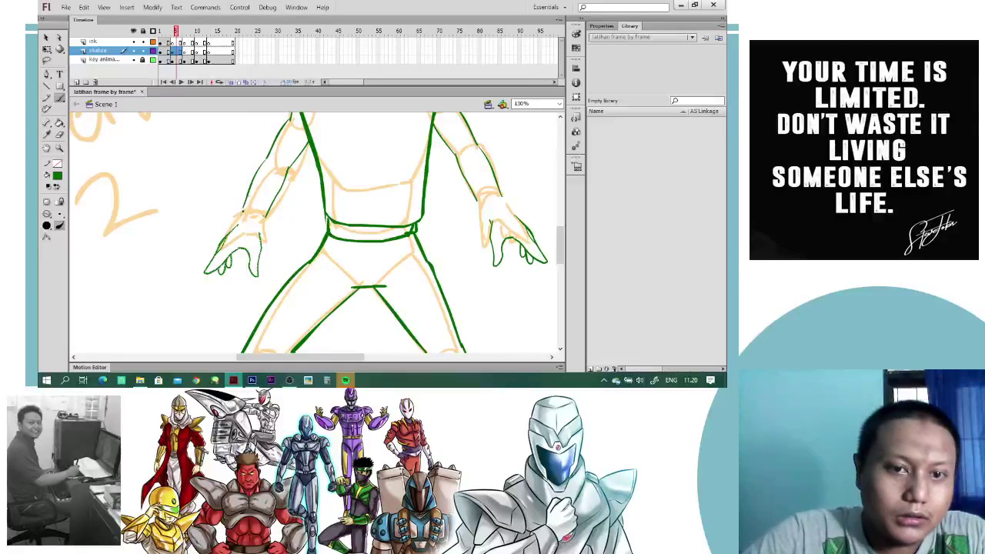
{"action": "left_click_drag", "start_coordinate": [259, 234], "coordinate": [265, 217]}
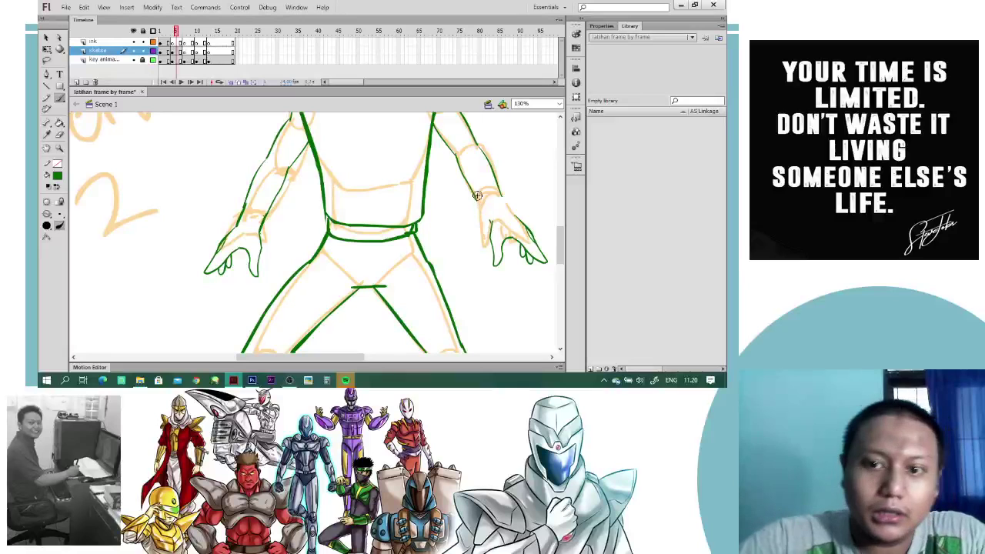
{"action": "mouse_move", "coordinate": [467, 183]}
{"action": "left_mouse_down"}
{"action": "mouse_move", "coordinate": [498, 210]}
{"action": "mouse_move", "coordinate": [497, 188]}
{"action": "mouse_move", "coordinate": [514, 217]}
{"action": "left_mouse_up"}
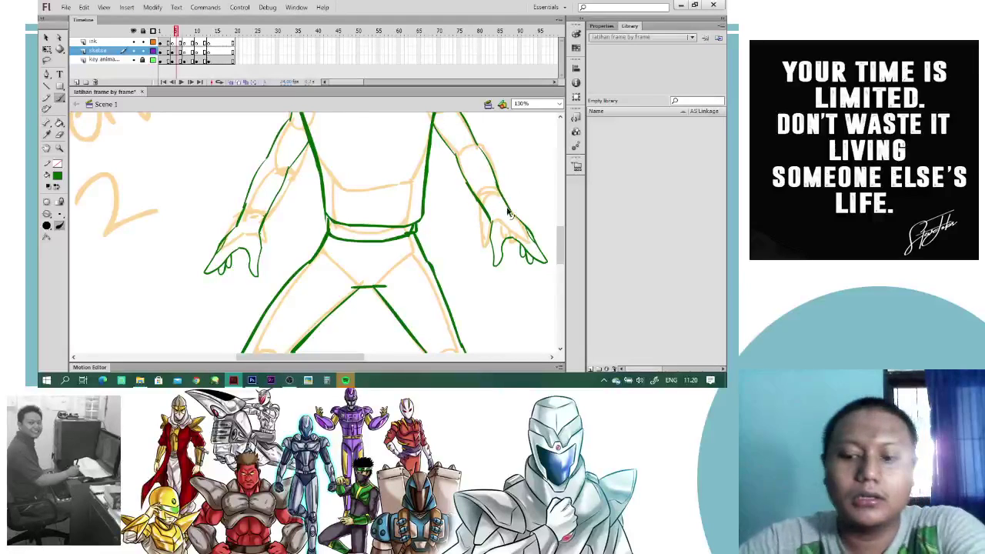
- Compare the pose with neighbouring frames, then lasso the left-hand hand and shrink it slightly with Free Transform
{"action": "key", "text": "ctrl+minus"}
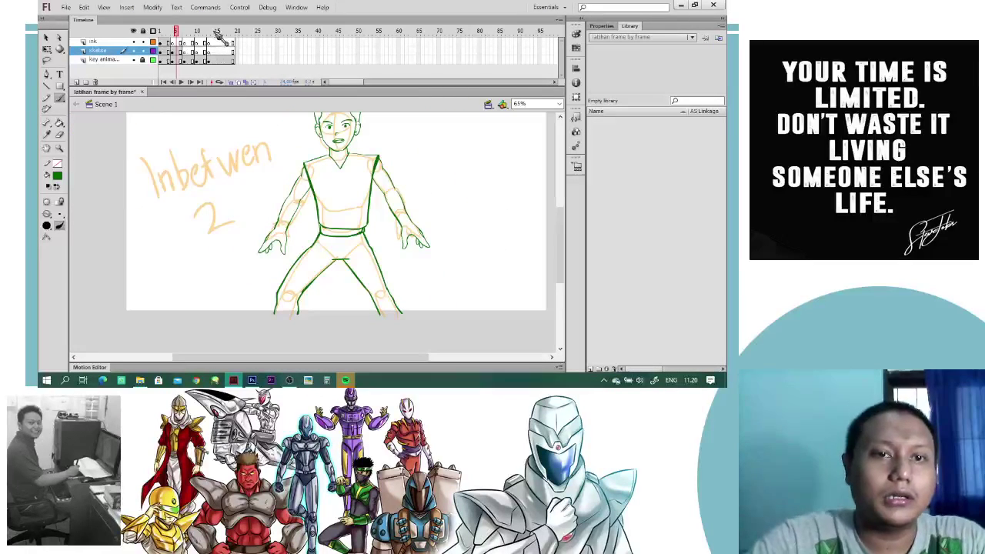
{"action": "left_click", "coordinate": [168, 31]}
{"action": "mouse_move", "coordinate": [178, 36]}
{"action": "left_mouse_down"}
{"action": "mouse_move", "coordinate": [230, 36]}
{"action": "mouse_move", "coordinate": [178, 36]}
{"action": "left_mouse_up"}
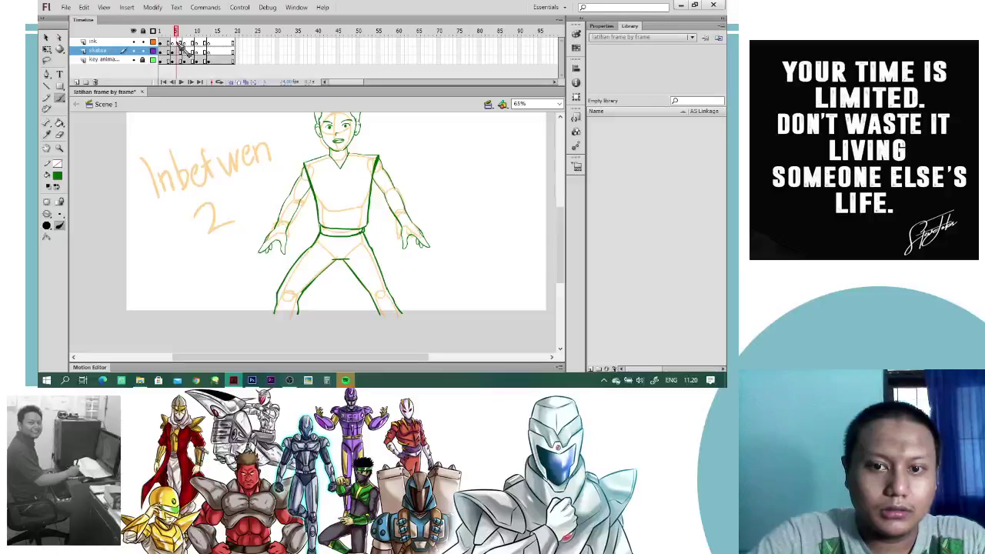
{"action": "key", "text": "p"}
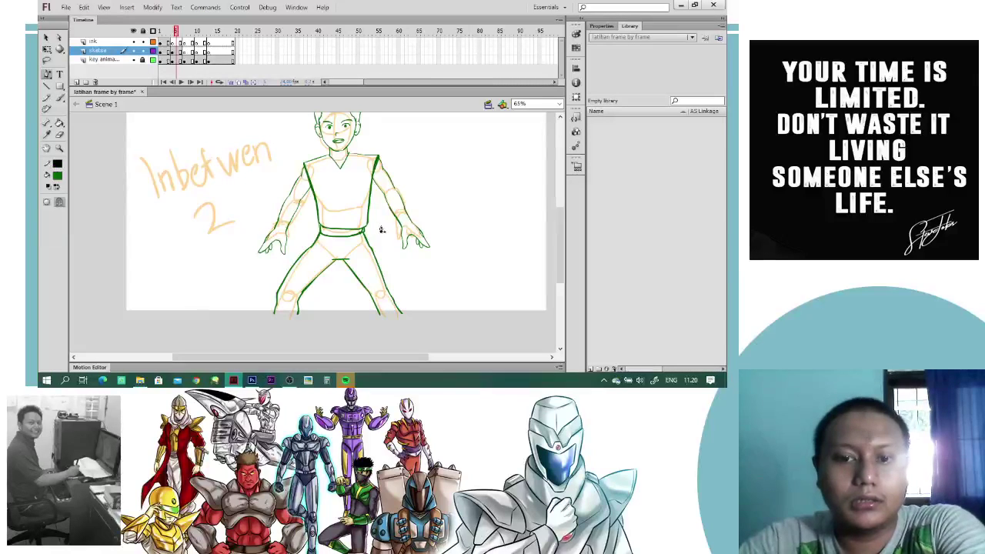
{"action": "key", "text": "ctrl+="}
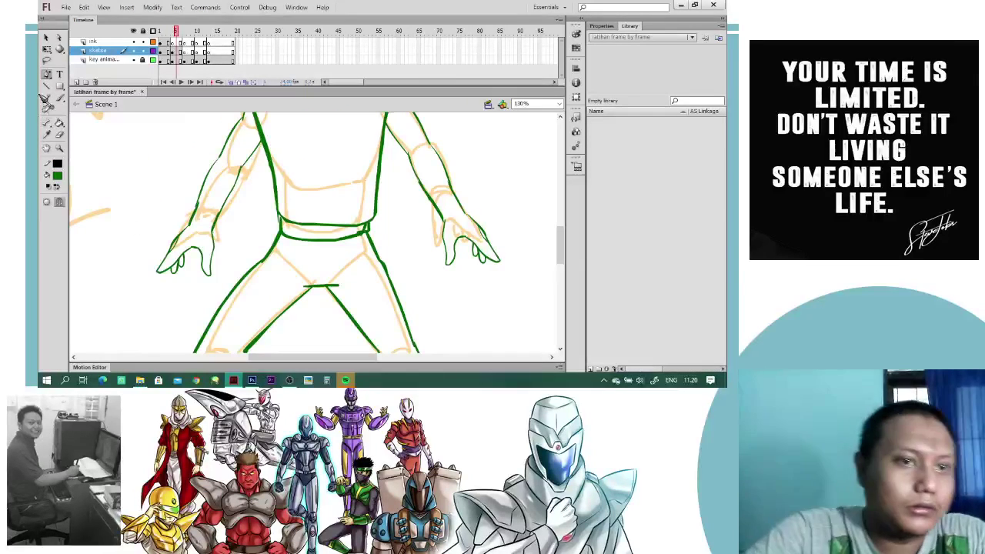
{"action": "left_click", "coordinate": [47, 61]}
{"action": "mouse_move", "coordinate": [175, 225]}
{"action": "left_mouse_down"}
{"action": "mouse_move", "coordinate": [220, 259]}
{"action": "mouse_move", "coordinate": [192, 235]}
{"action": "mouse_move", "coordinate": [215, 276]}
{"action": "mouse_move", "coordinate": [210, 253]}
{"action": "mouse_move", "coordinate": [180, 236]}
{"action": "left_mouse_up"}
{"action": "left_click", "coordinate": [46, 49]}
{"action": "left_click", "coordinate": [253, 231]}
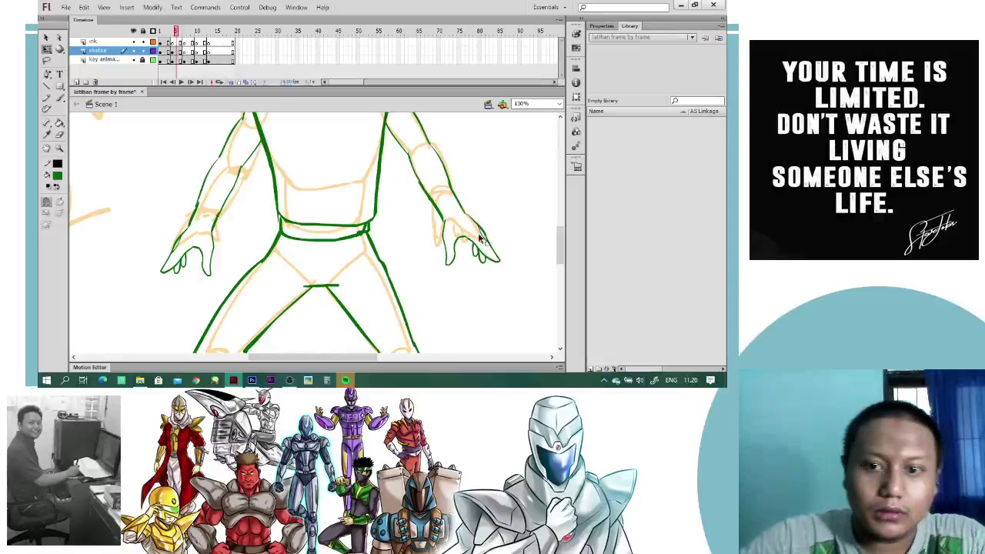
- Lasso the right-hand hand, shrink it slightly with Free Transform, and save the file
{"action": "key", "text": "l"}
{"action": "mouse_move", "coordinate": [454, 221]}
{"action": "left_mouse_down"}
{"action": "mouse_move", "coordinate": [462, 284]}
{"action": "mouse_move", "coordinate": [496, 211]}
{"action": "mouse_move", "coordinate": [454, 219]}
{"action": "left_mouse_up"}
{"action": "left_click", "coordinate": [47, 48]}
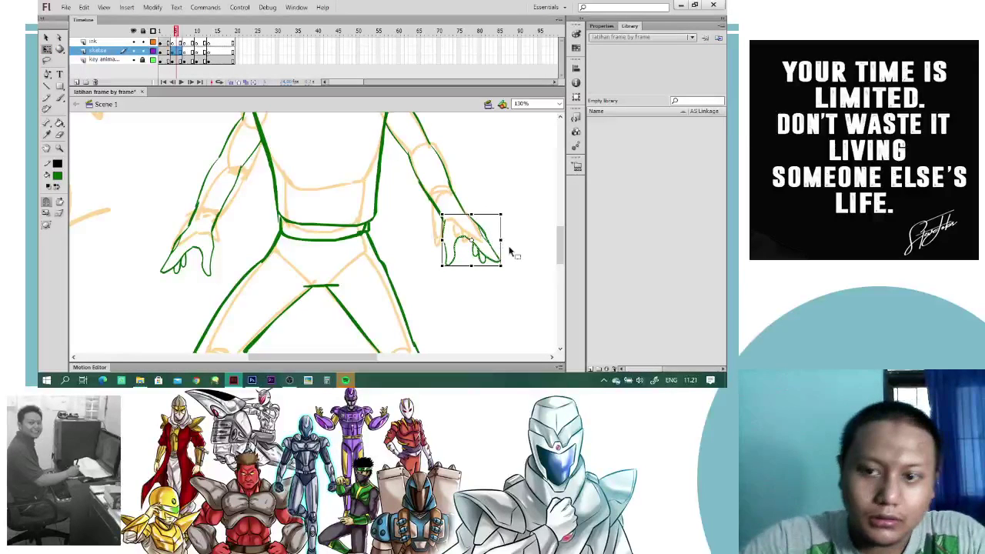
{"action": "left_click", "coordinate": [510, 192]}
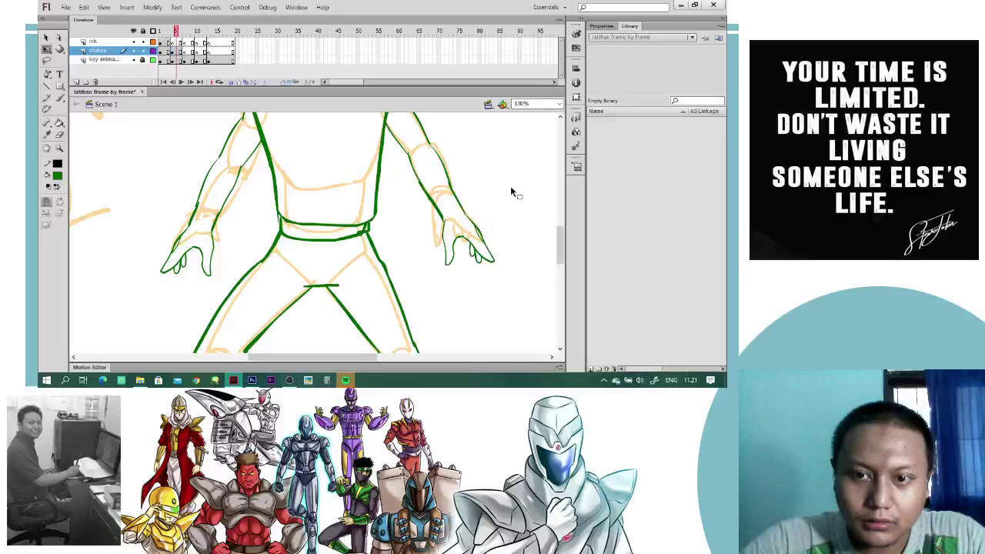
{"action": "key", "text": "ctrl+s"}
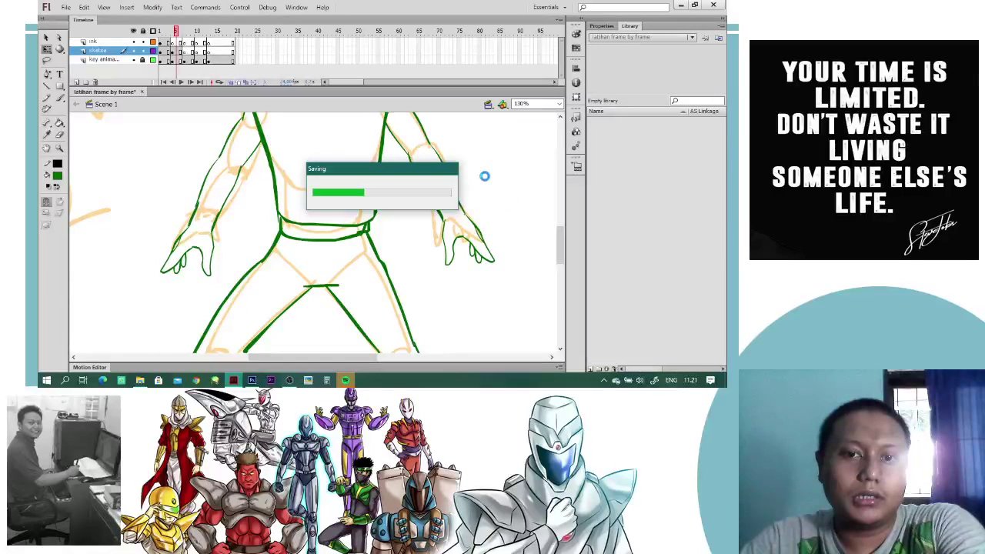
{"action": "key", "text": "ctrl+2"}
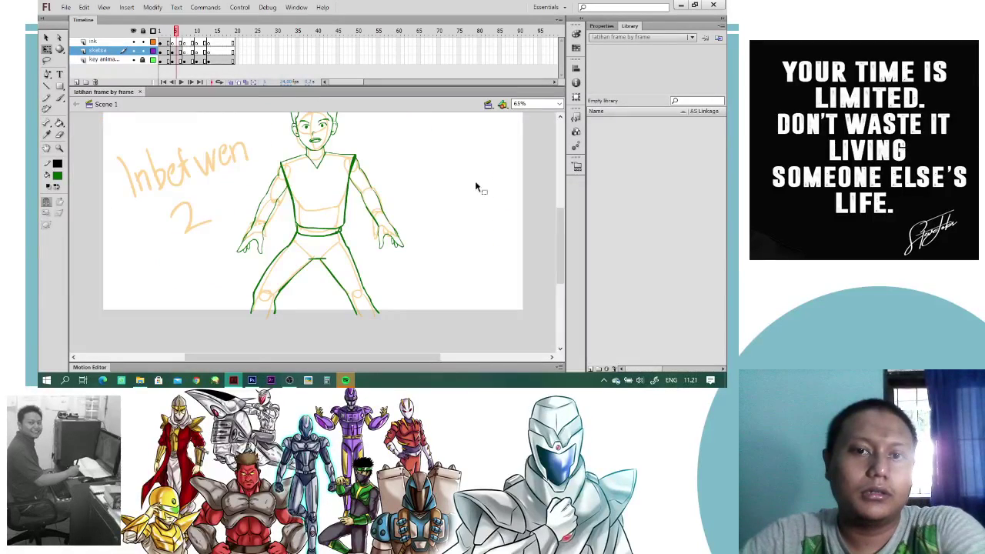
- Lock the sketsa layer and select frame 4 on the ink layer, checking it against frame 1
{"action": "left_click", "coordinate": [144, 50]}
{"action": "left_click", "coordinate": [174, 43]}
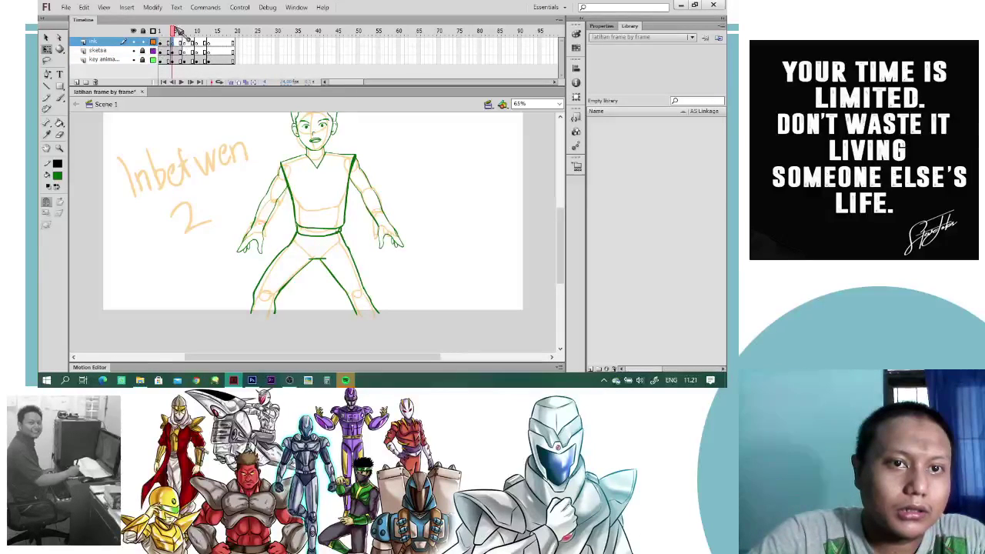
{"action": "left_click", "coordinate": [161, 40]}
{"action": "left_click", "coordinate": [174, 42]}
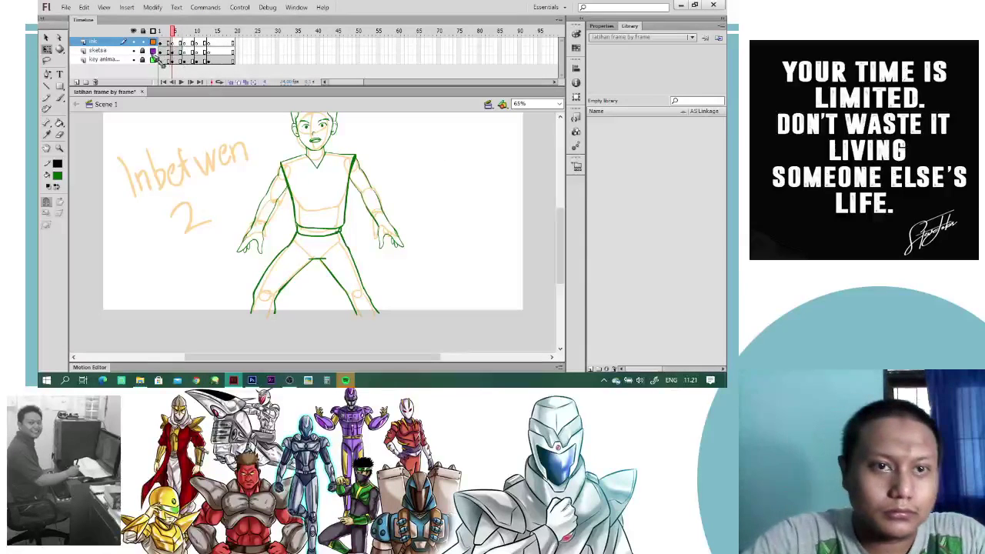
- Unlock the sketsa layer, lower the fill alpha of the frame 4 sketch, and lock the layer again
{"action": "left_click", "coordinate": [171, 50]}
{"action": "left_click", "coordinate": [57, 176]}
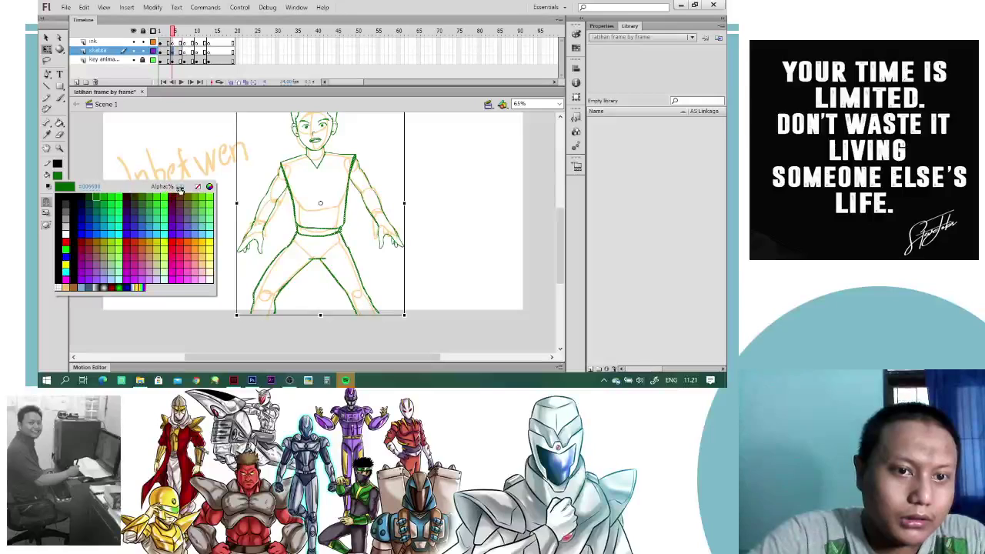
{"action": "left_click", "coordinate": [173, 158]}
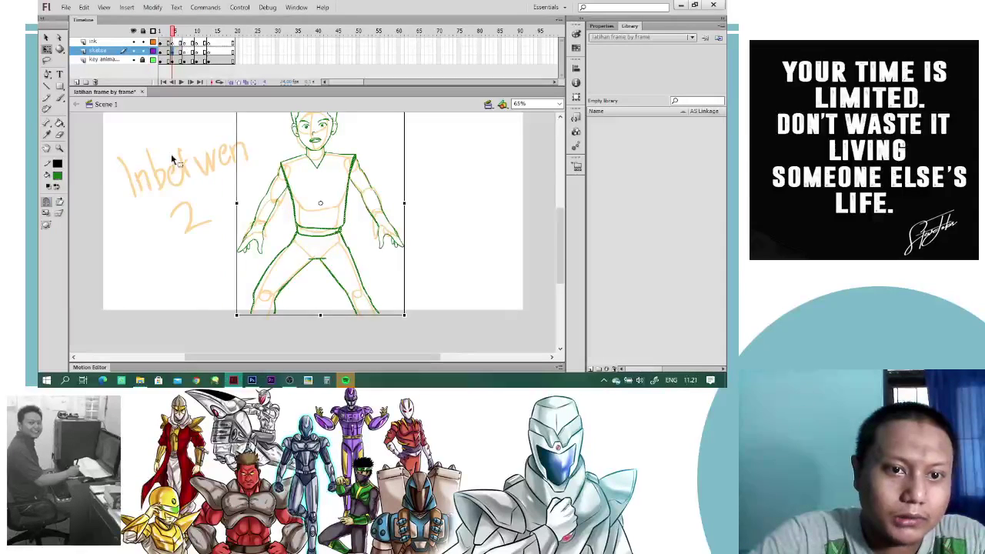
{"action": "left_click", "coordinate": [172, 154]}
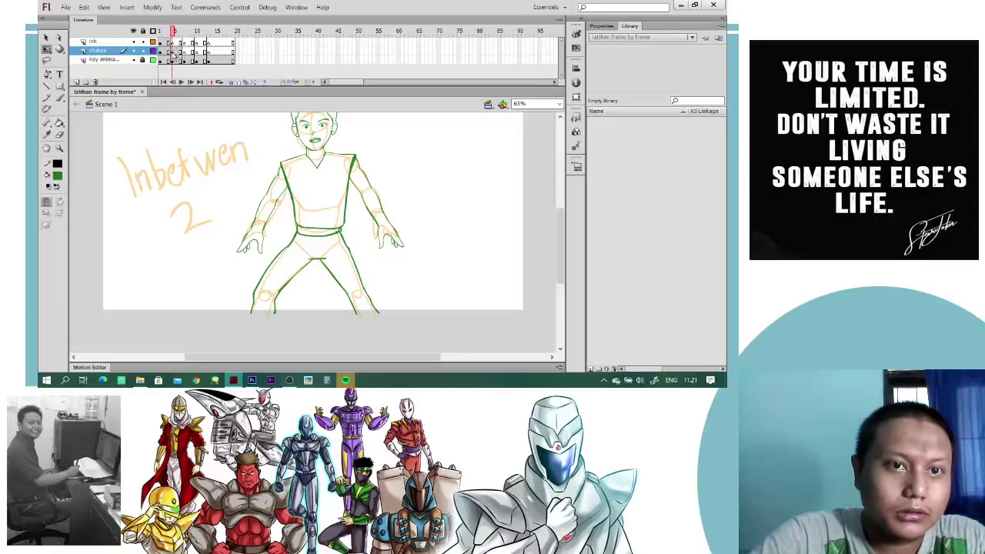
{"action": "left_click", "coordinate": [175, 58]}
{"action": "left_click", "coordinate": [57, 177]}
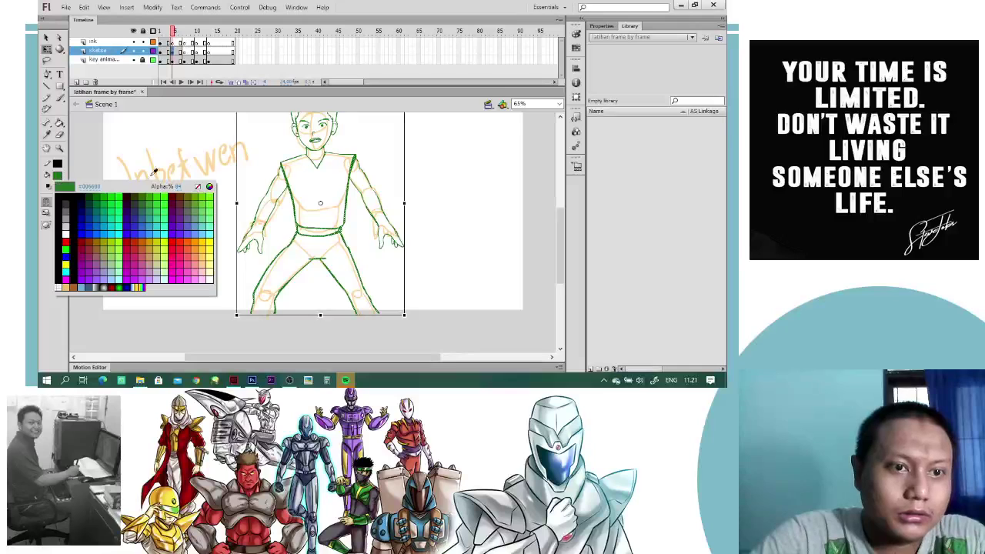
{"action": "left_click_drag", "start_coordinate": [175, 186], "coordinate": [170, 187]}
{"action": "left_click", "coordinate": [175, 175]}
{"action": "left_click", "coordinate": [177, 166]}
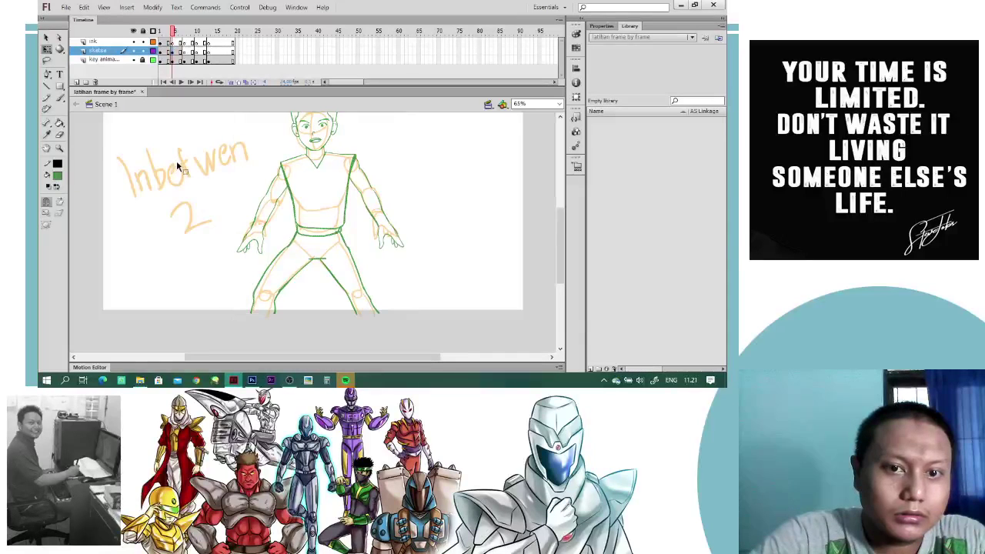
{"action": "left_click", "coordinate": [143, 51]}
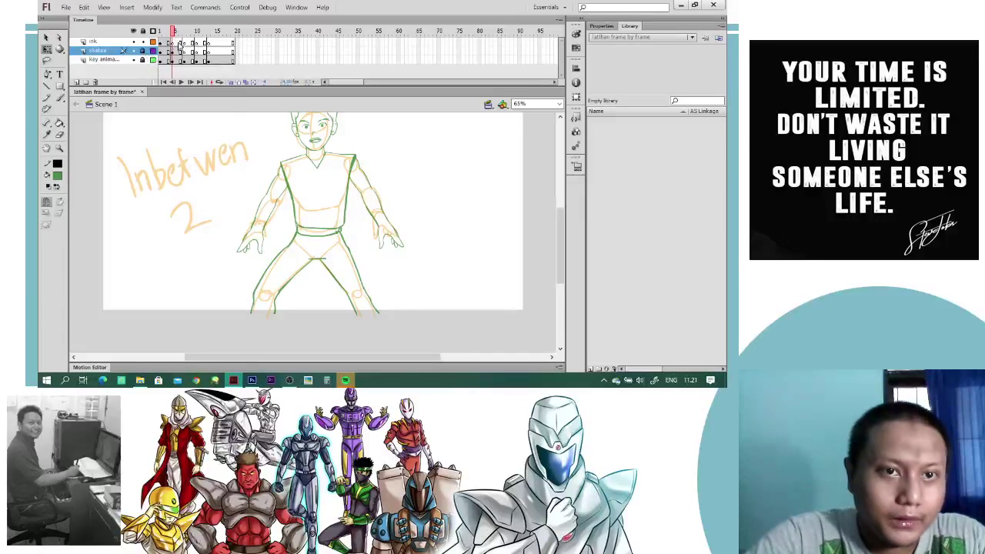
- Select frame 4 on the ink layer and set the Pencil tool's stroke style to Hairline
{"action": "left_click", "coordinate": [177, 41]}
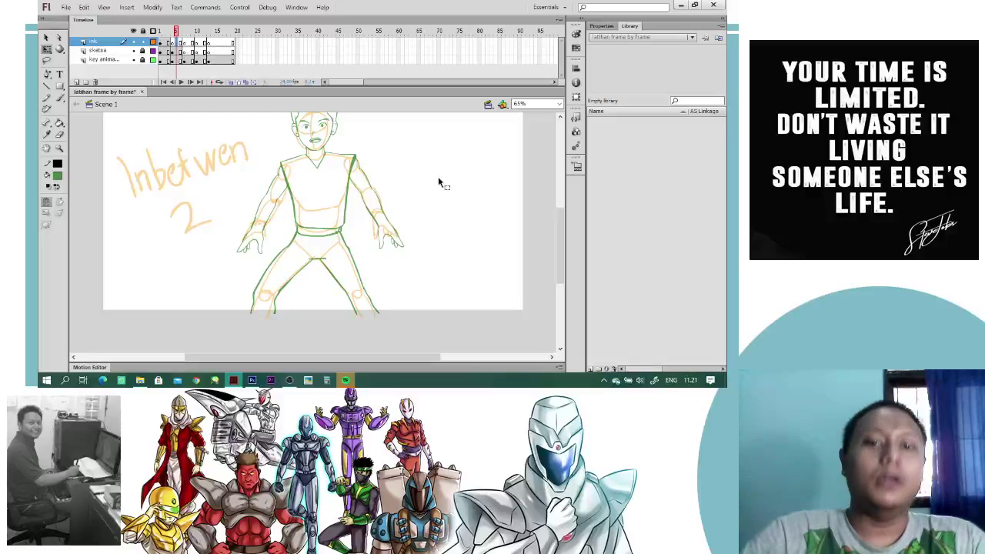
{"action": "key", "text": "ctrl+equal"}
{"action": "key", "text": "ctrl+equal"}
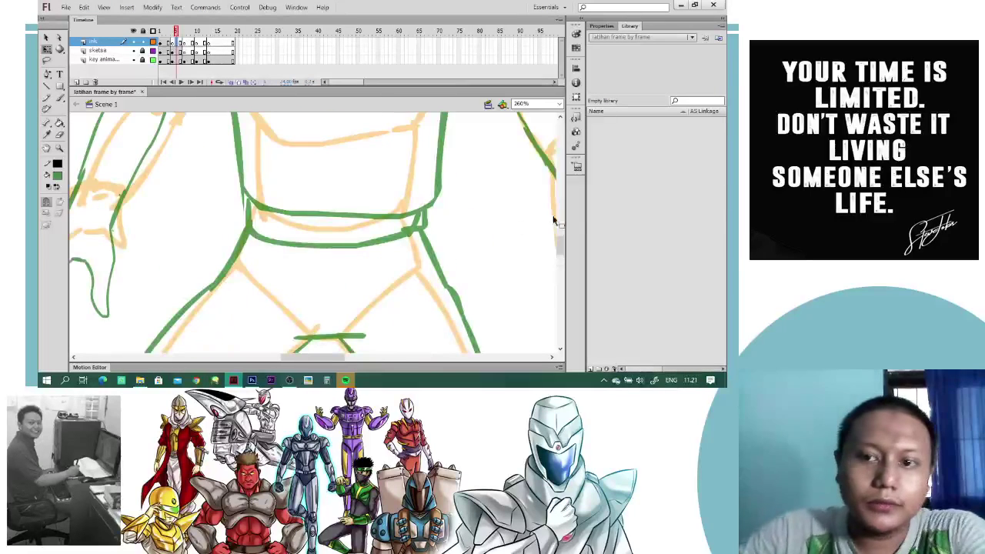
{"action": "left_click_drag", "start_coordinate": [564, 247], "coordinate": [560, 218]}
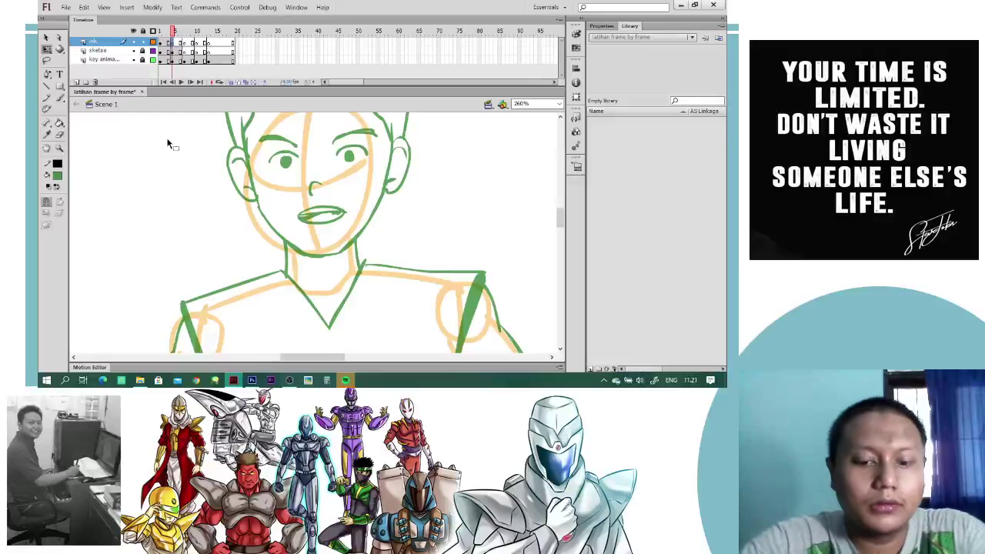
{"action": "key", "text": "y"}
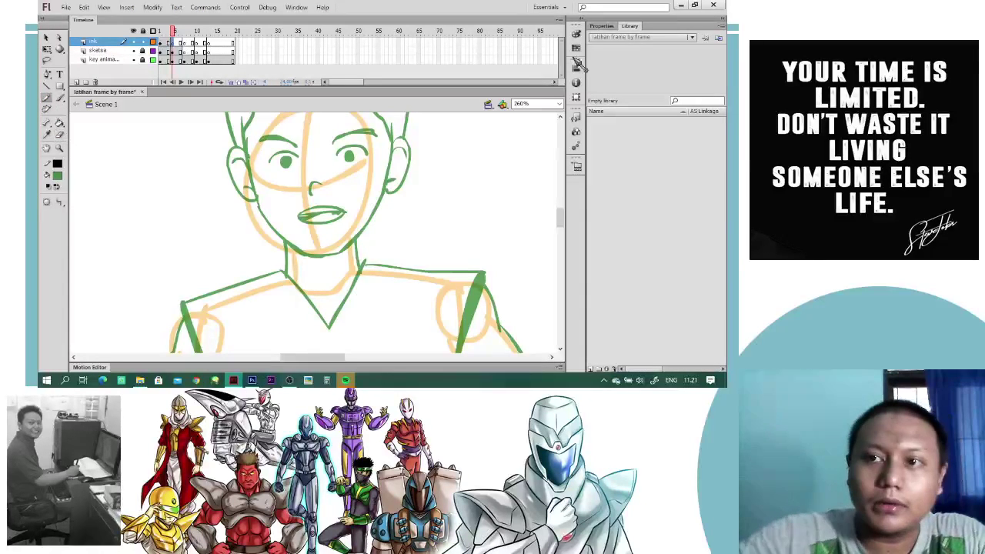
{"action": "left_click", "coordinate": [602, 26]}
{"action": "left_click", "coordinate": [648, 108]}
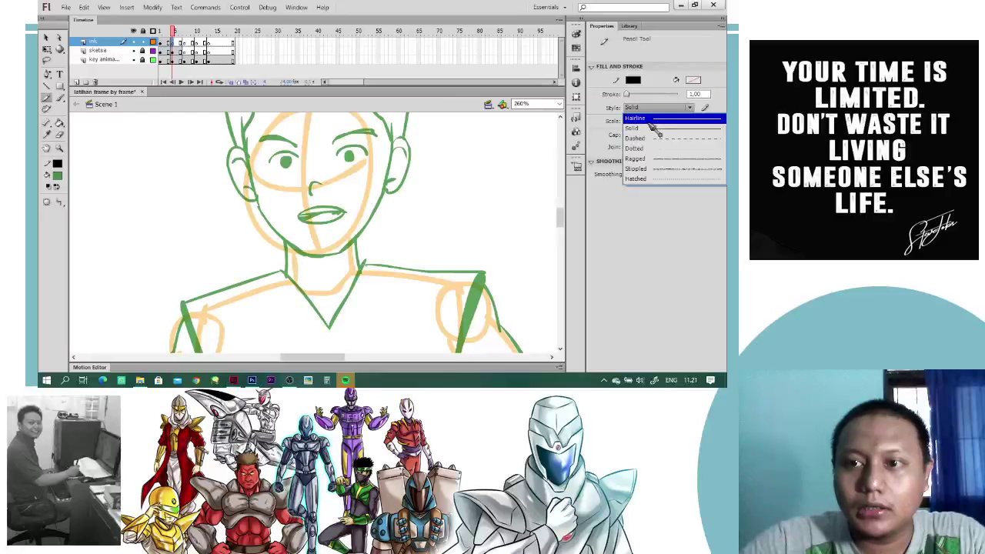
{"action": "left_click", "coordinate": [652, 119]}
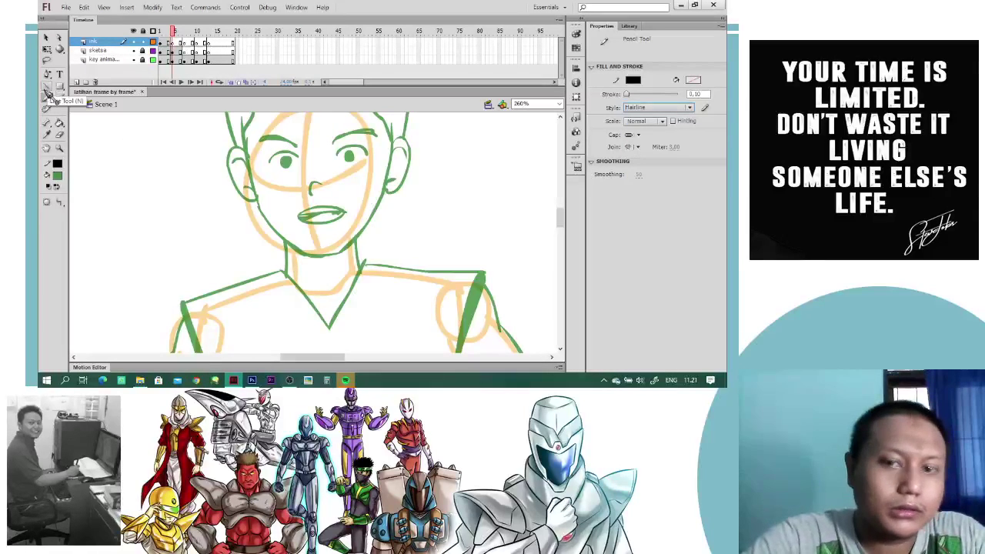
- Try to trace the left-hand side of the face with the Pencil tool, then undo the strokes
{"action": "key", "text": "ctrl+equal"}
{"action": "key", "text": "space"}
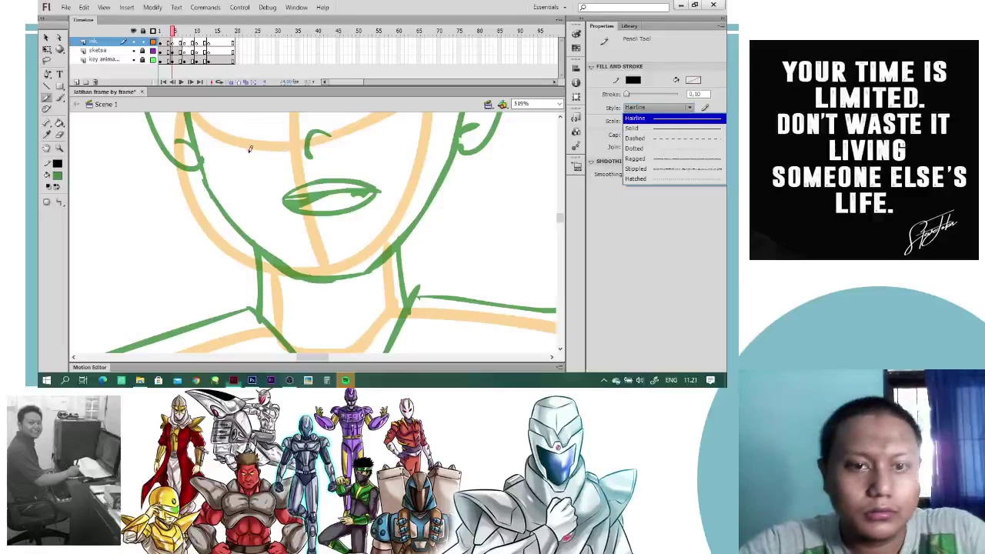
{"action": "left_click", "coordinate": [47, 87]}
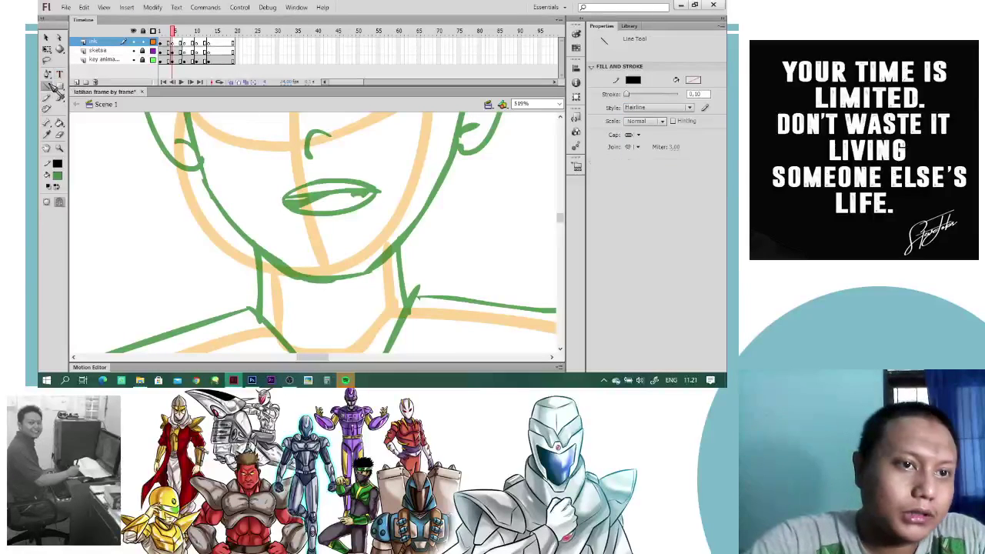
{"action": "left_click", "coordinate": [47, 97]}
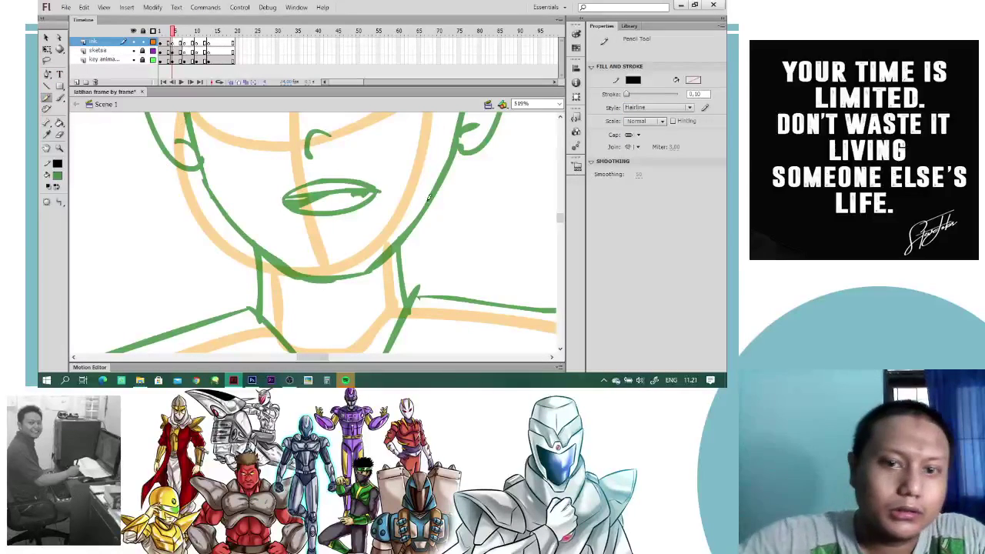
{"action": "scroll", "coordinate": [562, 219], "scroll_direction": "up", "scroll_amount": 5}
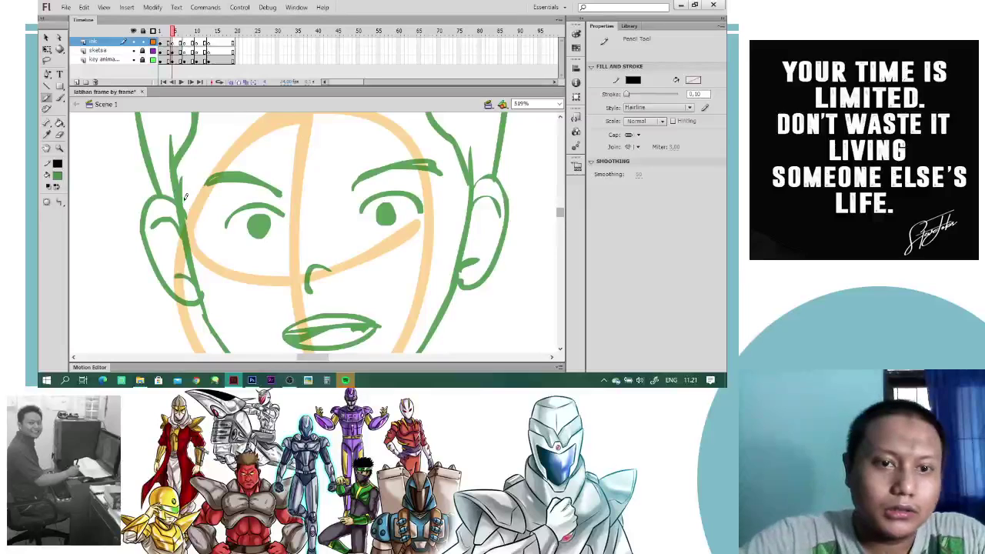
{"action": "left_click_drag", "start_coordinate": [175, 180], "coordinate": [203, 312]}
{"action": "key", "text": "ctrl+z"}
{"action": "mouse_move", "coordinate": [174, 179]}
{"action": "left_mouse_down"}
{"action": "mouse_move", "coordinate": [204, 320]}
{"action": "mouse_move", "coordinate": [193, 222]}
{"action": "left_mouse_up"}
{"action": "key", "text": "ctrl+z"}
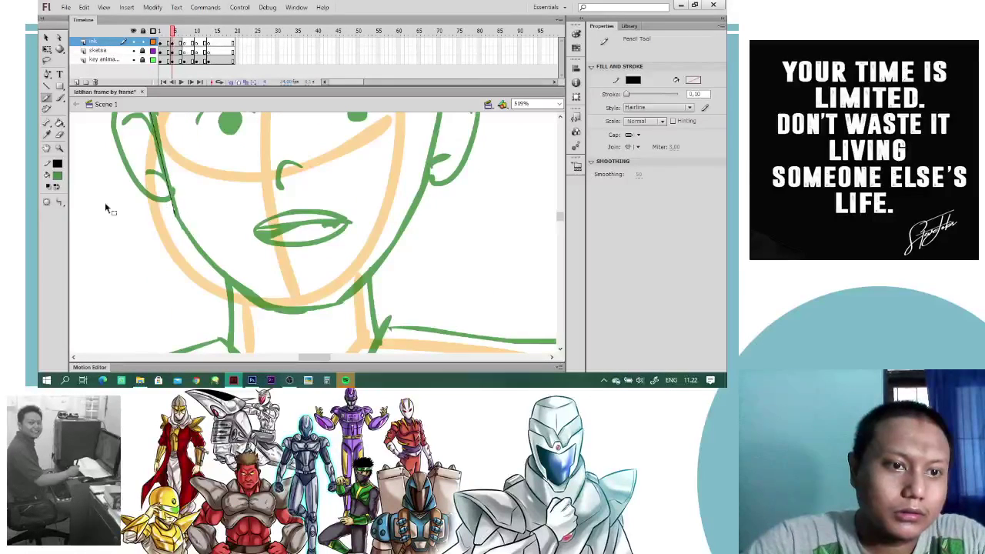
{"action": "key", "text": "ctrl+z"}
- Switch the Pencil mode to Smooth and trace both sides of the face from the temples along the jaw to the chin
{"action": "left_click", "coordinate": [61, 203]}
{"action": "left_click", "coordinate": [78, 214]}
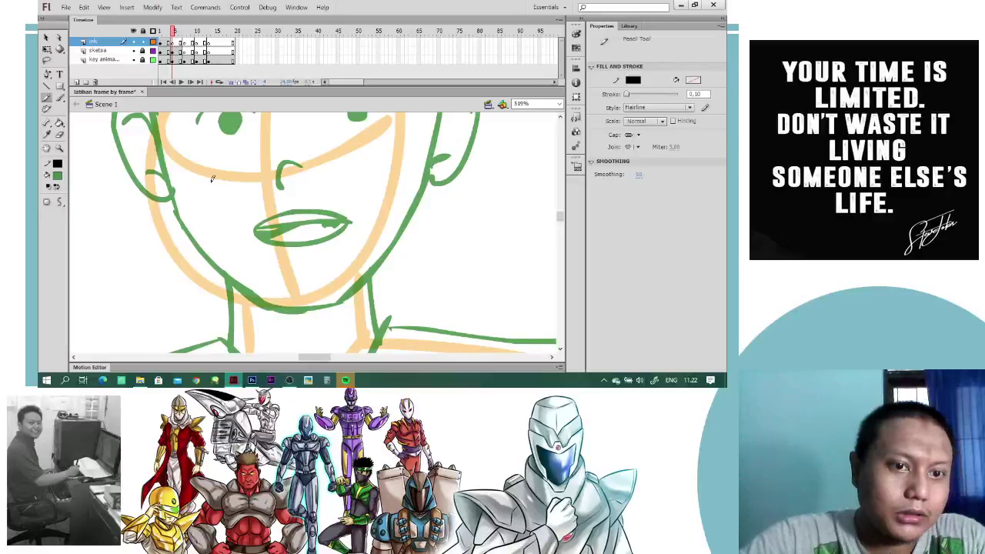
{"action": "key", "text": "ctrl+minus"}
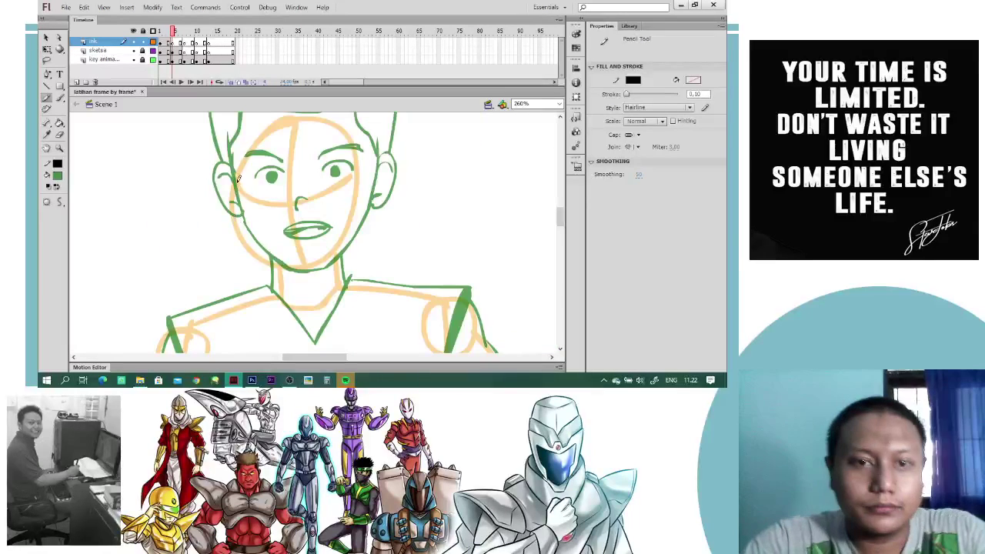
{"action": "mouse_move", "coordinate": [238, 178]}
{"action": "left_mouse_down"}
{"action": "mouse_move", "coordinate": [253, 227]}
{"action": "mouse_move", "coordinate": [292, 262]}
{"action": "left_mouse_up"}
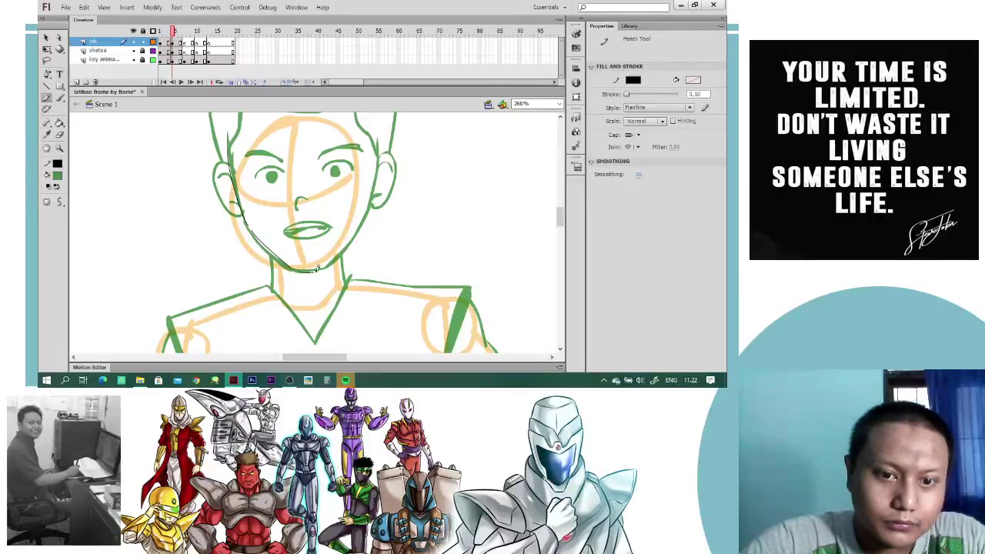
{"action": "left_click_drag", "start_coordinate": [375, 146], "coordinate": [363, 227]}
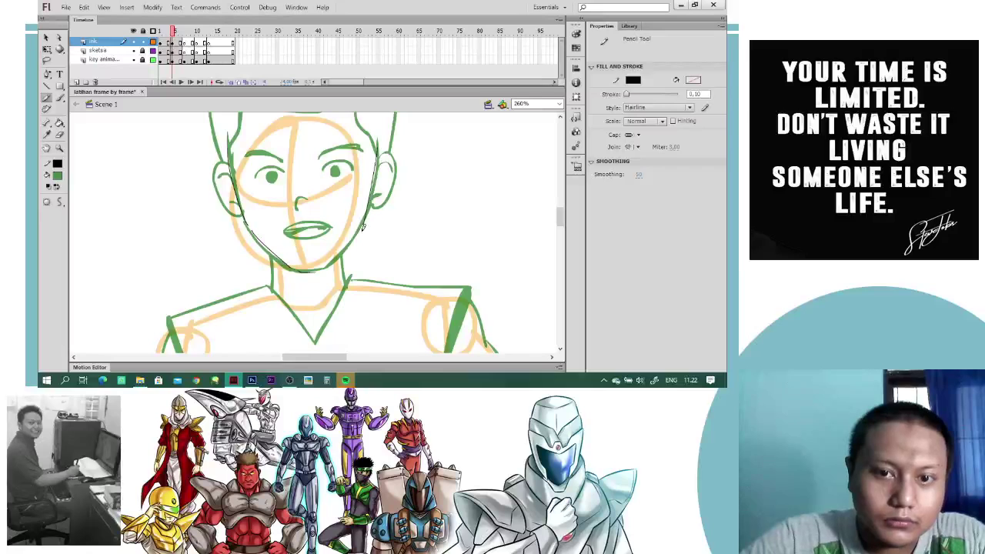
- Hide the key animation layer and pull the loose end of the chin line to join the right-hand jaw line
{"action": "key", "text": "ctrl+equal"}
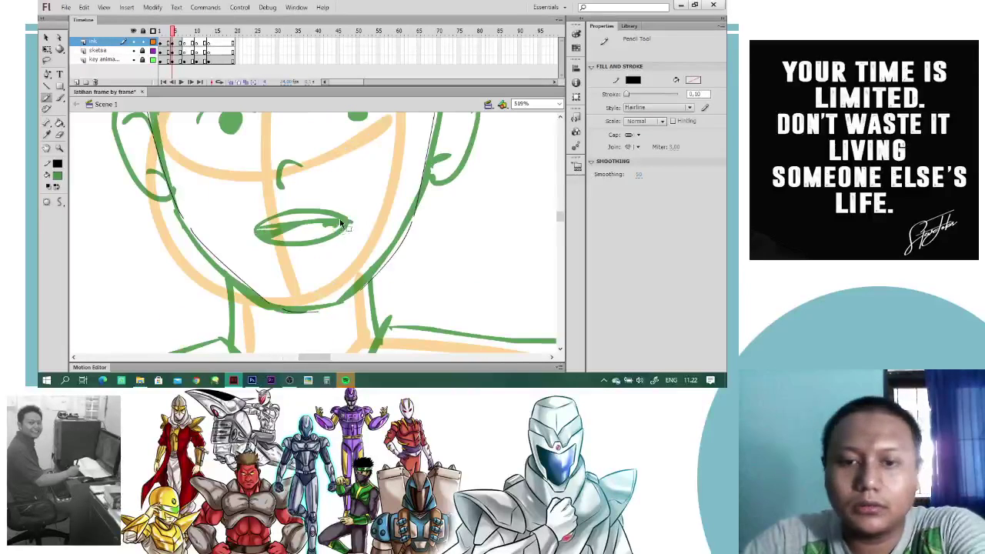
{"action": "key", "text": "v"}
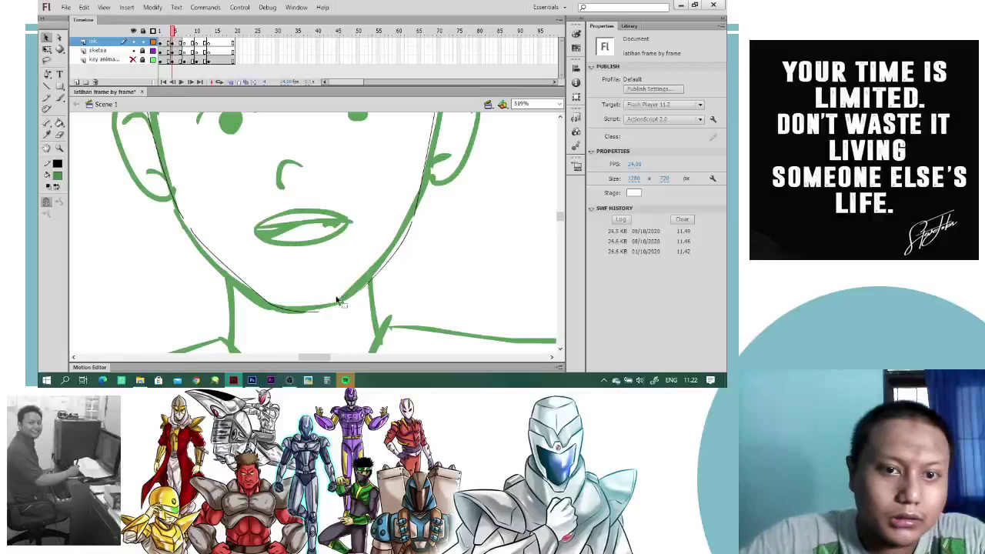
{"action": "mouse_move", "coordinate": [319, 312]}
{"action": "left_mouse_down"}
{"action": "mouse_move", "coordinate": [343, 303]}
{"action": "mouse_move", "coordinate": [362, 269]}
{"action": "left_mouse_up"}
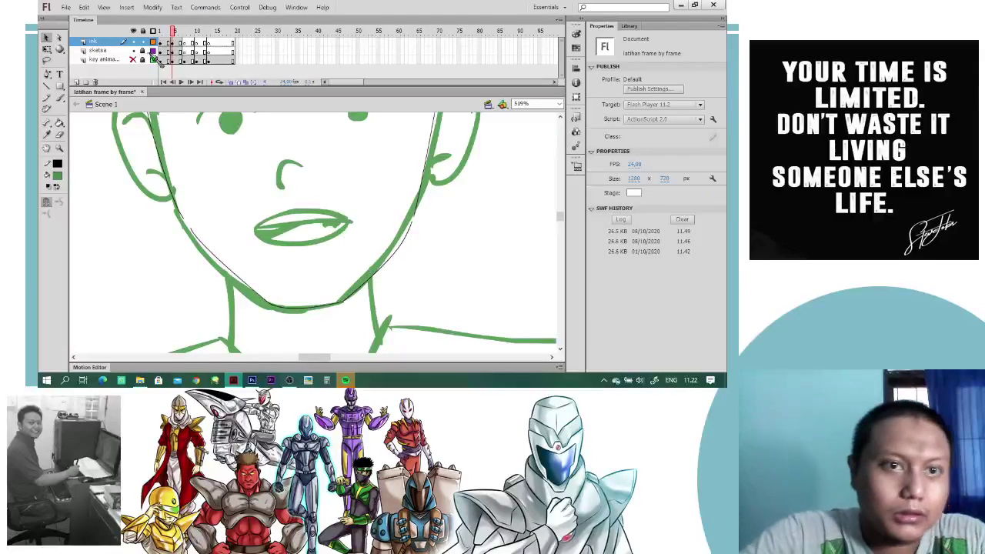
- Unlock the sketsa layer, fade the frame 4 sketch fill to about 32% alpha, and relock the layer
{"action": "left_click", "coordinate": [98, 50]}
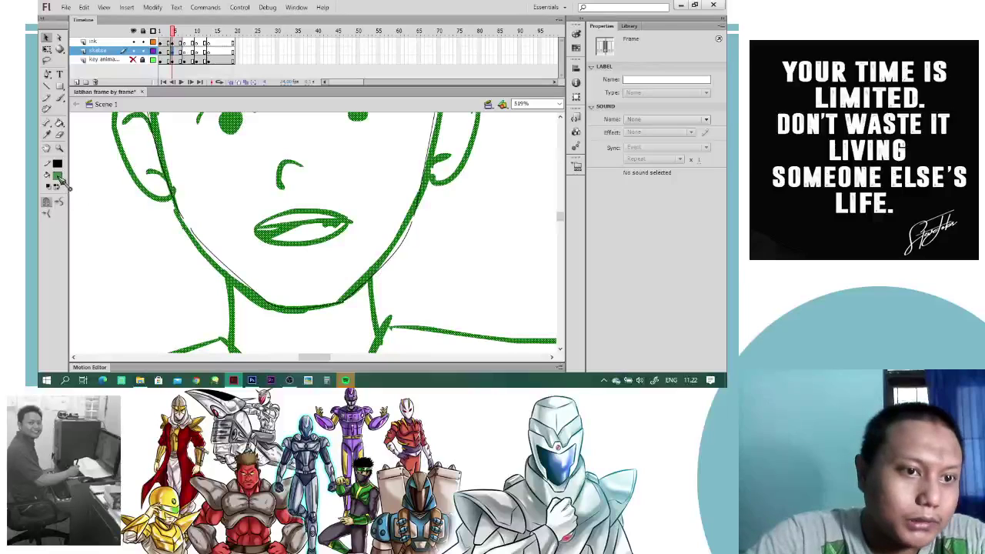
{"action": "left_click", "coordinate": [57, 176]}
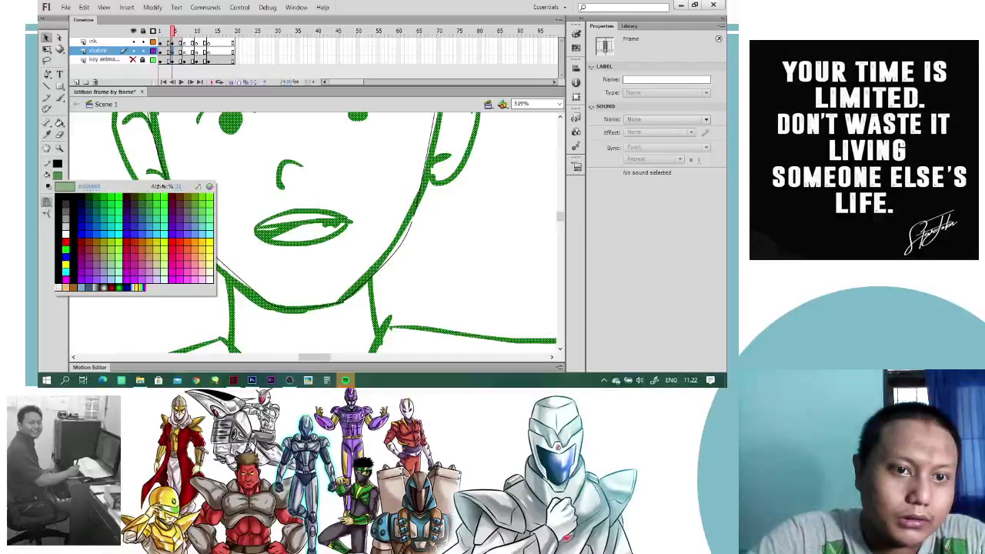
{"action": "left_click", "coordinate": [109, 169]}
{"action": "left_click", "coordinate": [112, 182]}
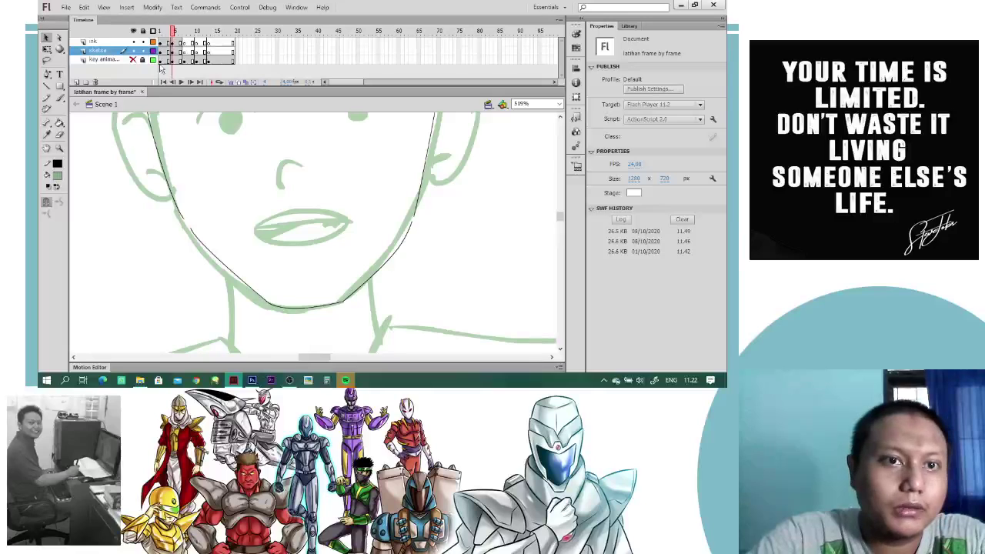
{"action": "left_click", "coordinate": [143, 51]}
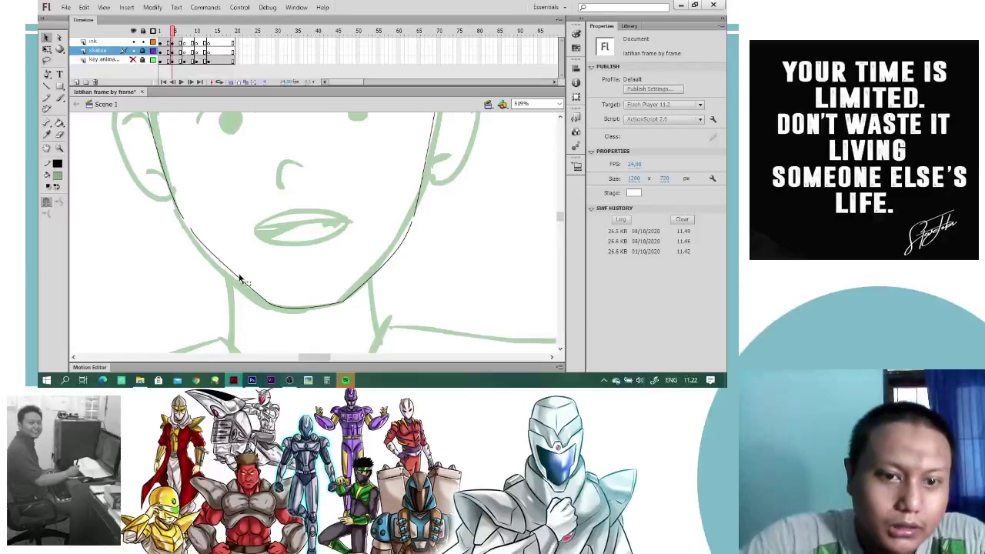
- Reshape the inked jaw lines with the Selection tool to follow the sketch and close the gaps on both cheeks
{"action": "left_click_drag", "start_coordinate": [238, 277], "coordinate": [235, 281]}
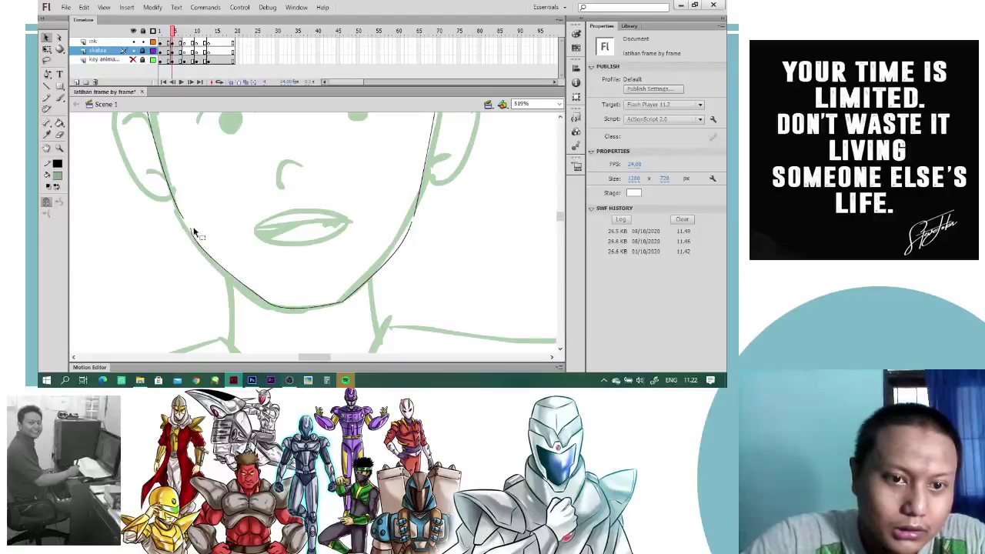
{"action": "left_click_drag", "start_coordinate": [191, 229], "coordinate": [182, 221]}
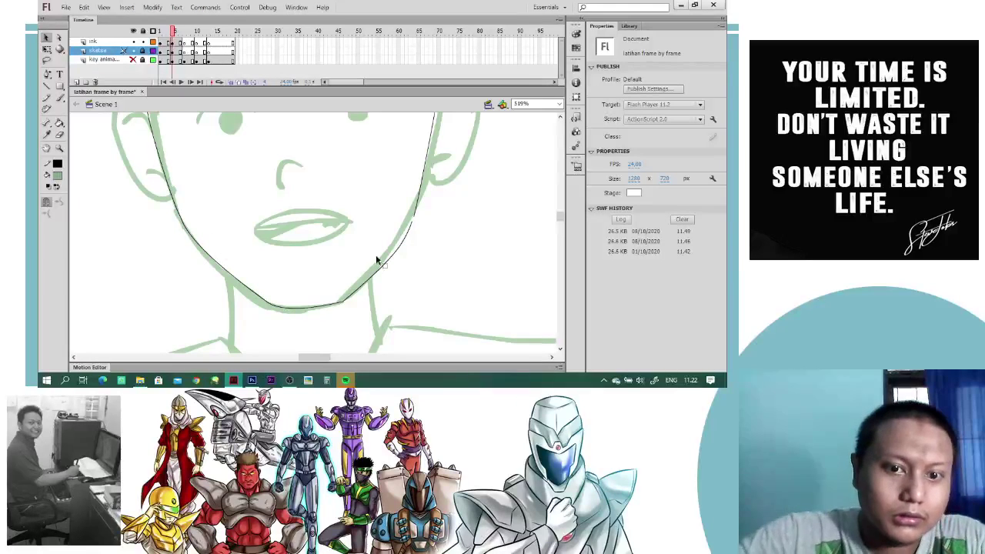
{"action": "left_click_drag", "start_coordinate": [413, 223], "coordinate": [401, 239]}
- Trace the left-hand hairline in pencil on the ink layer's frame 4, from the temple up to the forehead corner
{"action": "left_click_drag", "start_coordinate": [437, 151], "coordinate": [435, 236]}
{"action": "left_click_drag", "start_coordinate": [352, 161], "coordinate": [377, 187]}
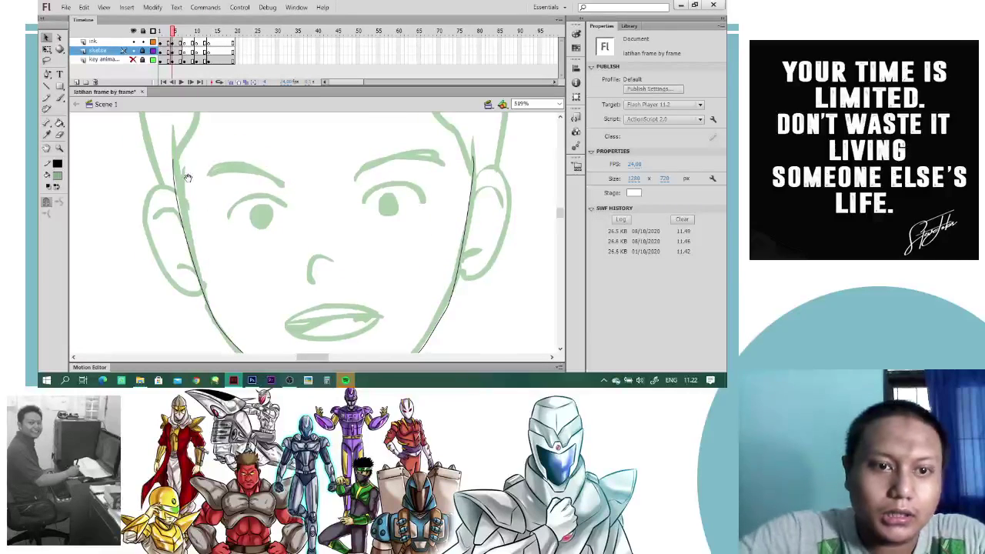
{"action": "left_click_drag", "start_coordinate": [188, 171], "coordinate": [191, 198]}
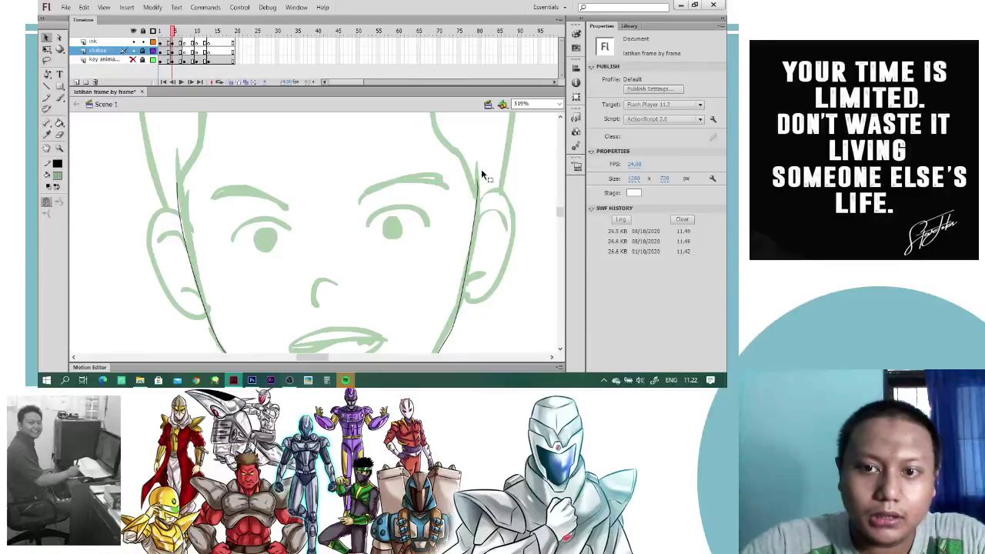
{"action": "key", "text": "y"}
{"action": "left_click_drag", "start_coordinate": [192, 184], "coordinate": [204, 231]}
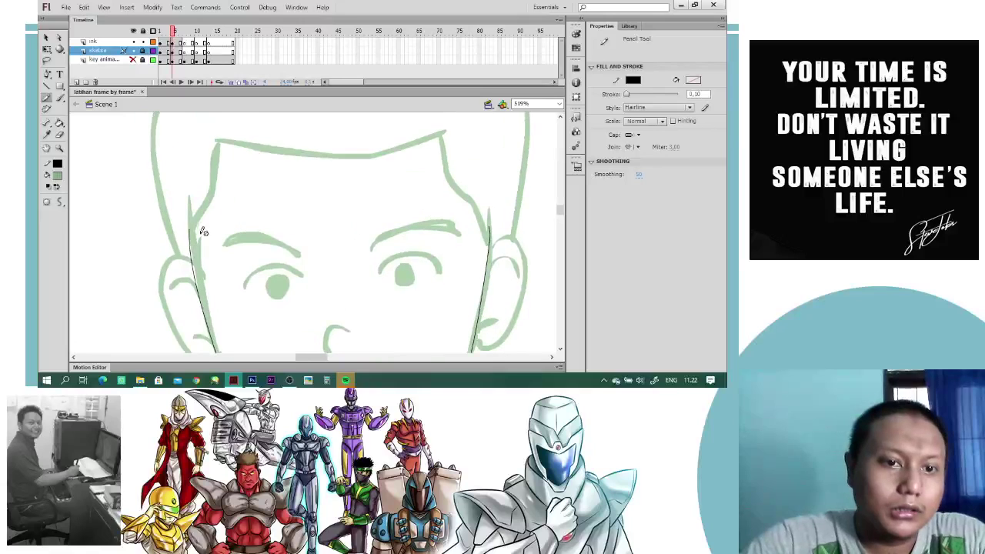
{"action": "left_click", "coordinate": [175, 41]}
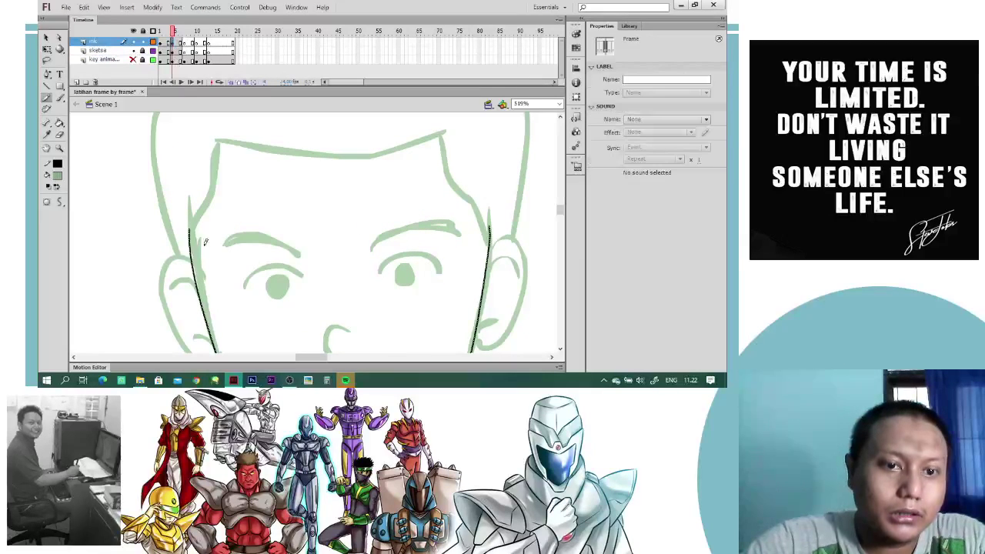
{"action": "left_click_drag", "start_coordinate": [190, 233], "coordinate": [221, 140]}
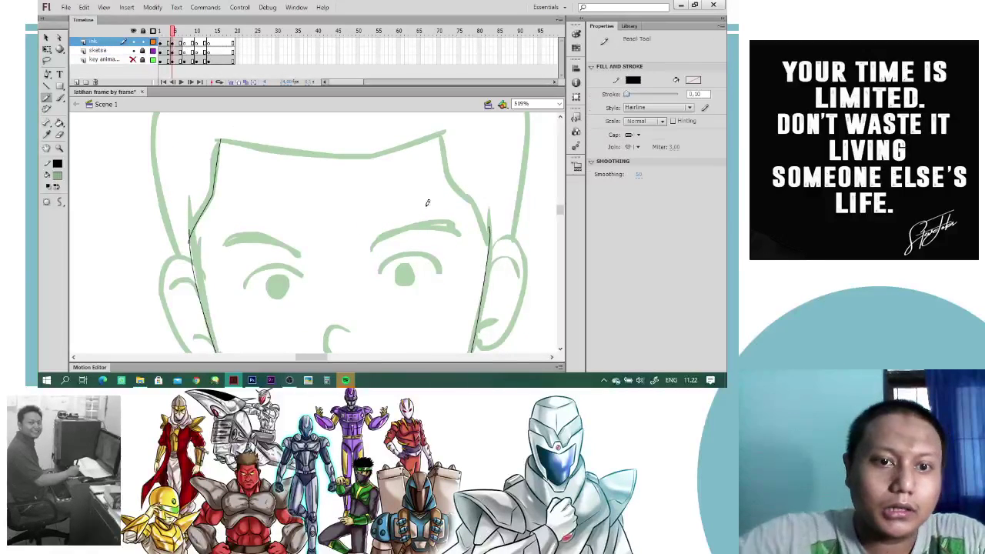
- Trace the right-hand hairline from the forehead corner to the temple, and pencil the front hairline across the forehead between both corners
{"action": "mouse_move", "coordinate": [444, 132]}
{"action": "left_mouse_down"}
{"action": "mouse_move", "coordinate": [458, 191]}
{"action": "mouse_move", "coordinate": [491, 240]}
{"action": "left_mouse_up"}
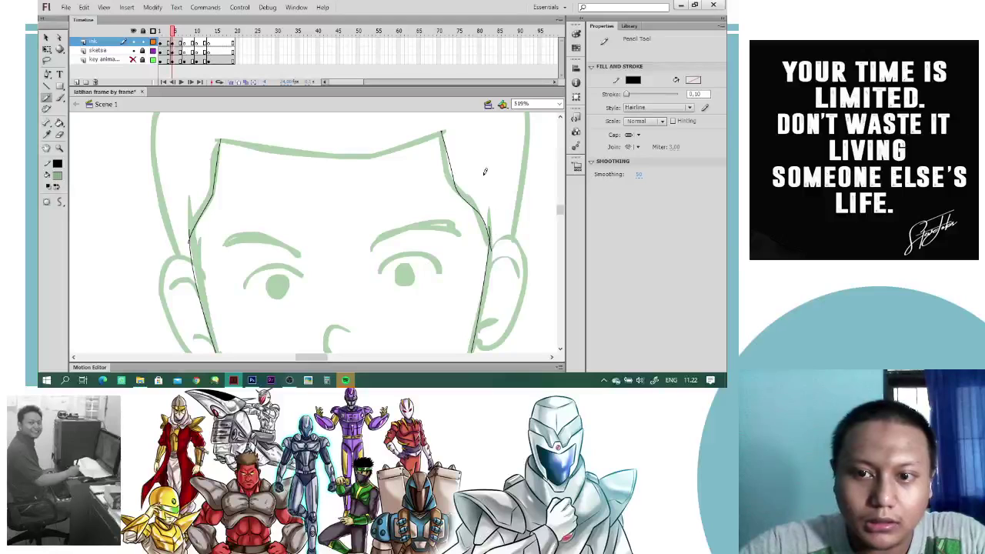
{"action": "key", "text": "ctrl+z"}
{"action": "mouse_move", "coordinate": [443, 131]}
{"action": "left_mouse_down"}
{"action": "mouse_move", "coordinate": [451, 178]}
{"action": "mouse_move", "coordinate": [492, 239]}
{"action": "left_mouse_up"}
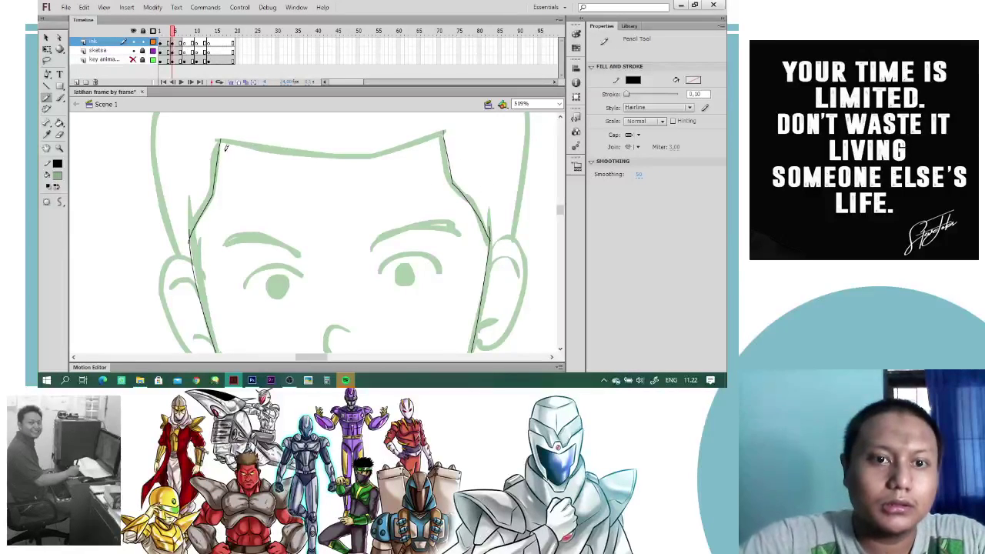
{"action": "mouse_move", "coordinate": [223, 146]}
{"action": "left_mouse_down"}
{"action": "mouse_move", "coordinate": [277, 160]}
{"action": "mouse_move", "coordinate": [468, 126]}
{"action": "left_mouse_up"}
{"action": "key", "text": "ctrl+z"}
{"action": "left_click_drag", "start_coordinate": [214, 140], "coordinate": [462, 130]}
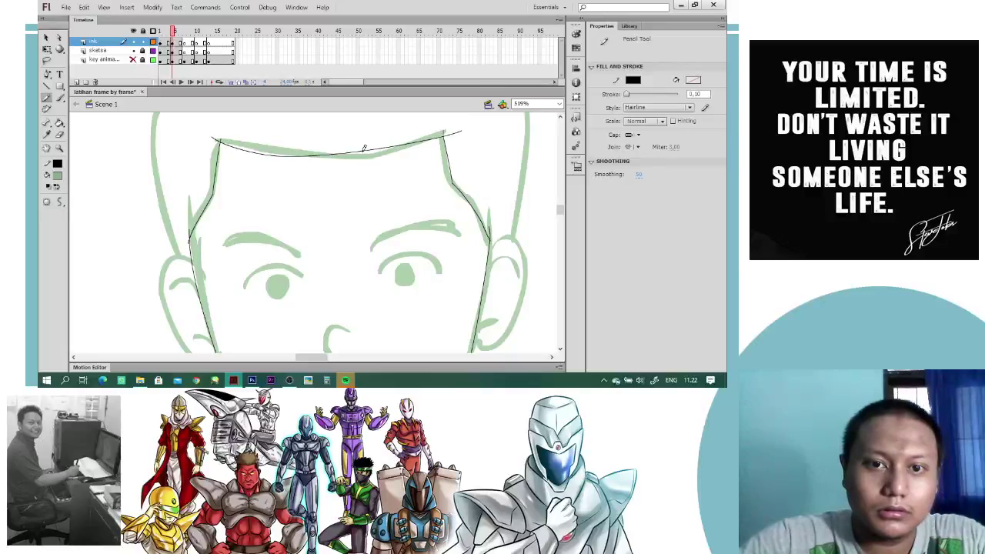
- Trace the left-hand outer hair contour up from the ear, extend its loose end towards the crown, and bend it to the sketch
{"action": "key", "text": "v"}
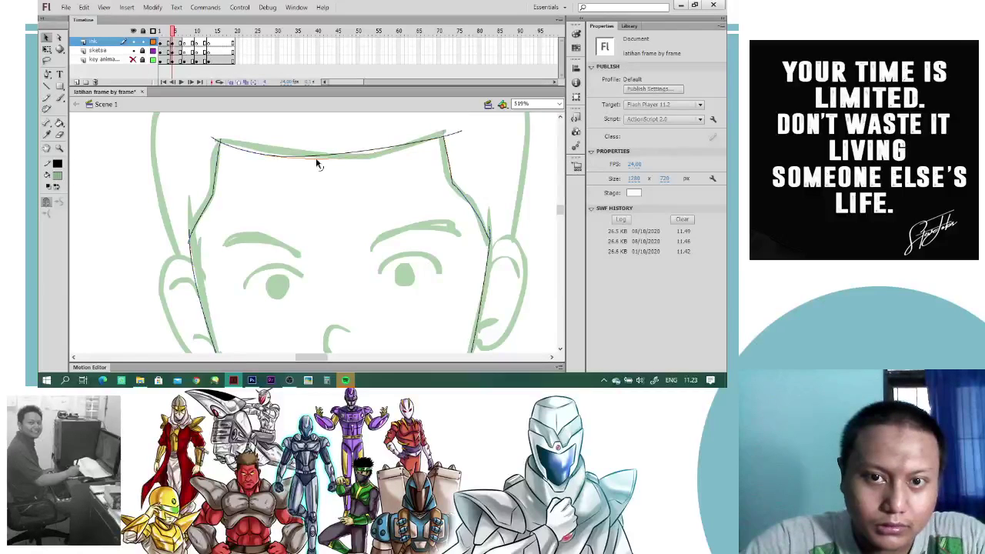
{"action": "left_click_drag", "start_coordinate": [293, 177], "coordinate": [359, 213]}
{"action": "key", "text": "y"}
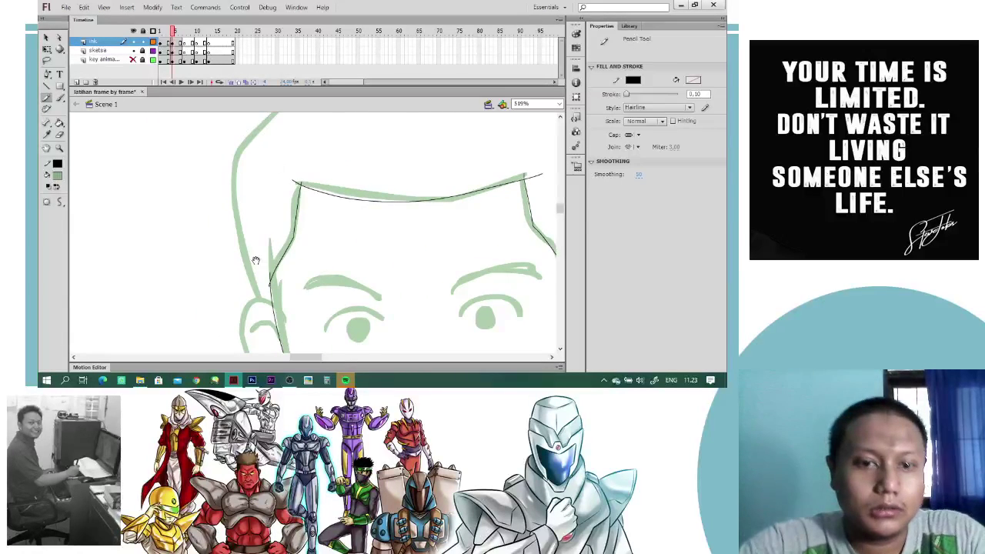
{"action": "left_click_drag", "start_coordinate": [256, 260], "coordinate": [259, 288]}
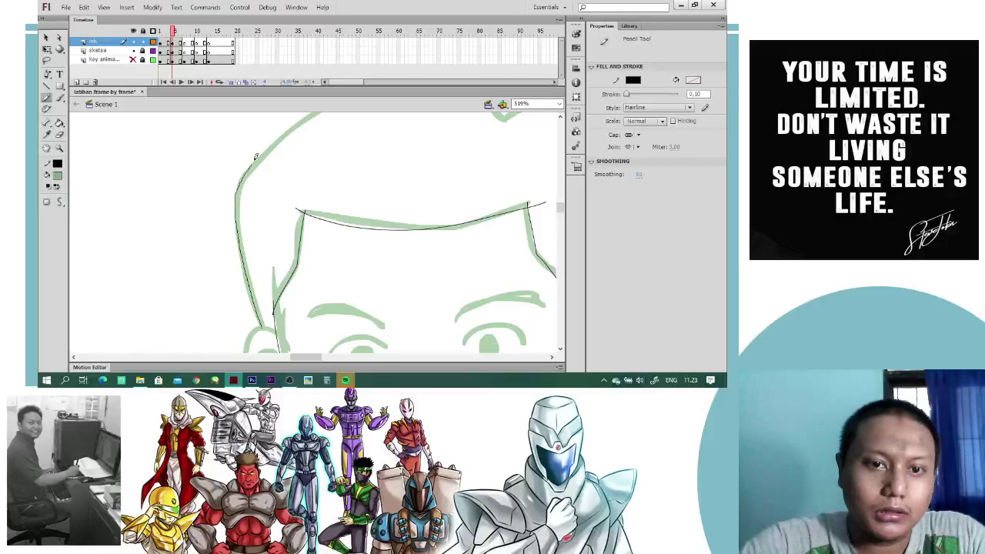
{"action": "left_click_drag", "start_coordinate": [320, 114], "coordinate": [239, 188]}
{"action": "key", "text": "v"}
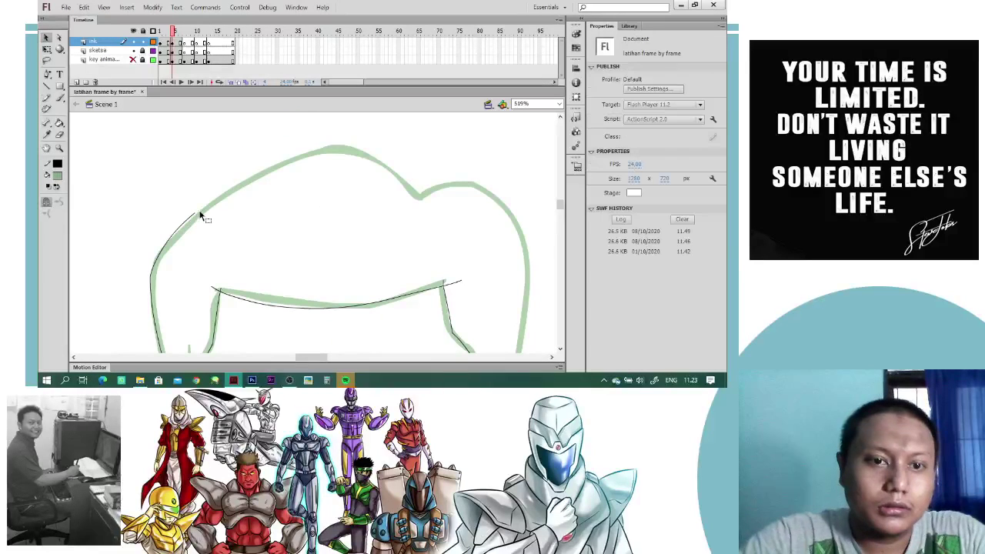
{"action": "left_click_drag", "start_coordinate": [197, 214], "coordinate": [315, 151]}
{"action": "mouse_move", "coordinate": [231, 202]}
{"action": "left_mouse_down"}
{"action": "mouse_move", "coordinate": [231, 186]}
{"action": "mouse_move", "coordinate": [246, 181]}
{"action": "left_mouse_up"}
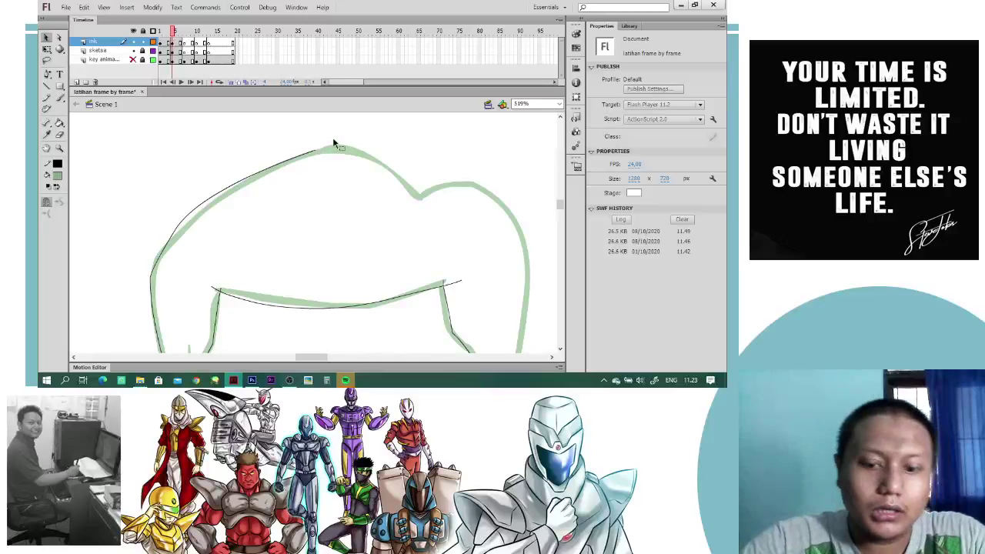
- Pencil the top of the hair from the crown down to the notch and over the right-hand tuft
{"action": "key", "text": "y"}
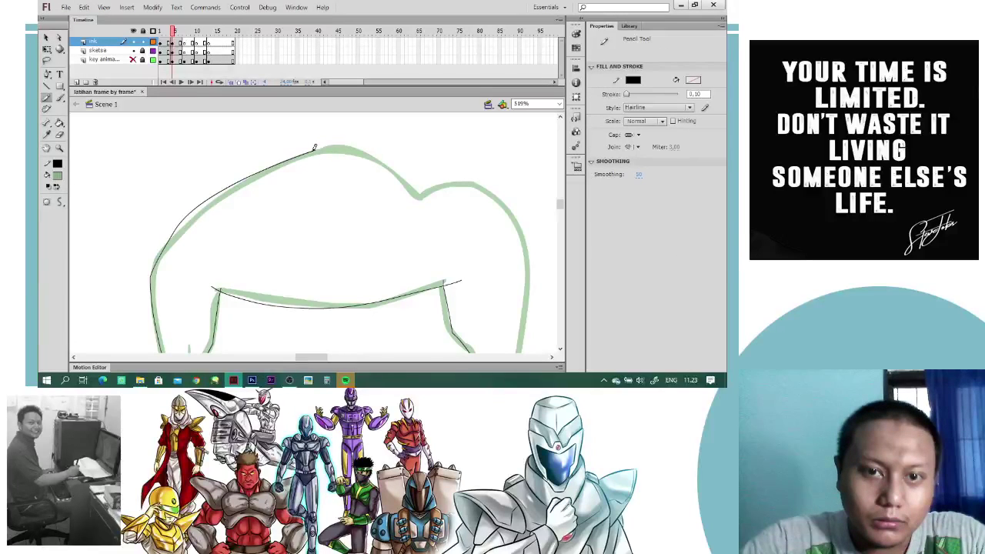
{"action": "left_click_drag", "start_coordinate": [314, 150], "coordinate": [421, 195]}
{"action": "left_click_drag", "start_coordinate": [421, 195], "coordinate": [333, 162]}
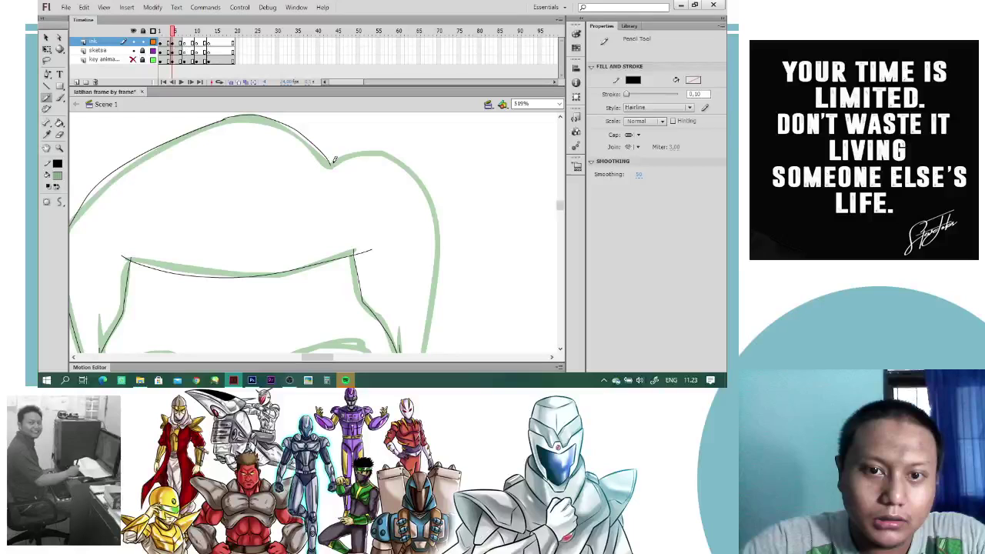
{"action": "left_click_drag", "start_coordinate": [333, 163], "coordinate": [443, 255]}
{"action": "left_click_drag", "start_coordinate": [261, 125], "coordinate": [284, 157]}
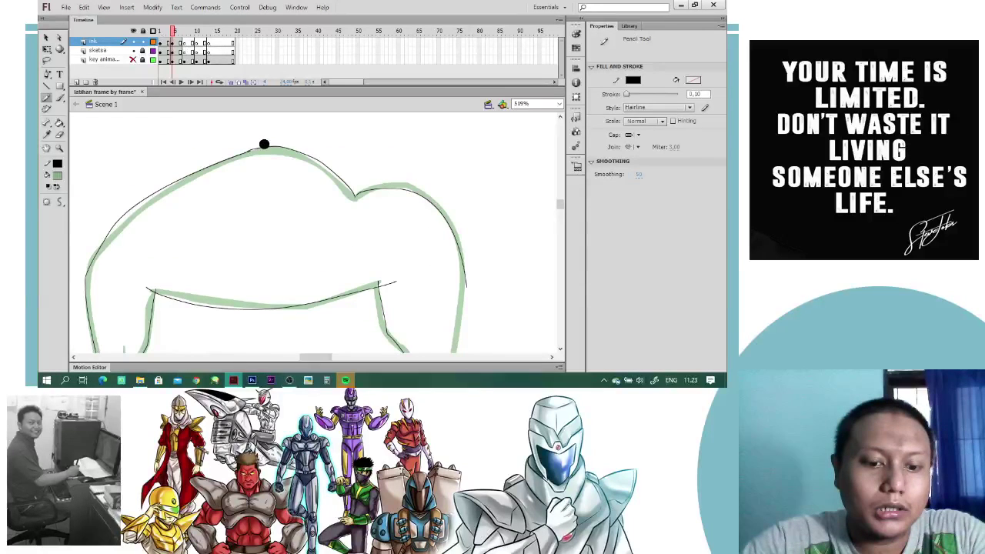
- Reshape the crown and right-hand hair outline to follow the sketch, and remove the overshooting ends of the forehead hairline
{"action": "key", "text": "e"}
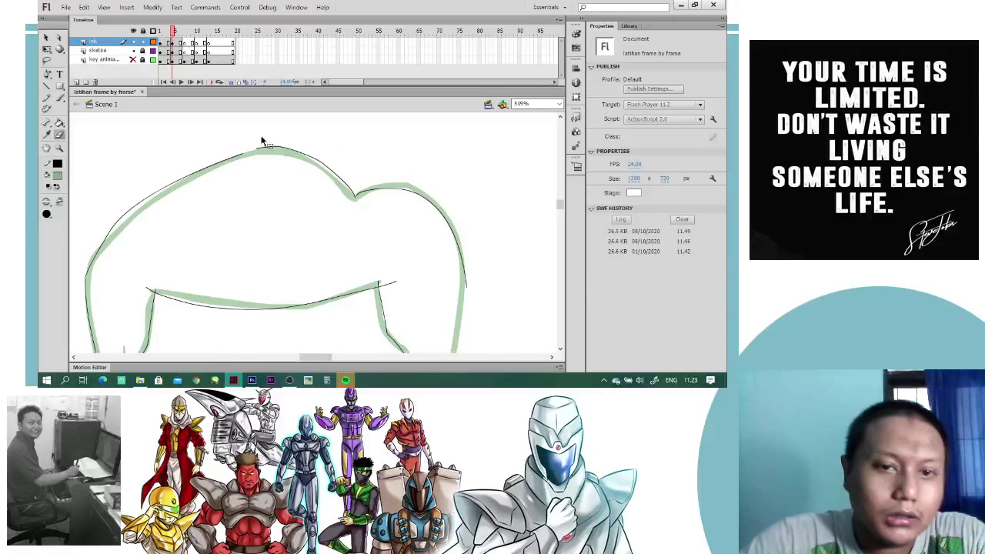
{"action": "key", "text": "v"}
{"action": "left_click_drag", "start_coordinate": [358, 198], "coordinate": [346, 163]}
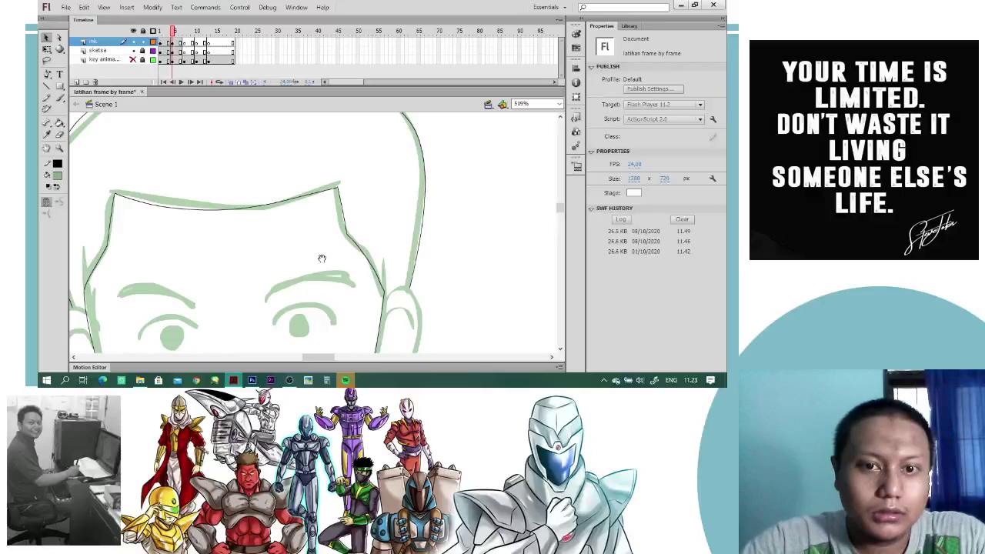
- Trace the left-hand ear's outer contour and inner folds in pencil
{"action": "left_click_drag", "start_coordinate": [321, 259], "coordinate": [418, 197]}
{"action": "key", "text": "y"}
{"action": "scroll", "coordinate": [324, 206], "scroll_direction": "down", "scroll_amount": 6}
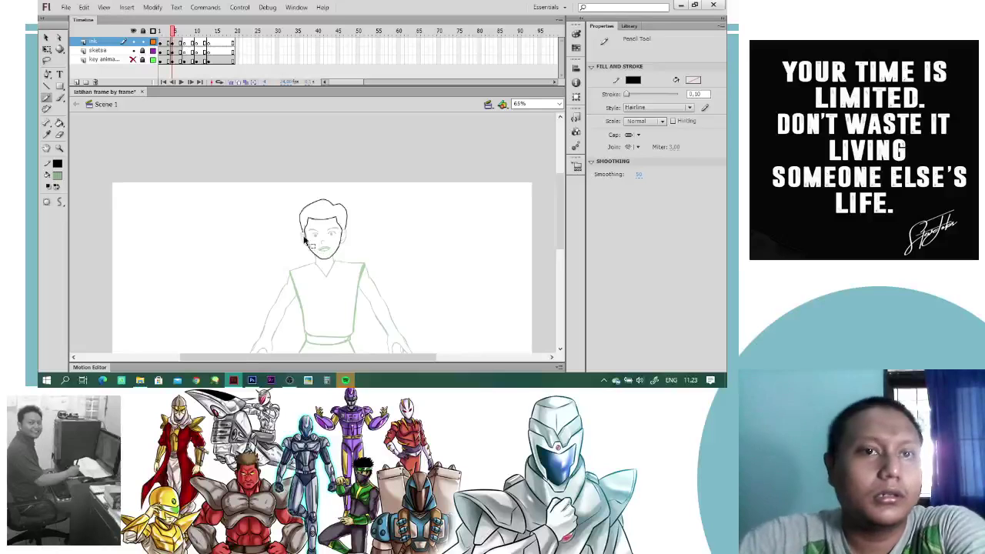
{"action": "scroll", "coordinate": [313, 245], "scroll_direction": "up", "scroll_amount": 6}
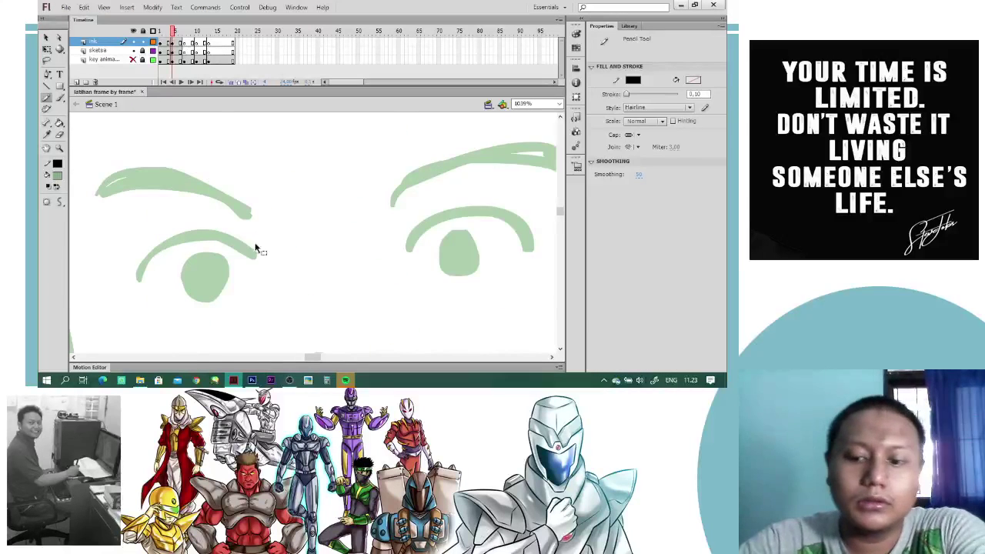
{"action": "scroll", "coordinate": [253, 244], "scroll_direction": "down", "scroll_amount": 3}
{"action": "scroll", "coordinate": [303, 257], "scroll_direction": "up", "scroll_amount": 3}
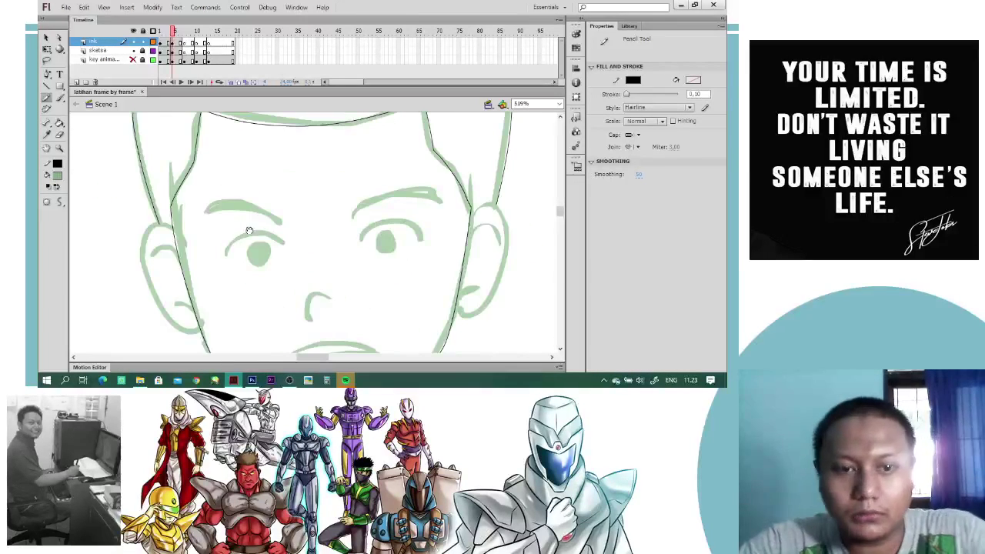
{"action": "mouse_move", "coordinate": [245, 151]}
{"action": "left_mouse_down"}
{"action": "mouse_move", "coordinate": [221, 184]}
{"action": "mouse_move", "coordinate": [250, 242]}
{"action": "mouse_move", "coordinate": [256, 230]}
{"action": "mouse_move", "coordinate": [230, 198]}
{"action": "left_mouse_up"}
{"action": "key", "text": "space"}
{"action": "left_click_drag", "start_coordinate": [488, 197], "coordinate": [400, 218]}
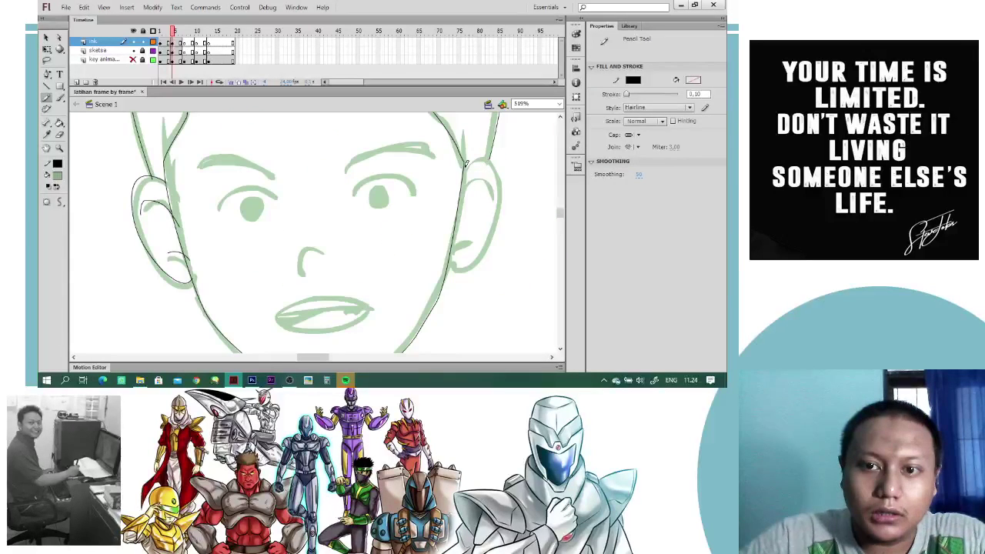
- Trace the right-hand ear's outer contour and inner folds in pencil, redoing the first outer stroke
{"action": "mouse_move", "coordinate": [465, 166]}
{"action": "left_mouse_down"}
{"action": "mouse_move", "coordinate": [501, 200]}
{"action": "mouse_move", "coordinate": [449, 261]}
{"action": "mouse_move", "coordinate": [492, 157]}
{"action": "mouse_move", "coordinate": [448, 253]}
{"action": "mouse_move", "coordinate": [466, 244]}
{"action": "left_mouse_up"}
{"action": "key", "text": "ctrl+z"}
{"action": "left_click_drag", "start_coordinate": [461, 193], "coordinate": [487, 179]}
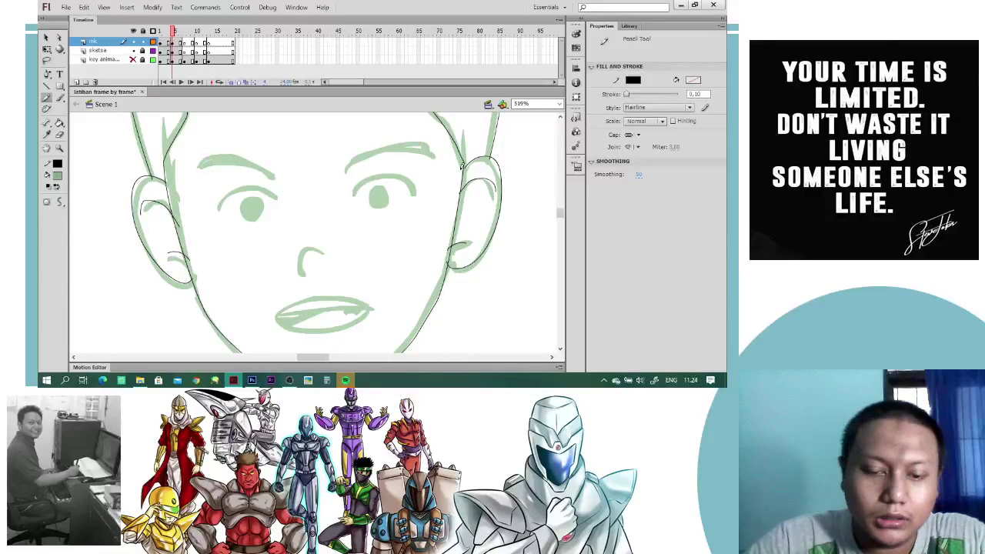
{"action": "key", "text": "v"}
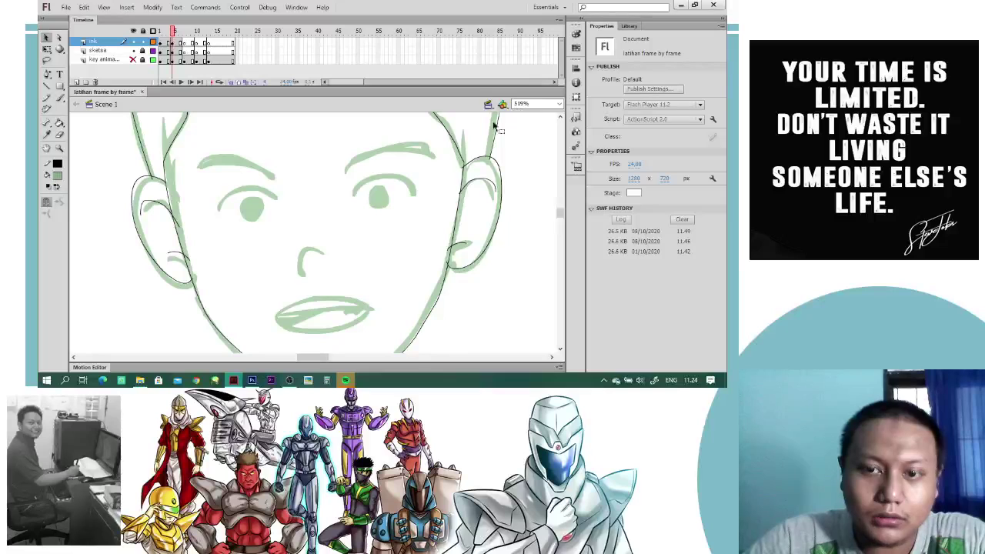
- Trace the upper and lower edges of the left-hand eyebrow in pencil and adjust them into a closed shape
{"action": "key", "text": "y"}
{"action": "left_click_drag", "start_coordinate": [198, 166], "coordinate": [274, 173]}
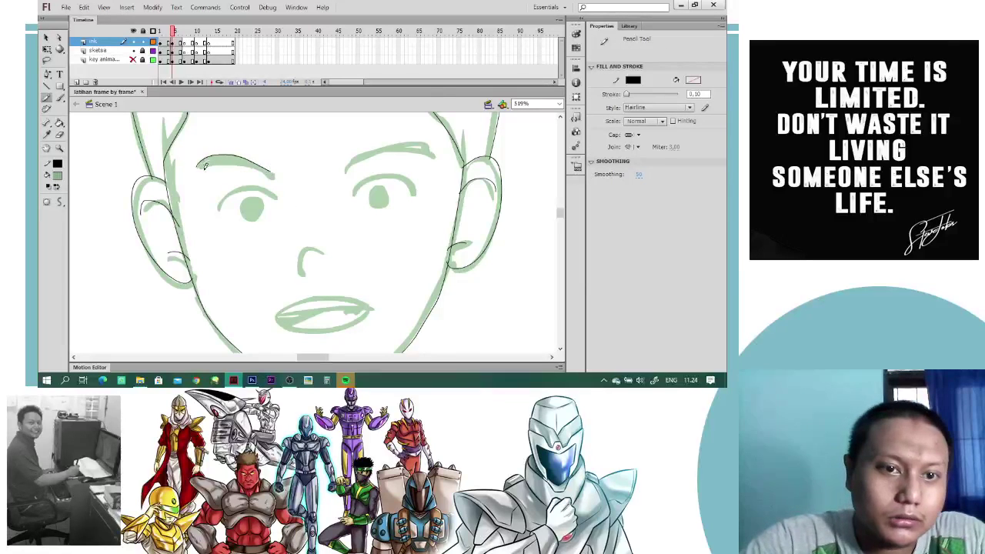
{"action": "left_click_drag", "start_coordinate": [206, 168], "coordinate": [273, 177]}
{"action": "key", "text": "v"}
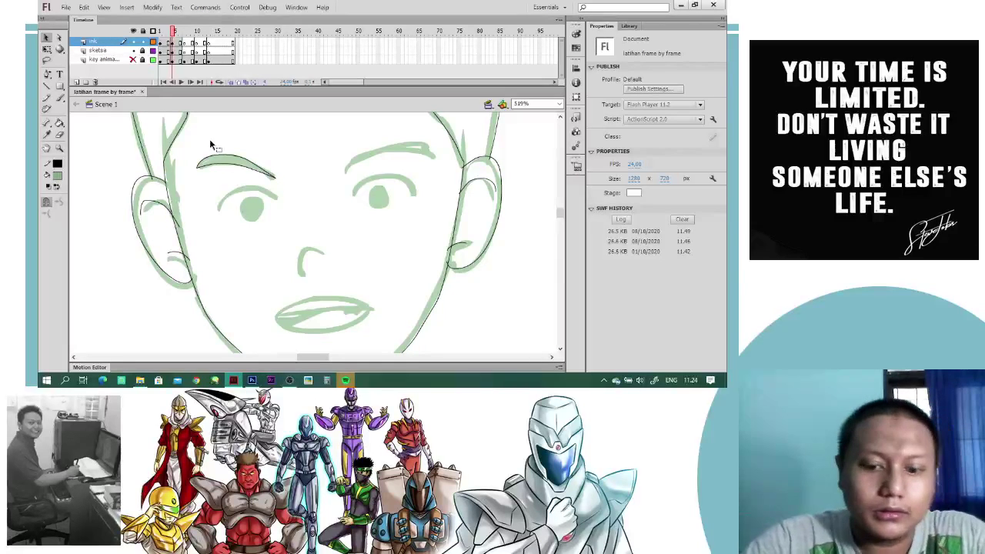
- Move the playhead to frame 6 and pencil the upper and lower edges of the left-hand eyelid
{"action": "left_click_drag", "start_coordinate": [174, 33], "coordinate": [181, 33]}
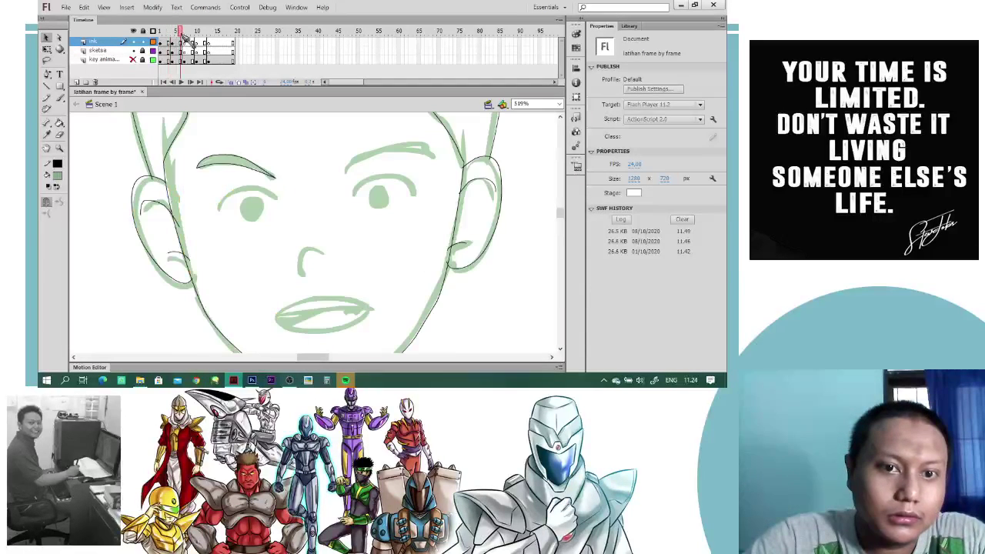
{"action": "key", "text": "b"}
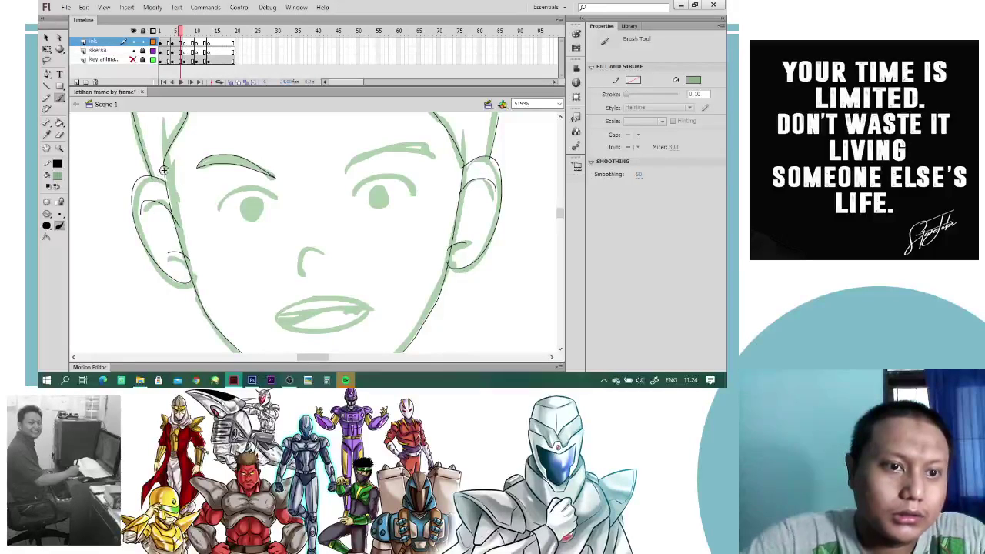
{"action": "left_click", "coordinate": [47, 98]}
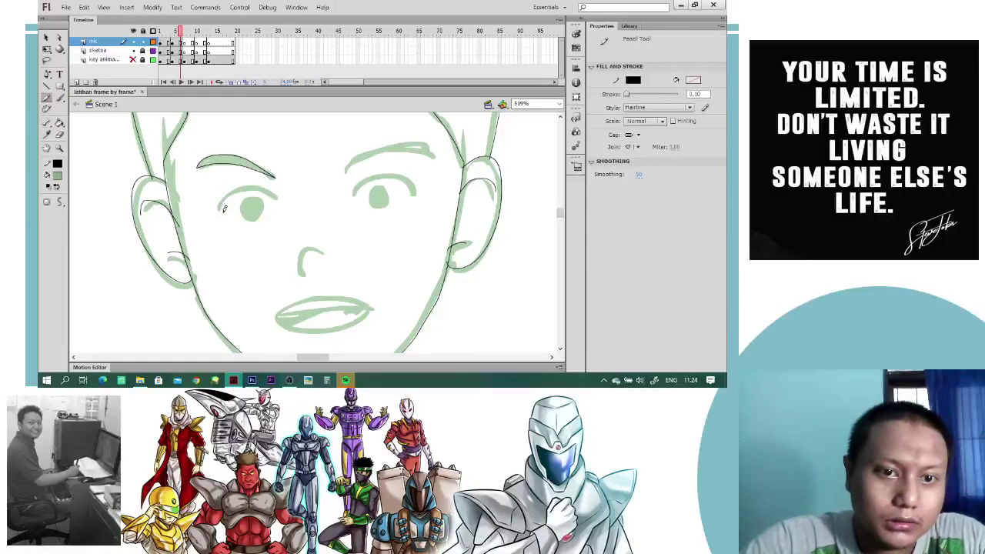
{"action": "left_click_drag", "start_coordinate": [222, 212], "coordinate": [287, 199]}
{"action": "key", "text": "ctrl+z"}
{"action": "left_click_drag", "start_coordinate": [220, 212], "coordinate": [277, 198]}
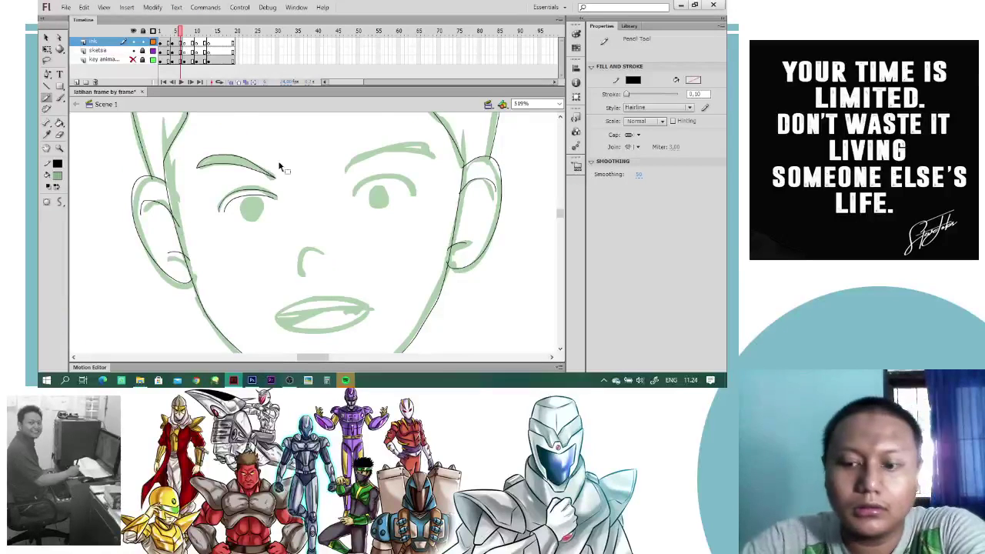
{"action": "key", "text": "ctrl+="}
{"action": "left_click_drag", "start_coordinate": [254, 153], "coordinate": [308, 196]}
- Bend both left-hand eyelid lines onto the sketch edges and join their ends at the two eye corners
{"action": "key", "text": "v"}
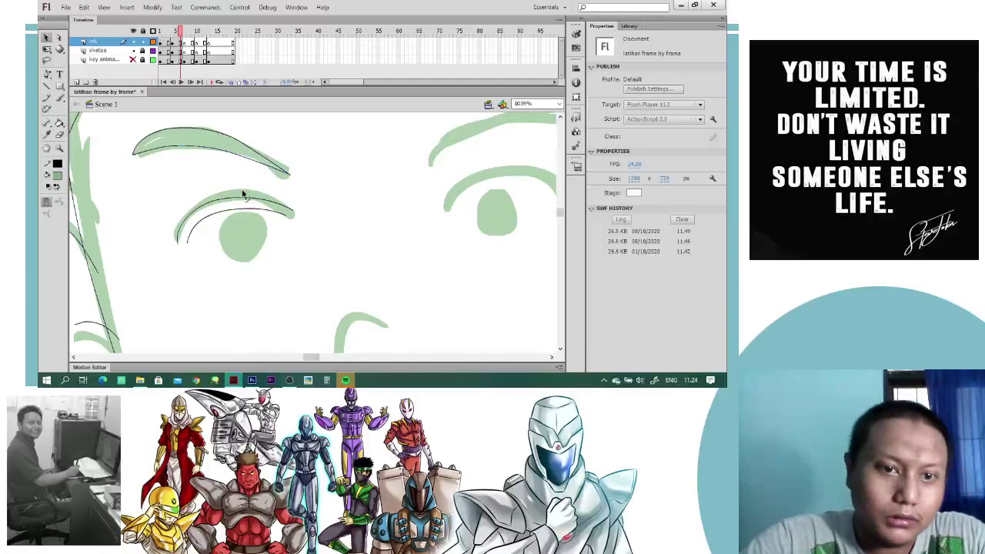
{"action": "left_click_drag", "start_coordinate": [244, 195], "coordinate": [244, 189]}
{"action": "left_click_drag", "start_coordinate": [287, 215], "coordinate": [245, 202]}
{"action": "mouse_move", "coordinate": [187, 241]}
{"action": "left_mouse_down"}
{"action": "mouse_move", "coordinate": [178, 242]}
{"action": "mouse_move", "coordinate": [189, 223]}
{"action": "left_mouse_up"}
{"action": "left_click_drag", "start_coordinate": [227, 191], "coordinate": [246, 194]}
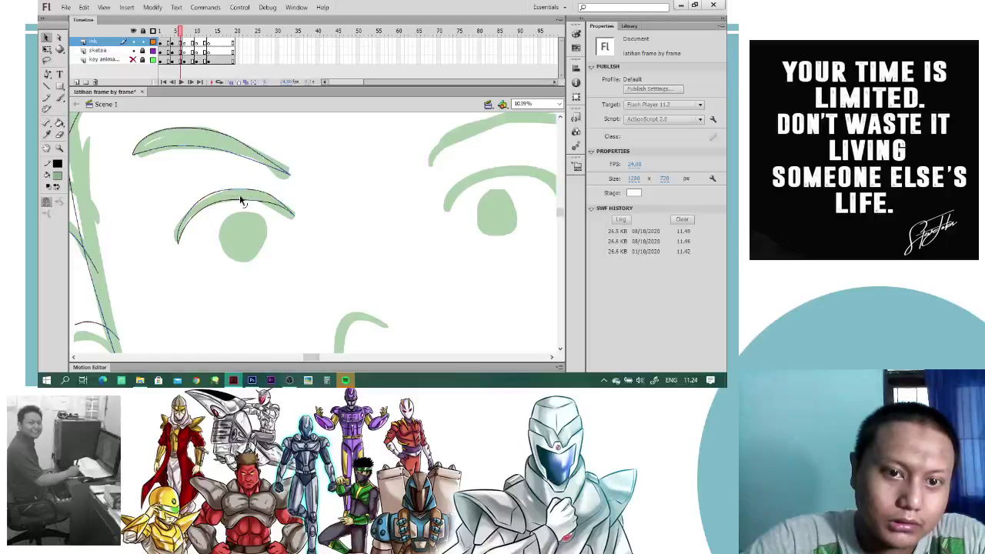
- Draw an oval over the left-hand pupil and delete its fill so only the hairline outline is left
{"action": "left_click_drag", "start_coordinate": [257, 172], "coordinate": [289, 243]}
{"action": "key", "text": "o"}
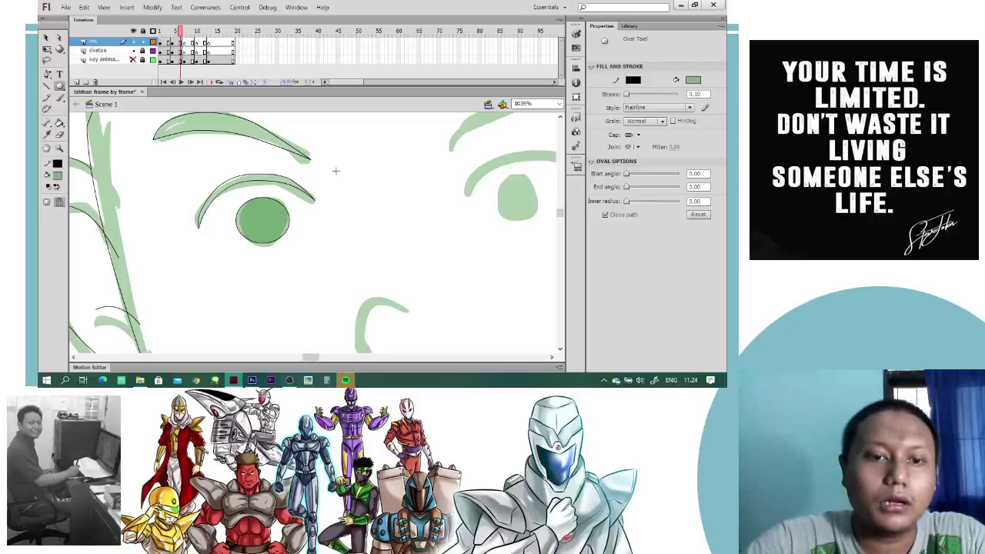
{"action": "key", "text": "v"}
{"action": "left_click", "coordinate": [271, 233]}
{"action": "key", "text": "Delete"}
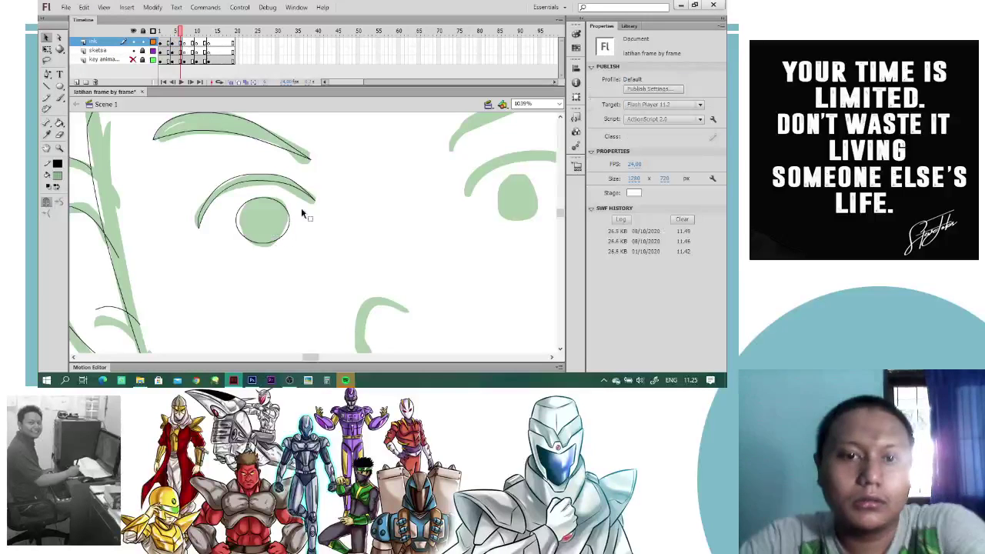
- Trace the curved nose line in pencil
{"action": "key", "text": "y"}
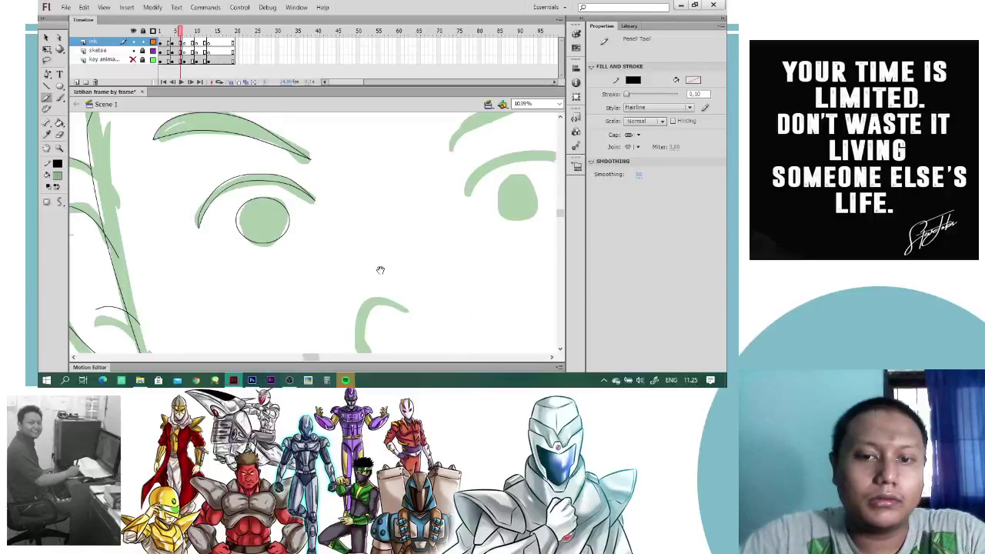
{"action": "scroll", "coordinate": [380, 270], "scroll_direction": "down", "scroll_amount": 3}
{"action": "mouse_move", "coordinate": [342, 256]}
{"action": "left_mouse_down"}
{"action": "mouse_move", "coordinate": [370, 213]}
{"action": "mouse_move", "coordinate": [379, 221]}
{"action": "left_mouse_up"}
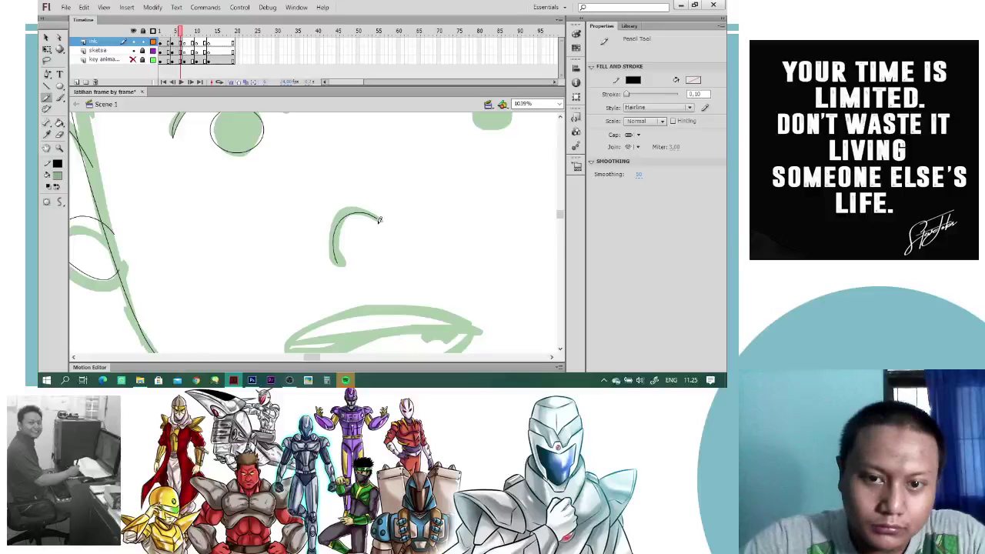
- Trace the upper and lower lip contours in pencil, close the mouth outline, and pull its right-hand corner out to the sketch
{"action": "mouse_move", "coordinate": [408, 261]}
{"action": "left_mouse_down"}
{"action": "mouse_move", "coordinate": [285, 286]}
{"action": "mouse_move", "coordinate": [353, 297]}
{"action": "mouse_move", "coordinate": [412, 249]}
{"action": "left_mouse_up"}
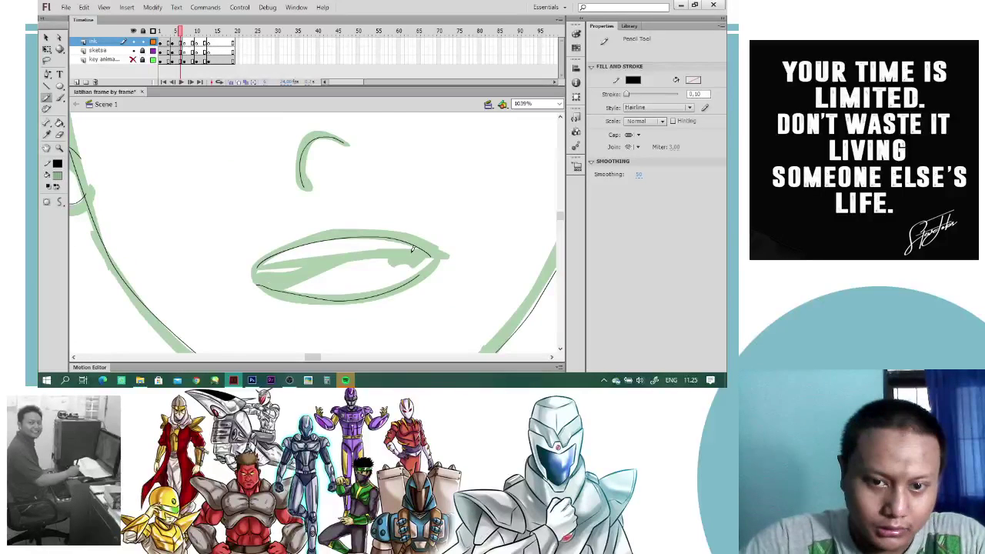
{"action": "key", "text": "v"}
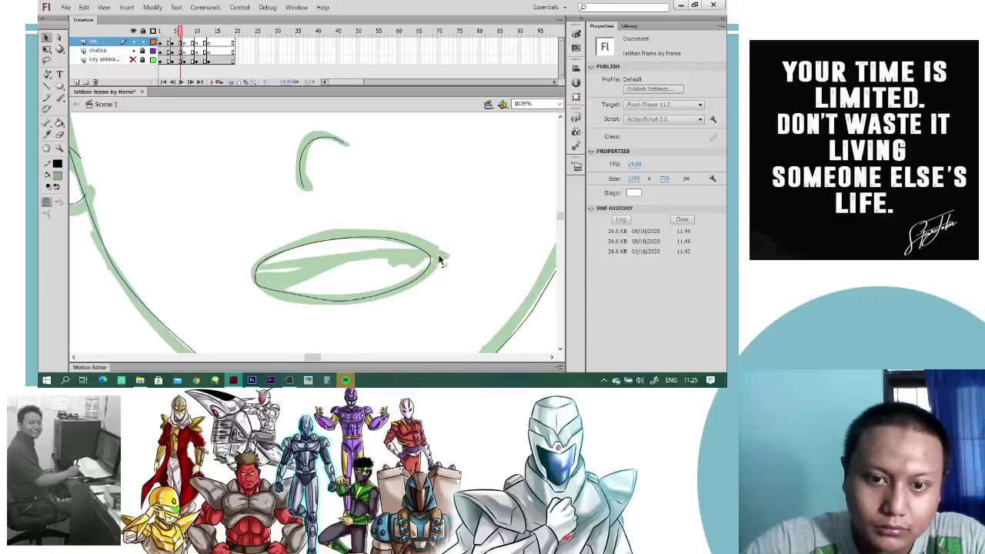
{"action": "left_click_drag", "start_coordinate": [428, 251], "coordinate": [445, 254]}
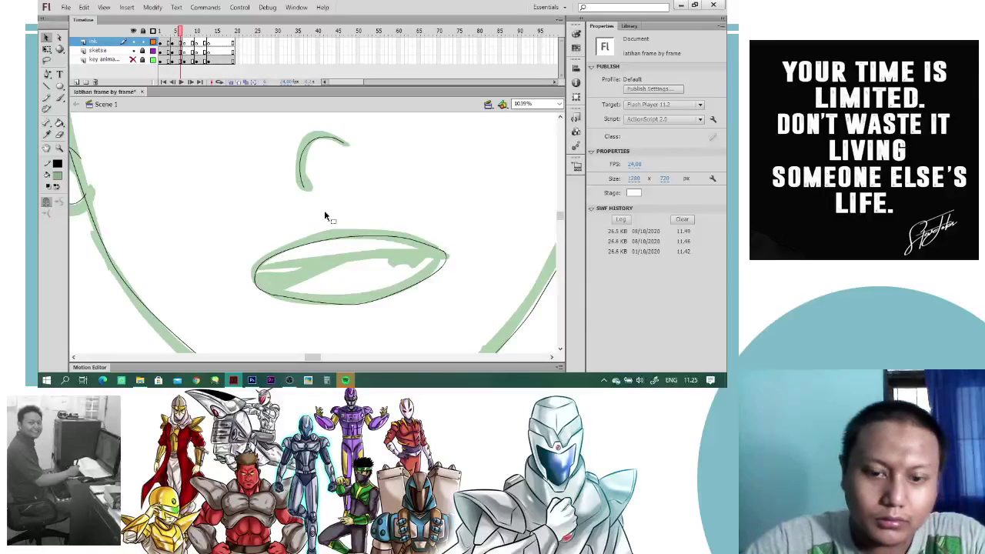
- Draw the line separating the teeth across the mouth and pencil a curve inside each mouth corner, following the sketch
{"action": "key", "text": "n"}
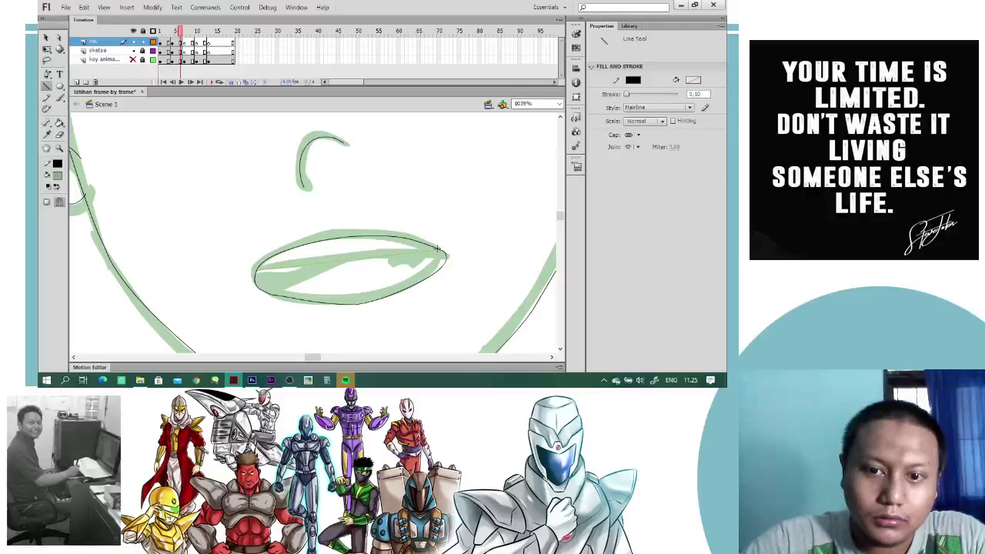
{"action": "left_click_drag", "start_coordinate": [437, 249], "coordinate": [443, 248]}
{"action": "key", "text": "y"}
{"action": "left_click_drag", "start_coordinate": [265, 294], "coordinate": [308, 259]}
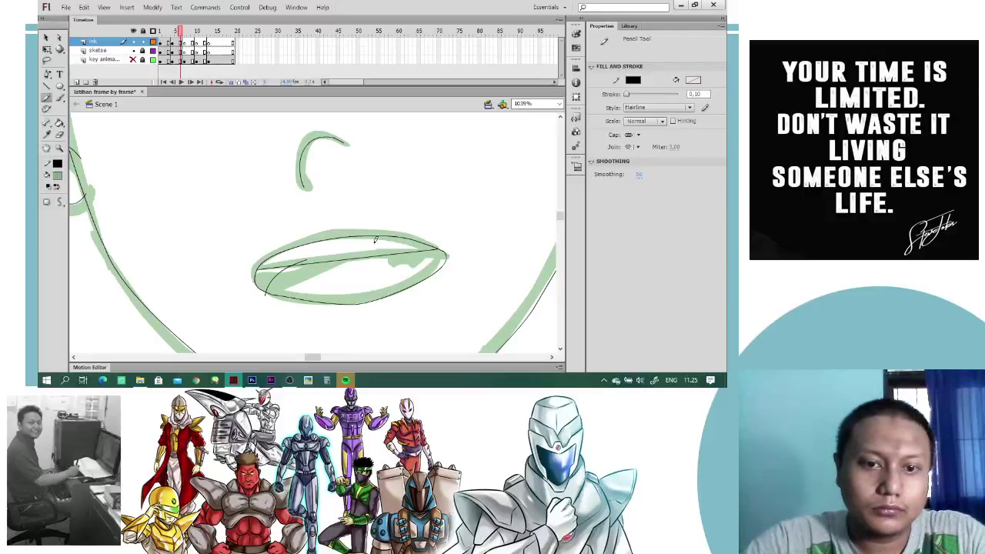
{"action": "left_click_drag", "start_coordinate": [437, 272], "coordinate": [437, 277]}
- Delete the overshooting ends of both mouth-corner curves and save the file
{"action": "key", "text": "v"}
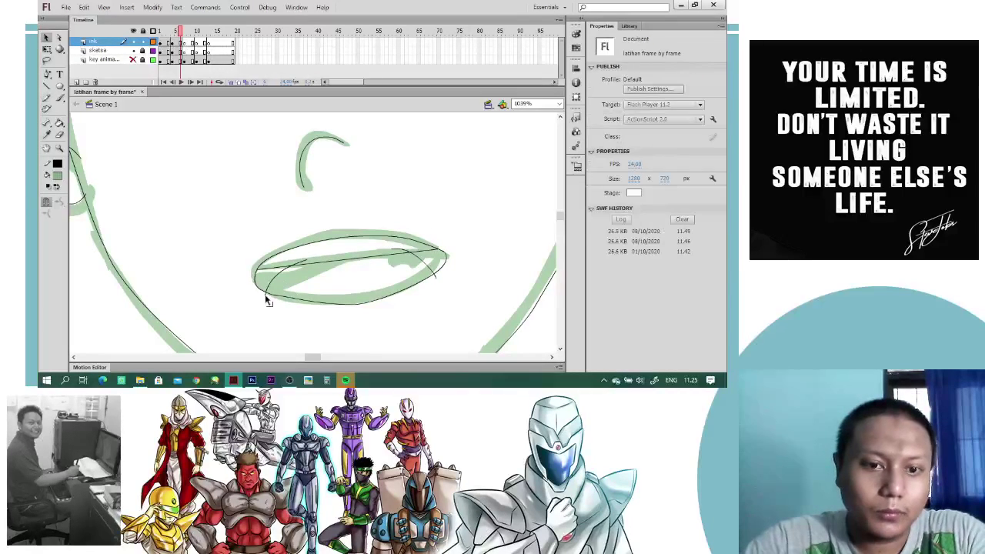
{"action": "left_click", "coordinate": [266, 295]}
{"action": "key", "text": "Delete"}
{"action": "left_click", "coordinate": [300, 261]}
{"action": "key", "text": "Delete"}
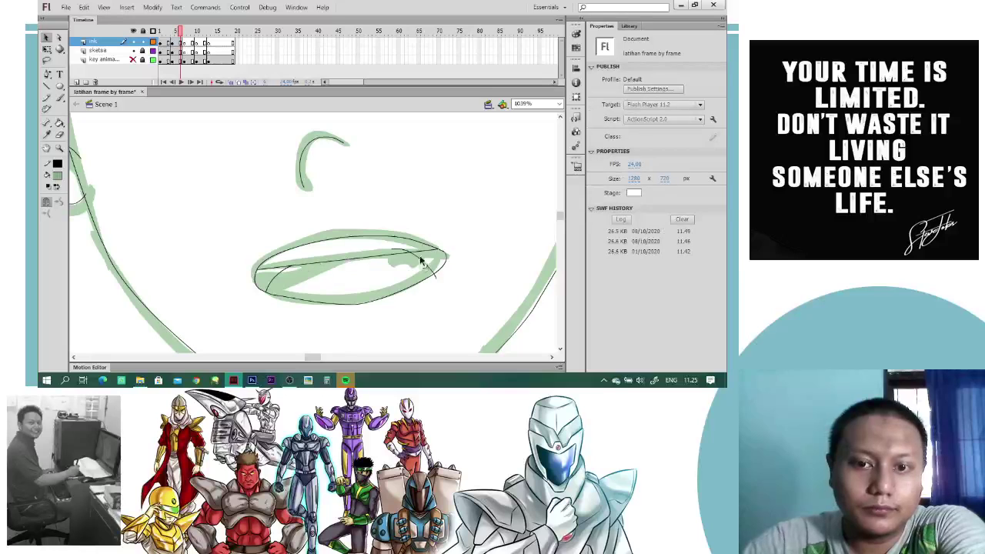
{"action": "left_click", "coordinate": [404, 250]}
{"action": "key", "text": "Delete"}
{"action": "left_click", "coordinate": [435, 276]}
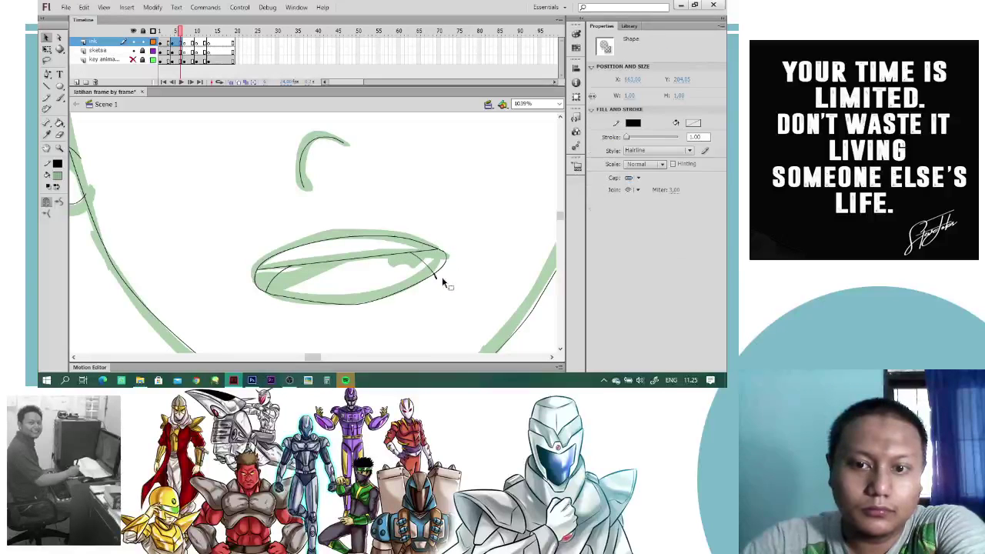
{"action": "key", "text": "Delete"}
{"action": "key", "text": "ctrl+s"}
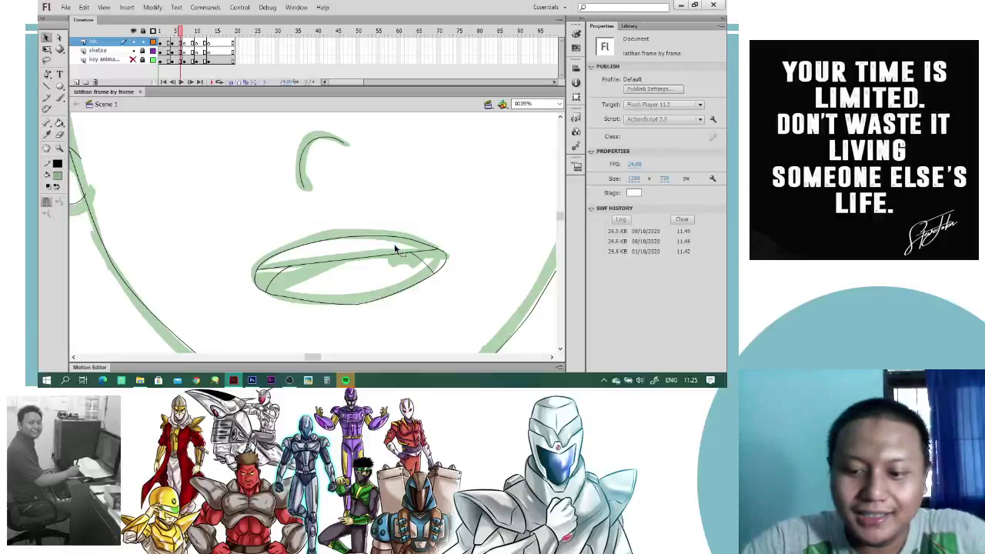
- Lasso the left-hand eyebrow, eyelid and pupil outlines and place a copy of them over the right-hand eye
{"action": "key", "text": "ctrl+minus"}
{"action": "key", "text": "ctrl+minus"}
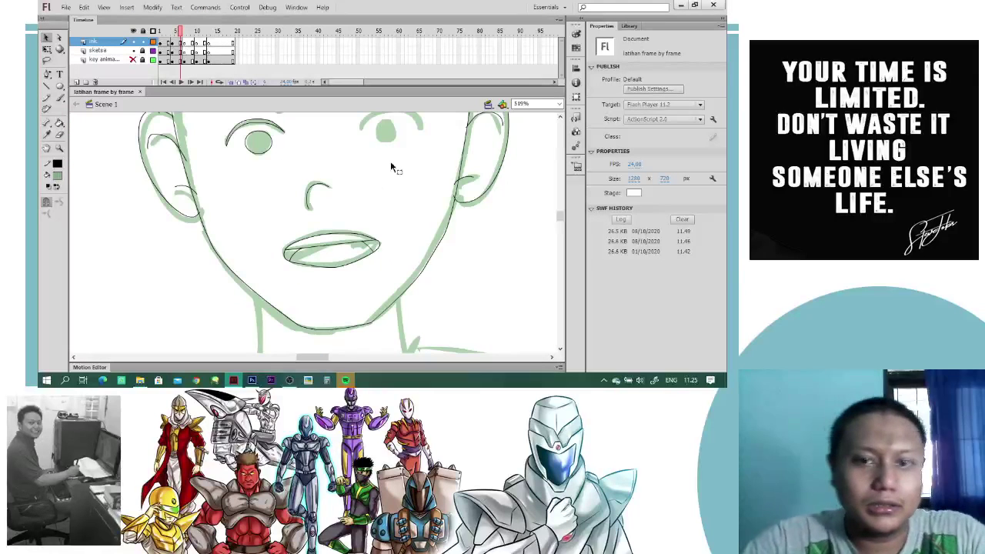
{"action": "left_click_drag", "start_coordinate": [397, 196], "coordinate": [402, 284]}
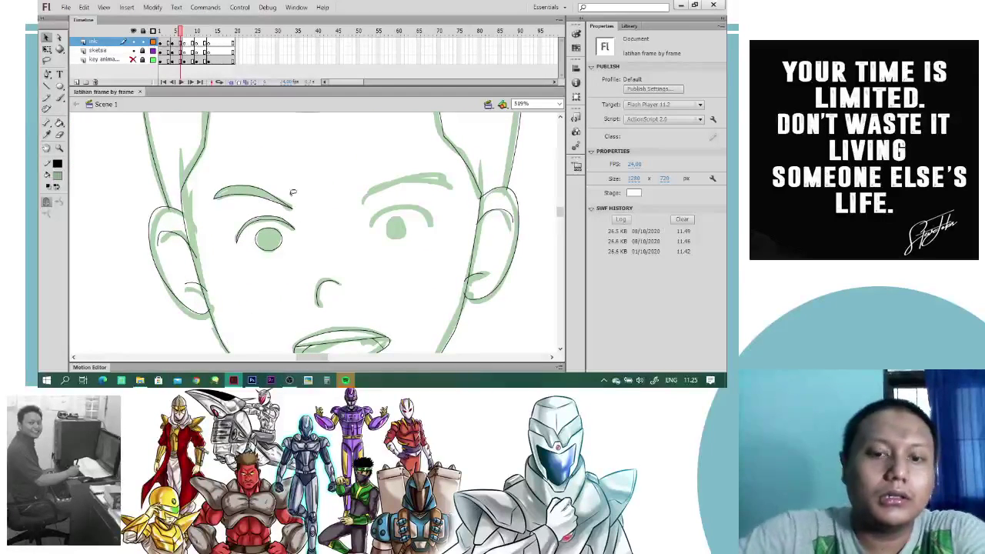
{"action": "mouse_move", "coordinate": [214, 185]}
{"action": "left_mouse_down"}
{"action": "mouse_move", "coordinate": [264, 277]}
{"action": "mouse_move", "coordinate": [260, 167]}
{"action": "left_mouse_up"}
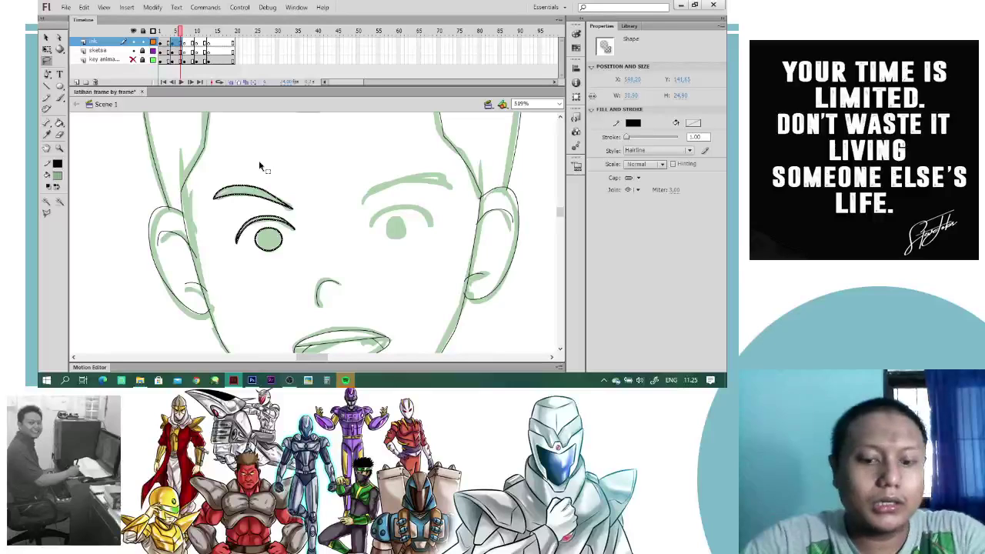
{"action": "key", "text": "v"}
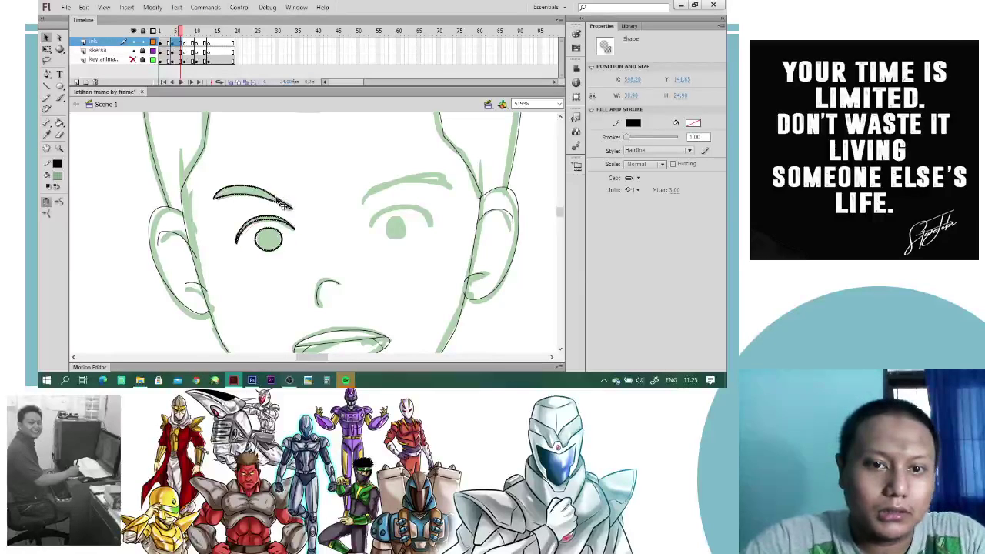
{"action": "left_click_drag", "start_coordinate": [265, 194], "coordinate": [407, 178]}
- Flip the copied eyebrow and eye outlines horizontally and align them with the right-hand eye of the sketch
{"action": "left_click", "coordinate": [152, 7]}
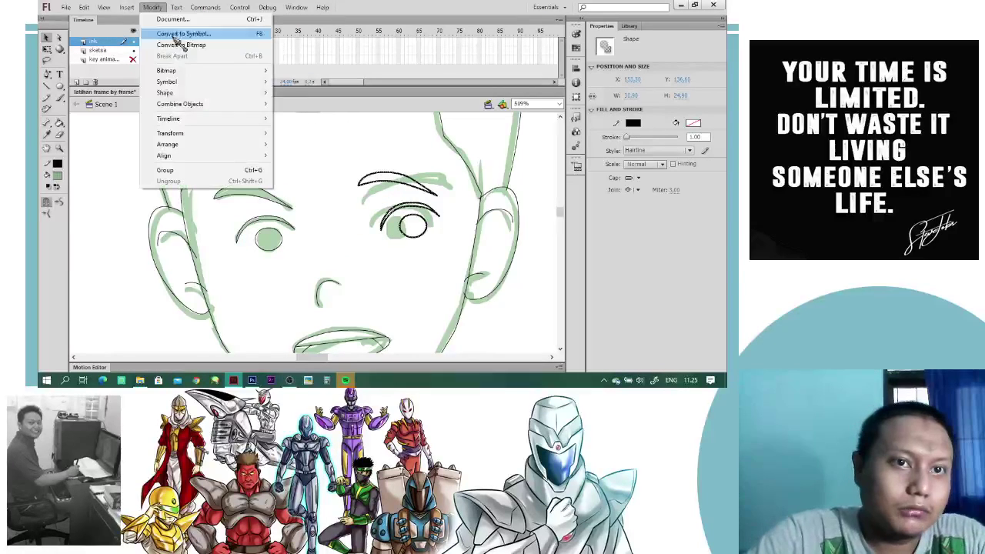
{"action": "mouse_move", "coordinate": [235, 138]}
{"action": "left_click", "coordinate": [322, 241]}
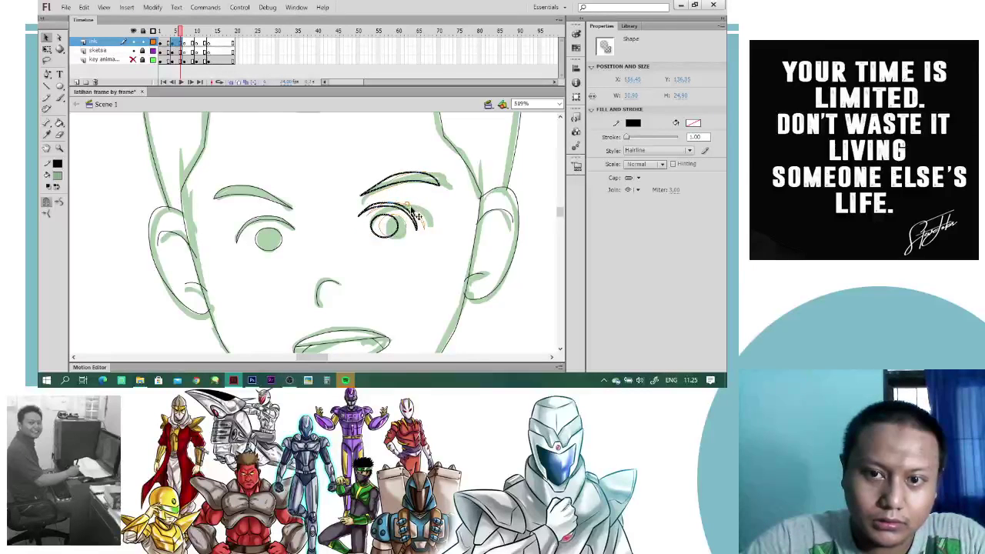
{"action": "left_click_drag", "start_coordinate": [420, 209], "coordinate": [428, 215]}
{"action": "left_click", "coordinate": [453, 213]}
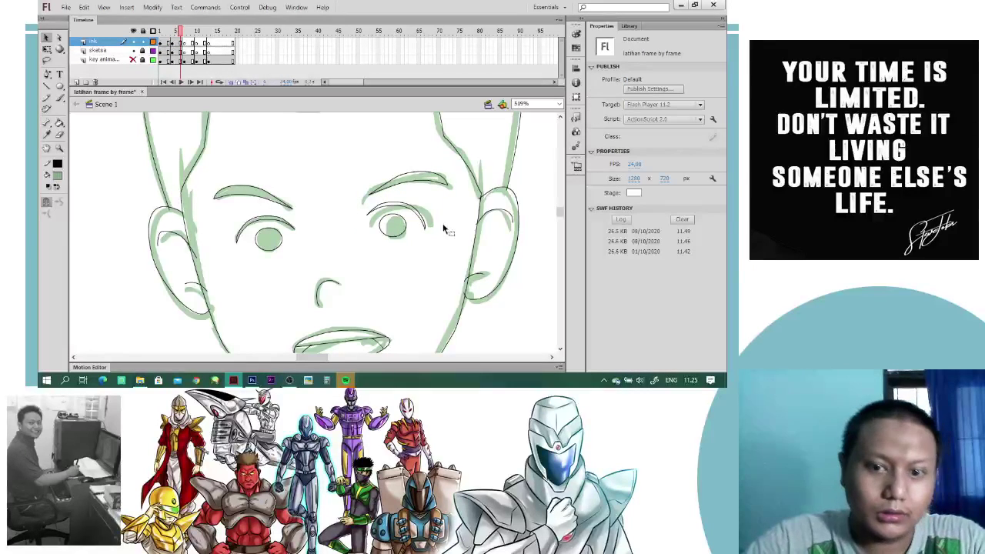
{"action": "key", "text": "ctrl+minus"}
{"action": "key", "text": "ctrl+minus"}
{"action": "key", "text": "ctrl+equal"}
{"action": "key", "text": "ctrl+equal"}
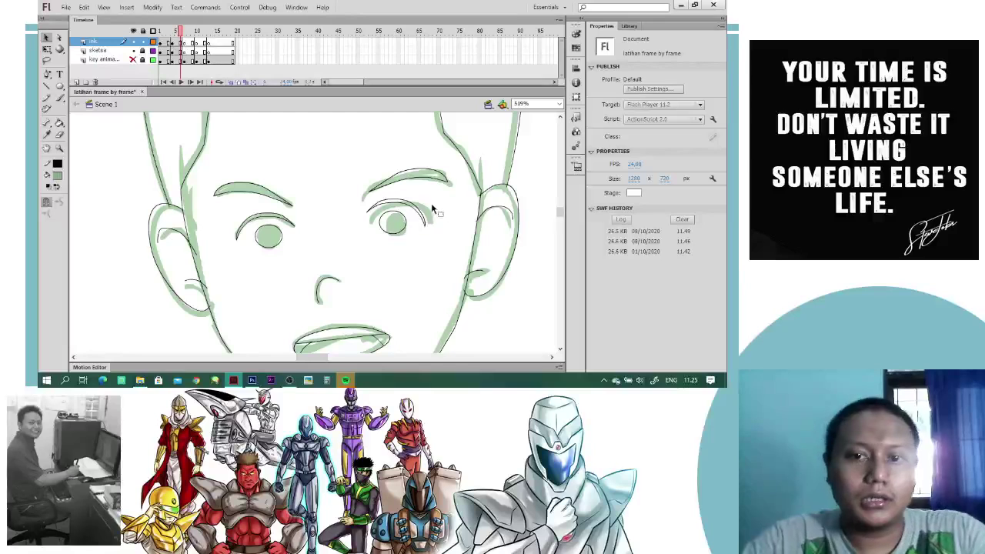
- Sample the light skin colour from the earlier coloured frame and fill the face and both ears with it
{"action": "left_click_drag", "start_coordinate": [185, 36], "coordinate": [169, 36]}
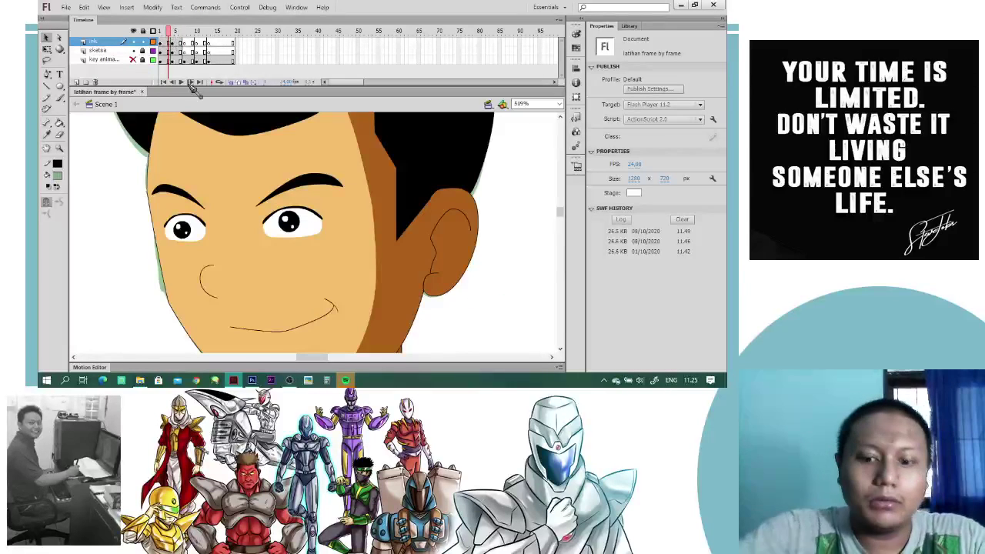
{"action": "key", "text": "k"}
{"action": "left_click", "coordinate": [175, 41]}
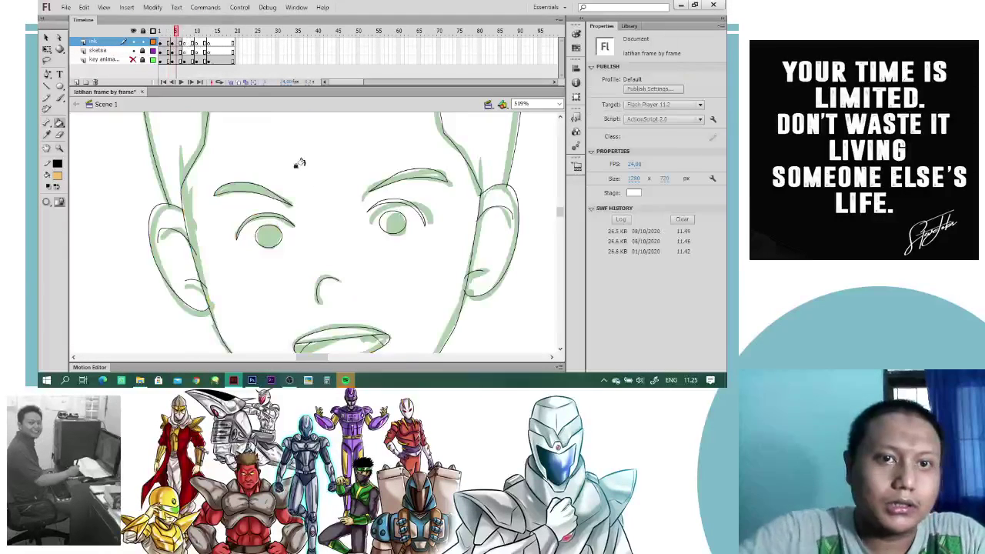
{"action": "left_click", "coordinate": [323, 174]}
{"action": "left_click", "coordinate": [185, 253]}
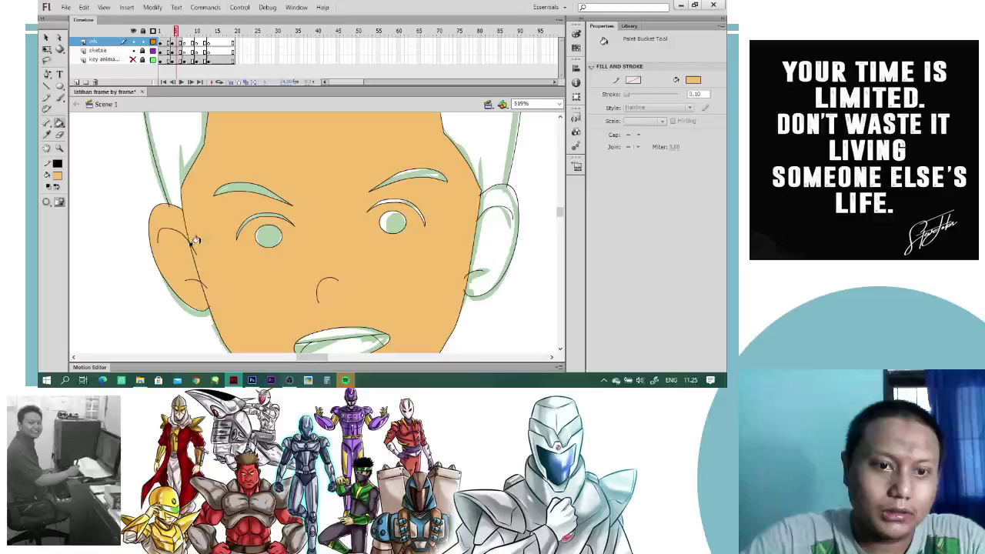
{"action": "left_click", "coordinate": [469, 232]}
- Delete the stray line ends where the left-hand ear's outline and inner curves cross the face edge
{"action": "key", "text": "v"}
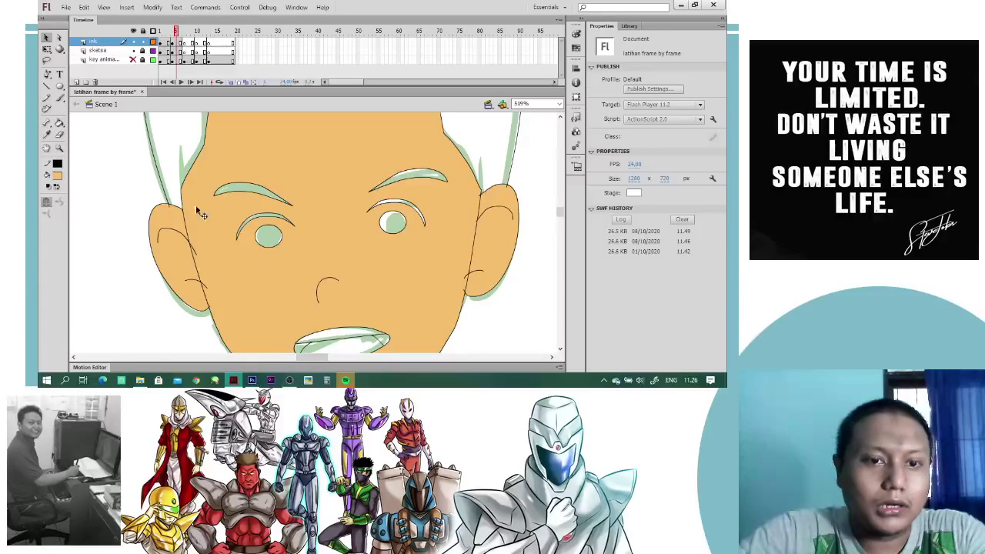
{"action": "left_click", "coordinate": [195, 253]}
{"action": "key", "text": "Delete"}
{"action": "left_click", "coordinate": [206, 286]}
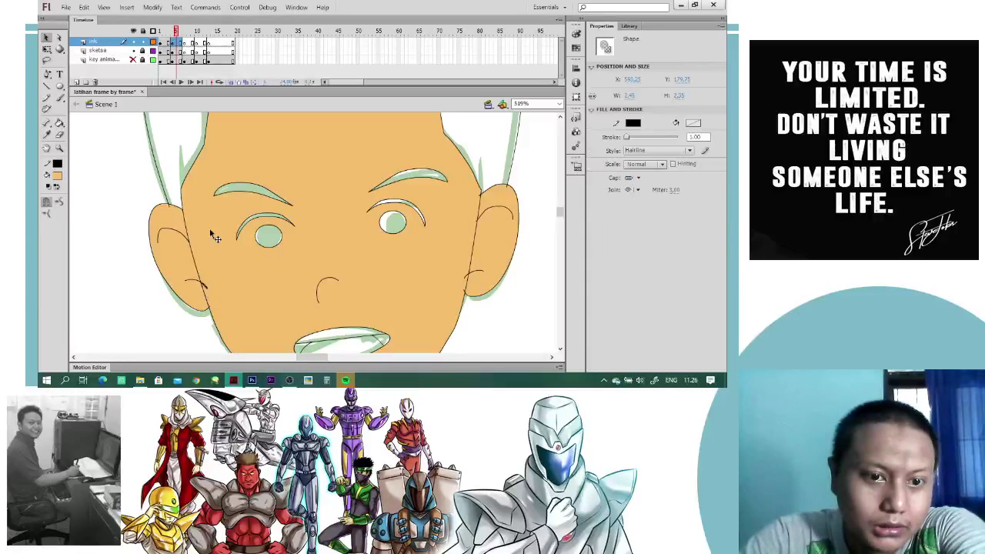
{"action": "key", "text": "Delete"}
{"action": "left_click", "coordinate": [210, 307]}
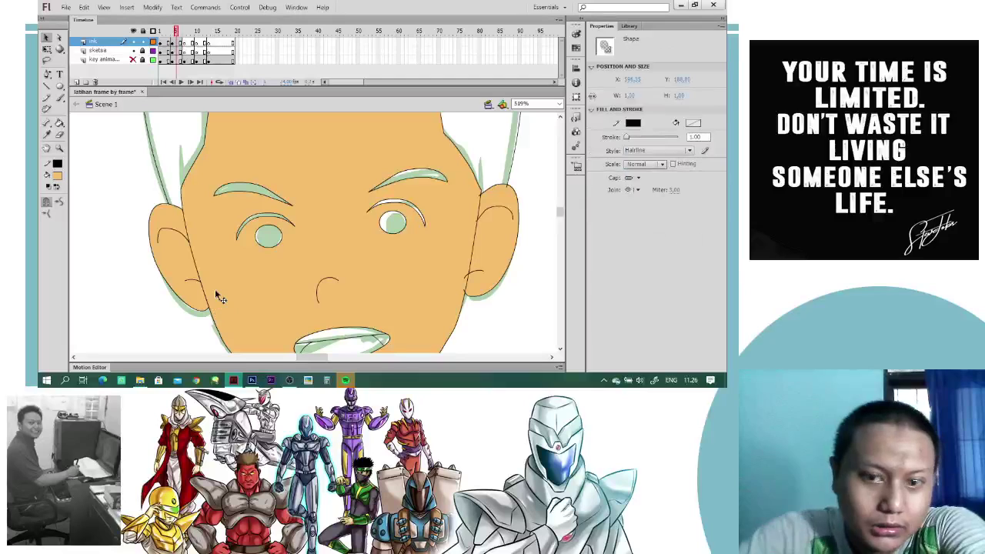
{"action": "key", "text": "Delete"}
- Delete the stray line ends around the right-hand ear's outline and inner curves
{"action": "left_click", "coordinate": [483, 194]}
{"action": "key", "text": "Delete"}
{"action": "left_click", "coordinate": [508, 187]}
{"action": "key", "text": "Delete"}
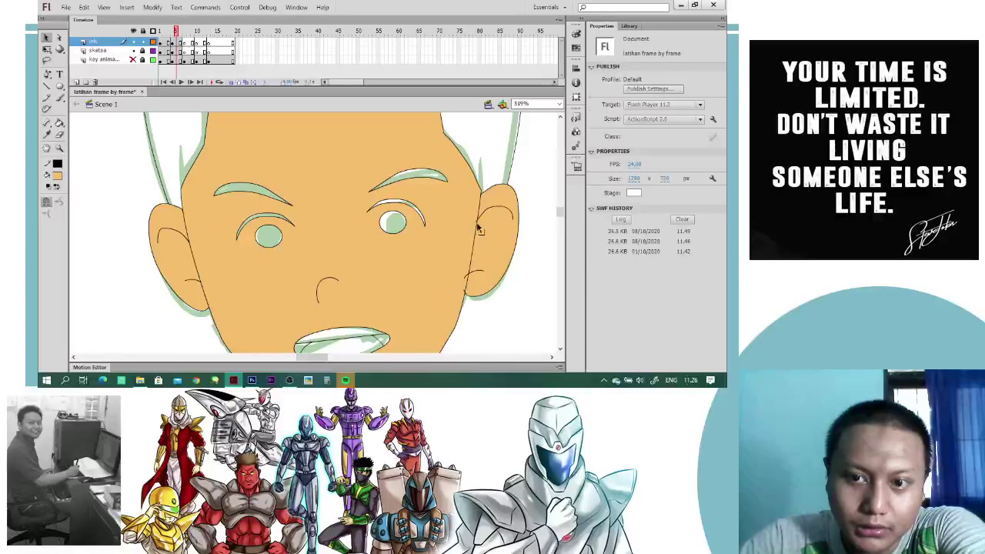
{"action": "left_click", "coordinate": [477, 222]}
{"action": "key", "text": "Delete"}
{"action": "left_click", "coordinate": [469, 278]}
{"action": "key", "text": "Delete"}
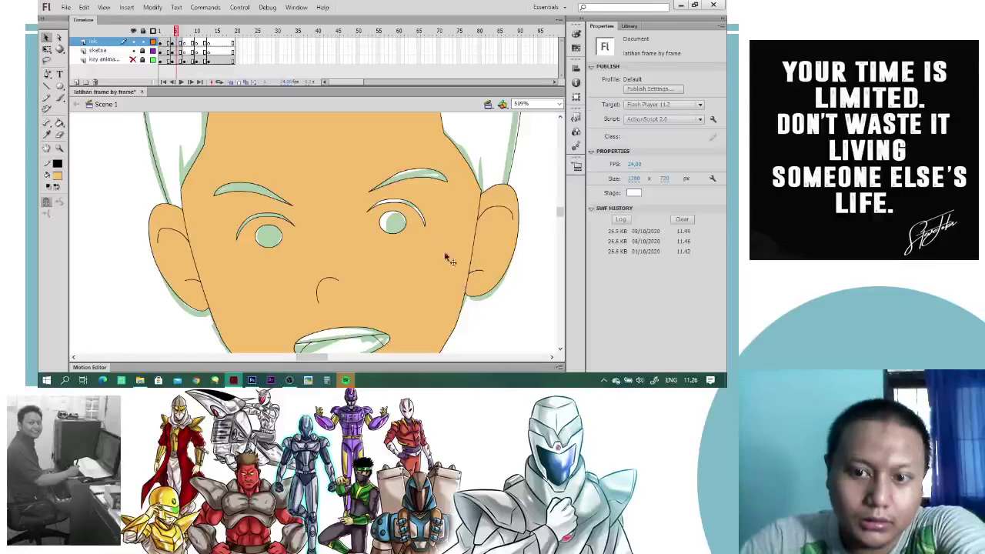
- Sample black from the pupil in the earlier coloured frame and fill both eyebrows, upper eyelids and pupils with it
{"action": "left_click_drag", "start_coordinate": [431, 292], "coordinate": [458, 295]}
{"action": "left_click_drag", "start_coordinate": [176, 34], "coordinate": [164, 34]}
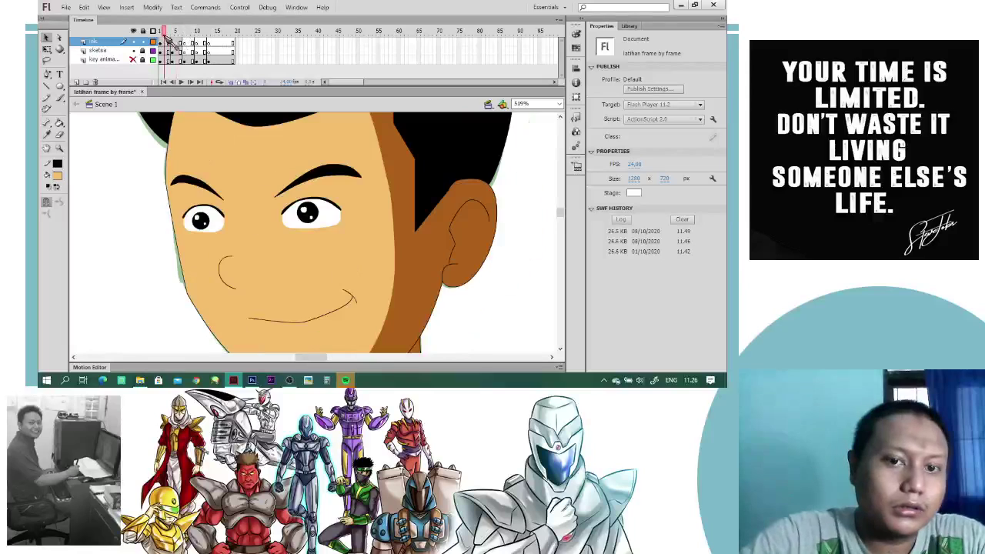
{"action": "left_click", "coordinate": [307, 207]}
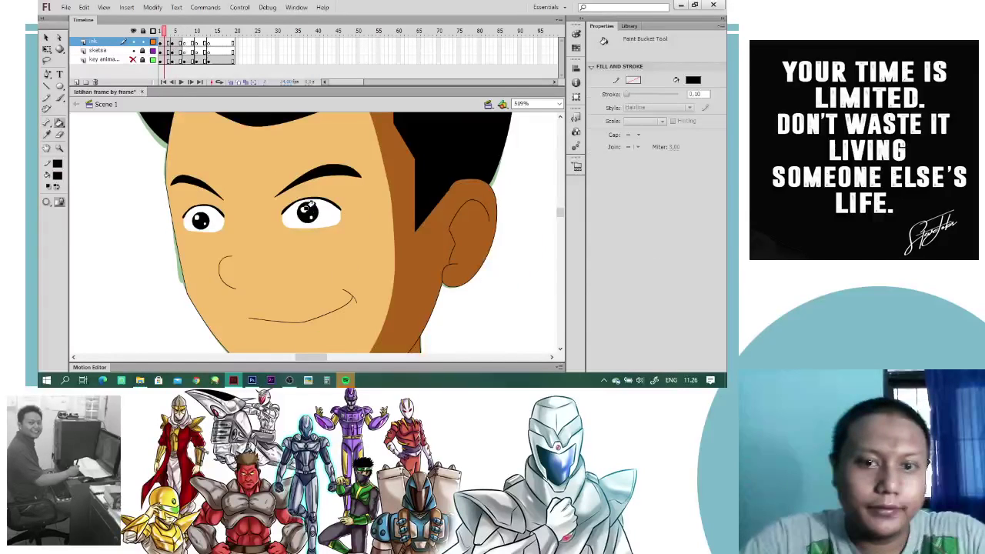
{"action": "left_click", "coordinate": [173, 32]}
{"action": "key", "text": "k"}
{"action": "left_click", "coordinate": [269, 182]}
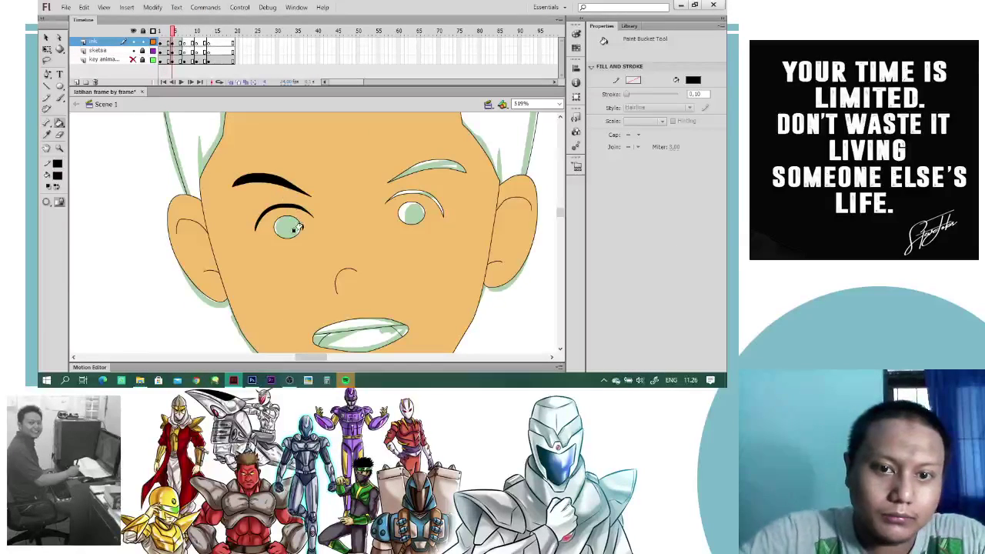
{"action": "left_click", "coordinate": [287, 226]}
{"action": "left_click", "coordinate": [408, 214]}
{"action": "left_click", "coordinate": [410, 195]}
{"action": "key", "text": "ctrl+z"}
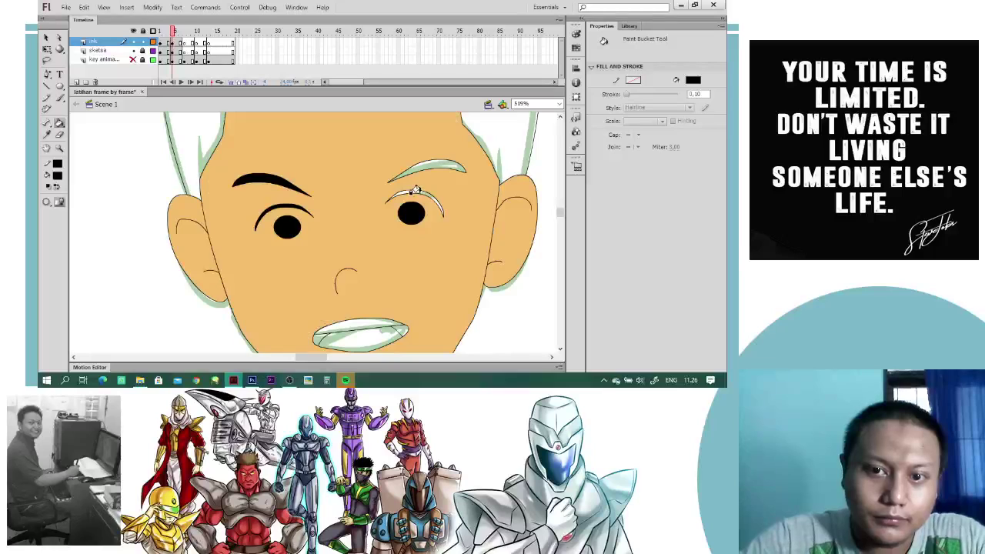
{"action": "left_click", "coordinate": [433, 166]}
- Fill the hair shape with black
{"action": "left_click_drag", "start_coordinate": [439, 134], "coordinate": [427, 227]}
{"action": "left_click", "coordinate": [467, 189]}
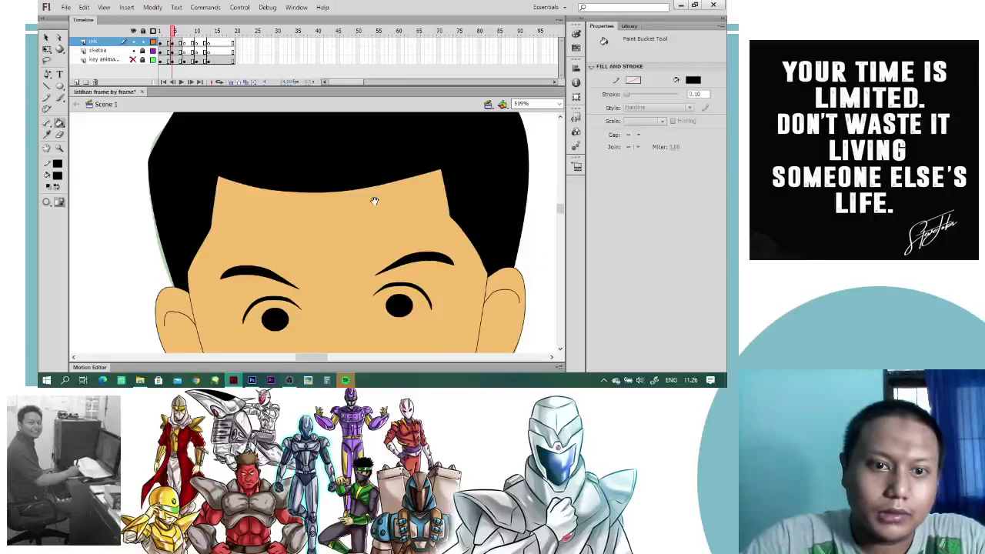
{"action": "left_click_drag", "start_coordinate": [374, 200], "coordinate": [410, 209]}
- Fill the small areas at both mouth corners with black
{"action": "mouse_move", "coordinate": [175, 32]}
{"action": "left_mouse_down"}
{"action": "mouse_move", "coordinate": [165, 32]}
{"action": "mouse_move", "coordinate": [177, 32]}
{"action": "left_mouse_up"}
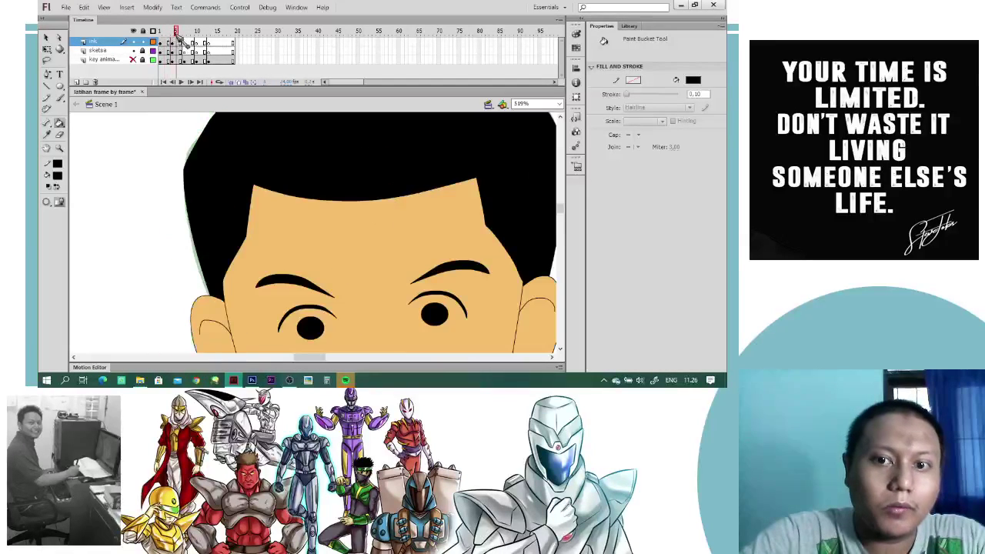
{"action": "key", "text": "space"}
{"action": "left_click_drag", "start_coordinate": [508, 350], "coordinate": [468, 187]}
{"action": "left_click", "coordinate": [294, 275]}
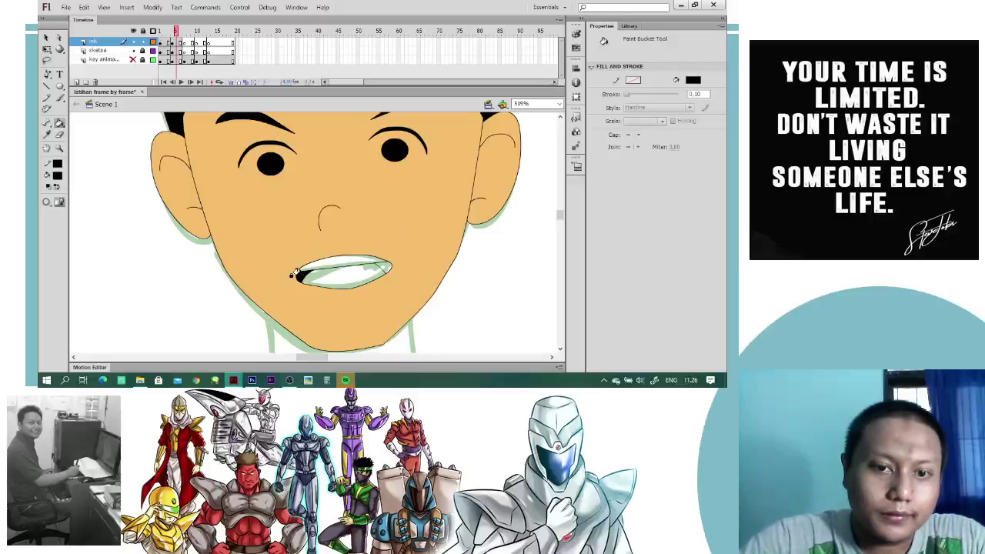
{"action": "left_click", "coordinate": [383, 267]}
- Fill the upper teeth area with white and the inside of the mouth below it with red
{"action": "left_click", "coordinate": [65, 178]}
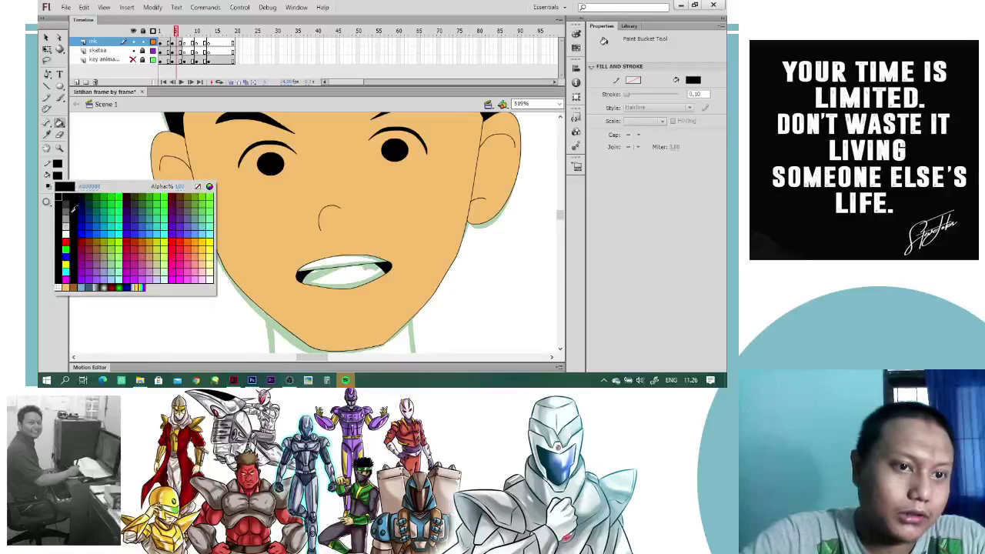
{"action": "left_click", "coordinate": [67, 231]}
{"action": "left_click", "coordinate": [340, 265]}
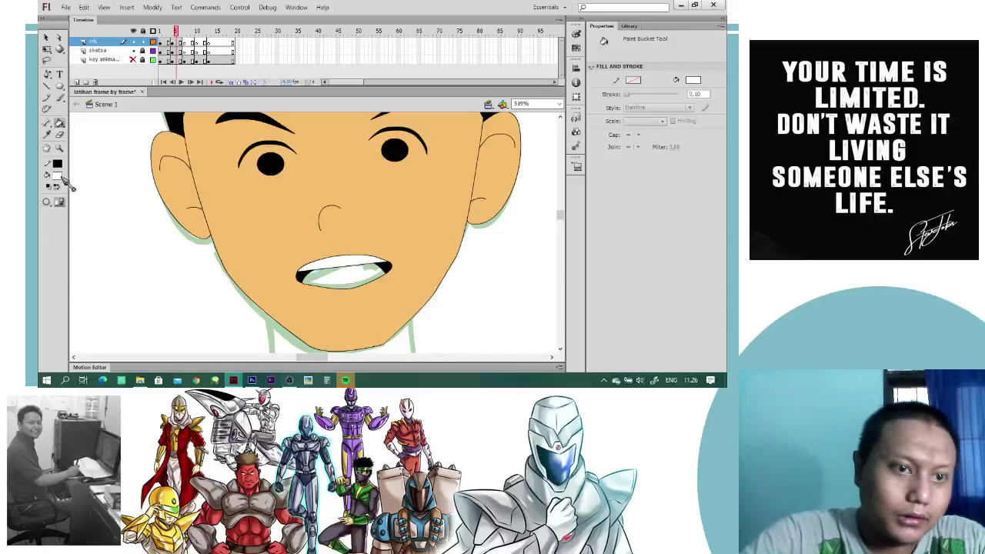
{"action": "left_click", "coordinate": [60, 178]}
{"action": "left_click", "coordinate": [129, 240]}
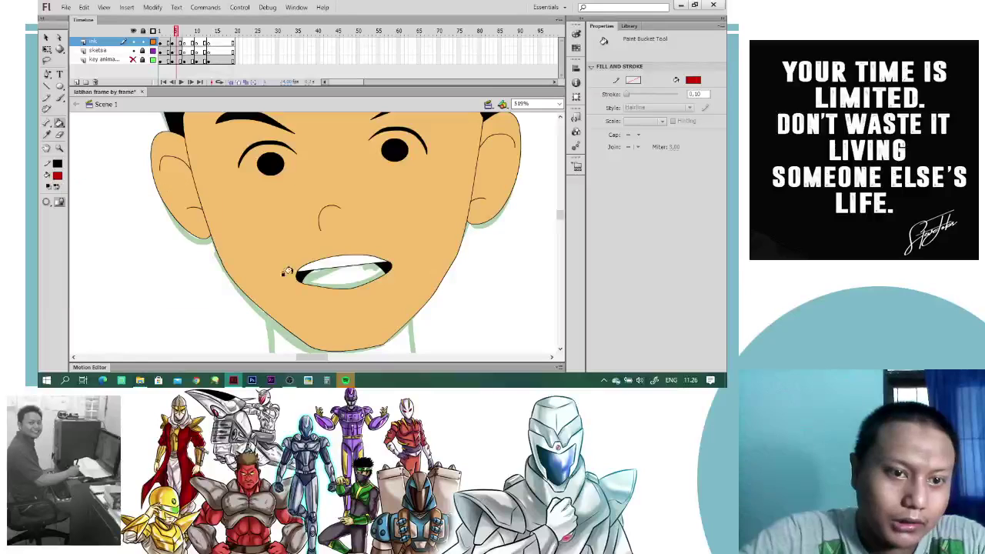
{"action": "left_click", "coordinate": [356, 263]}
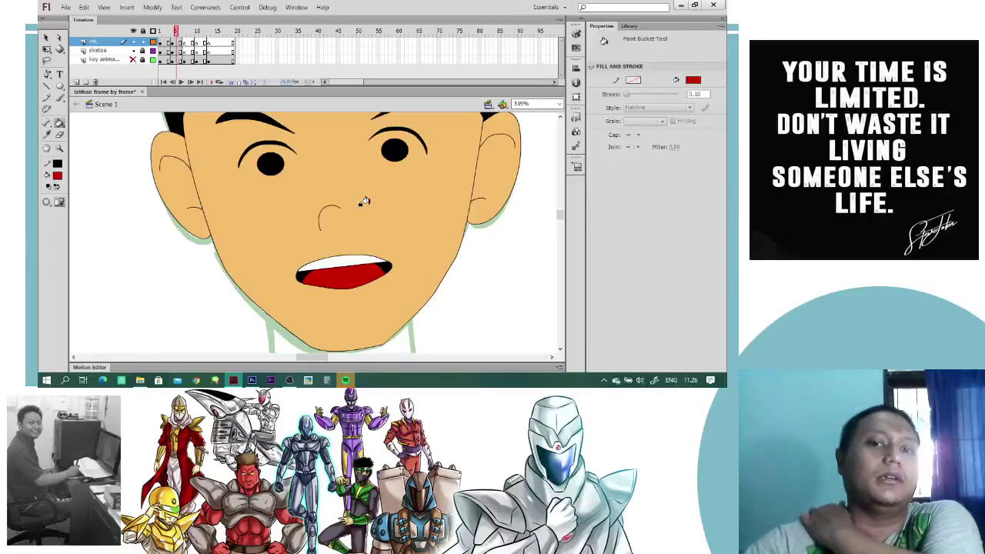
- Scrub through the neighbouring frames to check the coloured head's movement against the other drawings
{"action": "key", "text": "ctrl+minus"}
{"action": "key", "text": "ctrl+minus"}
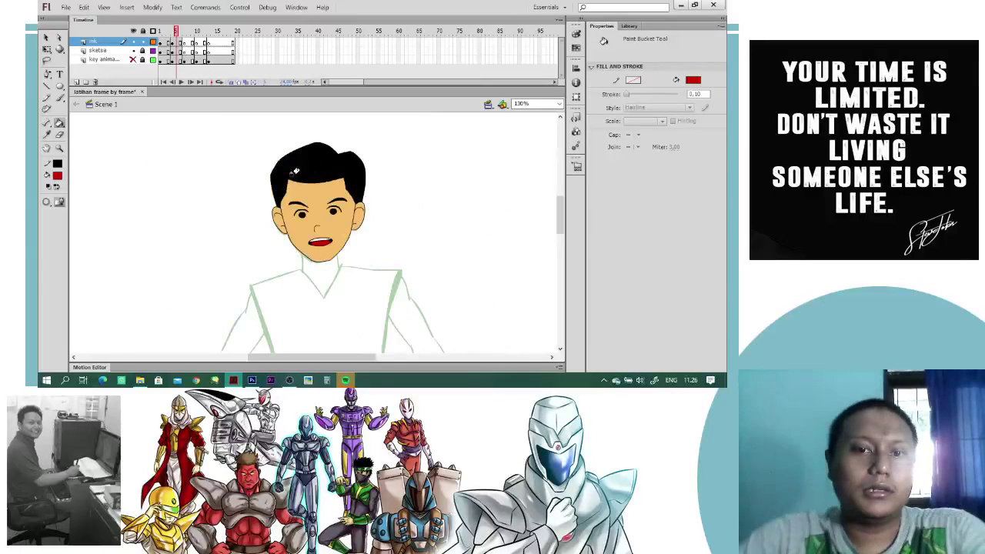
{"action": "left_click_drag", "start_coordinate": [175, 34], "coordinate": [187, 49]}
{"action": "key", "text": "v"}
{"action": "key", "text": "ctrl+="}
{"action": "key", "text": "ctrl+="}
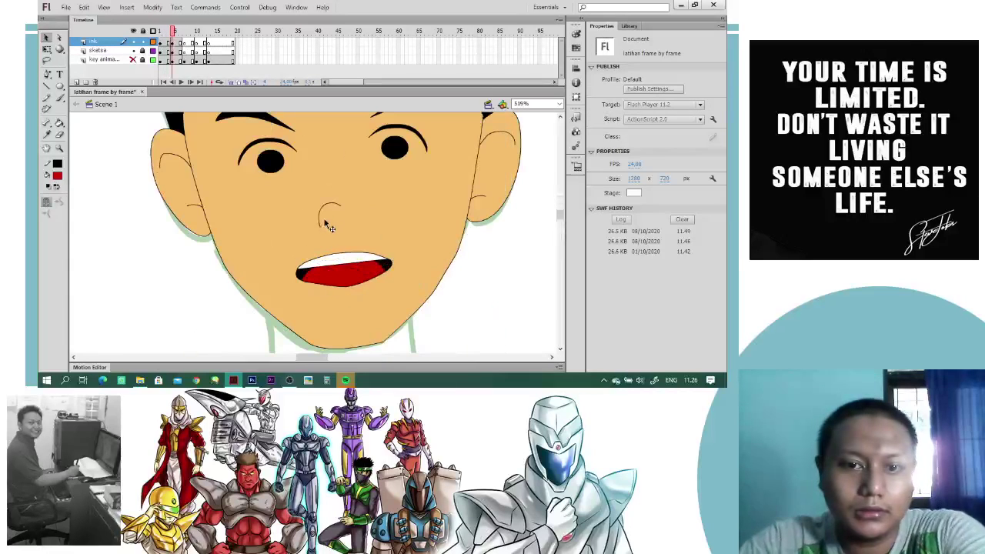
- Nudge the nose line slightly upward on the face and go to the drawing at frame 6
{"action": "left_click", "coordinate": [331, 205]}
{"action": "left_click_drag", "start_coordinate": [330, 197], "coordinate": [329, 195]}
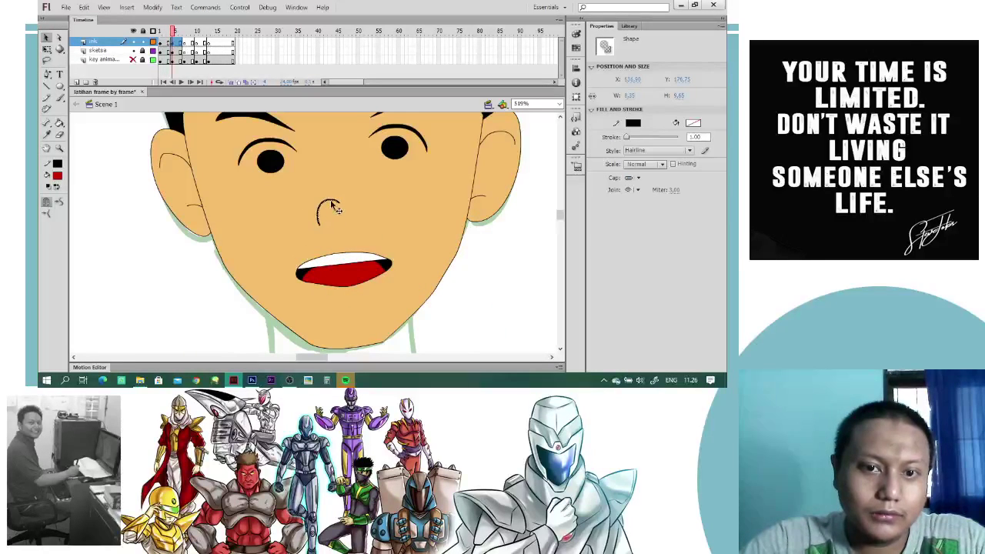
{"action": "mouse_move", "coordinate": [179, 36]}
{"action": "left_mouse_down"}
{"action": "mouse_move", "coordinate": [165, 39]}
{"action": "mouse_move", "coordinate": [184, 43]}
{"action": "left_mouse_up"}
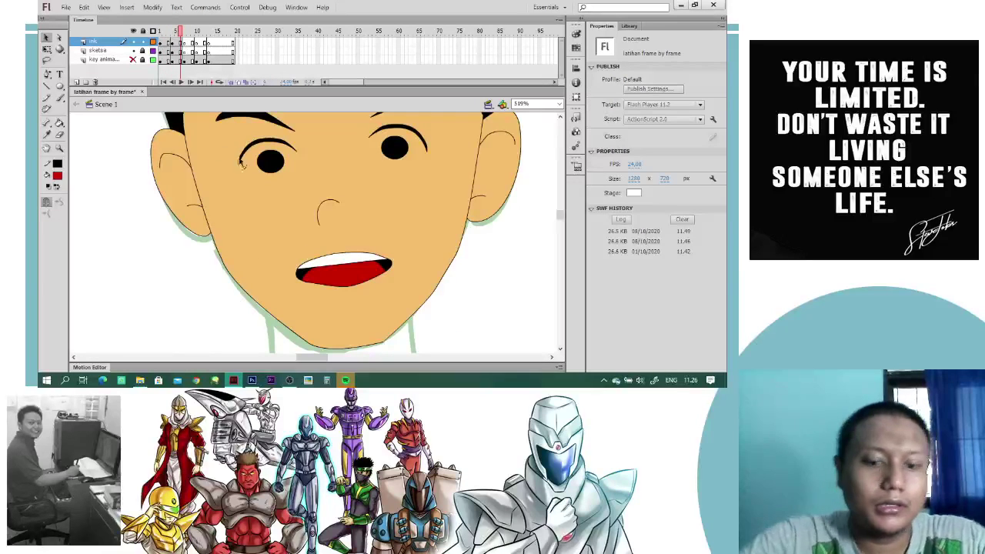
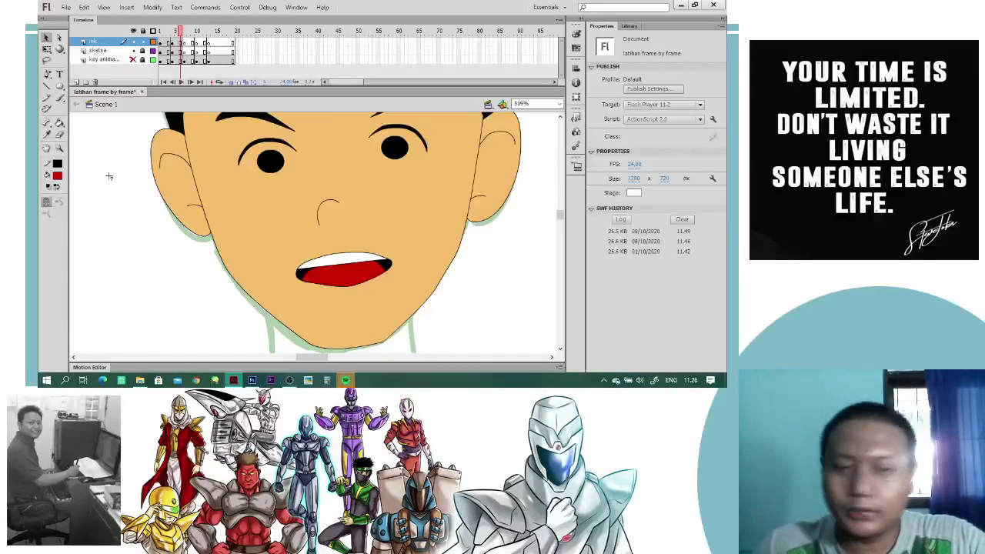
- Save the file and set the Pencil tool's stroke colour to bright green
{"action": "key", "text": "y"}
{"action": "key", "text": "ctrl+equal"}
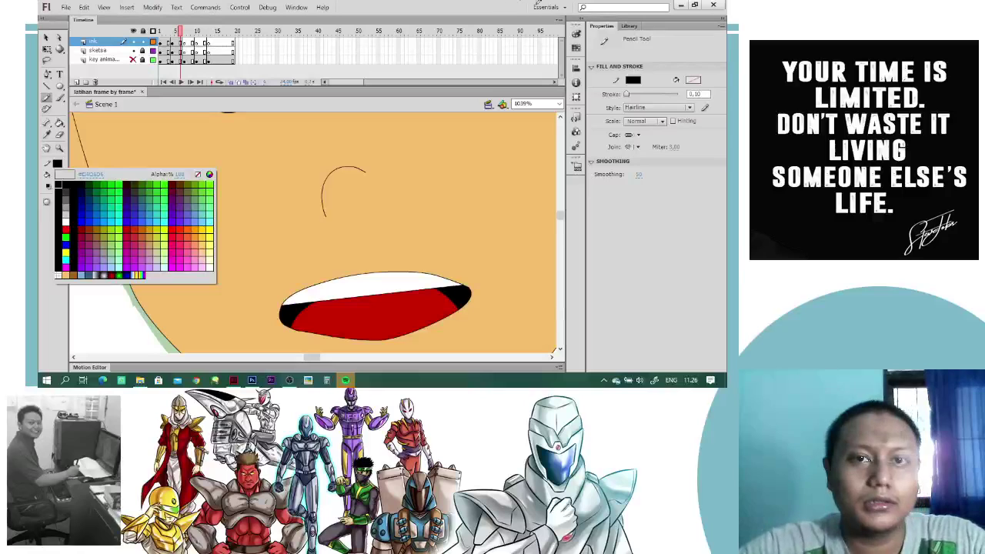
{"action": "left_click", "coordinate": [59, 185]}
{"action": "key", "text": "ctrl+s"}
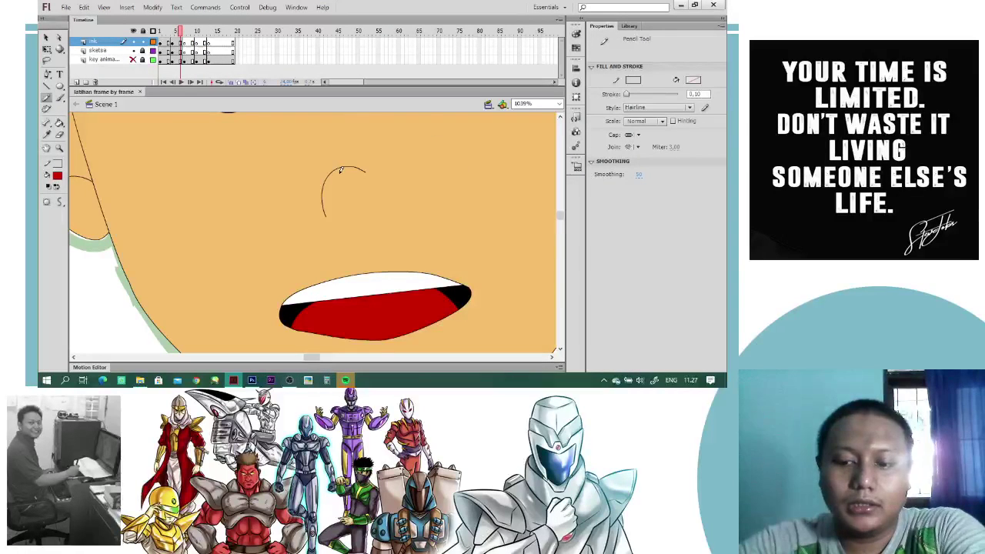
{"action": "key", "text": "ctrl+equal"}
{"action": "key", "text": "ctrl+minus"}
{"action": "key", "text": "ctrl+minus"}
{"action": "key", "text": "ctrl+equal"}
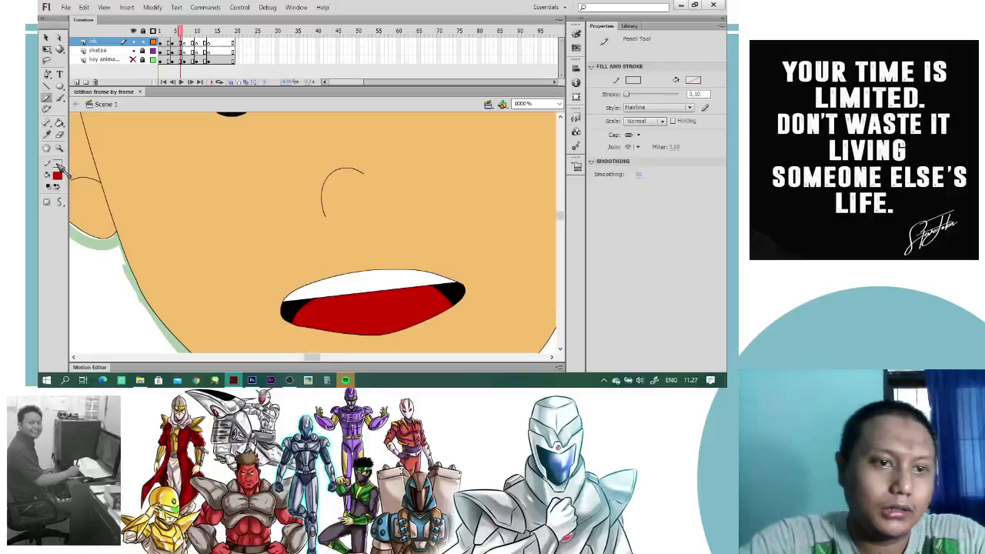
{"action": "left_click", "coordinate": [58, 165]}
{"action": "left_click", "coordinate": [209, 185]}
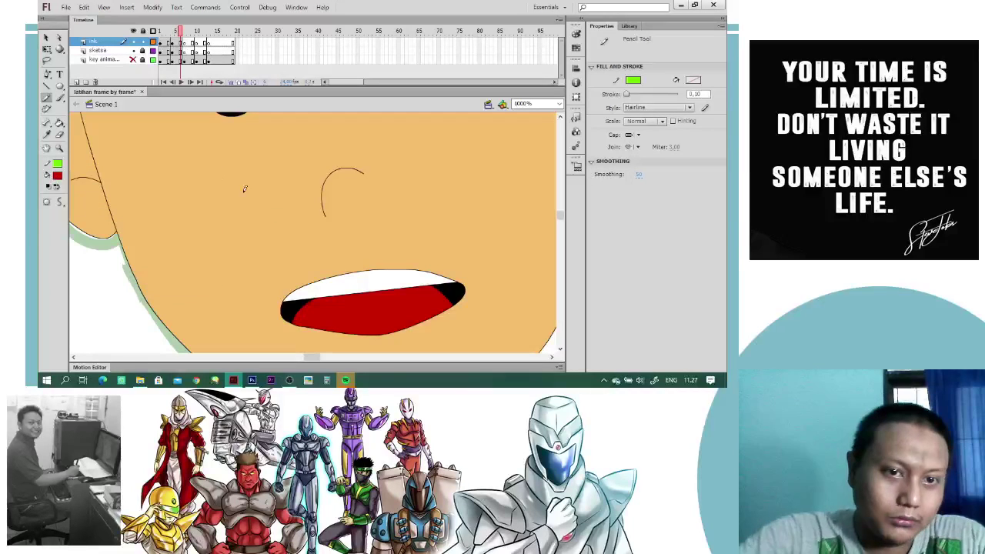
- Draw a curved green guide line under each eye to close both eye outlines
{"action": "key", "text": "ctrl+minus"}
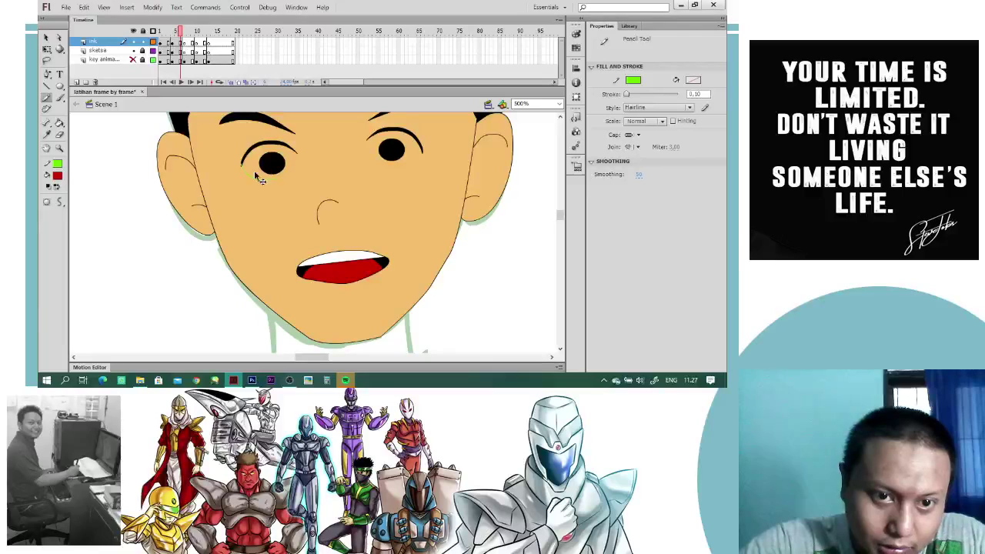
{"action": "left_click_drag", "start_coordinate": [274, 174], "coordinate": [290, 173]}
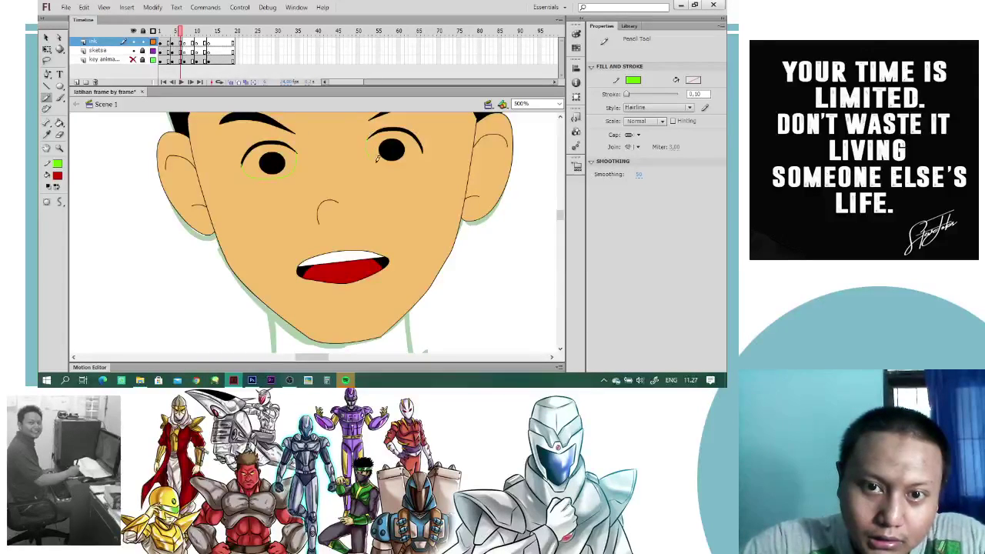
{"action": "left_click_drag", "start_coordinate": [412, 159], "coordinate": [423, 142]}
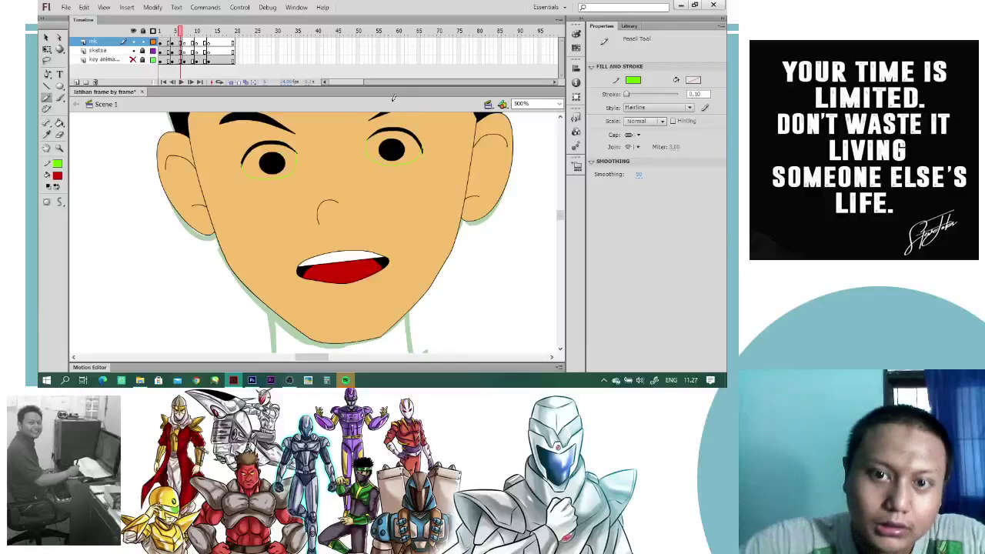
- Fill the enclosed area around both pupils with white
{"action": "left_click", "coordinate": [56, 175]}
{"action": "left_click", "coordinate": [70, 235]}
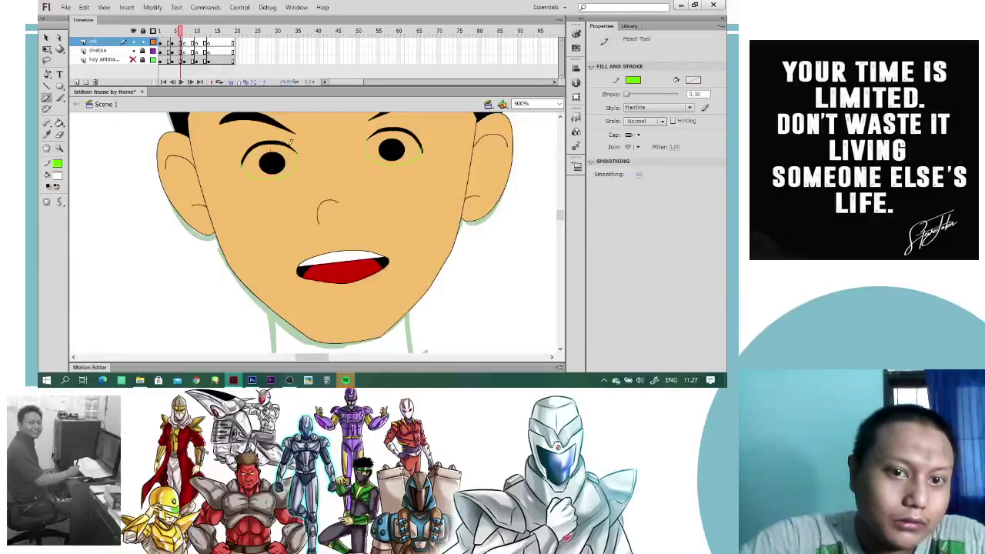
{"action": "key", "text": "k"}
{"action": "left_click", "coordinate": [287, 153]}
{"action": "left_click", "coordinate": [383, 138]}
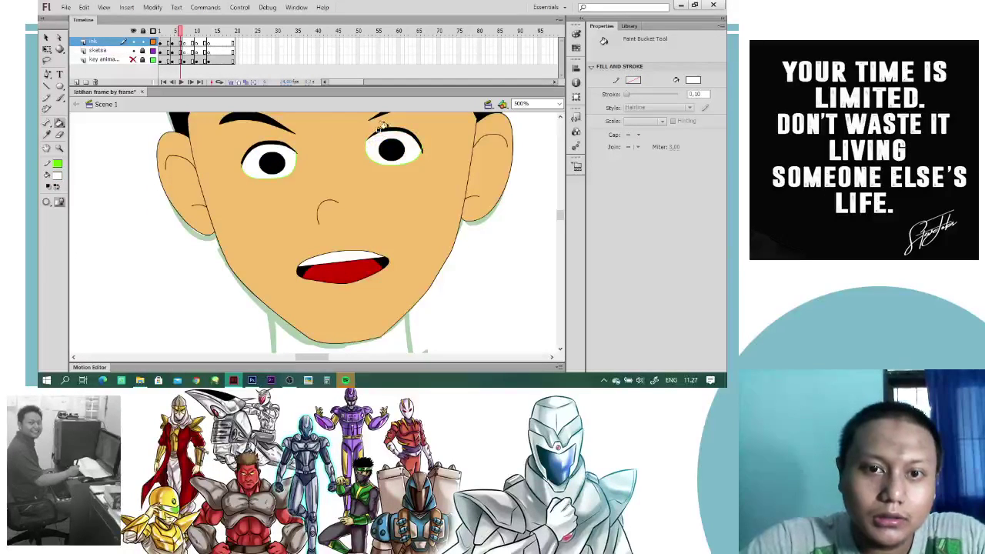
{"action": "key", "text": "v"}
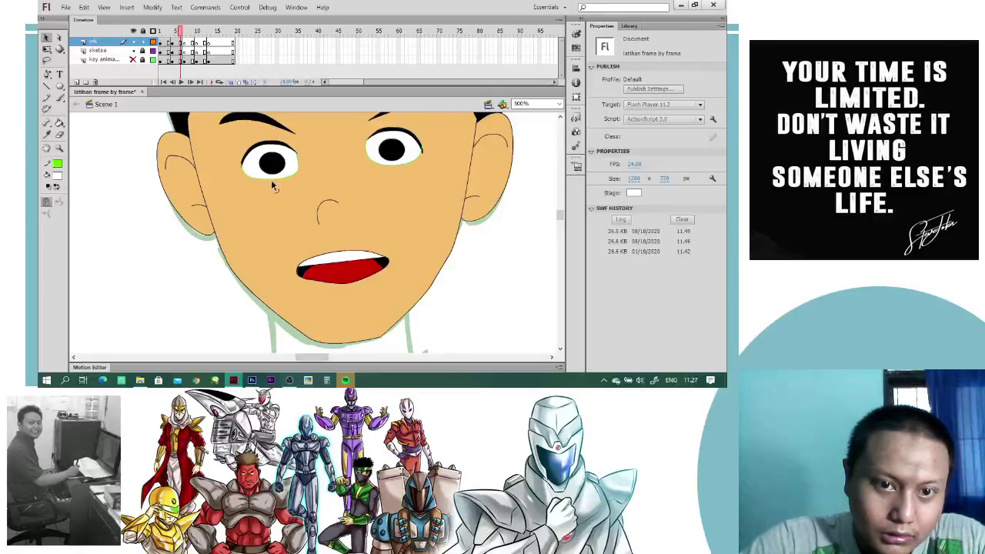
- Bend the green lower edges of both eyes slightly downward
{"action": "left_click_drag", "start_coordinate": [271, 179], "coordinate": [272, 182]}
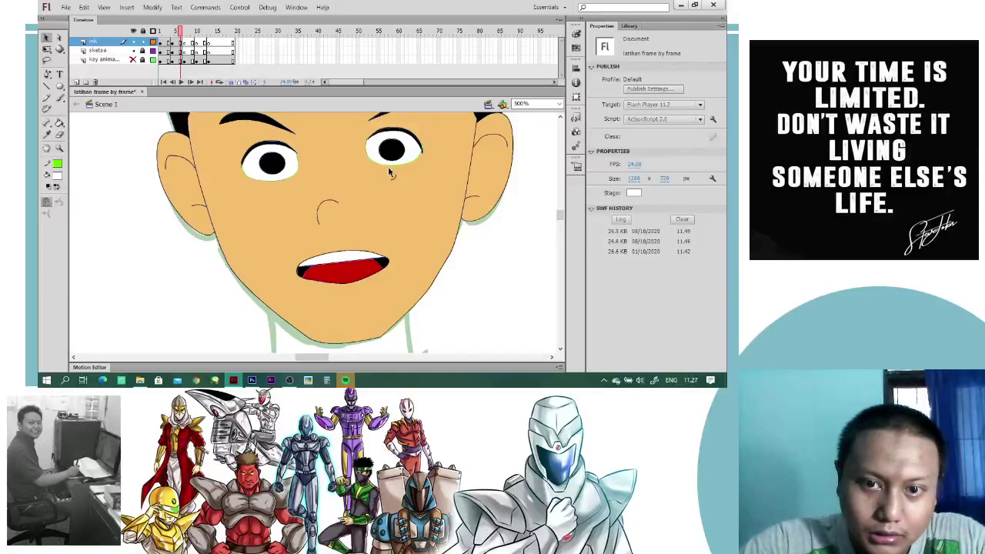
{"action": "left_click_drag", "start_coordinate": [389, 165], "coordinate": [389, 169]}
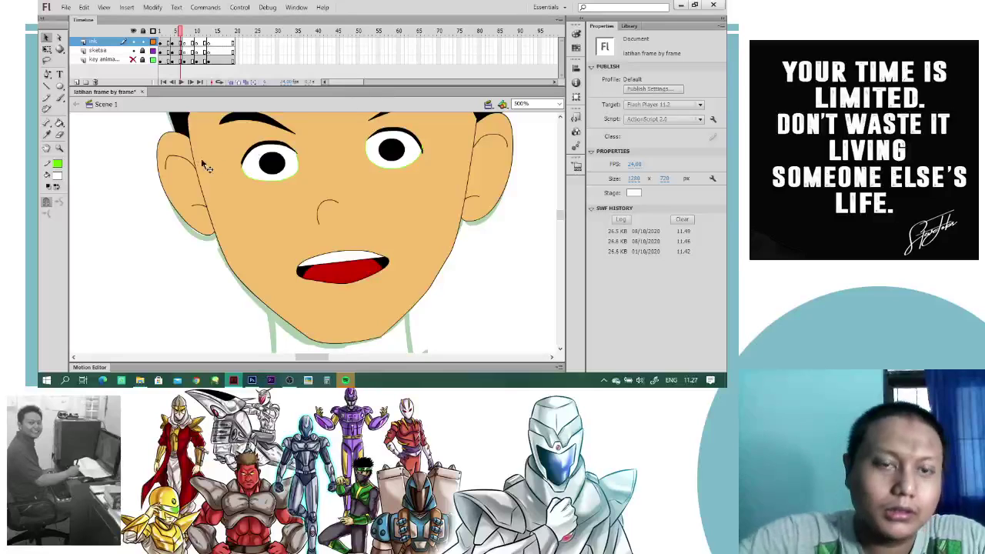
- Paint small white brush highlights on the pupils of both eyes
{"action": "key", "text": "o"}
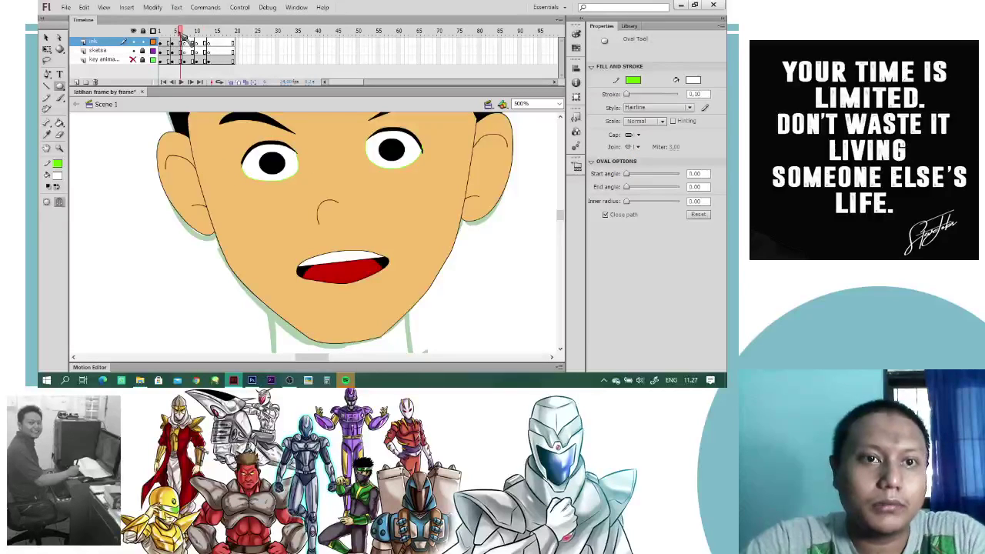
{"action": "left_click", "coordinate": [166, 39]}
{"action": "left_click", "coordinate": [175, 39]}
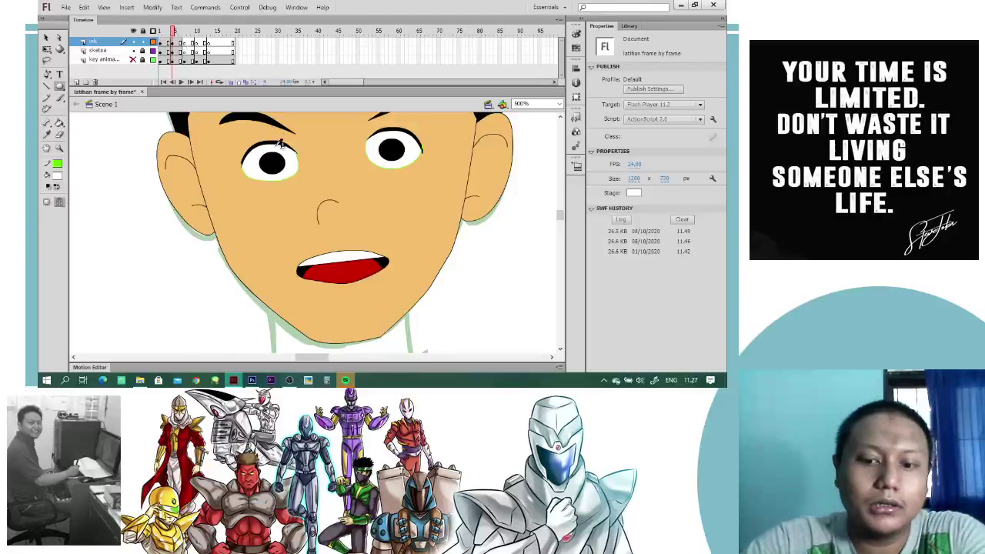
{"action": "key", "text": "b"}
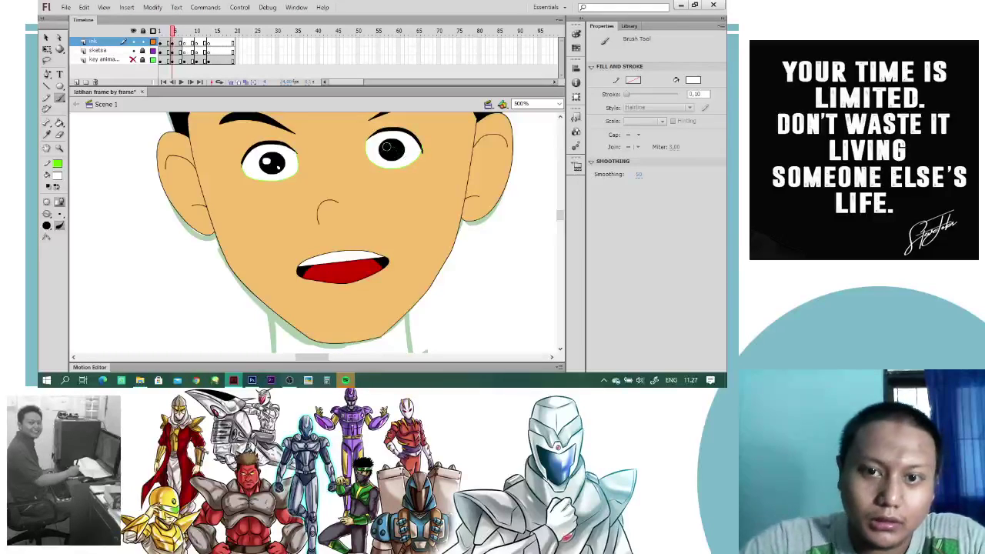
{"action": "left_click", "coordinate": [398, 154]}
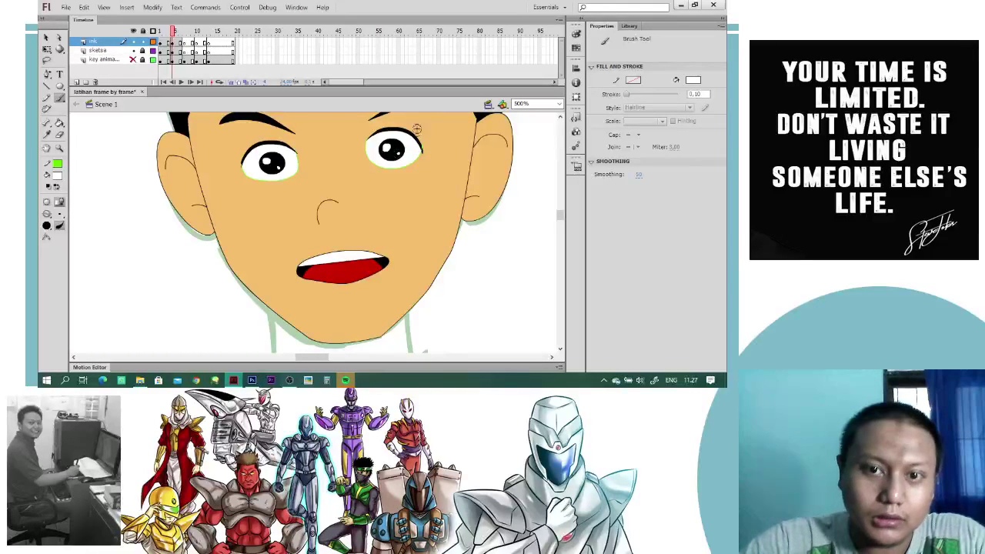
- Delete the green lines beneath both eyes
{"action": "key", "text": "v"}
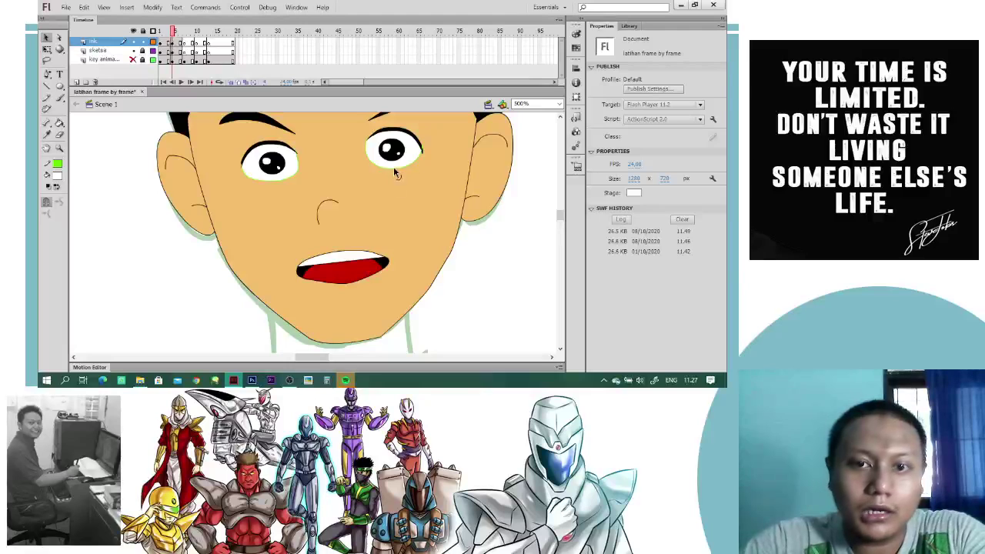
{"action": "left_click", "coordinate": [399, 177]}
{"action": "key", "text": "Delete"}
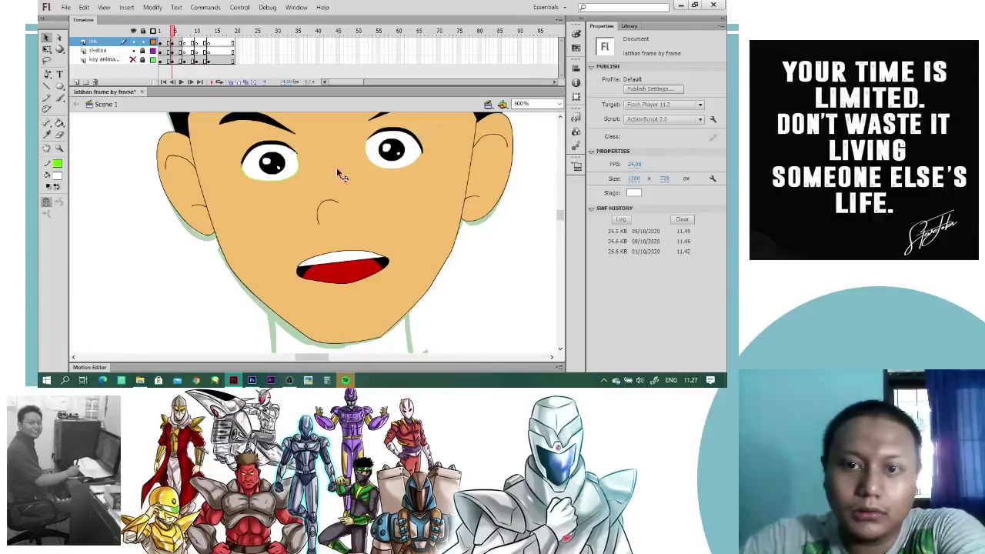
{"action": "left_click", "coordinate": [288, 179]}
{"action": "key", "text": "Delete"}
{"action": "left_click_drag", "start_coordinate": [352, 154], "coordinate": [357, 173]}
{"action": "key", "text": "ctrl+minus"}
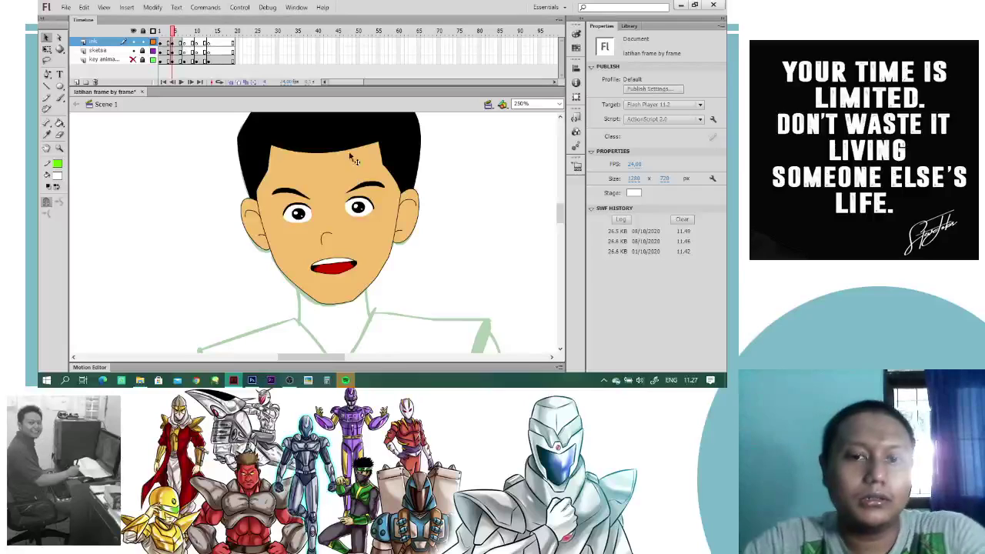
- Draw green pencil shadow boundaries down the side of the face from hairline to jaw and inside the opposite ear
{"action": "key", "text": "y"}
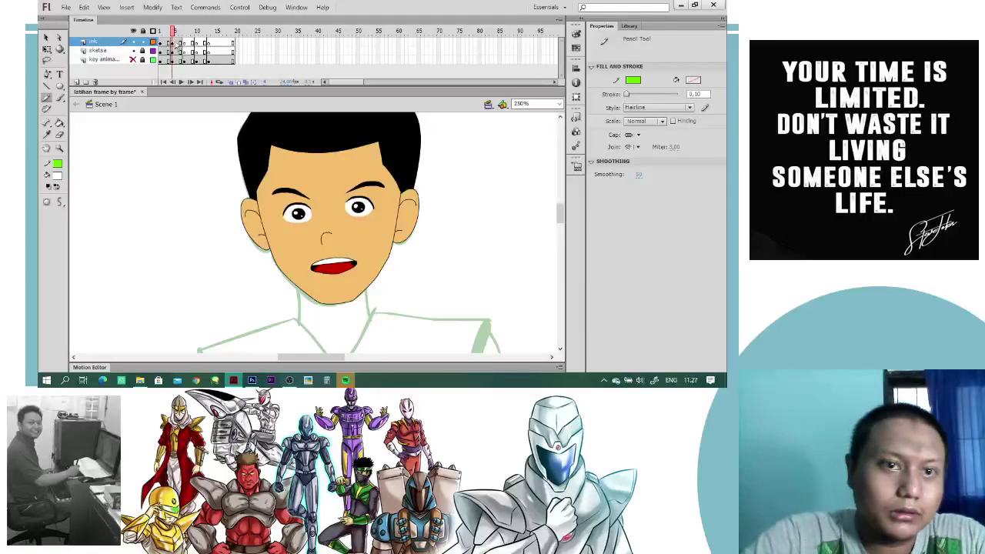
{"action": "left_click_drag", "start_coordinate": [173, 32], "coordinate": [176, 34]}
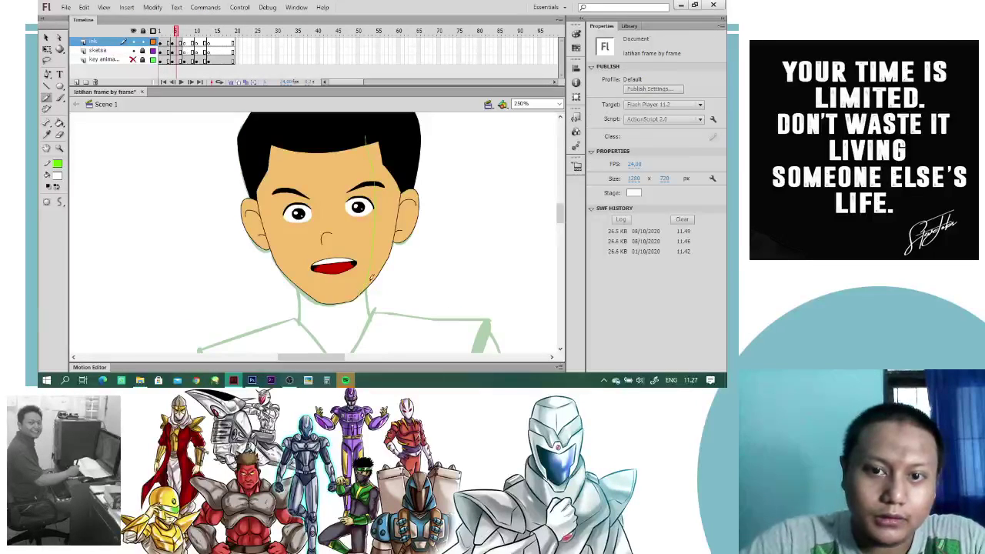
{"action": "left_click_drag", "start_coordinate": [372, 278], "coordinate": [363, 292]}
{"action": "key", "text": "ctrl+z"}
{"action": "left_click_drag", "start_coordinate": [354, 131], "coordinate": [366, 290]}
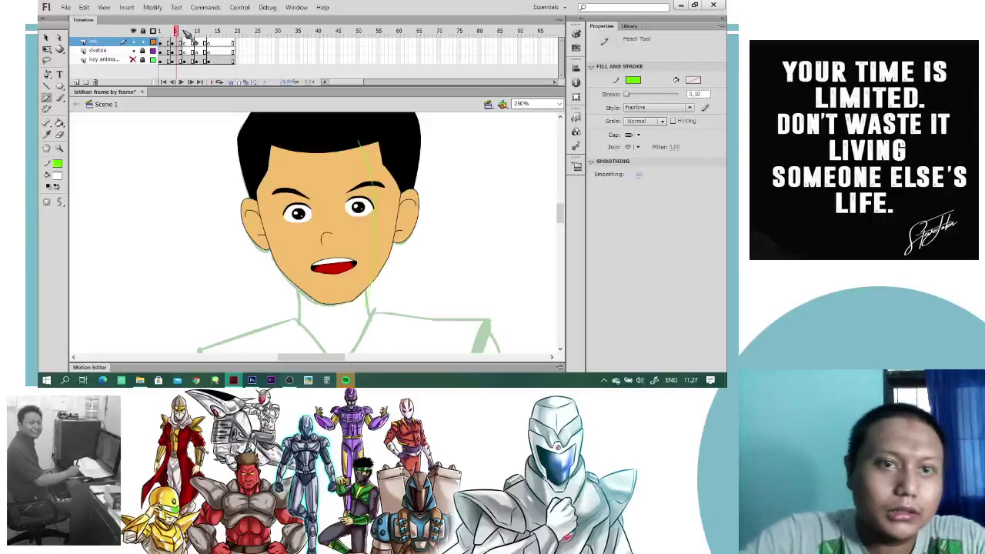
{"action": "mouse_move", "coordinate": [176, 32]}
{"action": "left_mouse_down"}
{"action": "mouse_move", "coordinate": [165, 34]}
{"action": "mouse_move", "coordinate": [176, 35]}
{"action": "left_mouse_up"}
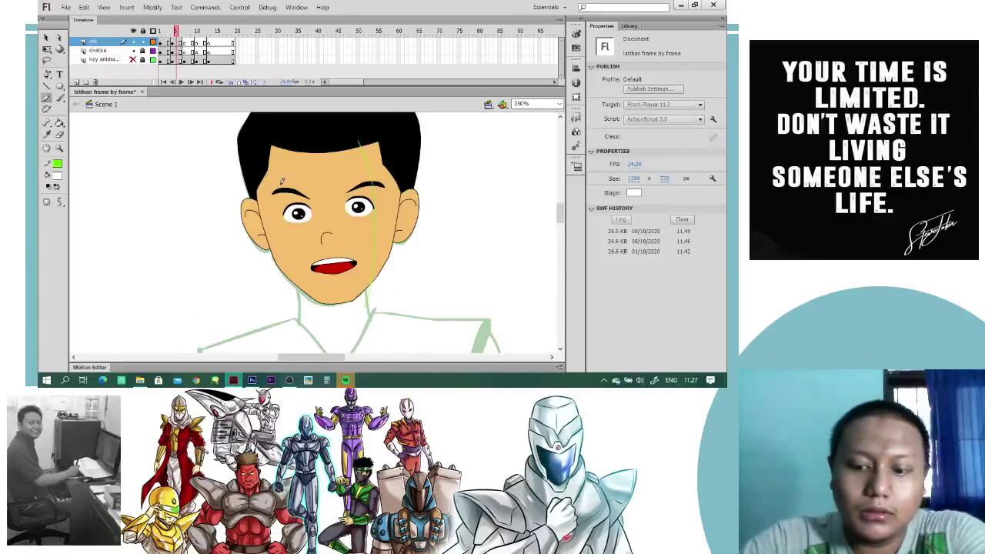
{"action": "key", "text": "ctrl+equal"}
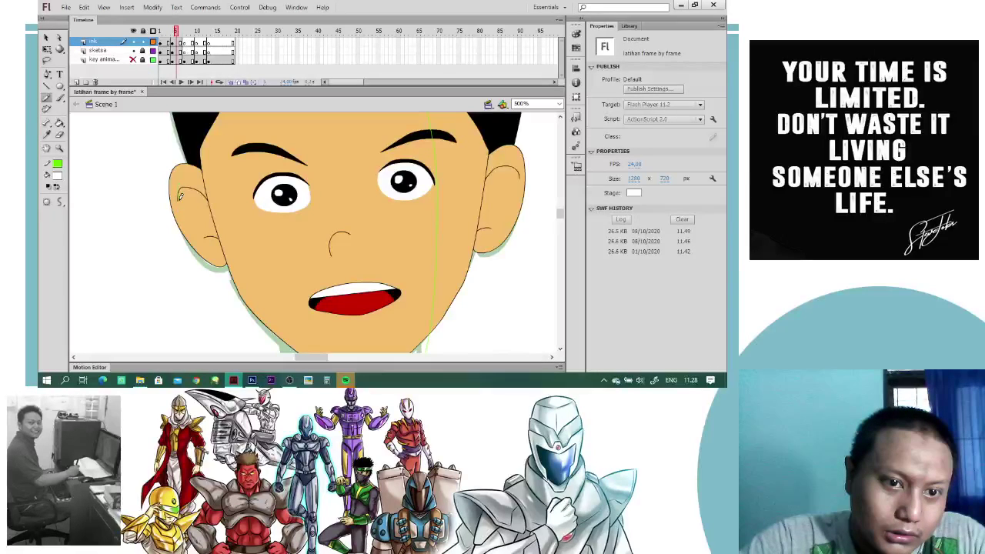
- Sample the brown skin shadow from the first pose and fill the face's shadow side, the ear beside it and the opposite inner ear
{"action": "key", "text": "y"}
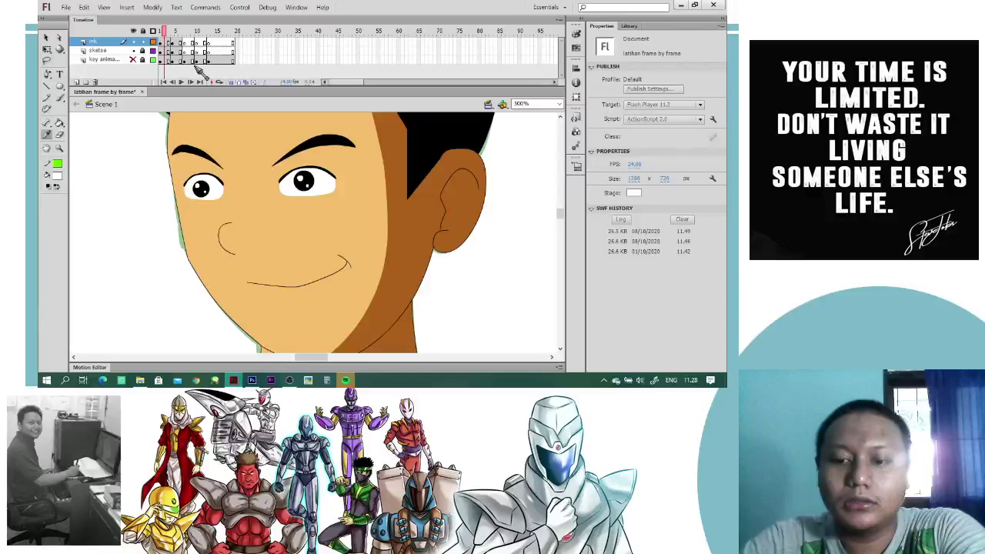
{"action": "left_click", "coordinate": [393, 210]}
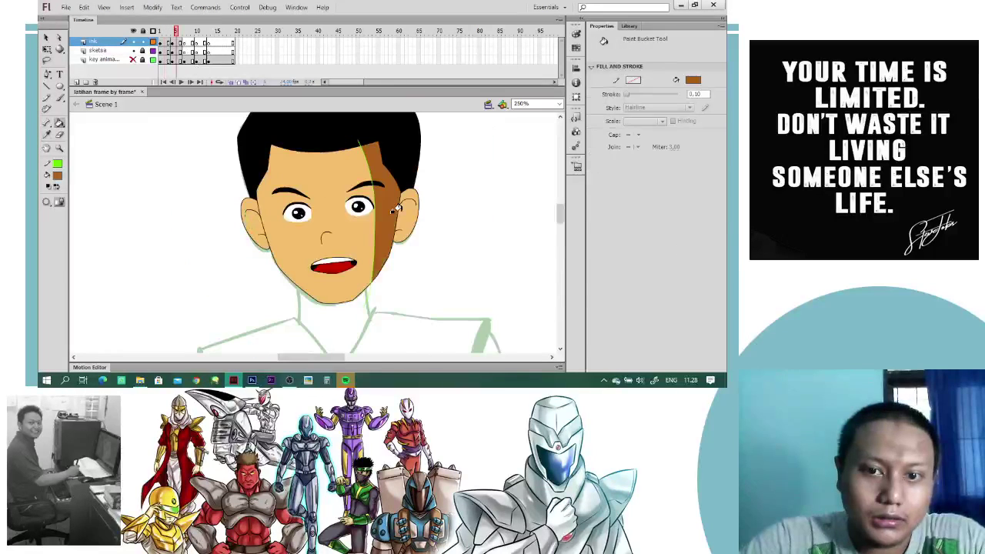
{"action": "left_click", "coordinate": [402, 213]}
{"action": "left_click", "coordinate": [252, 221]}
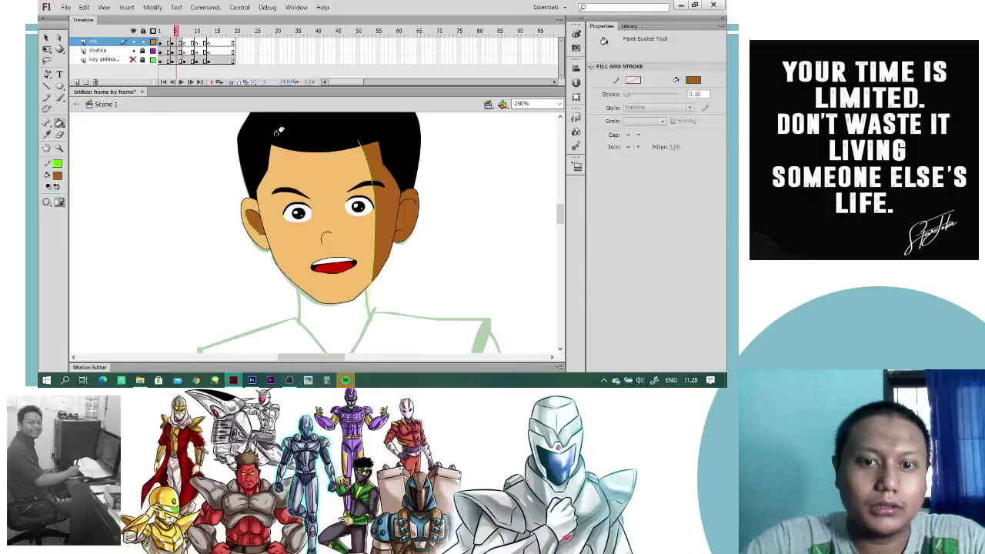
- Delete the green shadow boundary lines on the ear and face and save the document
{"action": "key", "text": "v"}
{"action": "left_click", "coordinate": [254, 230]}
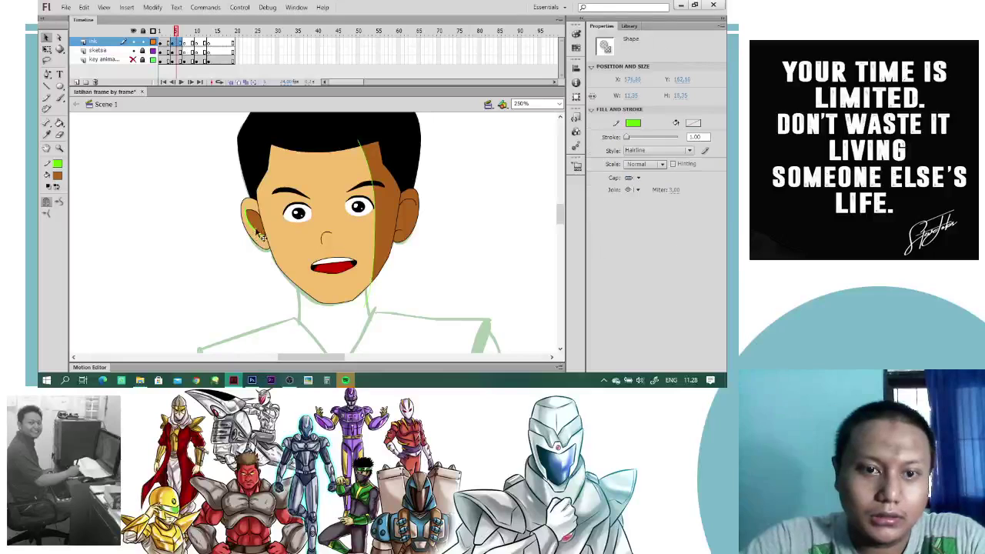
{"action": "key", "text": "Delete"}
{"action": "key", "text": "Delete"}
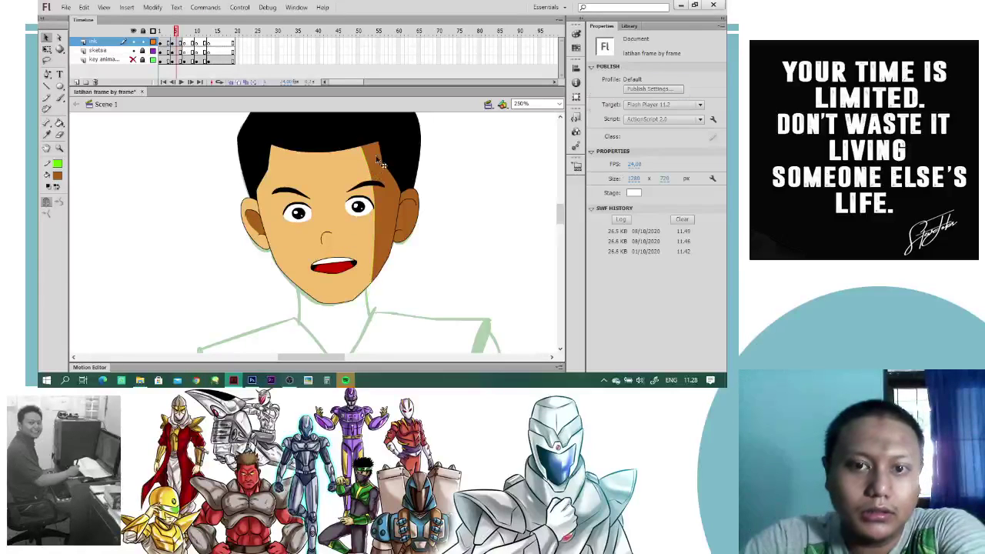
{"action": "key", "text": "ctrl+s"}
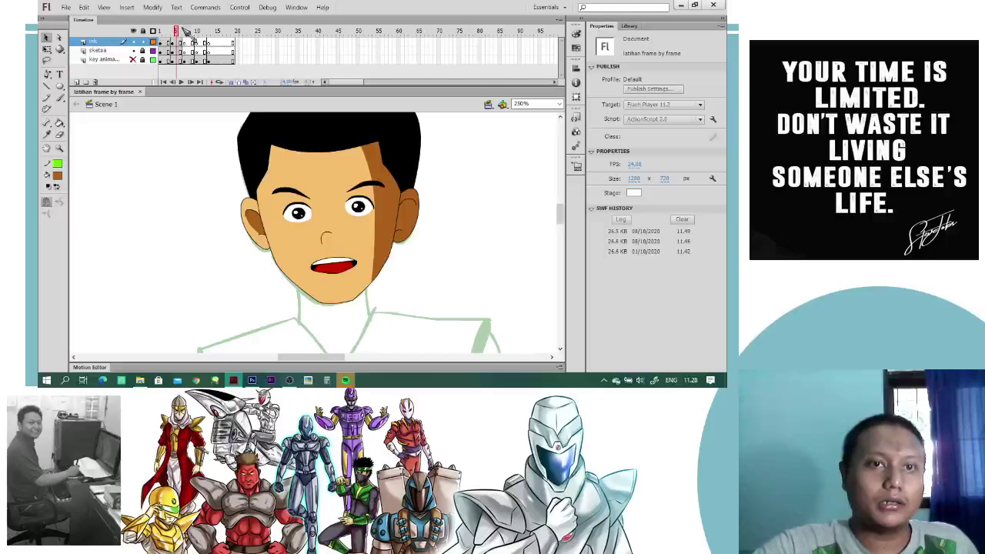
- Curve the edge of the brown face shadow slightly toward the ear
{"action": "left_click_drag", "start_coordinate": [176, 31], "coordinate": [182, 31]}
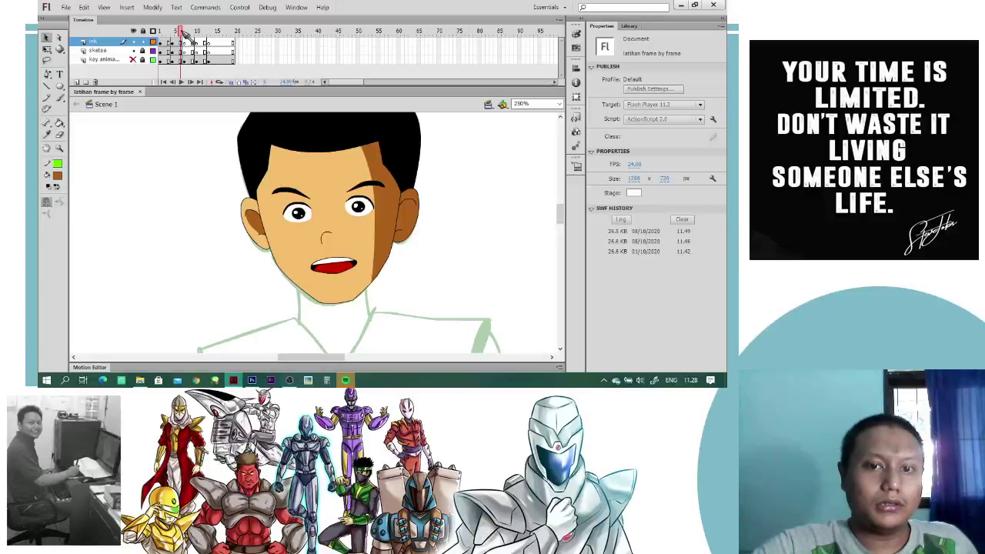
{"action": "left_click_drag", "start_coordinate": [376, 234], "coordinate": [381, 234]}
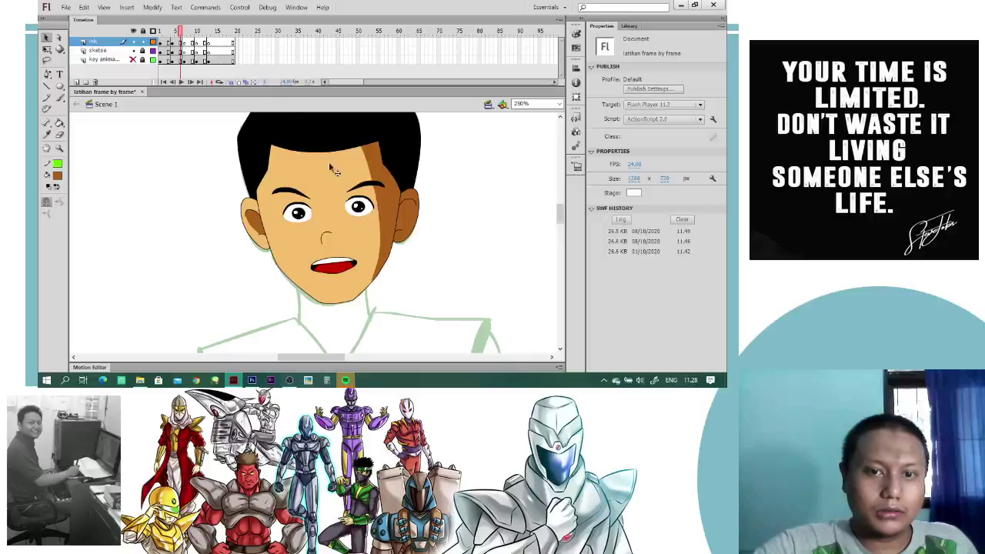
{"action": "left_click", "coordinate": [290, 380]}
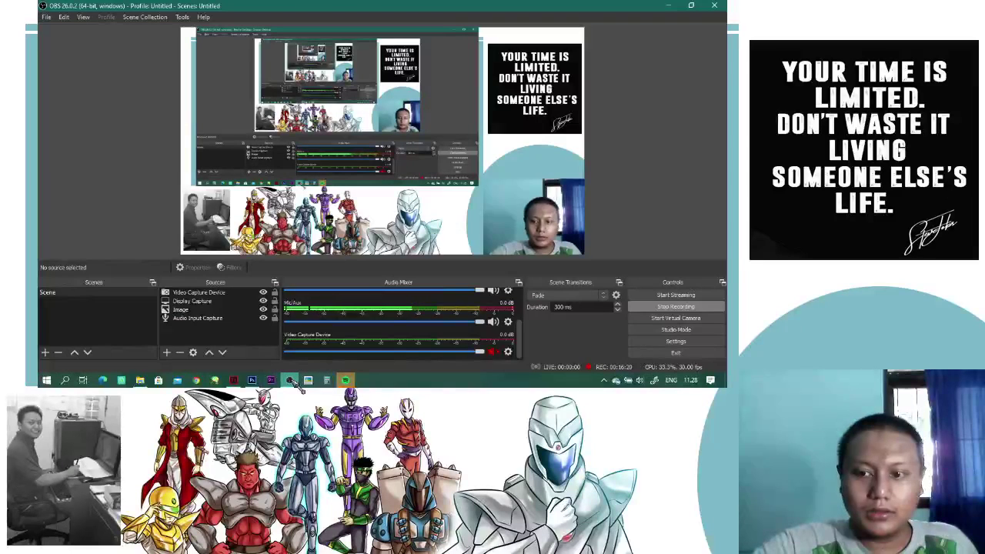
{"action": "left_click", "coordinate": [290, 380]}
- Set the Pencil stroke colour to black and save the document
{"action": "key", "text": "y"}
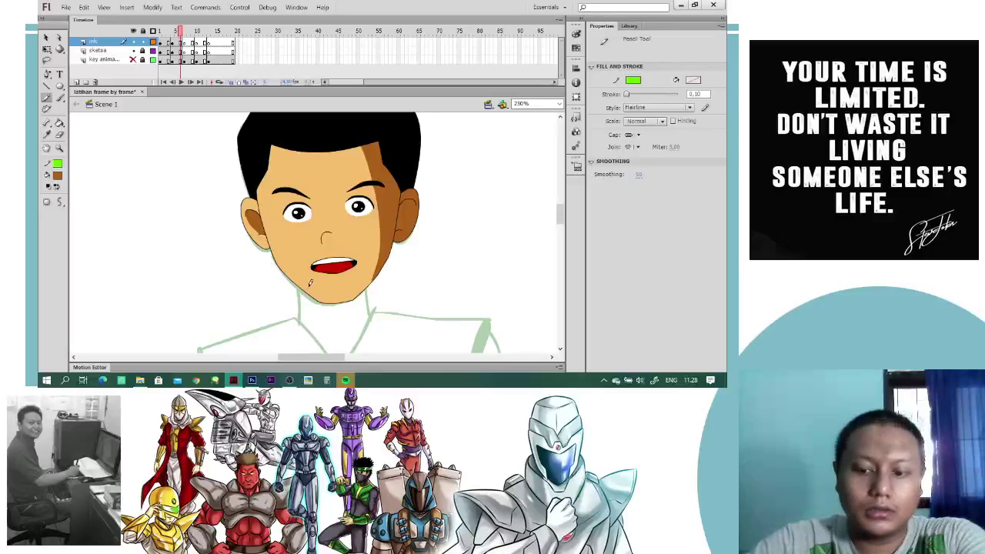
{"action": "key", "text": "ctrl+="}
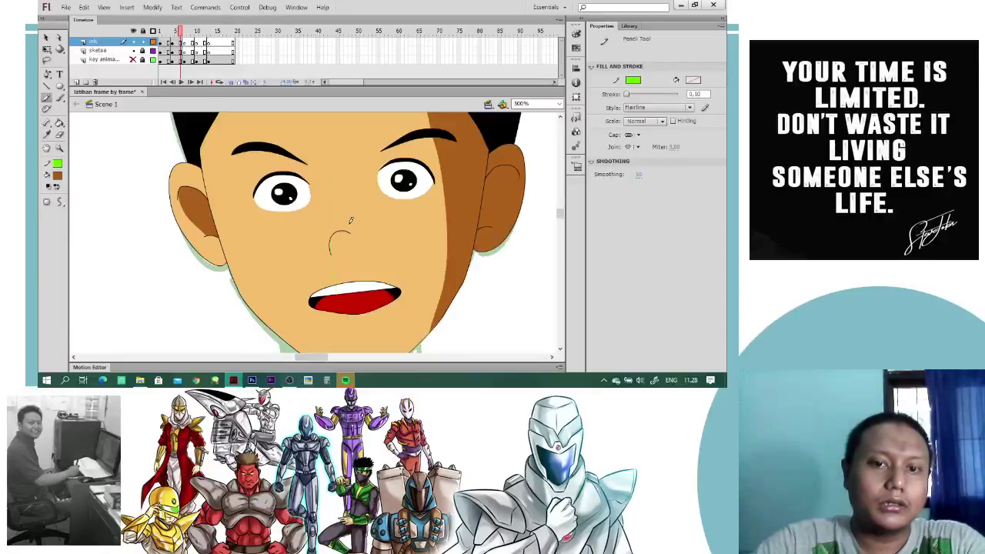
{"action": "left_click", "coordinate": [67, 168]}
{"action": "left_click", "coordinate": [57, 183]}
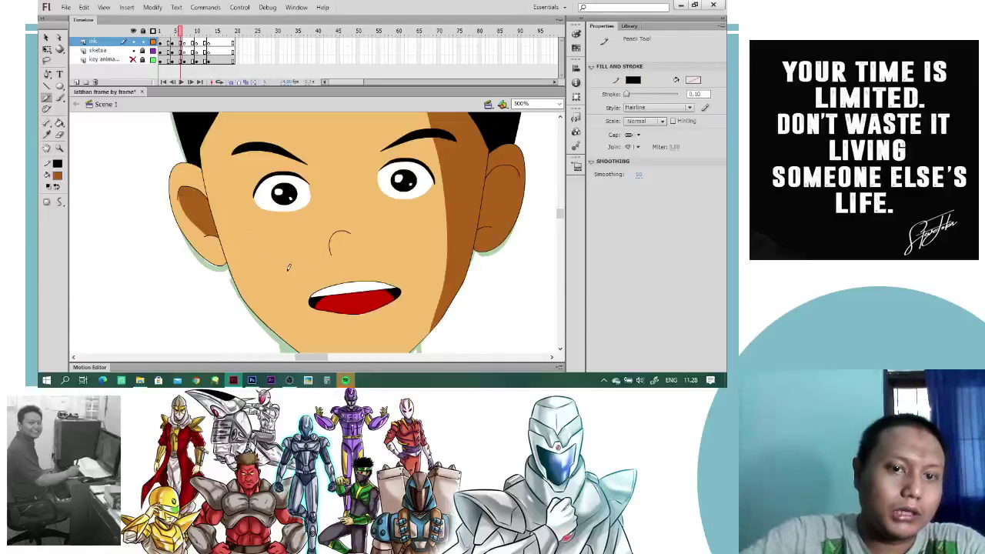
{"action": "key", "text": "ctrl+s"}
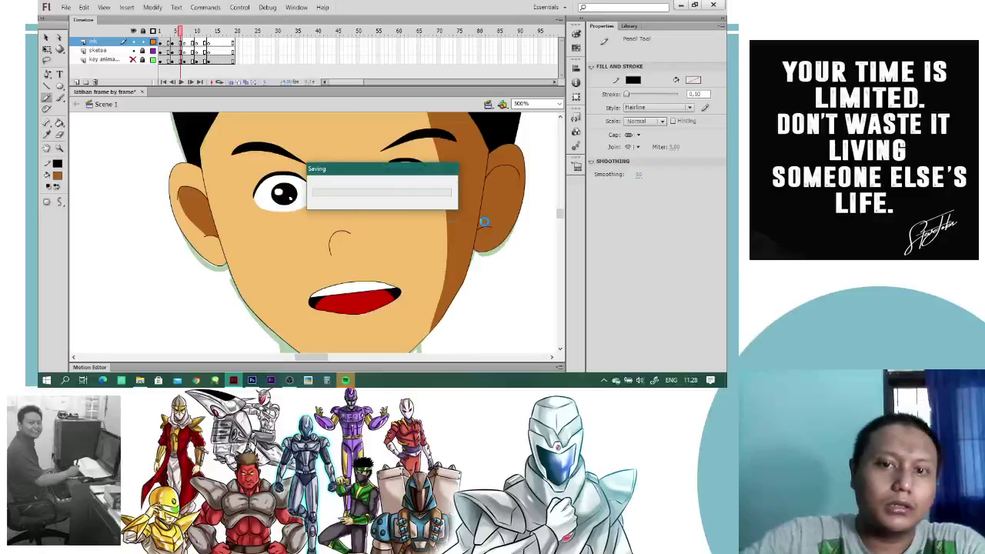
- Trace both sides of the neck and the V-shaped collar in black over the green sketch
{"action": "left_click_drag", "start_coordinate": [564, 215], "coordinate": [563, 221]}
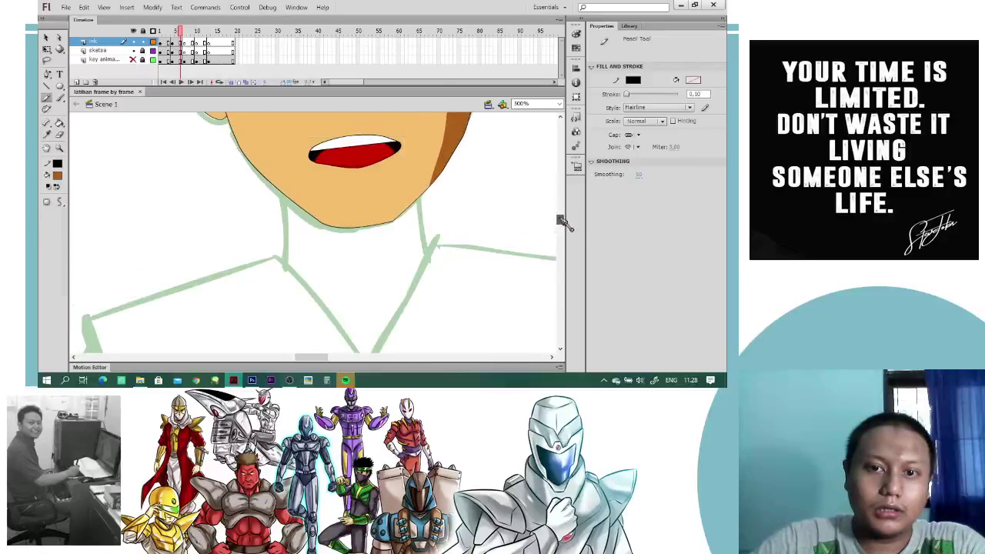
{"action": "left_click_drag", "start_coordinate": [283, 186], "coordinate": [284, 268]}
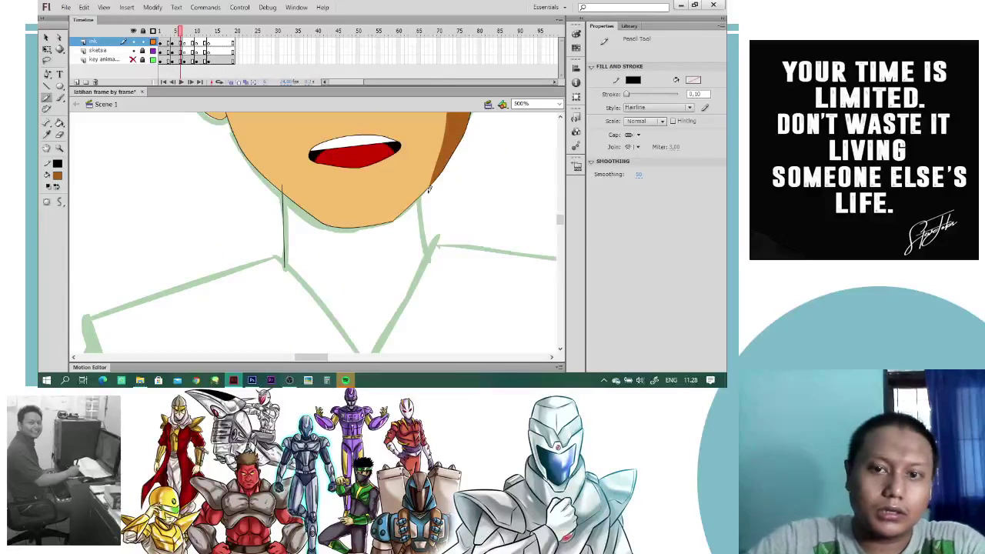
{"action": "left_click_drag", "start_coordinate": [422, 178], "coordinate": [433, 260]}
{"action": "left_click_drag", "start_coordinate": [290, 256], "coordinate": [365, 361]}
{"action": "left_click_drag", "start_coordinate": [378, 306], "coordinate": [362, 236]}
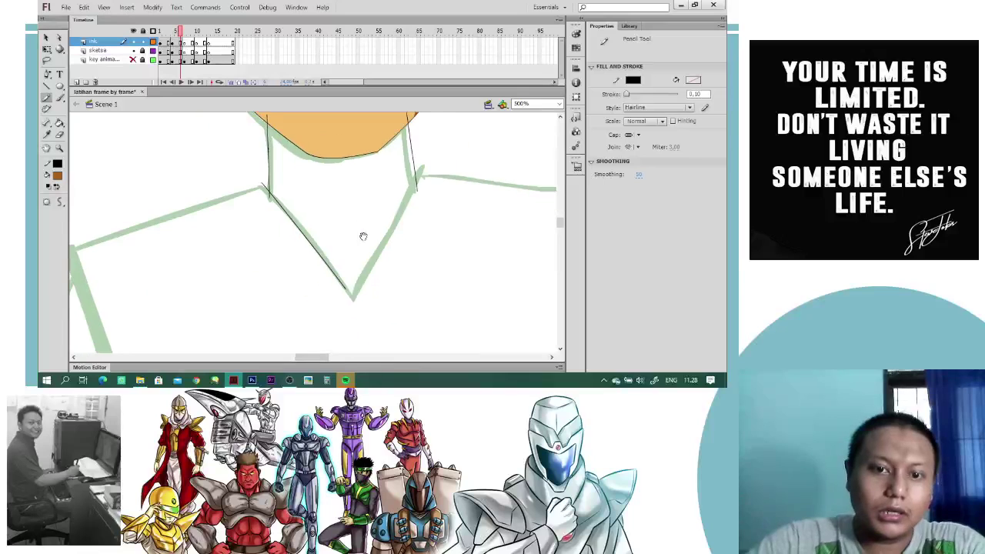
{"action": "left_click_drag", "start_coordinate": [360, 291], "coordinate": [435, 160]}
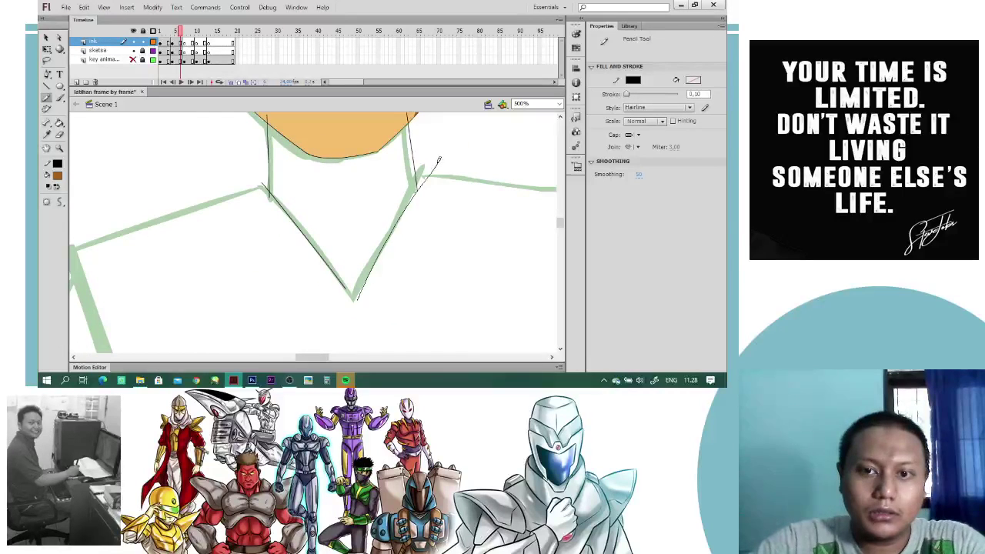
- Trace the top lines of both shoulders outward from the collar over the green sketch
{"action": "left_click_drag", "start_coordinate": [298, 251], "coordinate": [429, 177]}
{"action": "left_click_drag", "start_coordinate": [187, 180], "coordinate": [407, 108]}
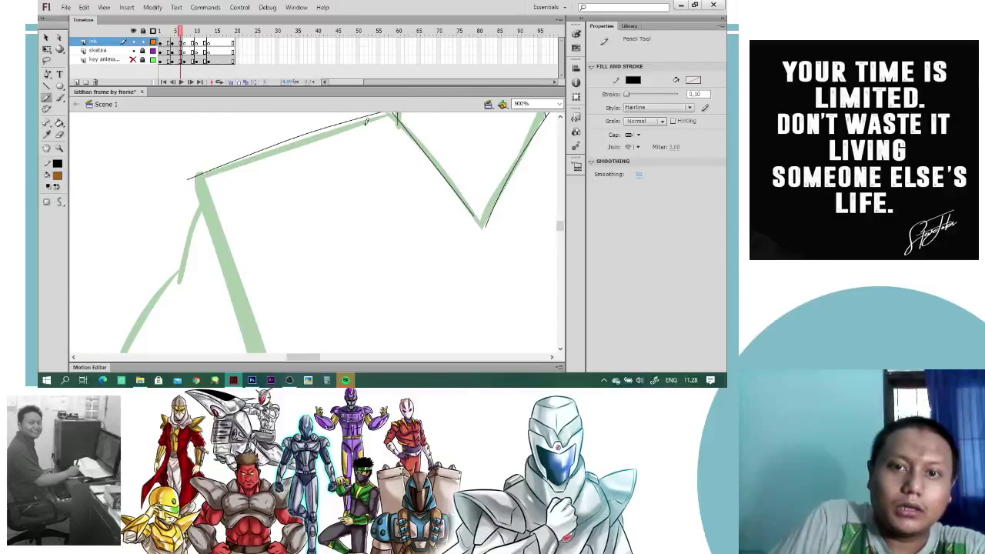
{"action": "left_click_drag", "start_coordinate": [298, 171], "coordinate": [297, 210]}
{"action": "left_click_drag", "start_coordinate": [485, 206], "coordinate": [252, 211]}
{"action": "left_click_drag", "start_coordinate": [323, 144], "coordinate": [584, 168]}
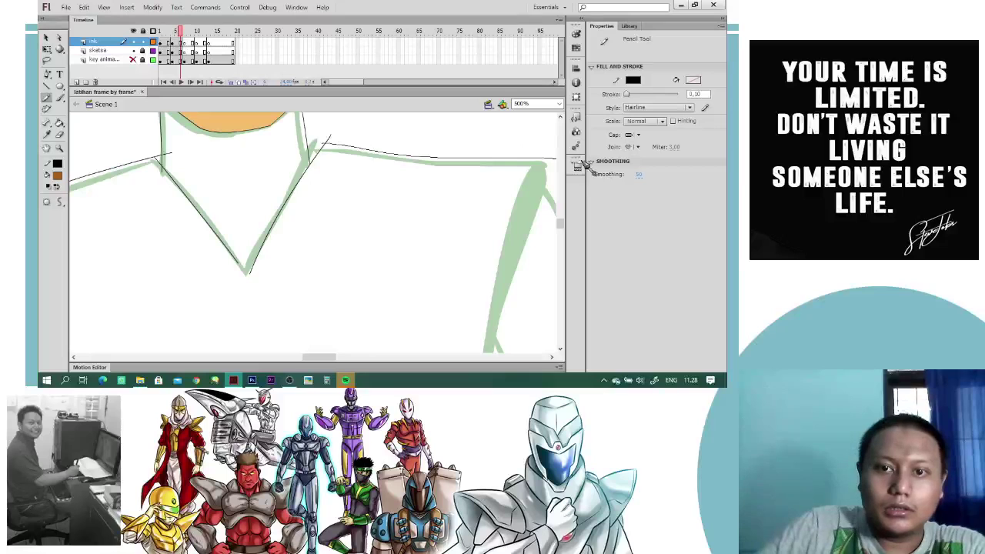
- Trace the torso's side on the left of the drawing down to the shirt's lower corner in black
{"action": "left_click_drag", "start_coordinate": [288, 223], "coordinate": [428, 186]}
{"action": "left_click_drag", "start_coordinate": [212, 262], "coordinate": [269, 205]}
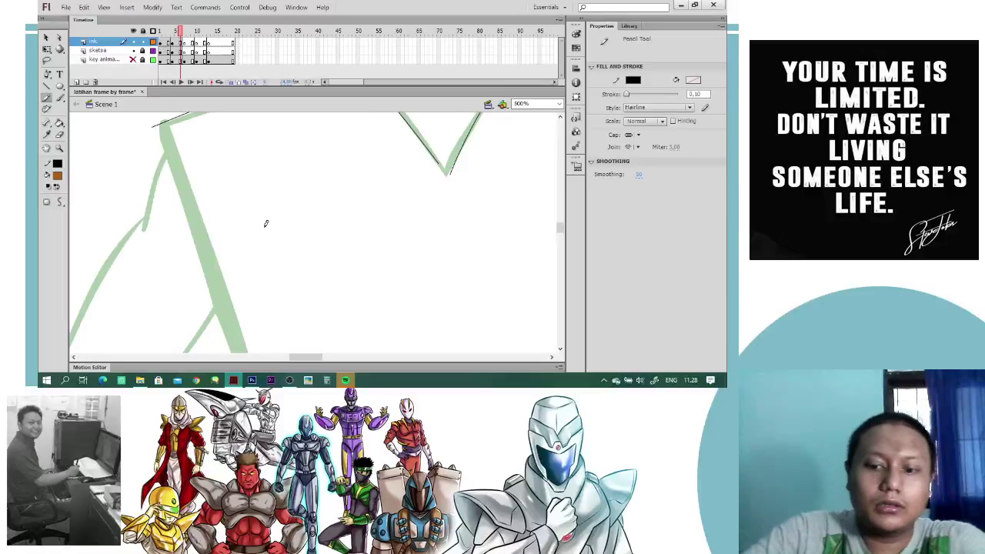
{"action": "key", "text": "ctrl+minus"}
{"action": "mouse_move", "coordinate": [239, 174]}
{"action": "left_mouse_down"}
{"action": "mouse_move", "coordinate": [284, 288]}
{"action": "mouse_move", "coordinate": [261, 195]}
{"action": "left_mouse_up"}
{"action": "left_click_drag", "start_coordinate": [241, 151], "coordinate": [247, 171]}
{"action": "mouse_move", "coordinate": [271, 252]}
{"action": "left_mouse_down"}
{"action": "mouse_move", "coordinate": [263, 212]}
{"action": "mouse_move", "coordinate": [264, 236]}
{"action": "left_mouse_up"}
{"action": "key", "text": "ctrl+z"}
{"action": "left_click_drag", "start_coordinate": [225, 134], "coordinate": [268, 243]}
{"action": "mouse_move", "coordinate": [274, 268]}
{"action": "left_mouse_down"}
{"action": "mouse_move", "coordinate": [257, 190]}
{"action": "mouse_move", "coordinate": [271, 278]}
{"action": "left_mouse_up"}
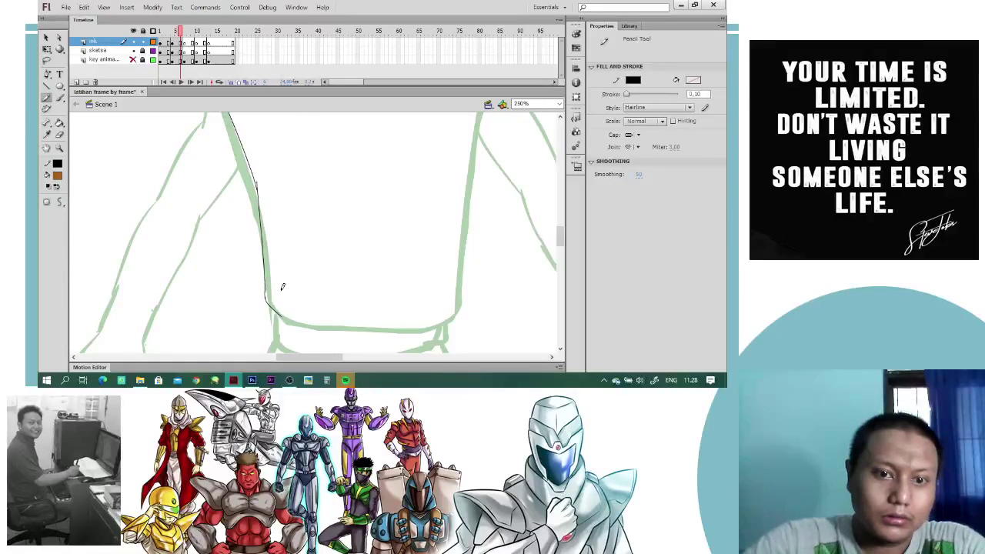
- Trace the torso's side on the right of the drawing down to the shirt's lower corner in black
{"action": "scroll", "coordinate": [446, 239], "scroll_direction": "up", "scroll_amount": 5}
{"action": "mouse_move", "coordinate": [487, 116]}
{"action": "left_mouse_down"}
{"action": "mouse_move", "coordinate": [460, 209]}
{"action": "mouse_move", "coordinate": [445, 346]}
{"action": "left_mouse_up"}
{"action": "scroll", "coordinate": [462, 149], "scroll_direction": "down", "scroll_amount": 4}
{"action": "key", "text": "ctrl+z"}
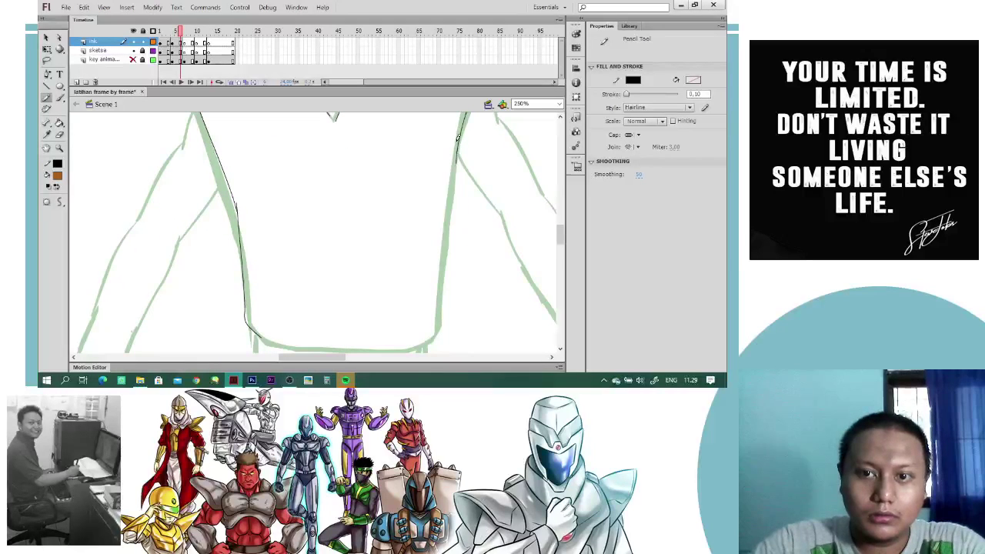
{"action": "left_click_drag", "start_coordinate": [458, 137], "coordinate": [428, 345]}
- Trace the shirt's curved hem and the lower edge of the waistband beneath it over the green sketch
{"action": "left_click_drag", "start_coordinate": [337, 343], "coordinate": [360, 258]}
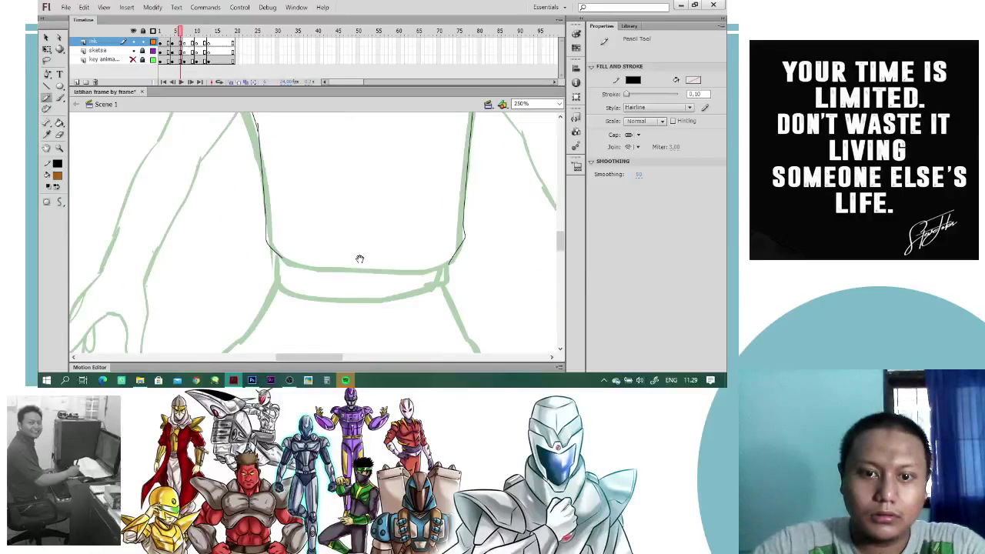
{"action": "left_click_drag", "start_coordinate": [282, 260], "coordinate": [446, 265]}
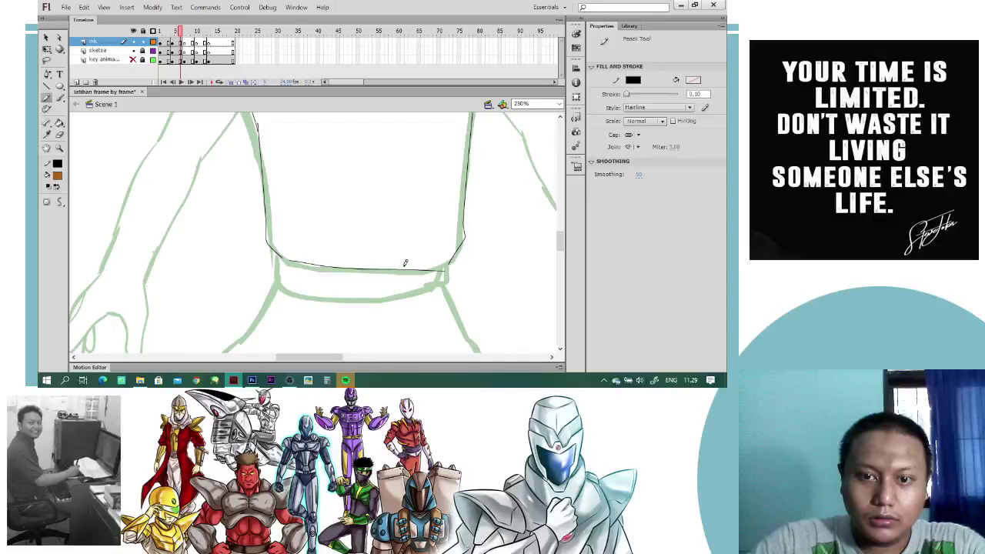
{"action": "key", "text": "ctrl+z"}
{"action": "left_click_drag", "start_coordinate": [289, 262], "coordinate": [436, 263]}
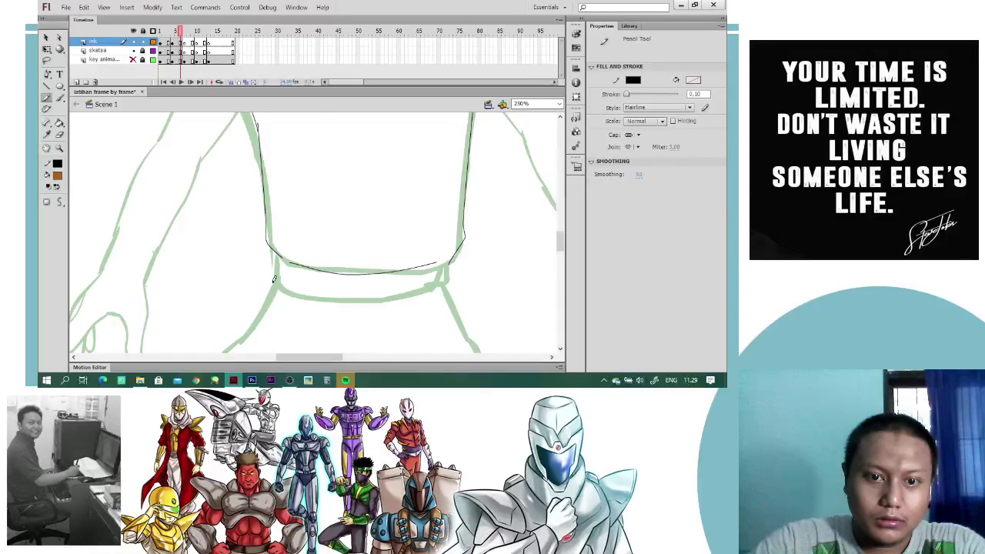
{"action": "left_click_drag", "start_coordinate": [274, 282], "coordinate": [443, 282]}
- Trace the outer and inner edges of the leg on the right of the drawing down to the ankle
{"action": "mouse_move", "coordinate": [284, 303]}
{"action": "left_mouse_down"}
{"action": "mouse_move", "coordinate": [308, 172]}
{"action": "mouse_move", "coordinate": [260, 206]}
{"action": "left_mouse_up"}
{"action": "mouse_move", "coordinate": [468, 151]}
{"action": "left_mouse_down"}
{"action": "mouse_move", "coordinate": [501, 213]}
{"action": "mouse_move", "coordinate": [434, 166]}
{"action": "mouse_move", "coordinate": [508, 329]}
{"action": "left_mouse_up"}
{"action": "key", "text": "ctrl+z"}
{"action": "mouse_move", "coordinate": [435, 164]}
{"action": "left_mouse_down"}
{"action": "mouse_move", "coordinate": [490, 316]}
{"action": "mouse_move", "coordinate": [473, 245]}
{"action": "left_mouse_up"}
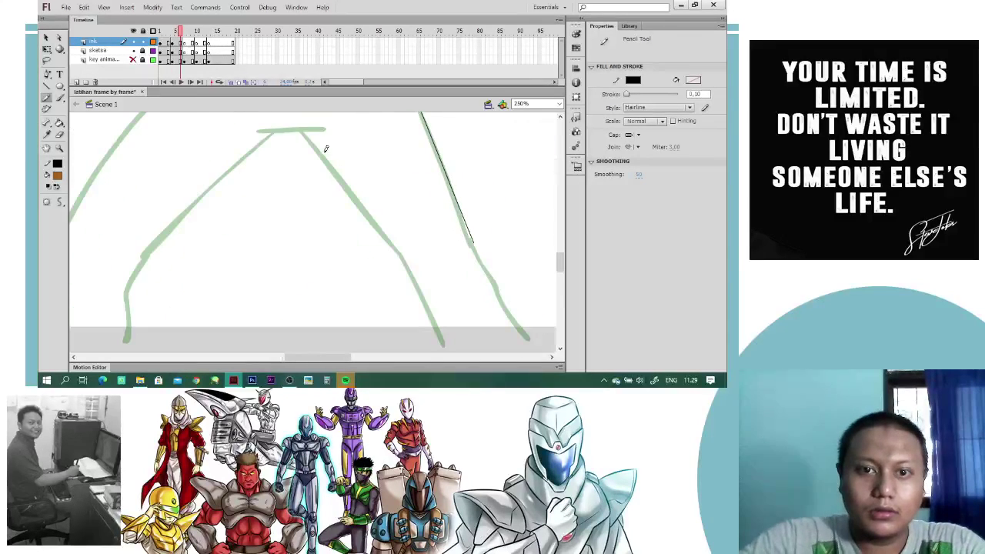
{"action": "mouse_move", "coordinate": [305, 137]}
{"action": "left_mouse_down"}
{"action": "mouse_move", "coordinate": [360, 207]}
{"action": "mouse_move", "coordinate": [416, 264]}
{"action": "mouse_move", "coordinate": [406, 278]}
{"action": "mouse_move", "coordinate": [404, 269]}
{"action": "mouse_move", "coordinate": [442, 348]}
{"action": "left_mouse_up"}
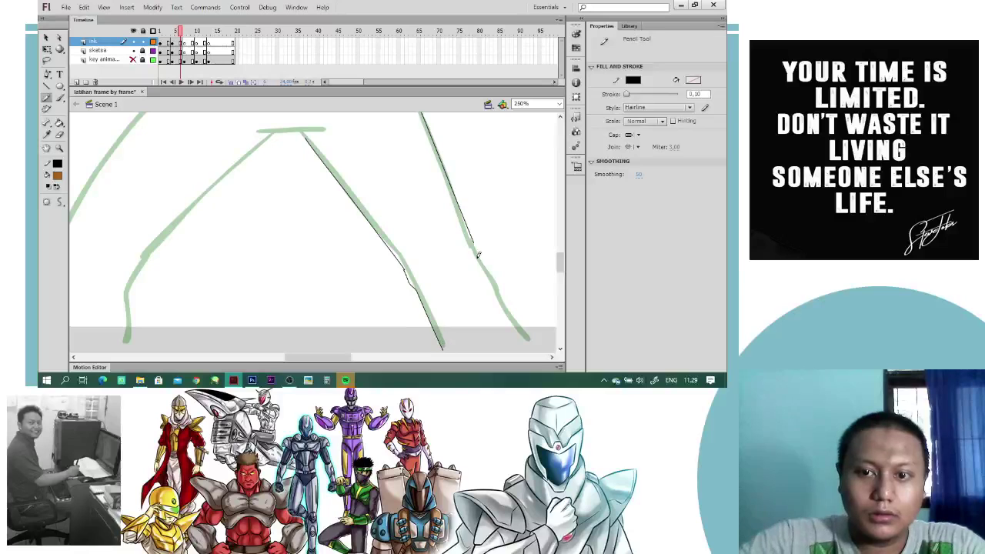
{"action": "left_click_drag", "start_coordinate": [487, 258], "coordinate": [522, 333]}
- Trace the crotch line and both edges of the leg on the left of the drawing down to the ankle
{"action": "left_click_drag", "start_coordinate": [321, 139], "coordinate": [457, 213]}
{"action": "left_click_drag", "start_coordinate": [343, 181], "coordinate": [348, 163]}
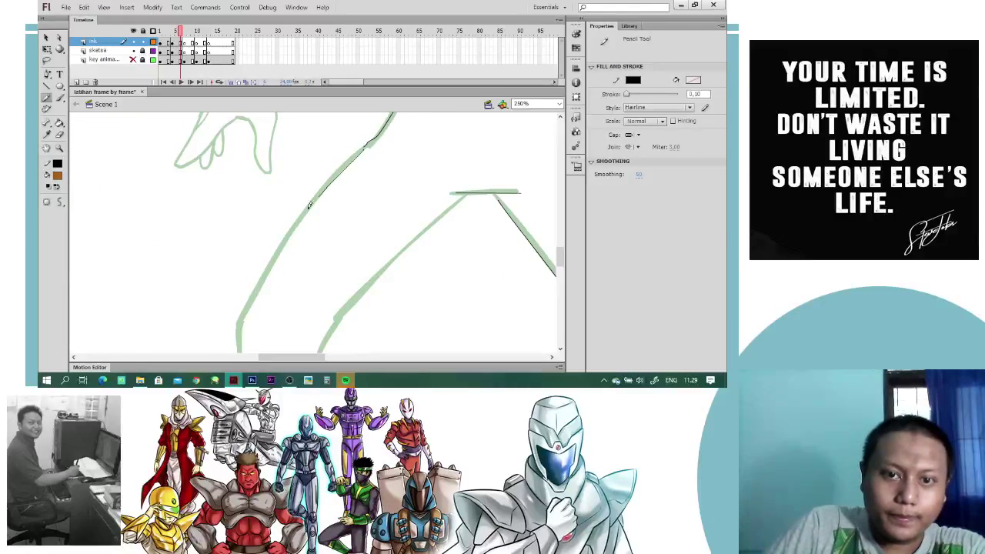
{"action": "left_click_drag", "start_coordinate": [310, 207], "coordinate": [231, 342]}
{"action": "left_click_drag", "start_coordinate": [412, 230], "coordinate": [430, 175]}
{"action": "mouse_move", "coordinate": [490, 139]}
{"action": "left_mouse_down"}
{"action": "mouse_move", "coordinate": [345, 289]}
{"action": "mouse_move", "coordinate": [380, 234]}
{"action": "left_mouse_up"}
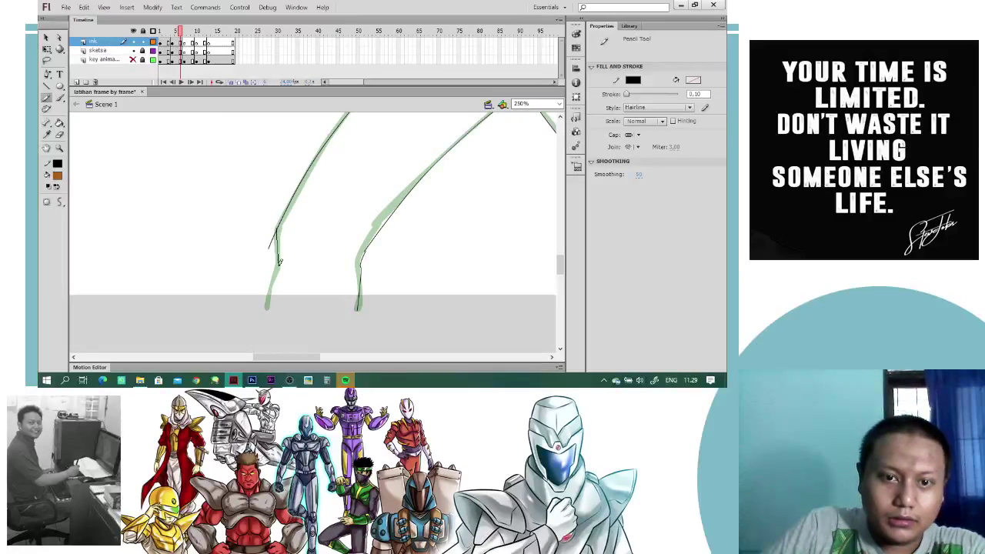
{"action": "left_click_drag", "start_coordinate": [280, 261], "coordinate": [270, 314]}
{"action": "key", "text": "ctrl+z"}
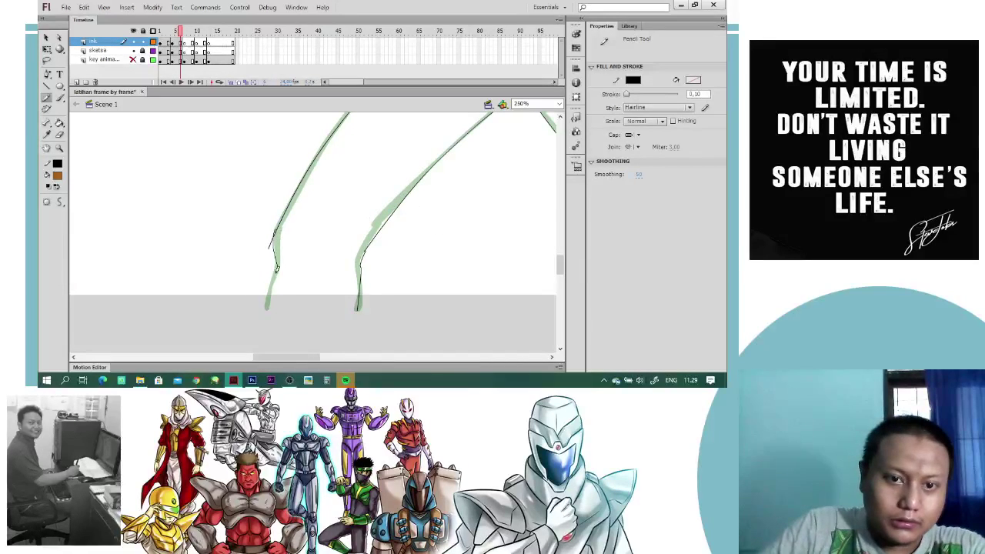
- Delete the overshooting line ends at both upper collar corners and tidy the tip of the V-shaped collar
{"action": "scroll", "coordinate": [313, 254], "scroll_direction": "up", "scroll_amount": 10}
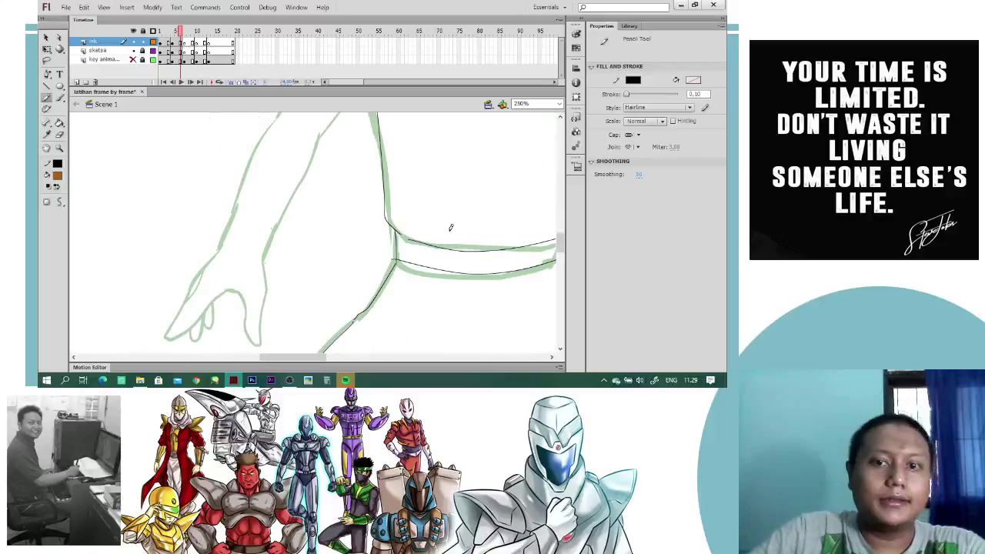
{"action": "scroll", "coordinate": [415, 254], "scroll_direction": "up", "scroll_amount": 10}
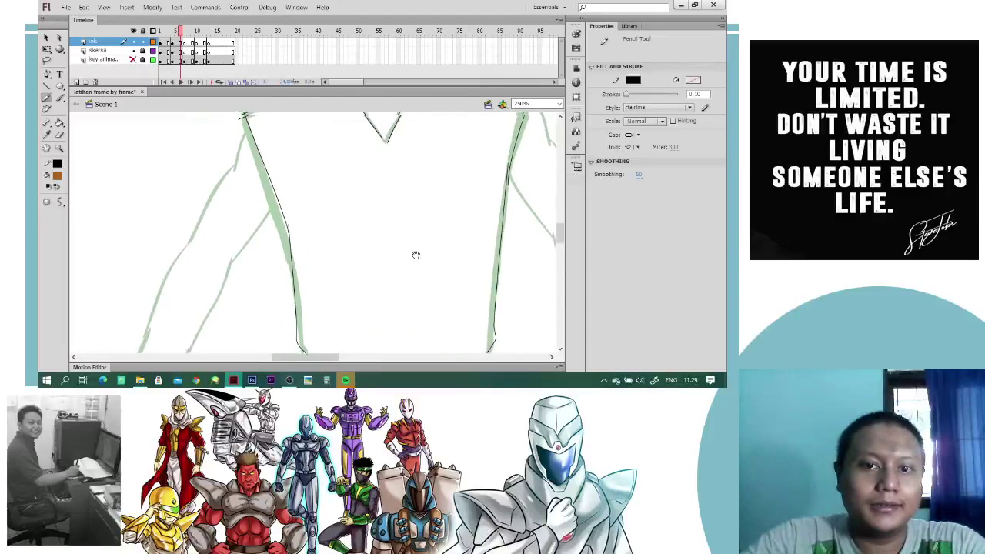
{"action": "key", "text": "v"}
{"action": "left_click", "coordinate": [372, 132]}
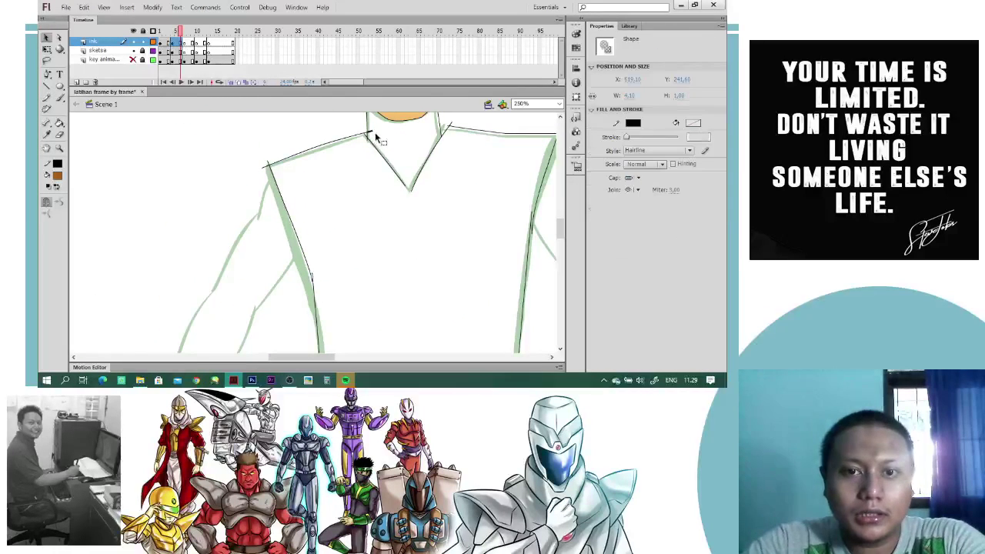
{"action": "key", "text": "Delete"}
{"action": "left_click", "coordinate": [368, 141]}
{"action": "key", "text": "Delete"}
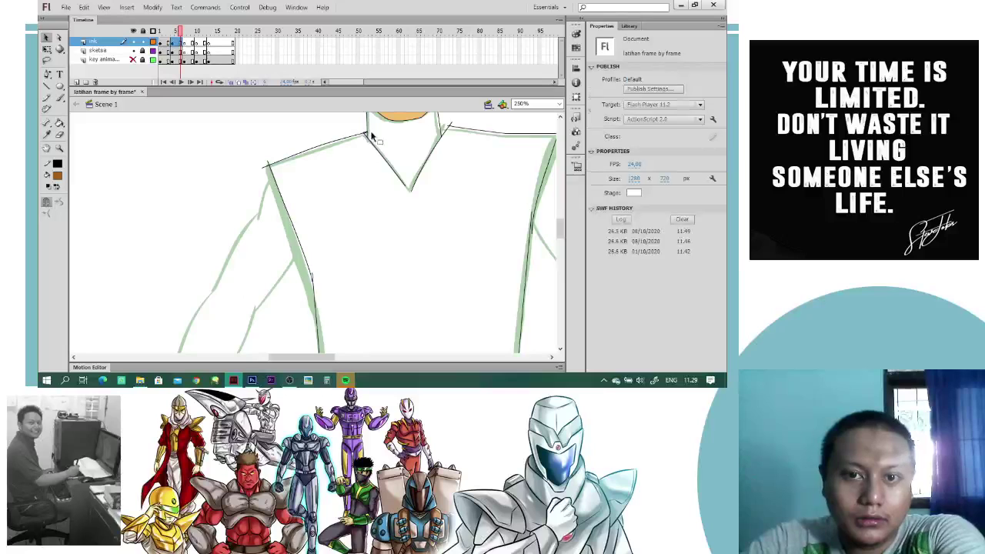
{"action": "left_click", "coordinate": [369, 133]}
{"action": "key", "text": "Delete"}
{"action": "left_click_drag", "start_coordinate": [411, 193], "coordinate": [411, 190]}
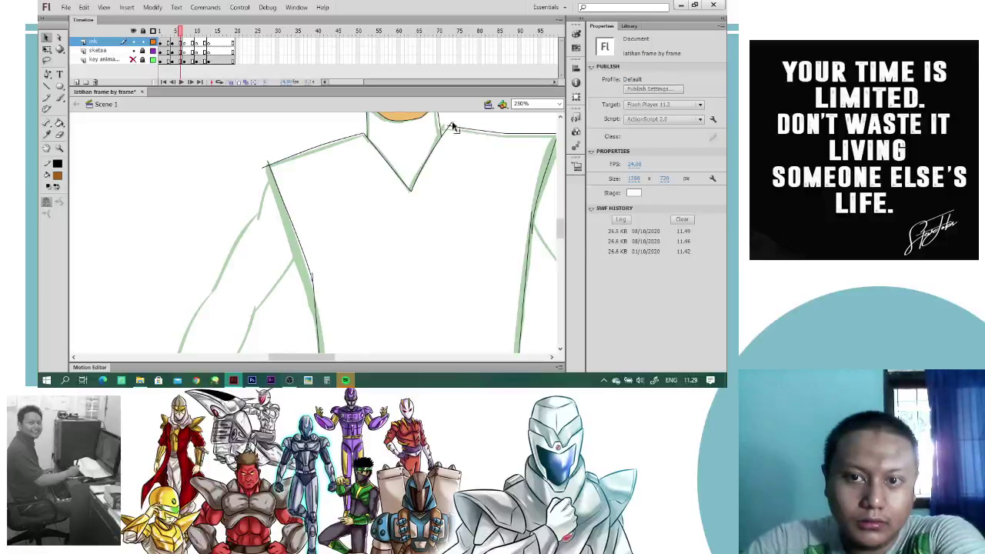
{"action": "left_click", "coordinate": [451, 124]}
{"action": "key", "text": "Delete"}
{"action": "left_click", "coordinate": [447, 128]}
{"action": "key", "text": "Delete"}
- Delete the overshooting line ends at the shoulder tip on the left of the drawing and along both torso sides
{"action": "left_click", "coordinate": [269, 164]}
{"action": "key", "text": "Delete"}
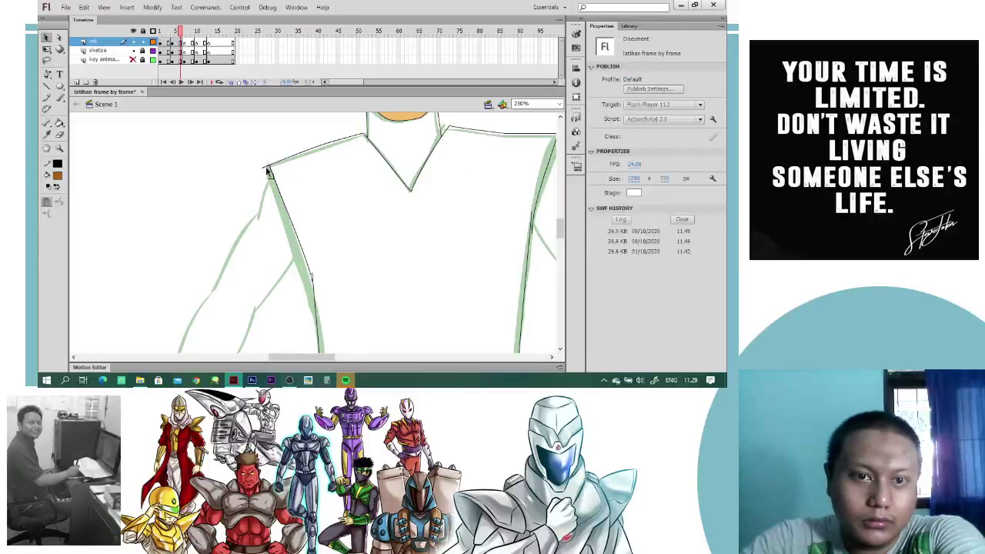
{"action": "left_click", "coordinate": [267, 170]}
{"action": "key", "text": "Delete"}
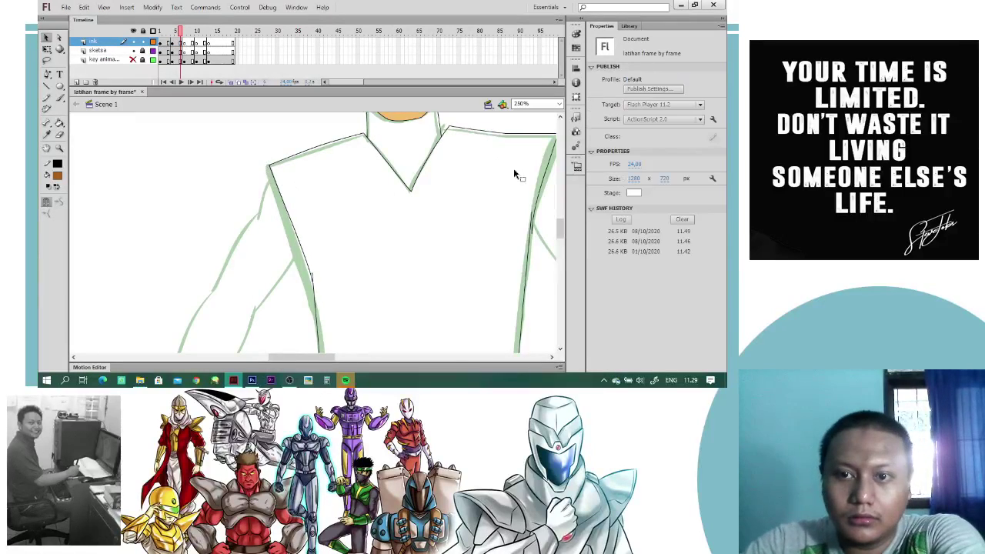
{"action": "left_click", "coordinate": [534, 215]}
{"action": "left_click", "coordinate": [528, 206]}
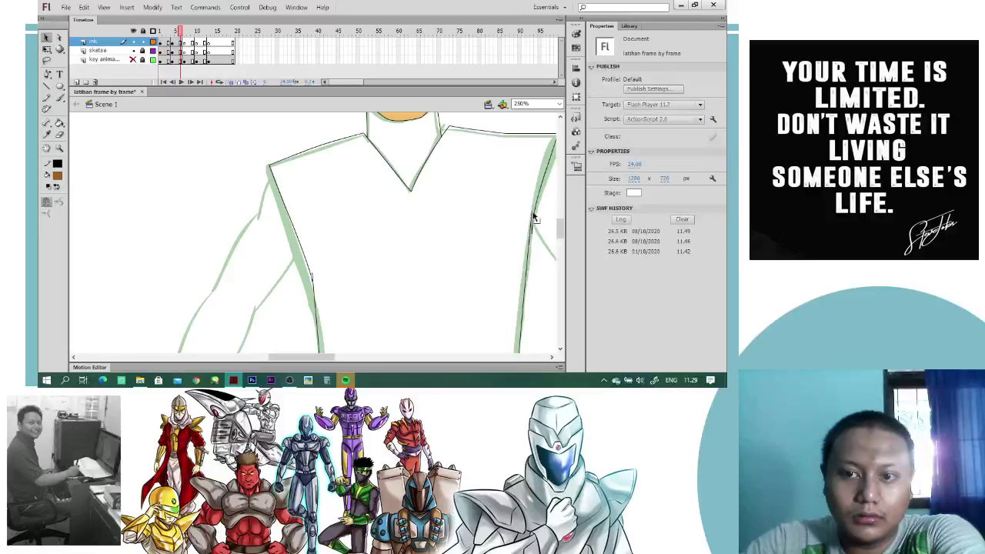
{"action": "left_click", "coordinate": [537, 216]}
{"action": "key", "text": "Delete"}
{"action": "left_click", "coordinate": [539, 213]}
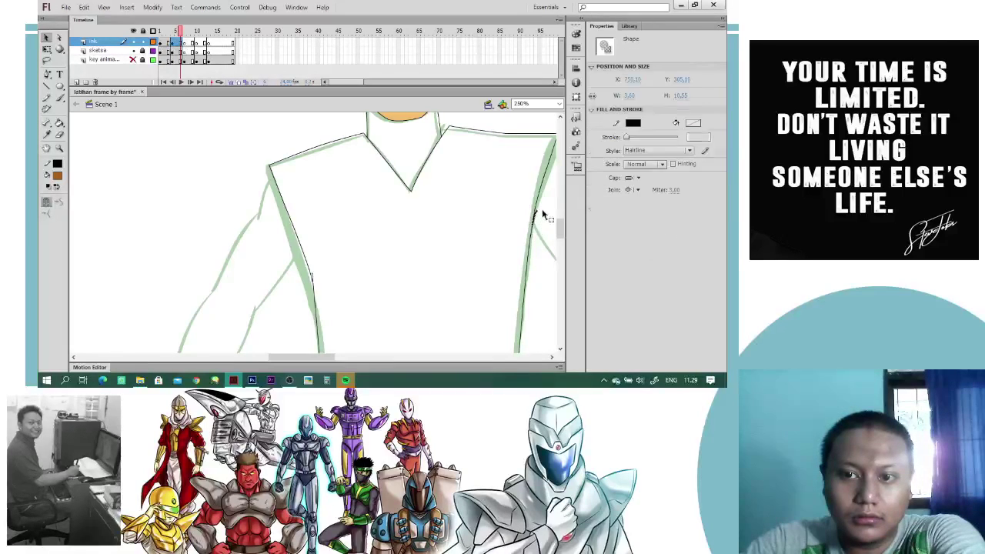
{"action": "key", "text": "Delete"}
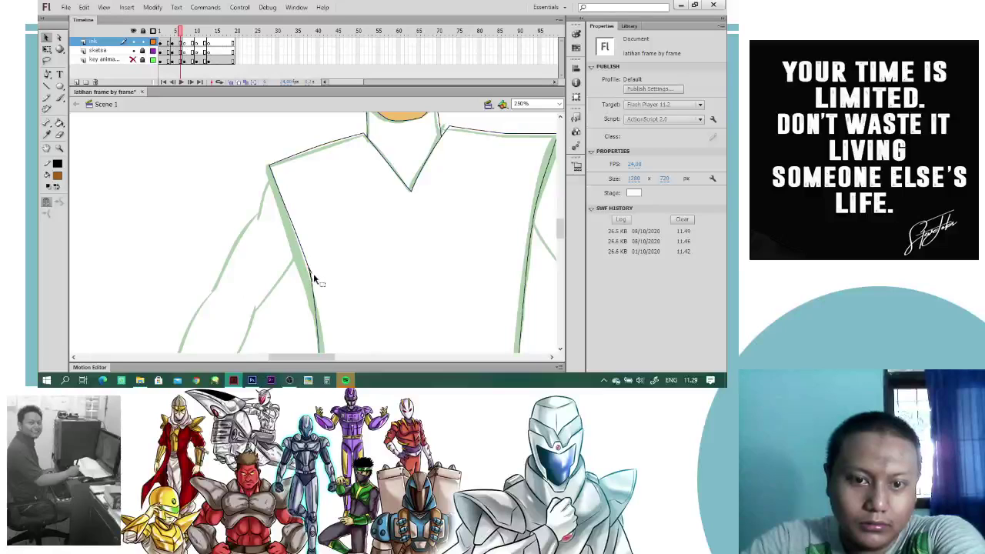
{"action": "left_click", "coordinate": [317, 280]}
{"action": "key", "text": "Delete"}
- Delete the overshooting line ends at the shoulder tip on the right of the drawing and where the neck lines overlap the chin
{"action": "scroll", "coordinate": [374, 231], "scroll_direction": "right", "scroll_amount": 4}
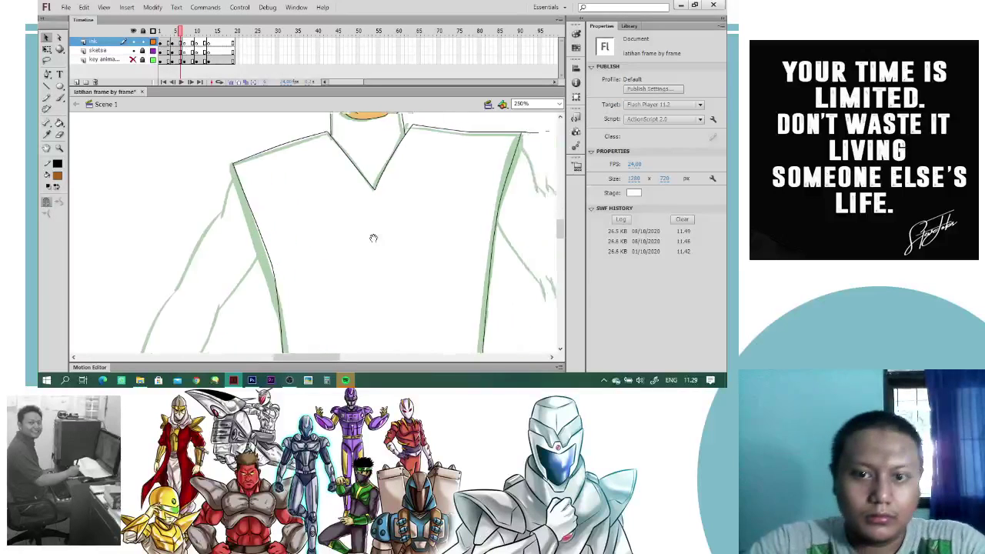
{"action": "scroll", "coordinate": [367, 209], "scroll_direction": "up", "scroll_amount": 2}
{"action": "left_click", "coordinate": [424, 177]}
{"action": "key", "text": "Delete"}
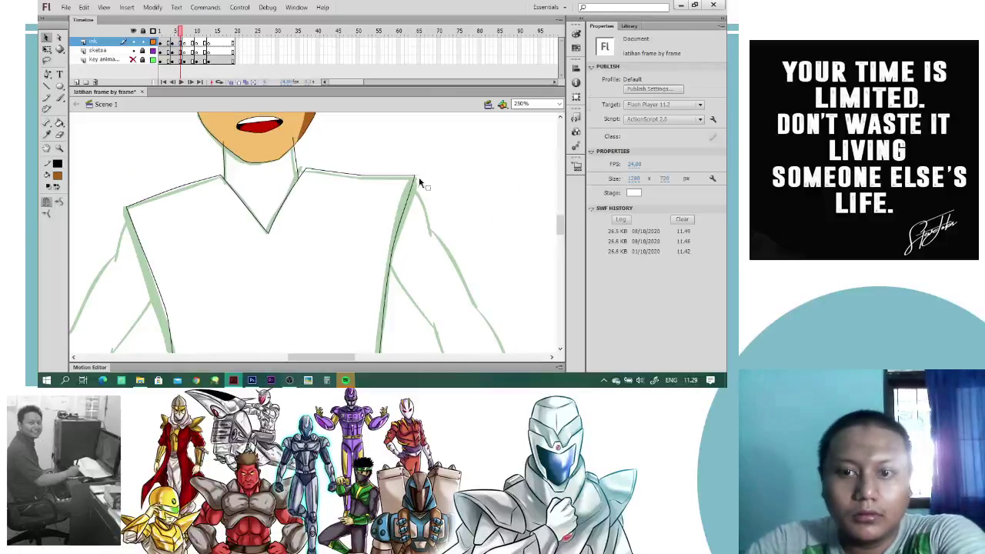
{"action": "left_click", "coordinate": [297, 146]}
{"action": "key", "text": "Delete"}
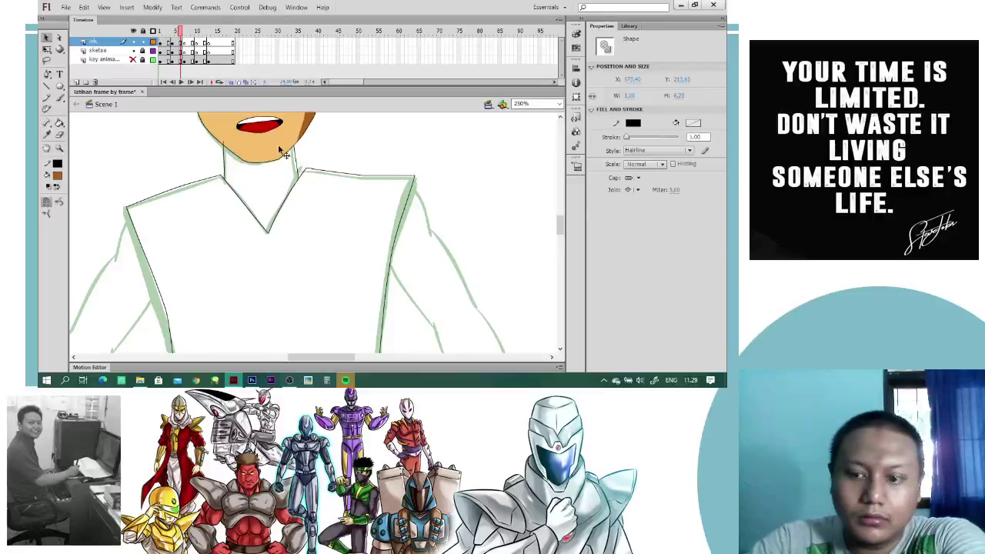
{"action": "left_click", "coordinate": [246, 158]}
{"action": "key", "text": "Delete"}
- Reshape the shirt hem and waistband lines so that their ends meet cleanly at both waist corners
{"action": "scroll", "coordinate": [329, 270], "scroll_direction": "down", "scroll_amount": 6}
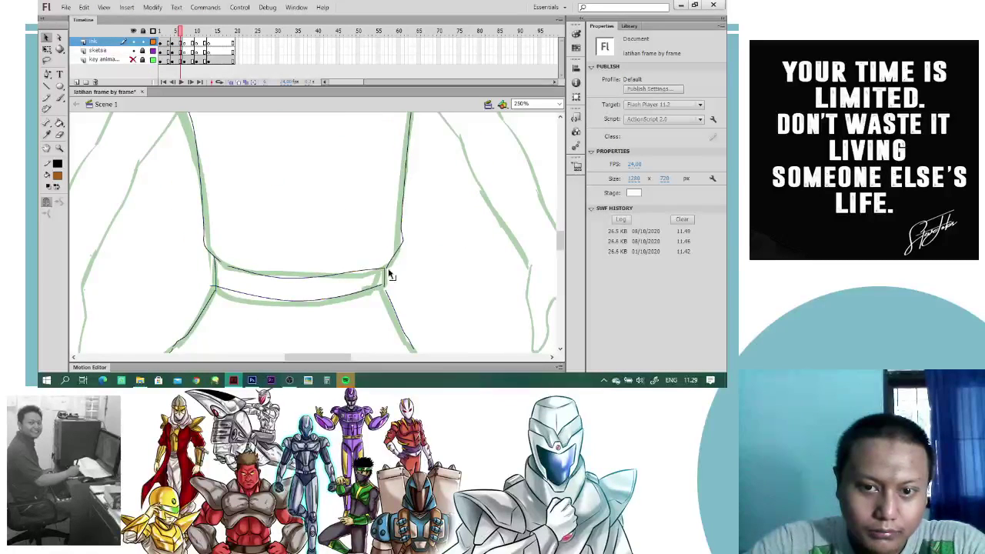
{"action": "left_click_drag", "start_coordinate": [343, 275], "coordinate": [352, 278]}
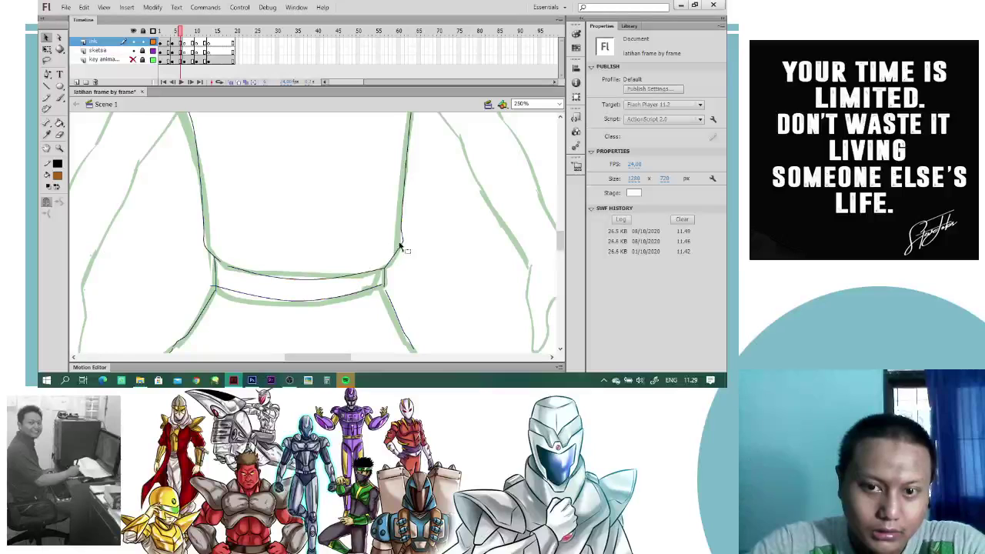
{"action": "left_click_drag", "start_coordinate": [221, 263], "coordinate": [262, 240]}
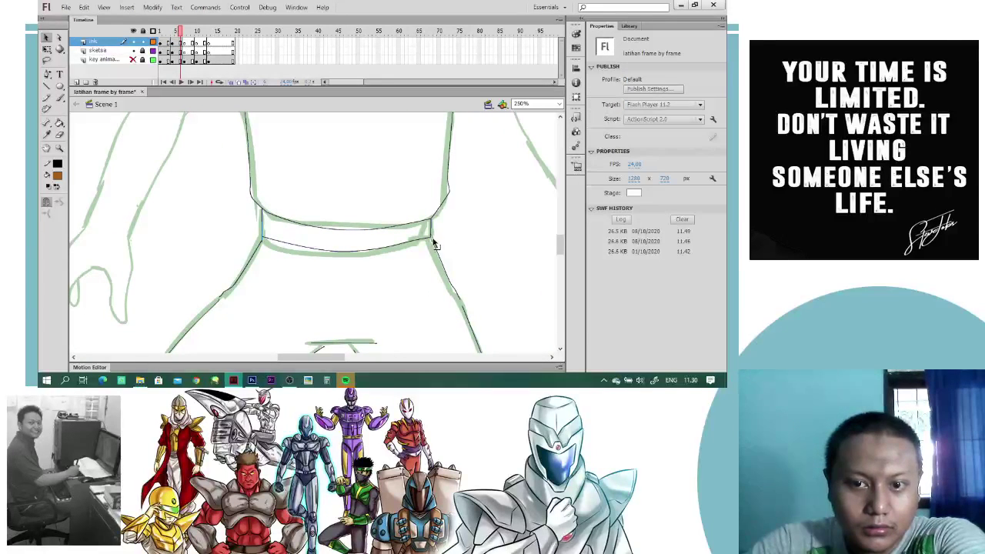
{"action": "left_click_drag", "start_coordinate": [268, 244], "coordinate": [262, 244]}
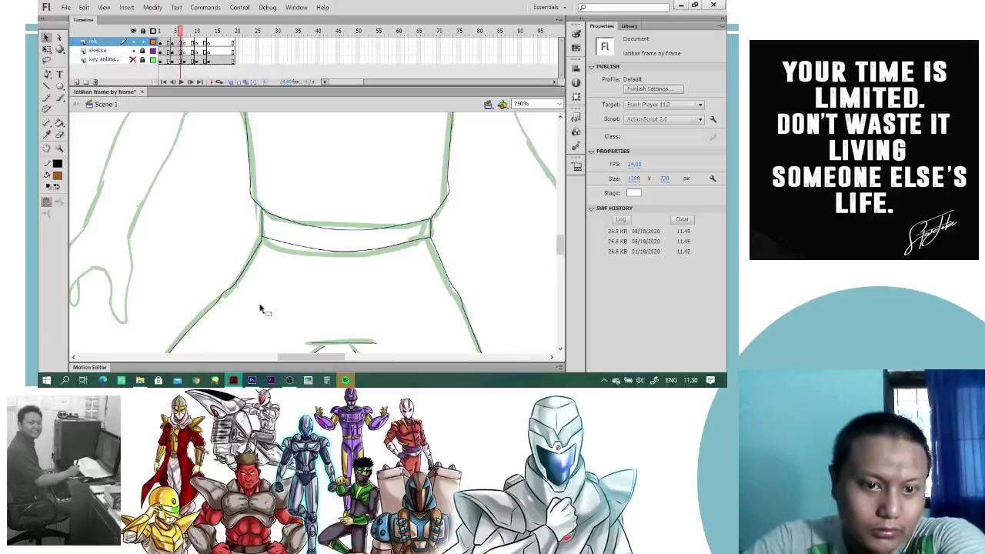
- Delete the stray line ends at the outer knee of the leg on the left and smooth its lower outline
{"action": "left_click_drag", "start_coordinate": [311, 293], "coordinate": [298, 233]}
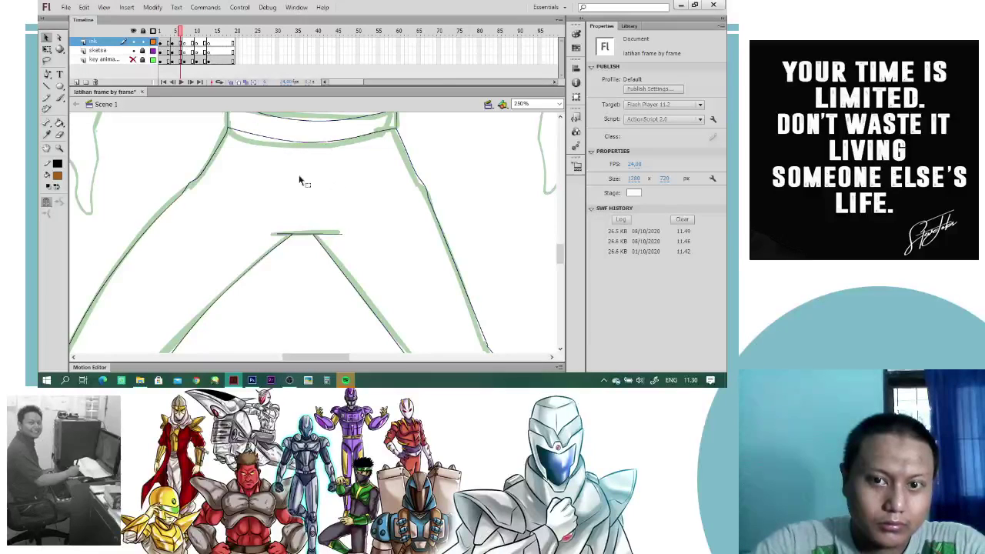
{"action": "left_click_drag", "start_coordinate": [273, 222], "coordinate": [351, 90]}
{"action": "left_click", "coordinate": [138, 233]}
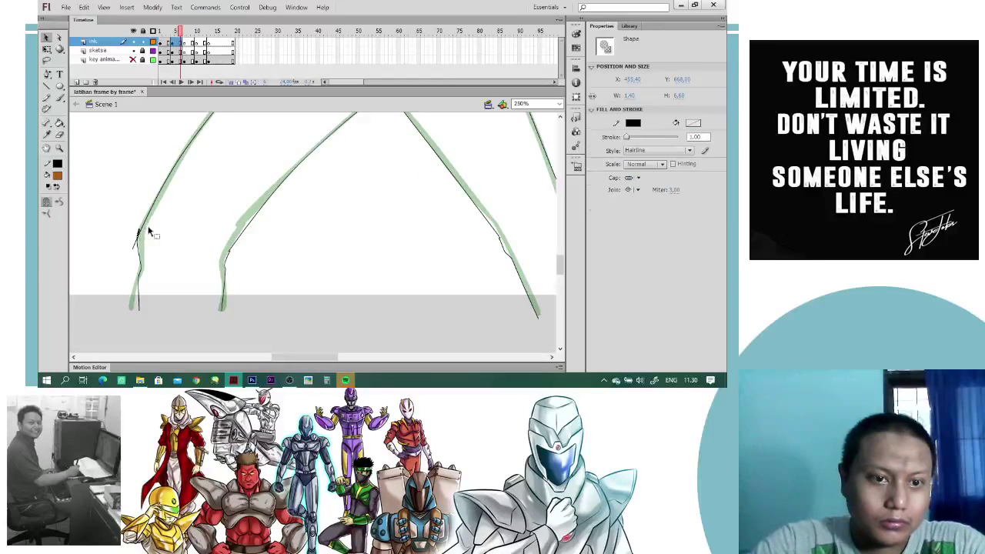
{"action": "left_click", "coordinate": [140, 248]}
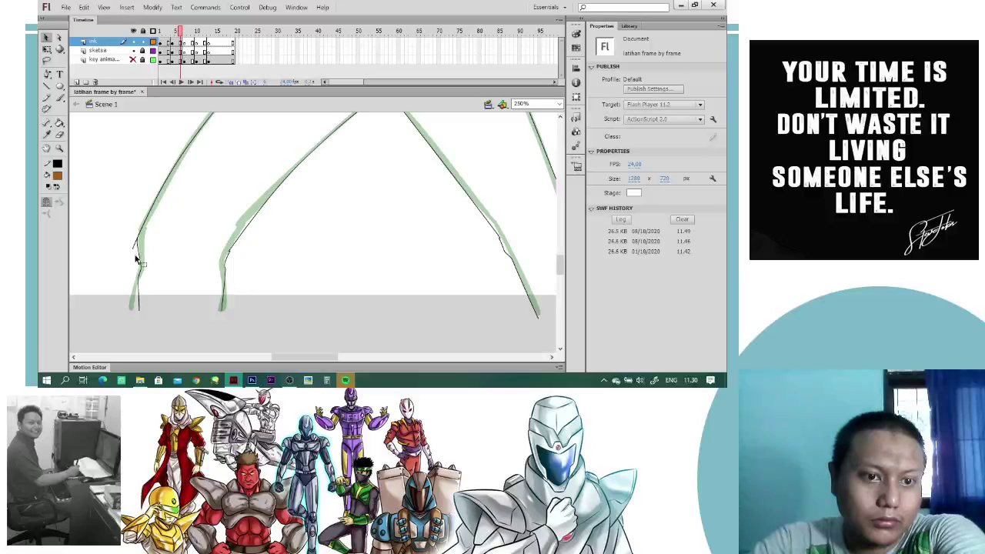
{"action": "left_click", "coordinate": [135, 246]}
{"action": "key", "text": "Delete"}
{"action": "left_click", "coordinate": [135, 246]}
{"action": "key", "text": "Delete"}
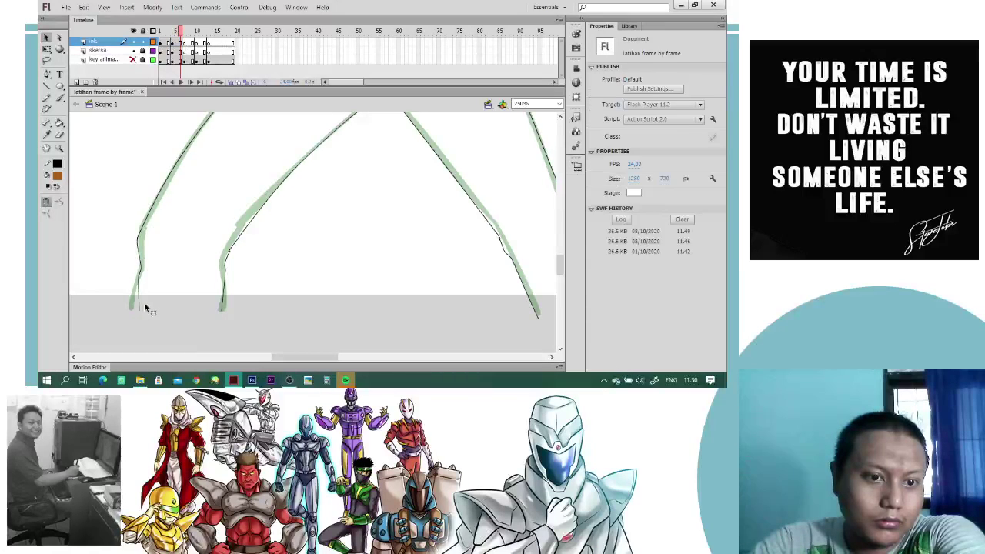
{"action": "left_click", "coordinate": [133, 312]}
{"action": "left_click", "coordinate": [143, 311]}
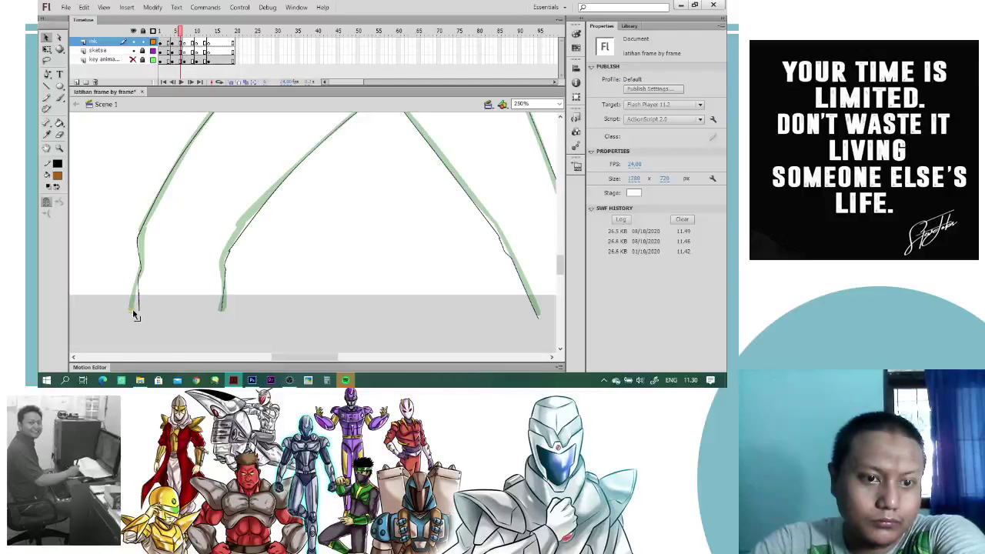
{"action": "left_click_drag", "start_coordinate": [231, 252], "coordinate": [231, 262]}
- Draw a straight horizontal line across the bottom of each leg with the Line tool to close its outline
{"action": "key", "text": "n"}
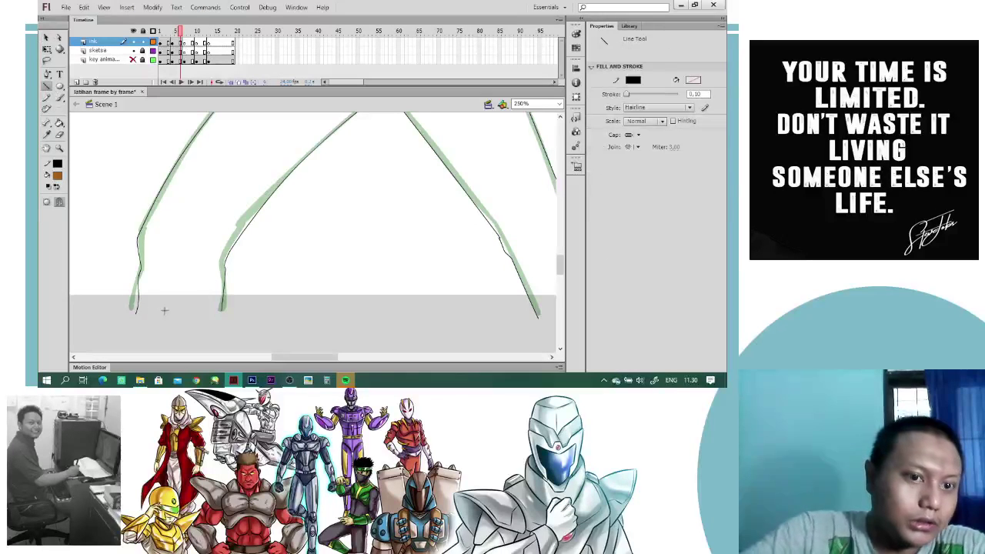
{"action": "left_click_drag", "start_coordinate": [132, 305], "coordinate": [267, 304]}
{"action": "key", "text": "space"}
{"action": "left_click_drag", "start_coordinate": [534, 243], "coordinate": [385, 224]}
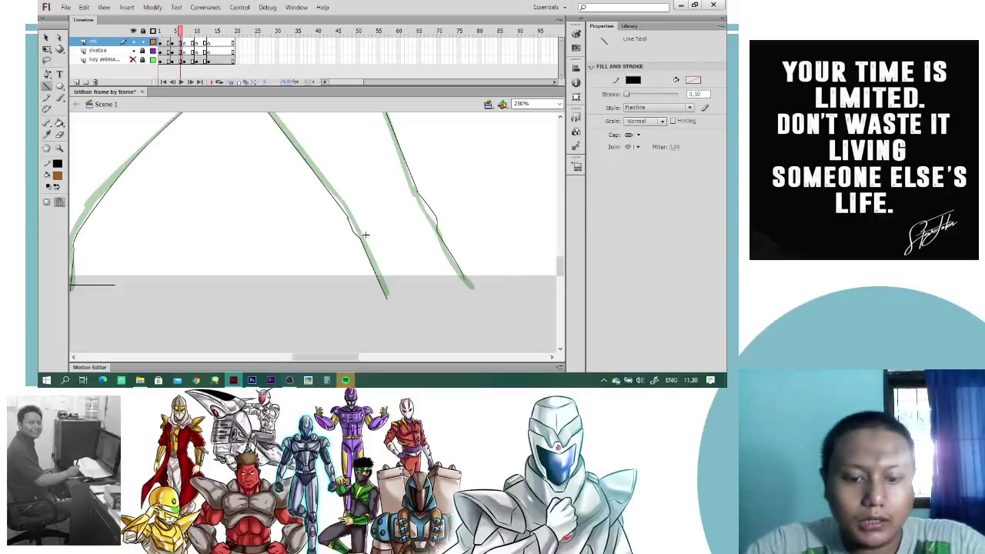
{"action": "key", "text": "v"}
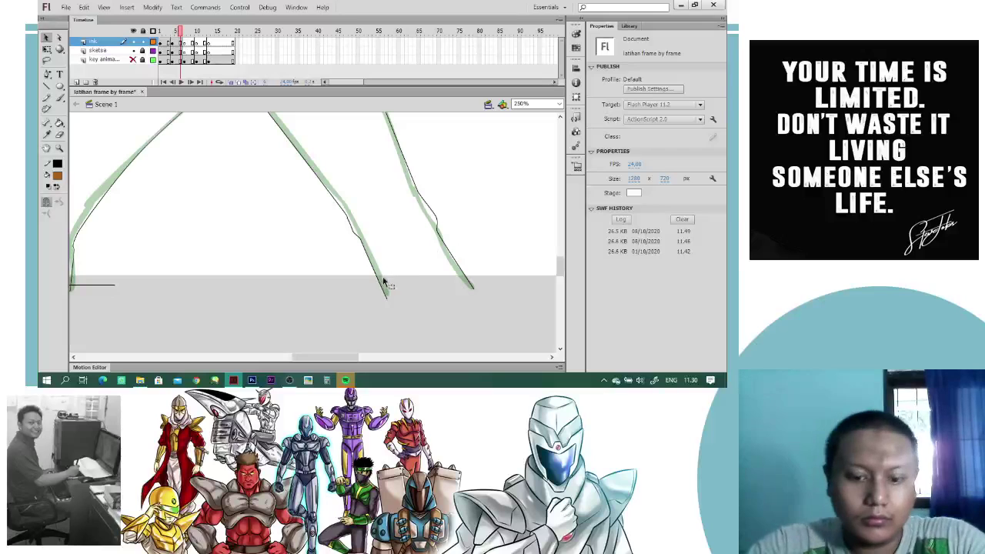
{"action": "key", "text": "n"}
{"action": "left_click_drag", "start_coordinate": [382, 286], "coordinate": [482, 285]}
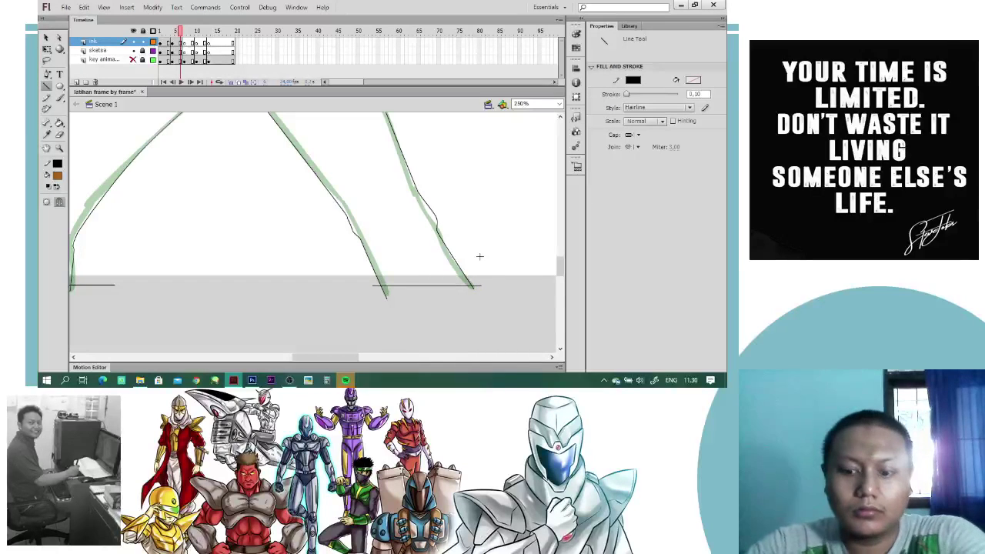
- Bring the whole figure back into view and save the file
{"action": "key", "text": "ctrl+minus"}
{"action": "key", "text": "ctrl+minus"}
{"action": "left_click_drag", "start_coordinate": [385, 165], "coordinate": [411, 227]}
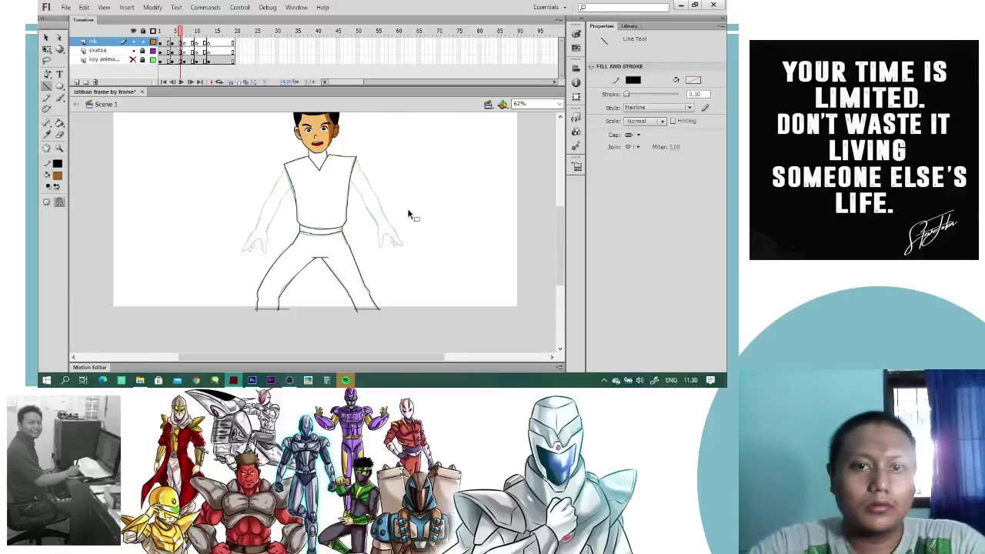
{"action": "key", "text": "ctrl+s"}
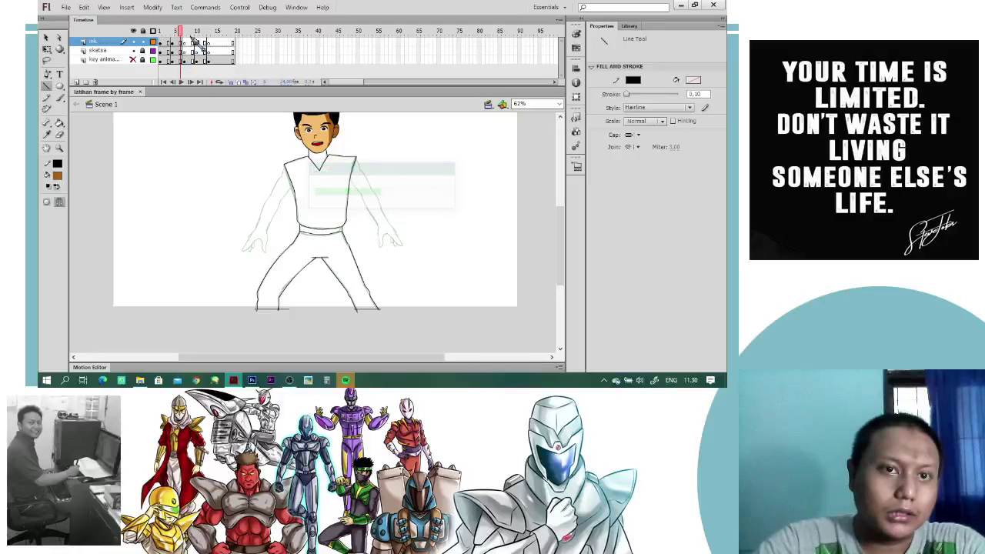
- Sample the light blue from the finished first pose's shirt and fill the new pose's shirt with it
{"action": "left_click_drag", "start_coordinate": [180, 30], "coordinate": [164, 40]}
{"action": "key", "text": "i"}
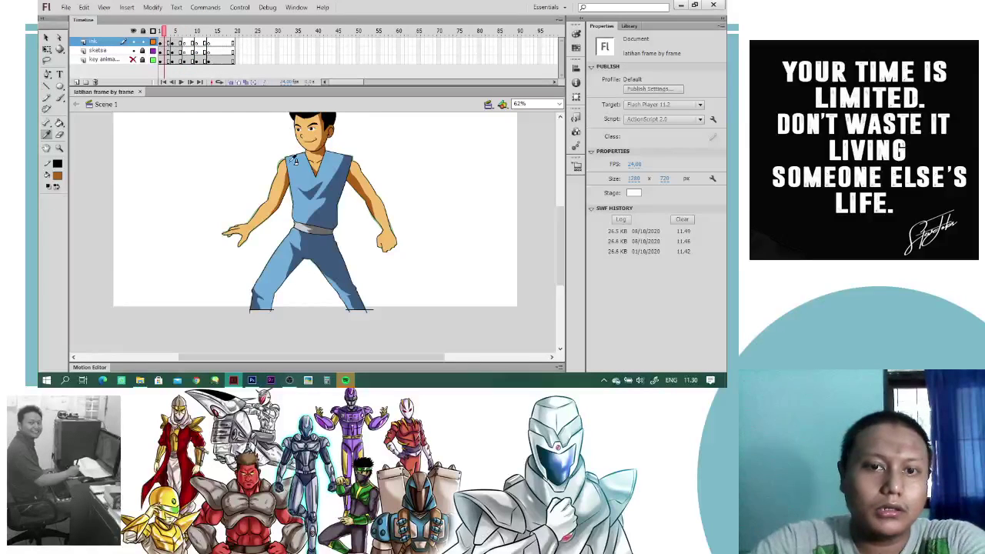
{"action": "left_click", "coordinate": [293, 160]}
{"action": "left_click", "coordinate": [177, 40]}
{"action": "left_click", "coordinate": [311, 176]}
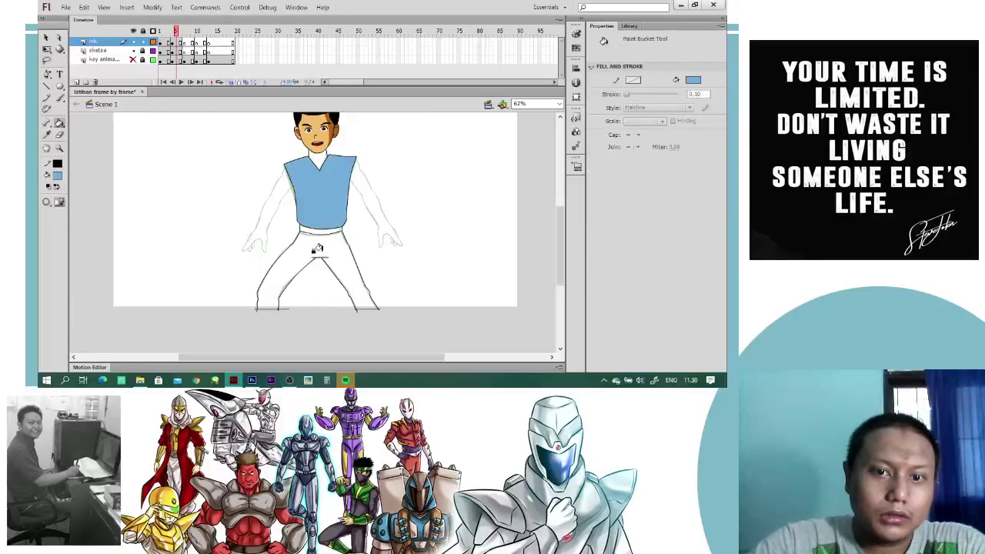
- Fill the trousers with the same light blue and set the Paint Bucket to Close Small Gaps
{"action": "left_click", "coordinate": [49, 202]}
{"action": "left_click", "coordinate": [72, 224]}
{"action": "left_click", "coordinate": [326, 260]}
{"action": "key", "text": "n"}
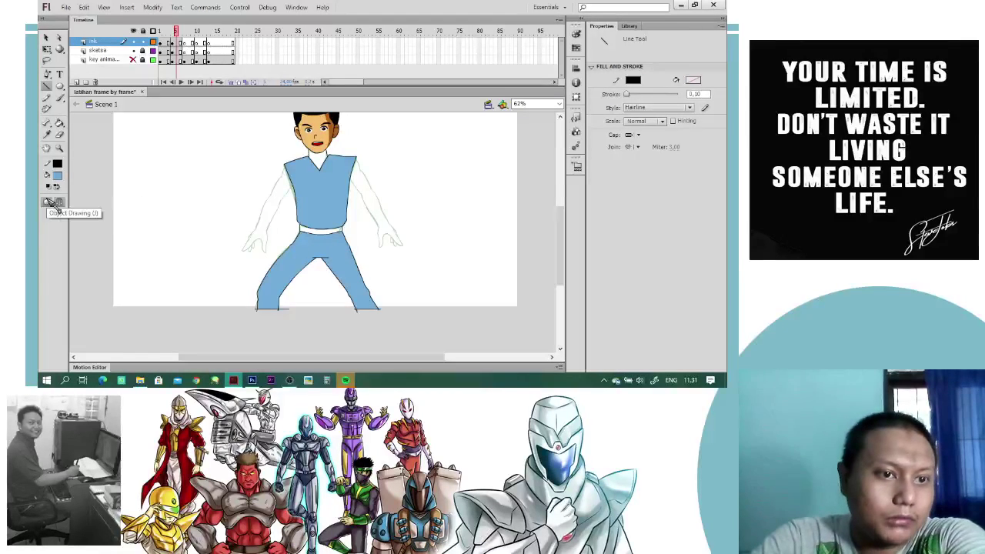
{"action": "key", "text": "k"}
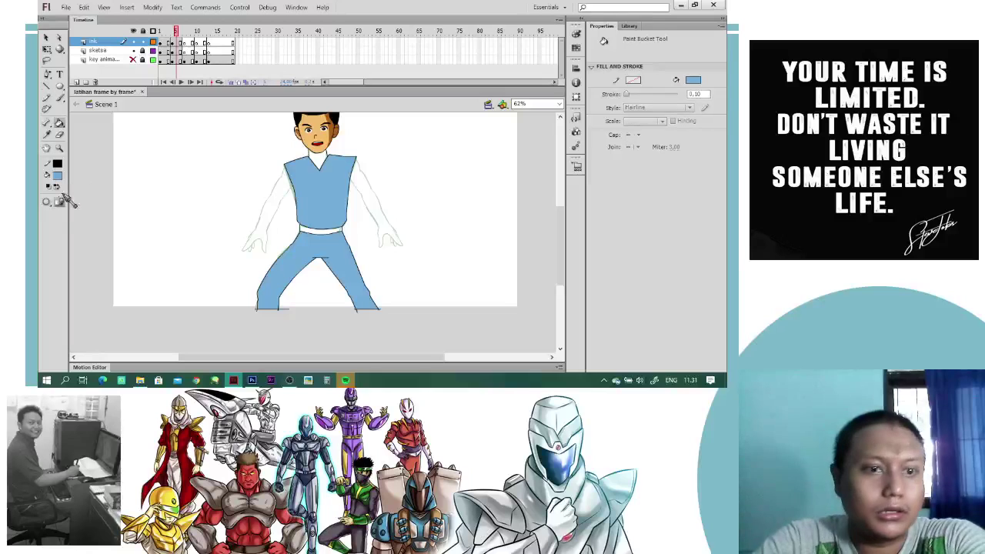
{"action": "left_click", "coordinate": [48, 203]}
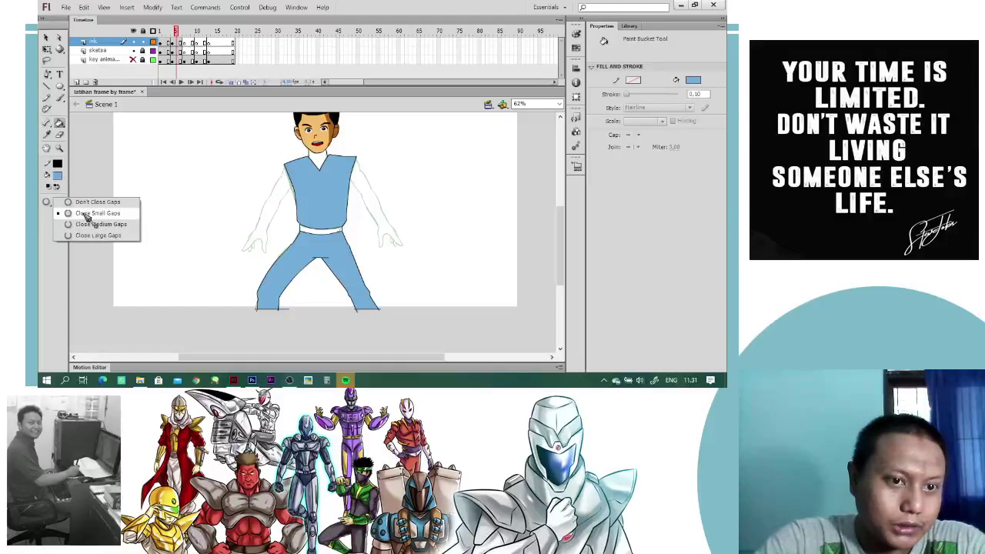
{"action": "left_click", "coordinate": [85, 215]}
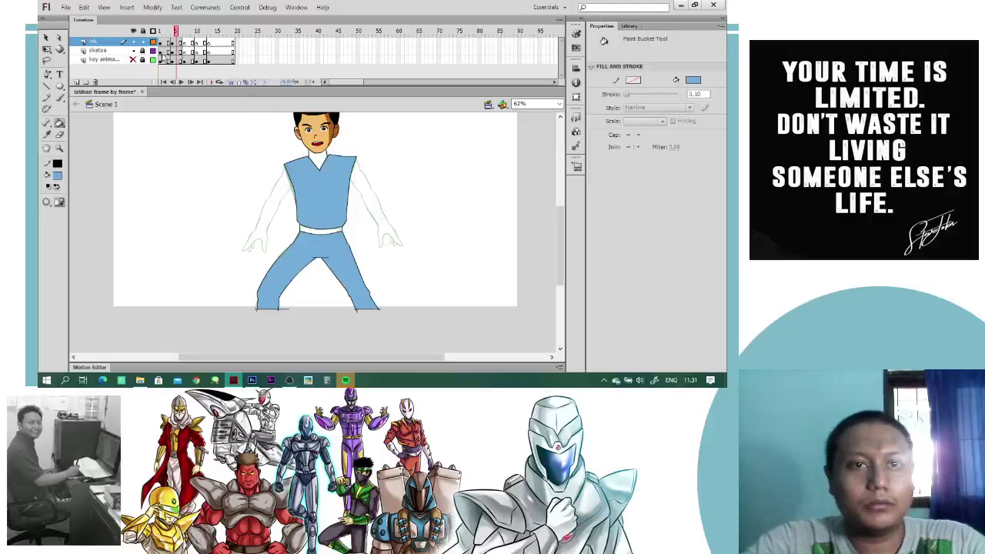
- Sample the light grey from the first pose's belt and fill the new pose's belt with it
{"action": "left_click", "coordinate": [164, 33]}
{"action": "key", "text": "i"}
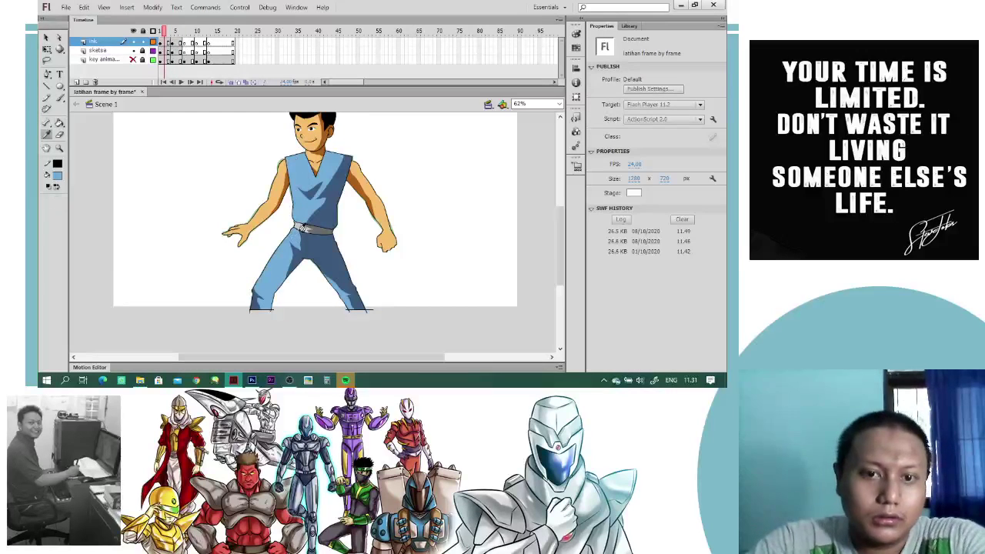
{"action": "left_click", "coordinate": [302, 230]}
{"action": "left_click", "coordinate": [175, 41]}
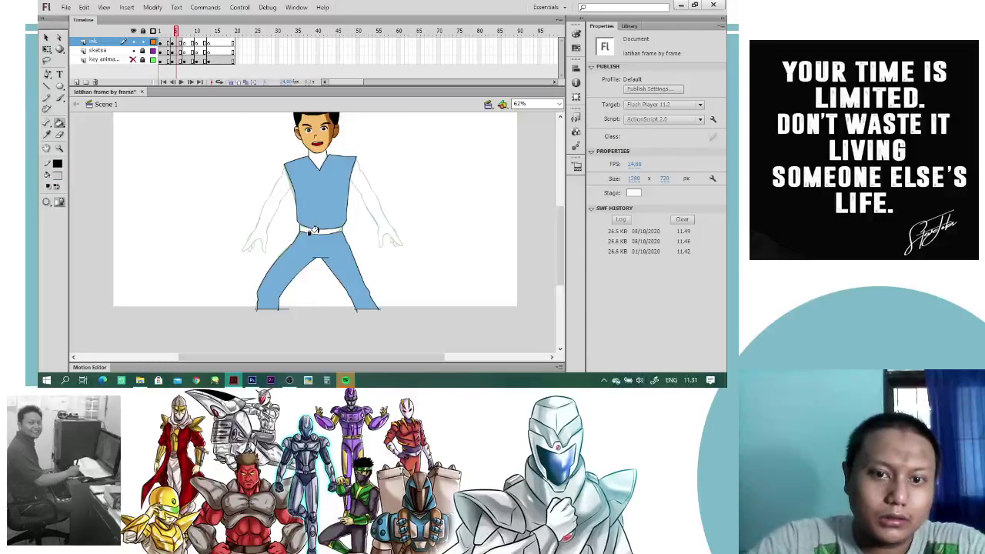
{"action": "left_click", "coordinate": [330, 223]}
- Set the Pencil tool's stroke to bright green for drawing shading guides on the clothes
{"action": "key", "text": "ctrl+="}
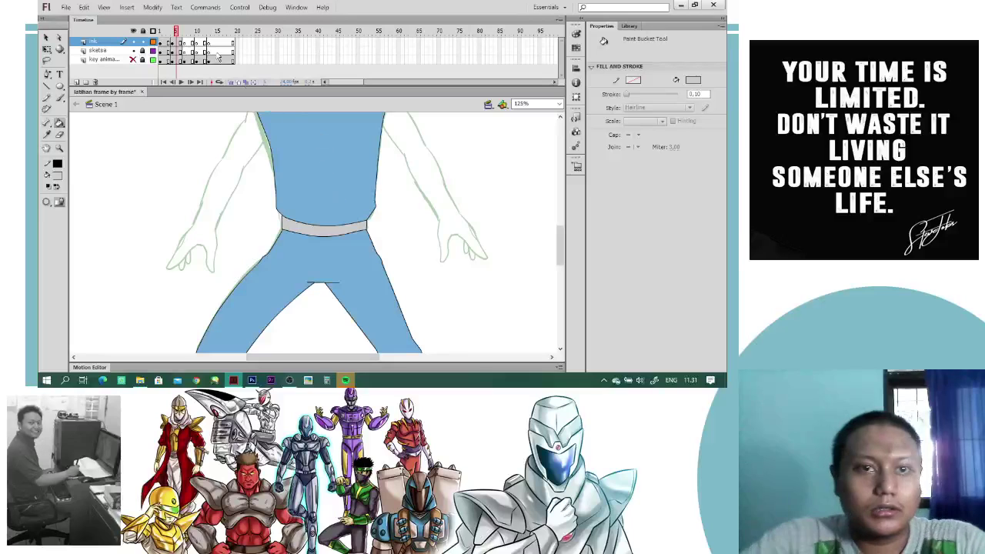
{"action": "mouse_move", "coordinate": [176, 32]}
{"action": "left_mouse_down"}
{"action": "mouse_move", "coordinate": [163, 35]}
{"action": "mouse_move", "coordinate": [177, 33]}
{"action": "left_mouse_up"}
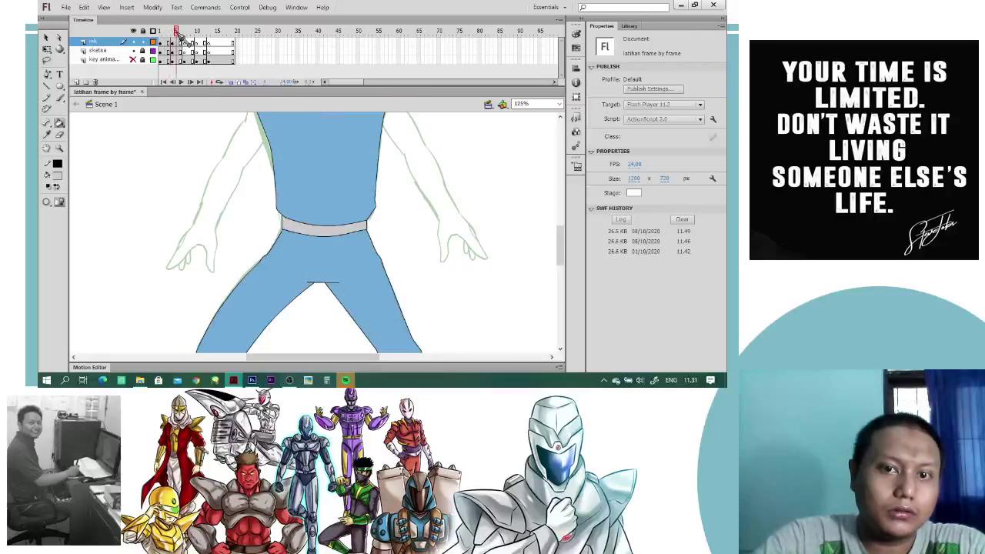
{"action": "key", "text": "y"}
{"action": "left_click_drag", "start_coordinate": [561, 245], "coordinate": [561, 233]}
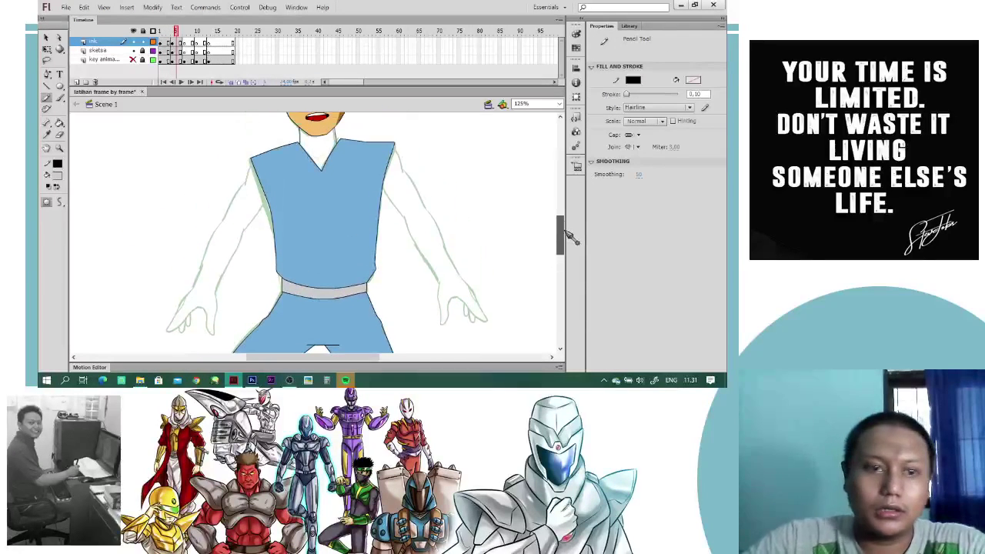
{"action": "left_click", "coordinate": [57, 164]}
{"action": "left_click", "coordinate": [143, 181]}
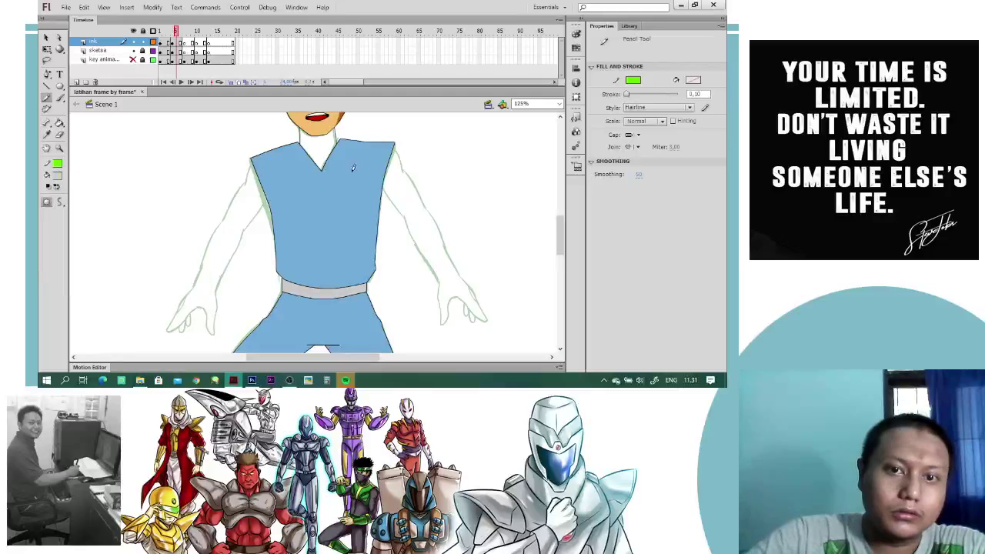
{"action": "left_click_drag", "start_coordinate": [176, 32], "coordinate": [173, 35]}
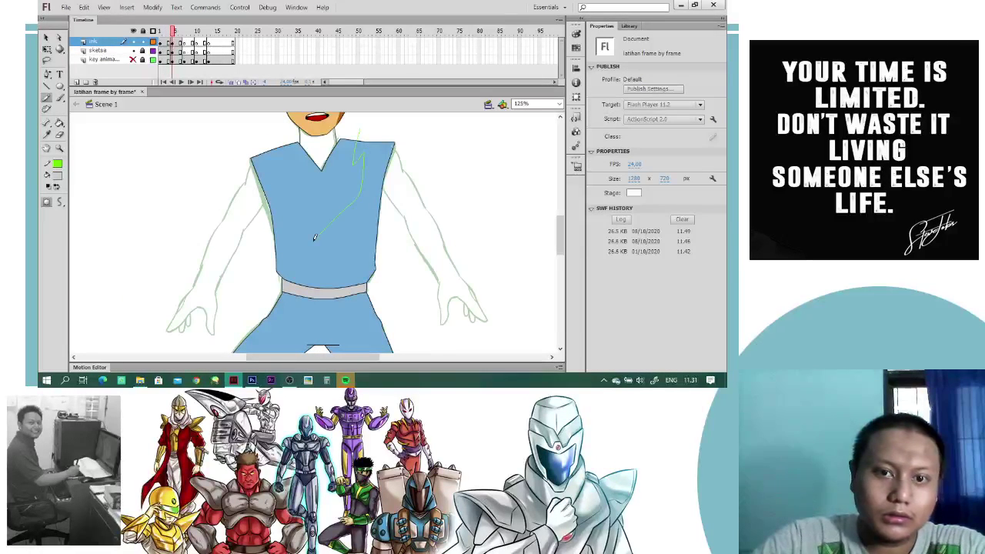
{"action": "left_click_drag", "start_coordinate": [311, 294], "coordinate": [310, 295]}
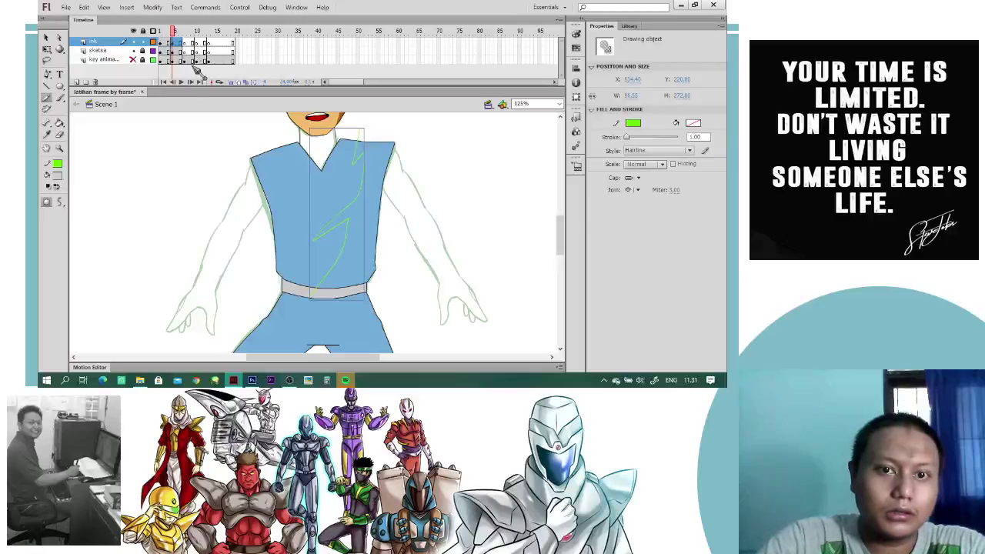
{"action": "key", "text": "ctrl+z"}
- Turn off Object Drawing and pencil green shadow boundaries on the shirt, from the collar through the belt, plus a closed chest fold
{"action": "left_click", "coordinate": [48, 203]}
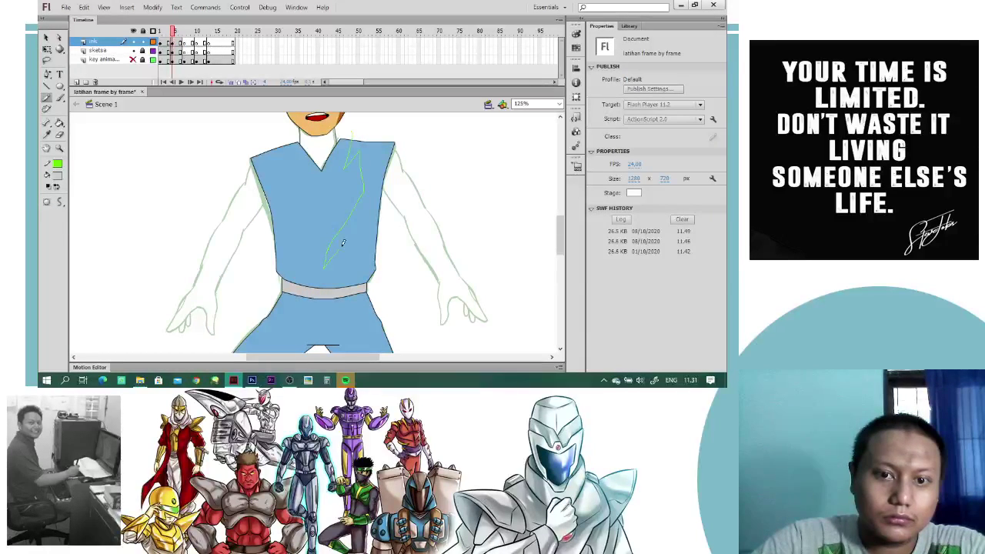
{"action": "left_click_drag", "start_coordinate": [177, 33], "coordinate": [176, 36]}
{"action": "key", "text": "v"}
{"action": "key", "text": "y"}
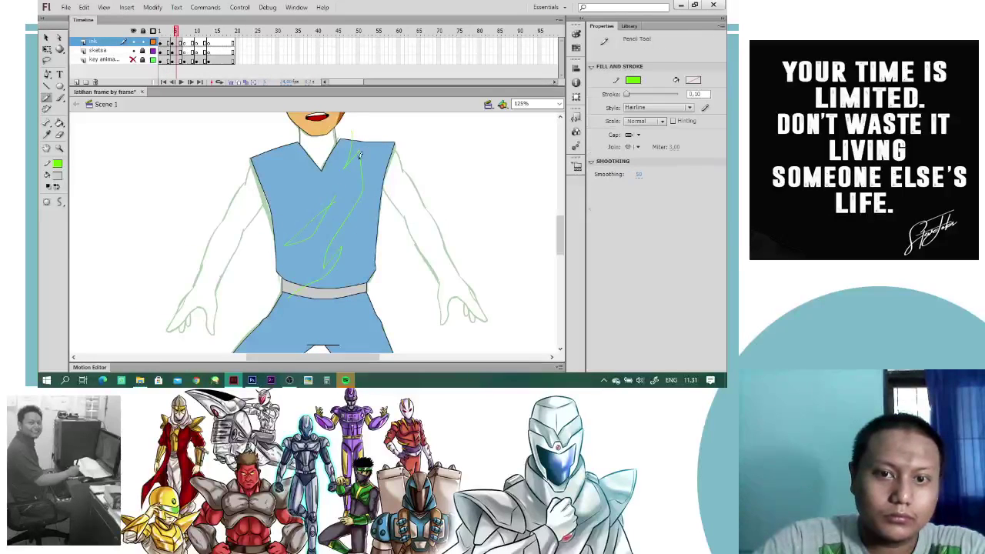
- Pencil a jagged green shadow boundary from the belt through the crotch and past the inner thigh of the leg on the left
{"action": "scroll", "coordinate": [318, 183], "scroll_direction": "down", "scroll_amount": 3}
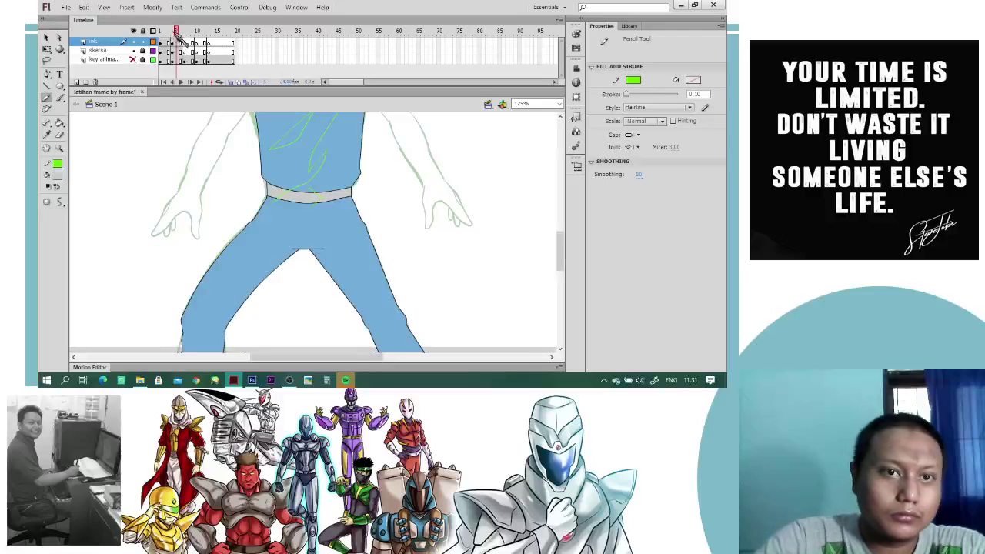
{"action": "mouse_move", "coordinate": [178, 31]}
{"action": "left_mouse_down"}
{"action": "mouse_move", "coordinate": [165, 40]}
{"action": "mouse_move", "coordinate": [187, 46]}
{"action": "mouse_move", "coordinate": [172, 37]}
{"action": "left_mouse_up"}
{"action": "scroll", "coordinate": [337, 245], "scroll_direction": "down", "scroll_amount": 1}
{"action": "left_click_drag", "start_coordinate": [298, 182], "coordinate": [279, 206]}
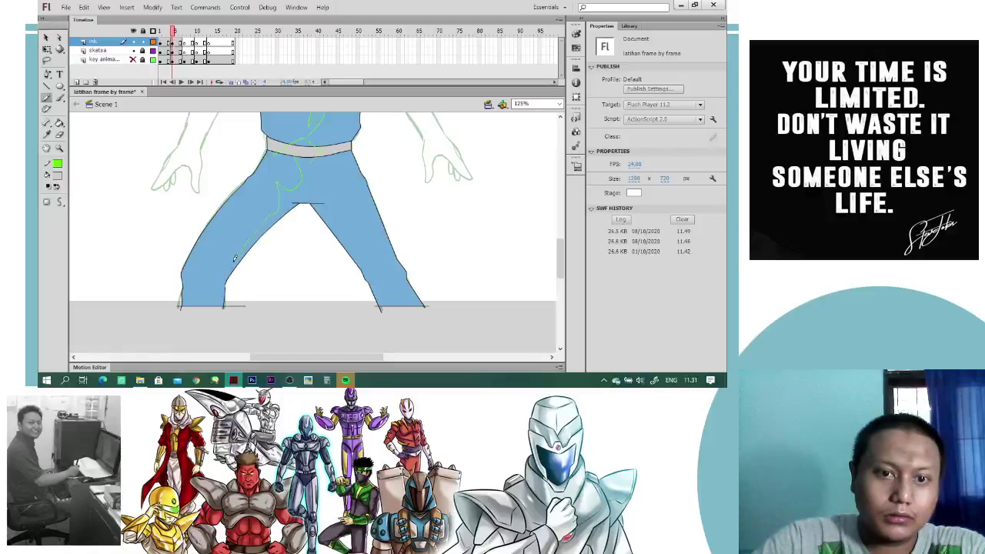
{"action": "left_click_drag", "start_coordinate": [234, 260], "coordinate": [229, 268]}
{"action": "key", "text": "ctrl+z"}
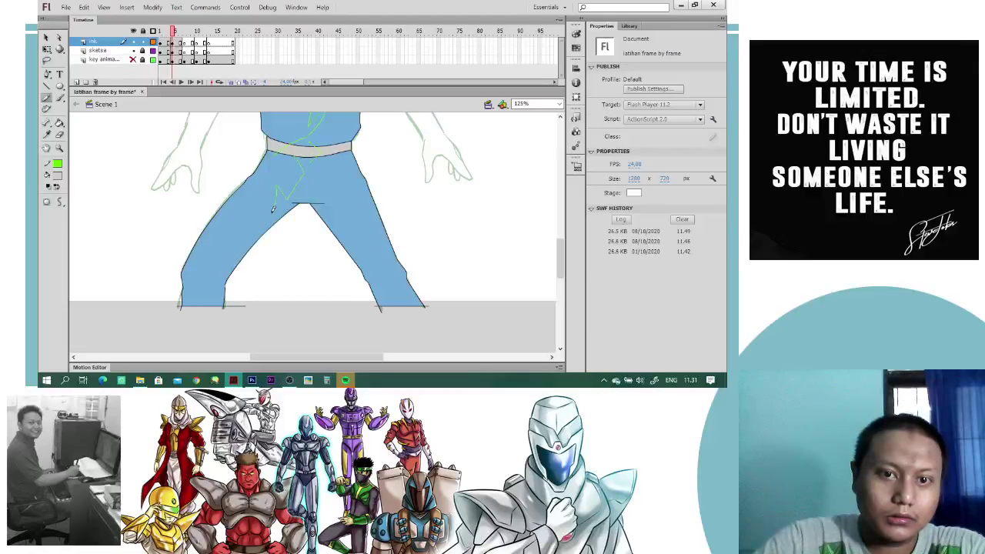
{"action": "left_click_drag", "start_coordinate": [272, 208], "coordinate": [243, 275]}
- Pencil green shadow boundaries down the inner side of the leg on the right and across the lower leg on the left
{"action": "mouse_move", "coordinate": [180, 33]}
{"action": "left_mouse_down"}
{"action": "mouse_move", "coordinate": [164, 38]}
{"action": "mouse_move", "coordinate": [177, 42]}
{"action": "left_mouse_up"}
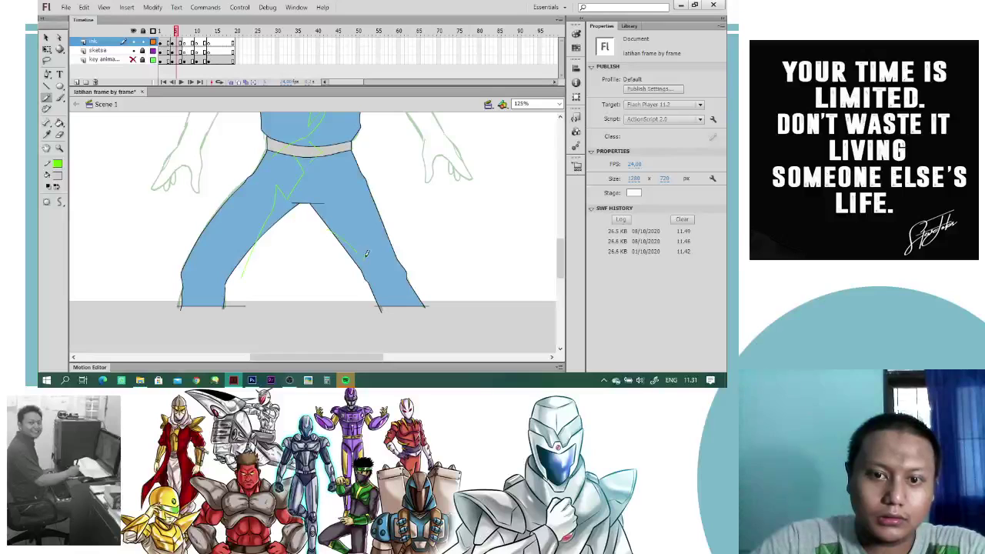
{"action": "mouse_move", "coordinate": [176, 32]}
{"action": "left_mouse_down"}
{"action": "mouse_move", "coordinate": [164, 31]}
{"action": "mouse_move", "coordinate": [178, 33]}
{"action": "left_mouse_up"}
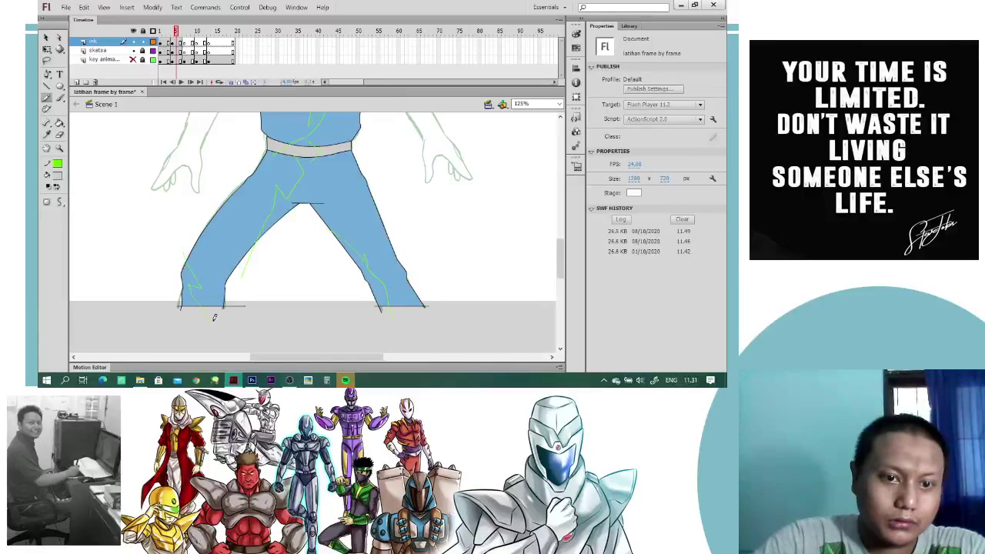
{"action": "left_click_drag", "start_coordinate": [213, 319], "coordinate": [210, 322]}
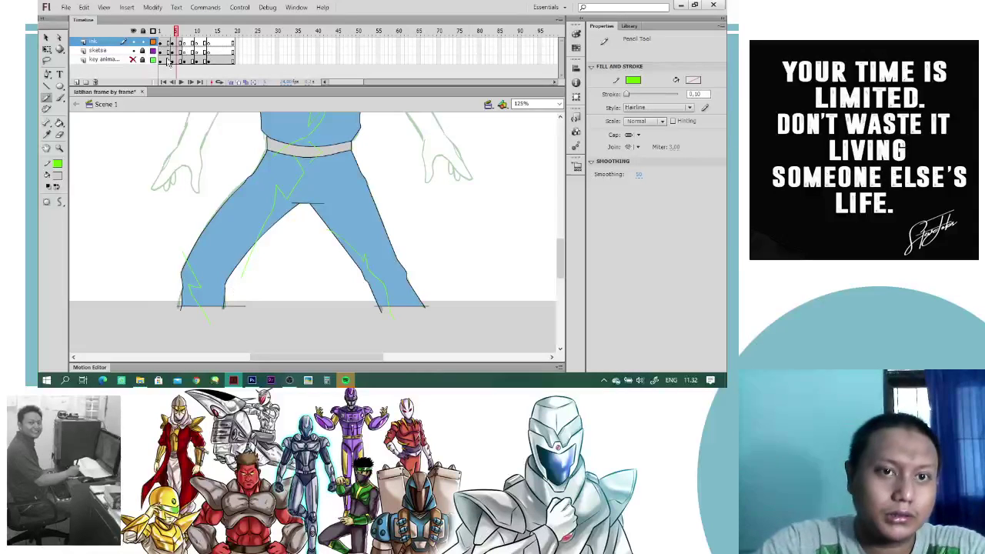
- Sample the dark blue from the first pose's trousers and fill the shadow areas of the new trousers with it
{"action": "left_click", "coordinate": [164, 30]}
{"action": "key", "text": "i"}
{"action": "left_click", "coordinate": [293, 172]}
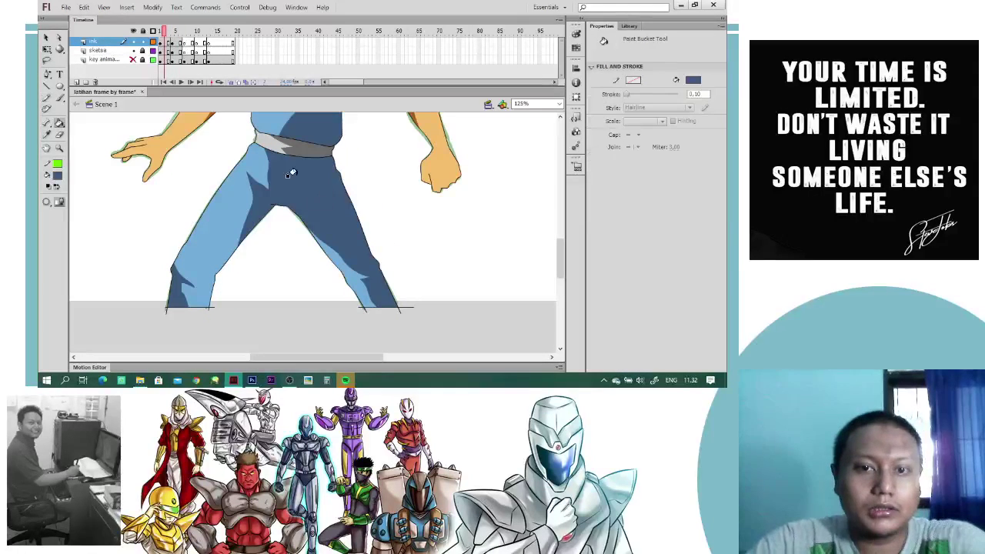
{"action": "left_click", "coordinate": [175, 44]}
{"action": "key", "text": "k"}
{"action": "left_click", "coordinate": [336, 193]}
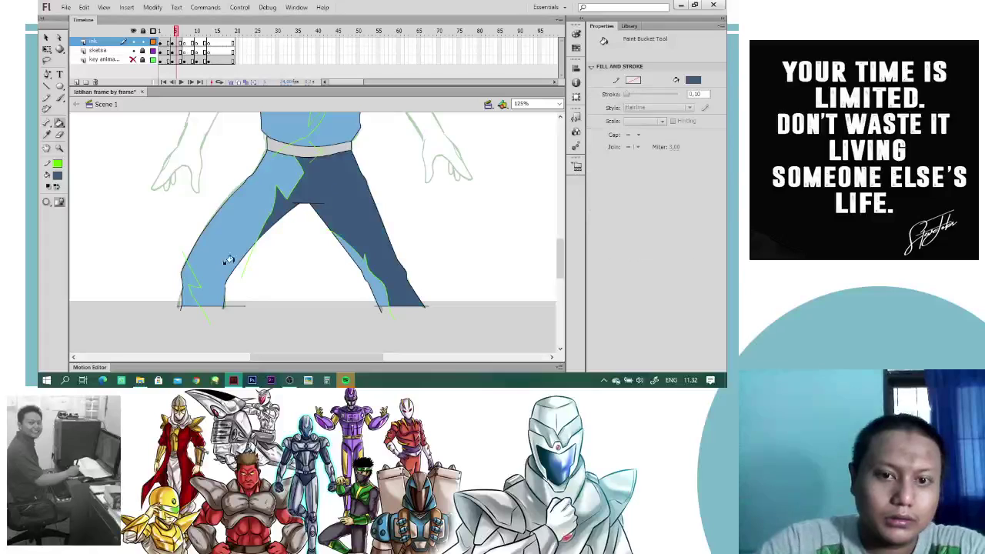
{"action": "left_click", "coordinate": [188, 289]}
- Fill the shirt's side shadow and the chest fold with the dark blue
{"action": "scroll", "coordinate": [285, 188], "scroll_direction": "up", "scroll_amount": 4}
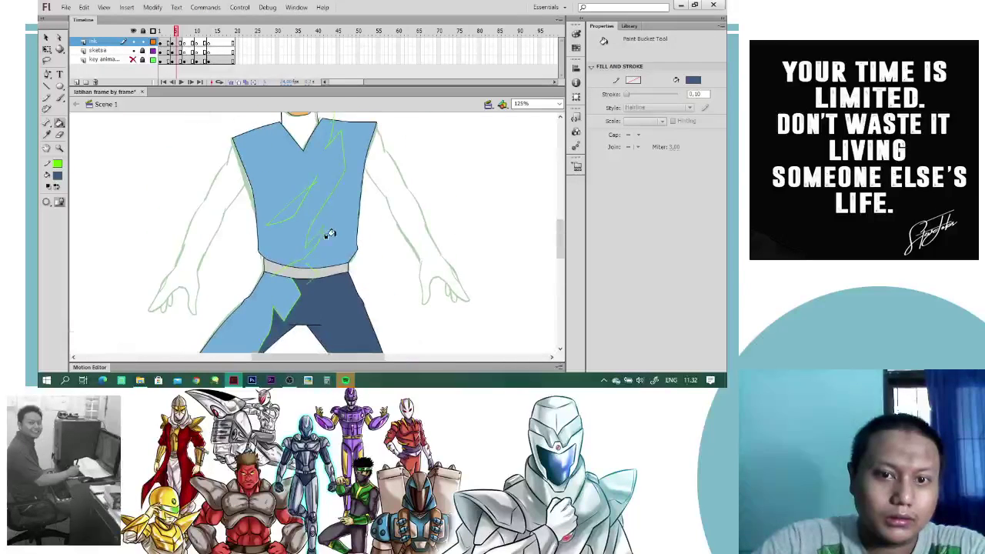
{"action": "left_click", "coordinate": [330, 234]}
{"action": "left_click", "coordinate": [283, 210]}
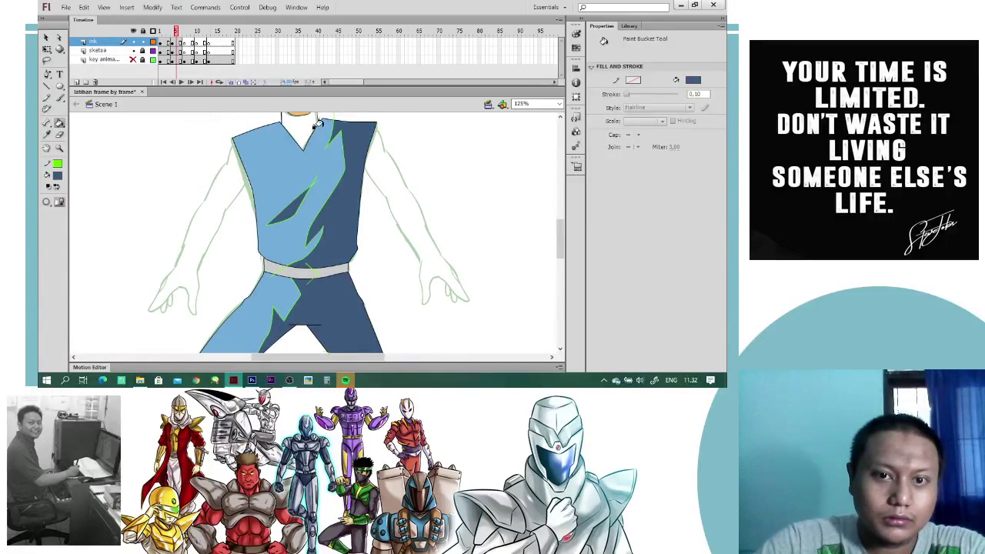
- Sample the dark grey from the first pose's belt and fill the shaded end of the new belt with it
{"action": "left_click", "coordinate": [169, 42]}
{"action": "key", "text": "i"}
{"action": "left_click", "coordinate": [315, 271]}
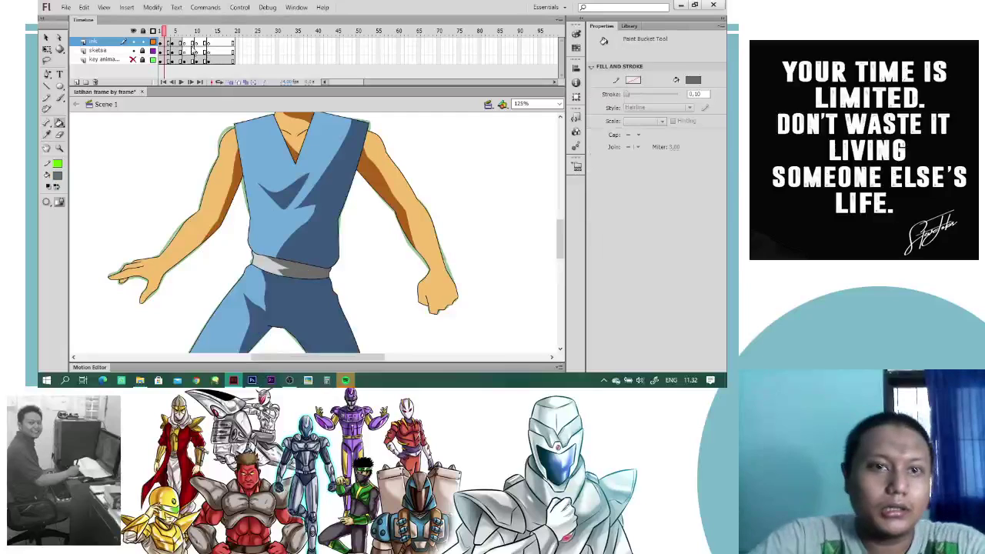
{"action": "left_click", "coordinate": [176, 33]}
- Scribble a green pencil stroke across the legs and shirt to connect all the shading guides, and delete the connected green lines together
{"action": "key", "text": "y"}
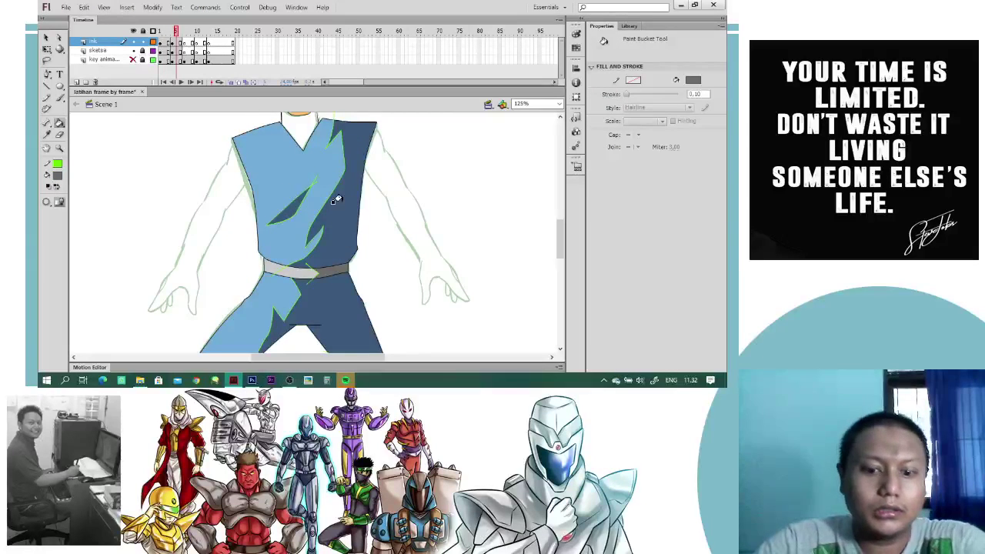
{"action": "key", "text": "ctrl+minus"}
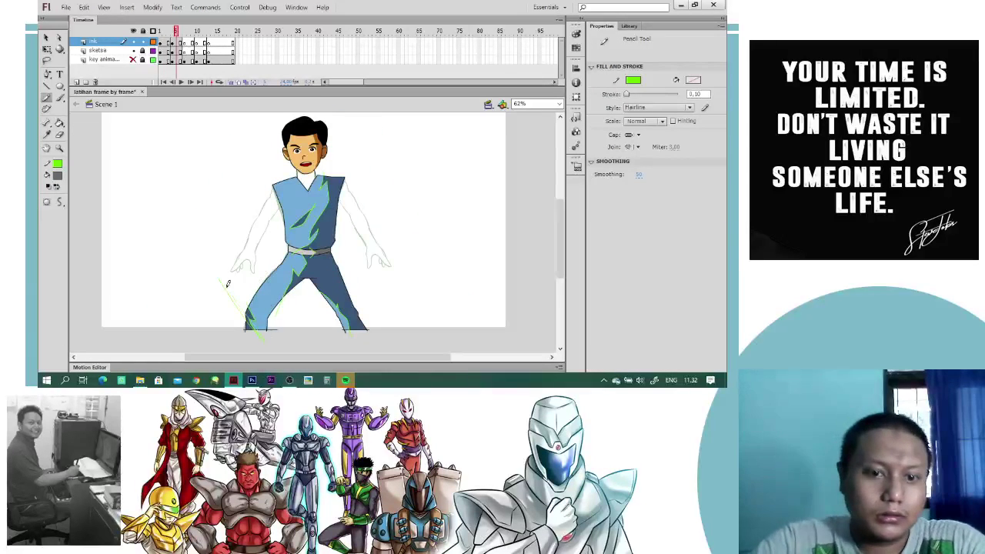
{"action": "mouse_move", "coordinate": [227, 285]}
{"action": "left_mouse_down"}
{"action": "mouse_move", "coordinate": [243, 252]}
{"action": "mouse_move", "coordinate": [301, 318]}
{"action": "mouse_move", "coordinate": [312, 294]}
{"action": "mouse_move", "coordinate": [300, 245]}
{"action": "left_mouse_up"}
{"action": "mouse_move", "coordinate": [313, 231]}
{"action": "left_mouse_down"}
{"action": "mouse_move", "coordinate": [305, 170]}
{"action": "mouse_move", "coordinate": [352, 157]}
{"action": "left_mouse_up"}
{"action": "key", "text": "v"}
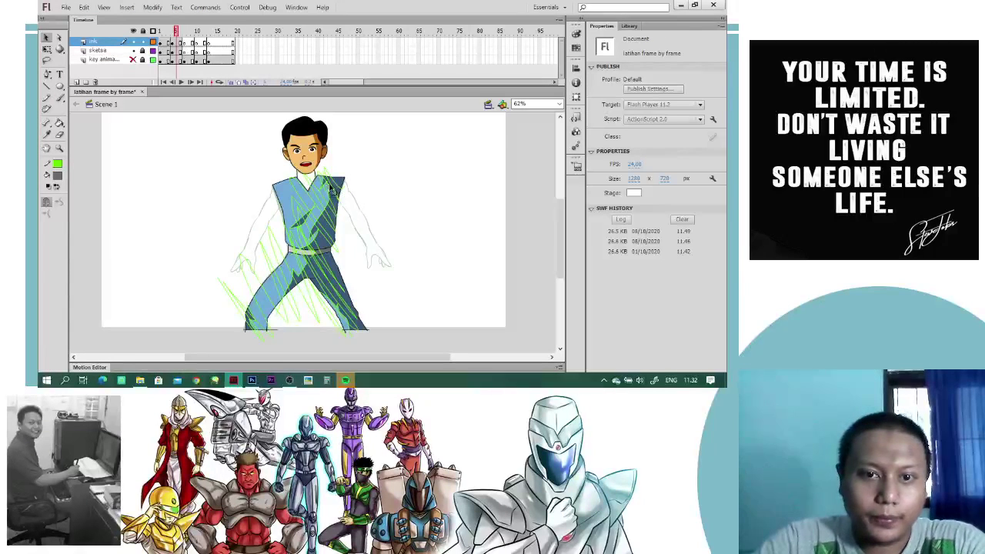
{"action": "double_click", "coordinate": [329, 188]}
{"action": "key", "text": "Delete"}
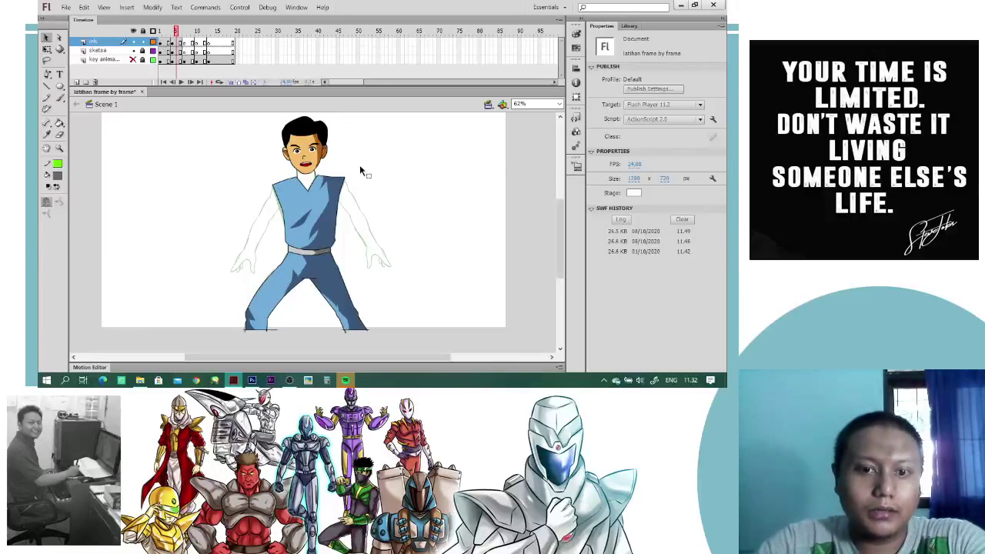
- Ink both edges of the arm beside the shirt's shaded side in black with the Pencil tool, from shoulder to wrist
{"action": "mouse_move", "coordinate": [172, 36]}
{"action": "left_mouse_down"}
{"action": "mouse_move", "coordinate": [161, 40]}
{"action": "mouse_move", "coordinate": [181, 48]}
{"action": "left_mouse_up"}
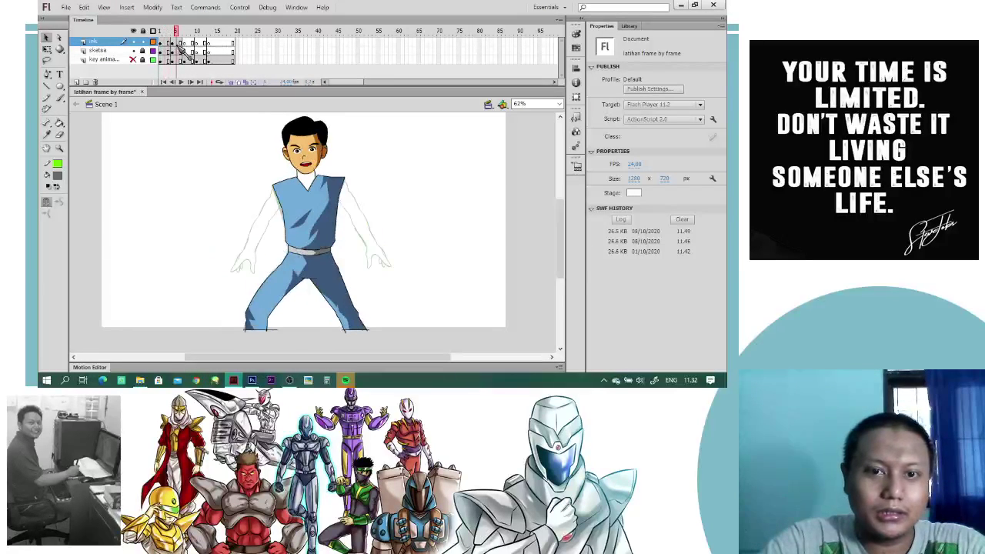
{"action": "key", "text": "y"}
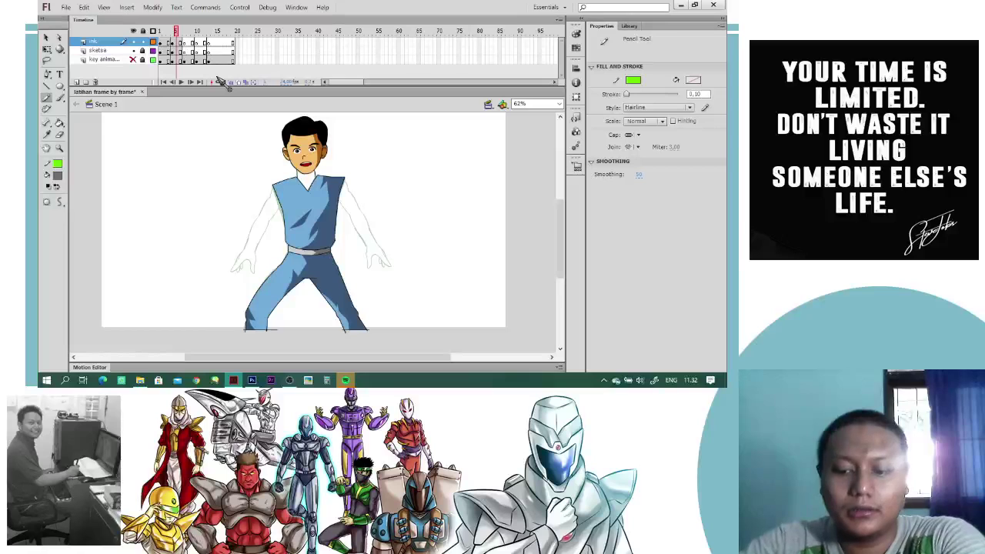
{"action": "key", "text": "ctrl+equal"}
{"action": "key", "text": "ctrl+equal"}
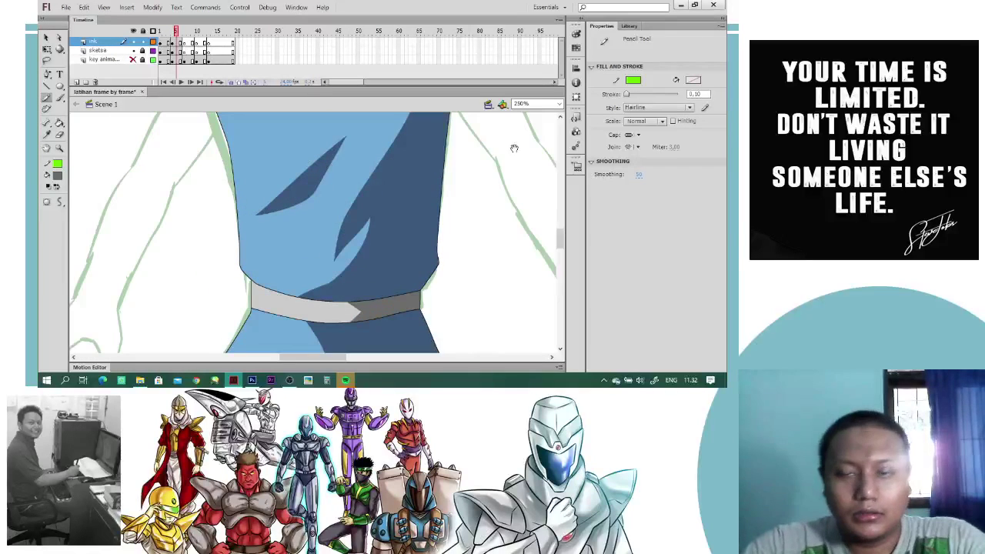
{"action": "left_click_drag", "start_coordinate": [514, 147], "coordinate": [383, 274]}
{"action": "left_click", "coordinate": [57, 164]}
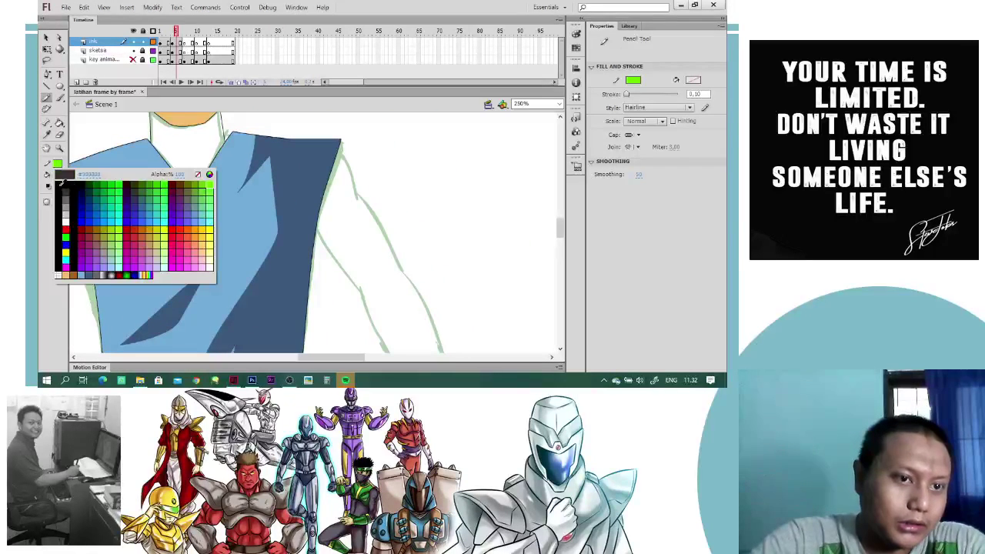
{"action": "left_click", "coordinate": [62, 186]}
{"action": "left_click_drag", "start_coordinate": [342, 155], "coordinate": [393, 235]}
{"action": "key", "text": "ctrl+z"}
{"action": "left_click_drag", "start_coordinate": [351, 167], "coordinate": [384, 224]}
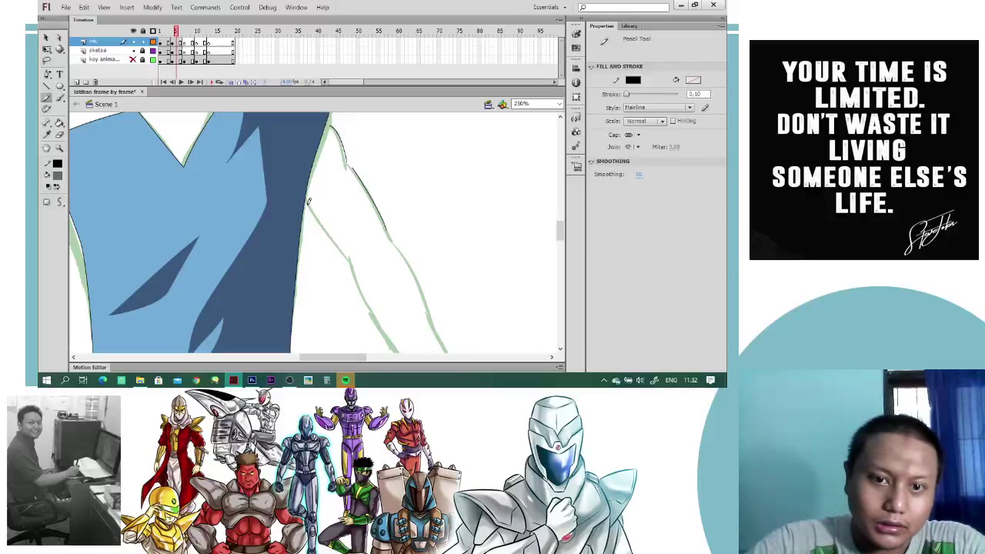
{"action": "mouse_move", "coordinate": [309, 202]}
{"action": "left_mouse_down"}
{"action": "mouse_move", "coordinate": [356, 269]}
{"action": "mouse_move", "coordinate": [319, 180]}
{"action": "mouse_move", "coordinate": [385, 315]}
{"action": "left_mouse_up"}
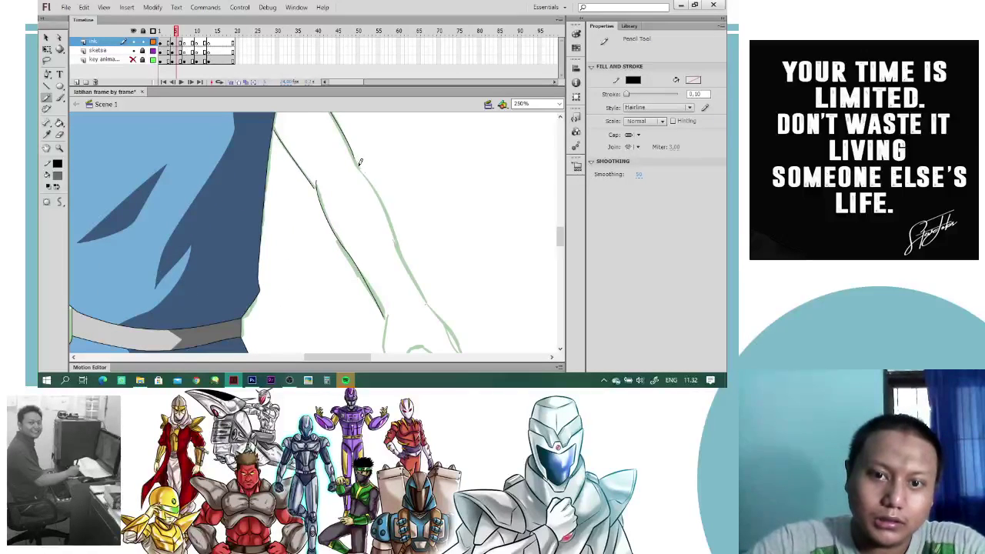
{"action": "mouse_move", "coordinate": [358, 165]}
{"action": "left_mouse_down"}
{"action": "mouse_move", "coordinate": [424, 298]}
{"action": "mouse_move", "coordinate": [398, 166]}
{"action": "left_mouse_up"}
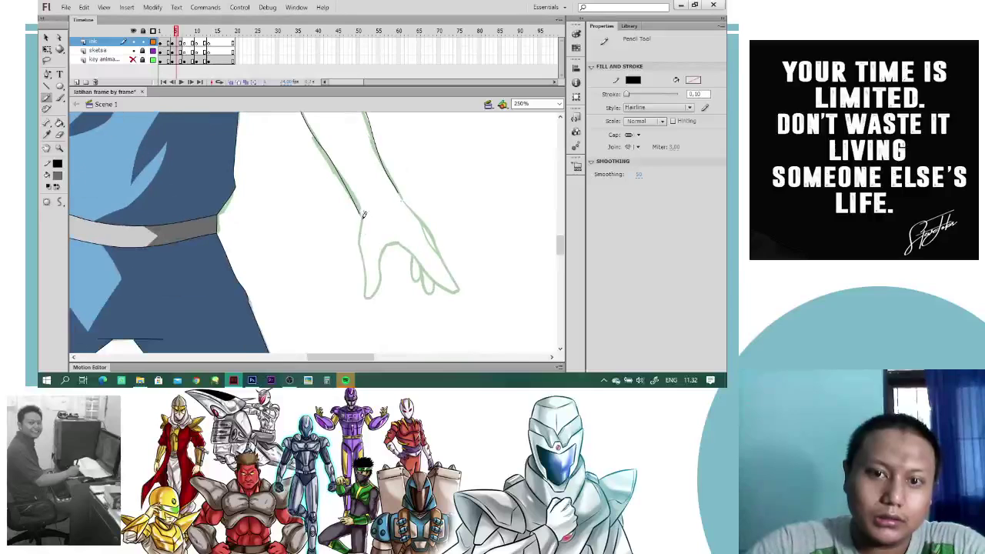
- Ink the hand at the end of the arm over the sketch, including the thumb, fingers and knuckle line
{"action": "left_click_drag", "start_coordinate": [391, 241], "coordinate": [364, 211]}
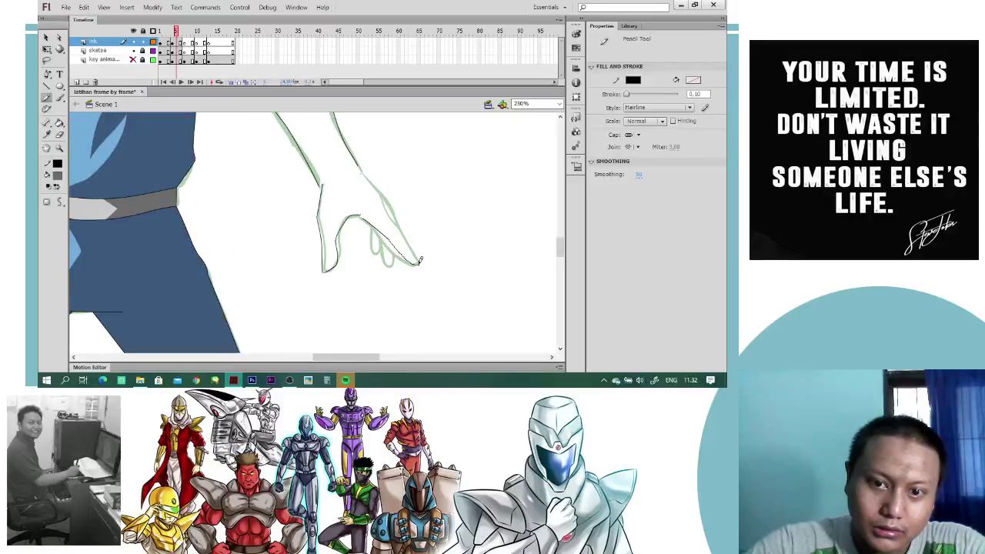
{"action": "left_click_drag", "start_coordinate": [421, 260], "coordinate": [377, 185]}
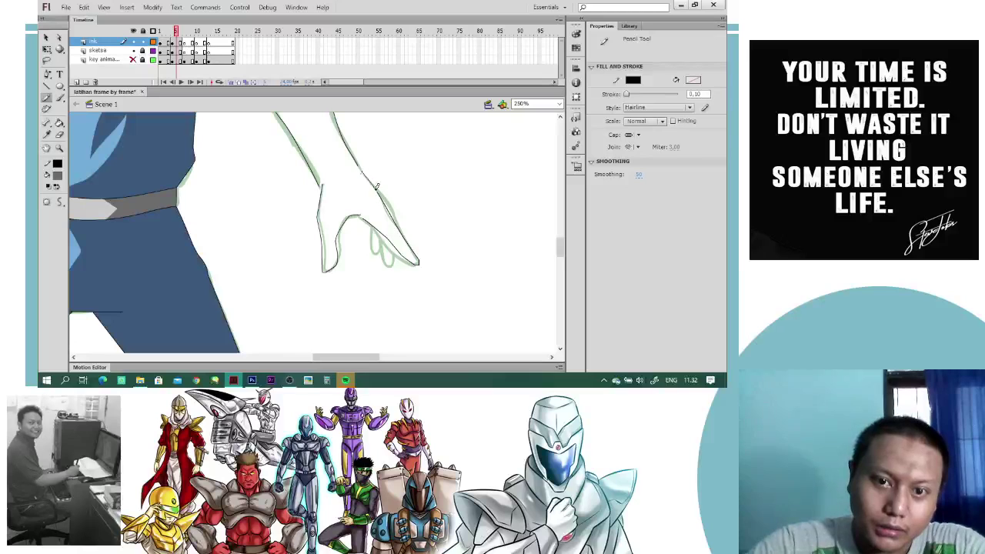
{"action": "left_click_drag", "start_coordinate": [403, 247], "coordinate": [398, 214]}
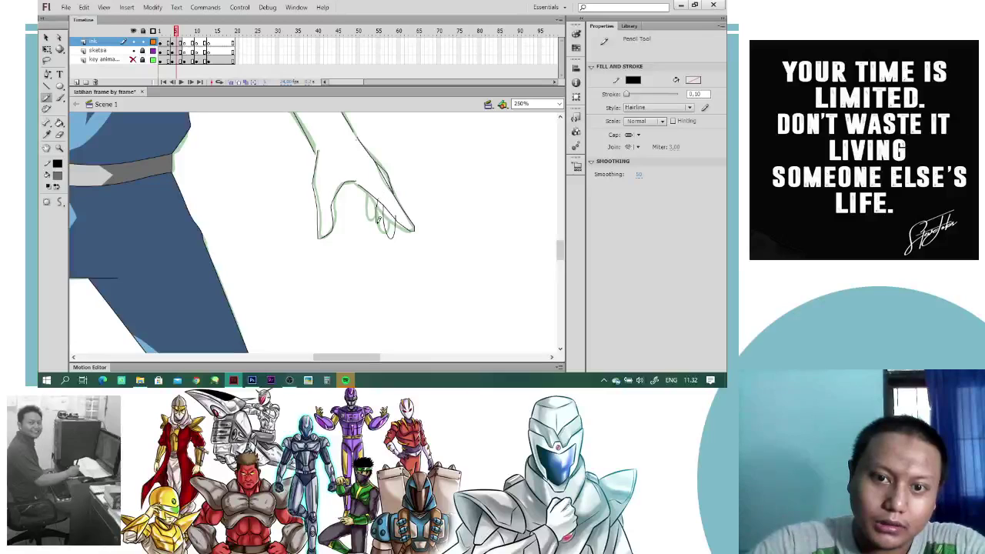
{"action": "left_click_drag", "start_coordinate": [375, 169], "coordinate": [391, 182]}
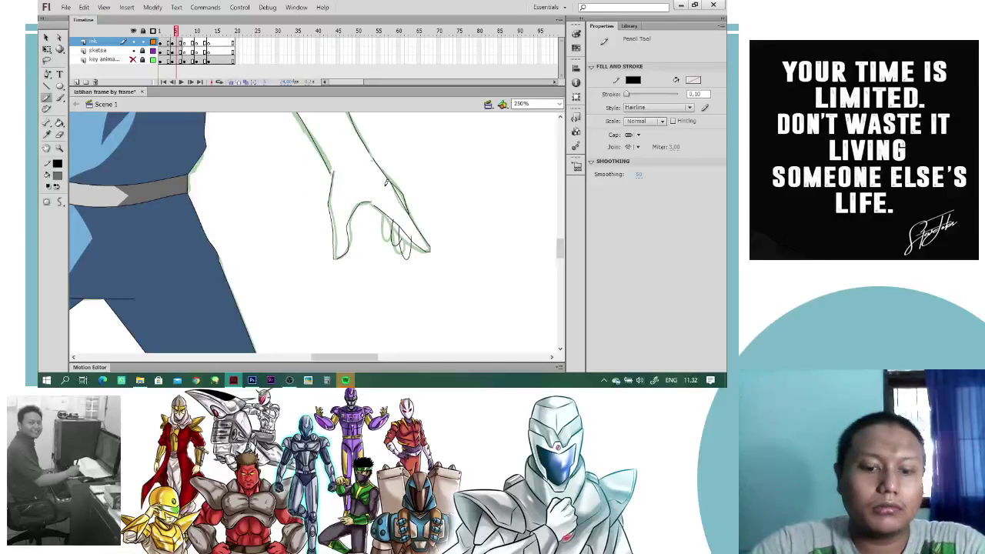
- Reshape the inked lines around the thumb and palm into smoother curves with the Selection tool
{"action": "key", "text": "v"}
{"action": "key", "text": "ctrl+="}
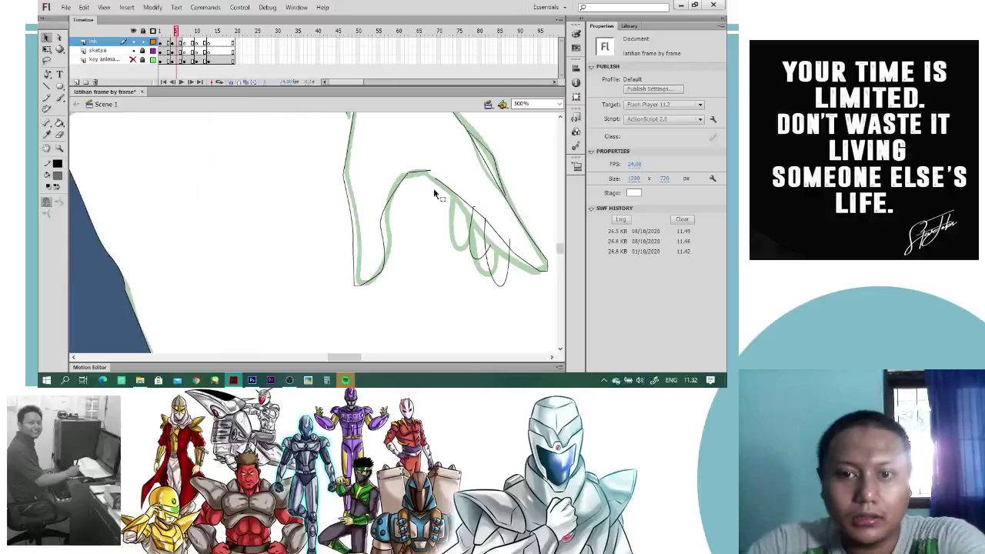
{"action": "left_click_drag", "start_coordinate": [425, 162], "coordinate": [382, 165]}
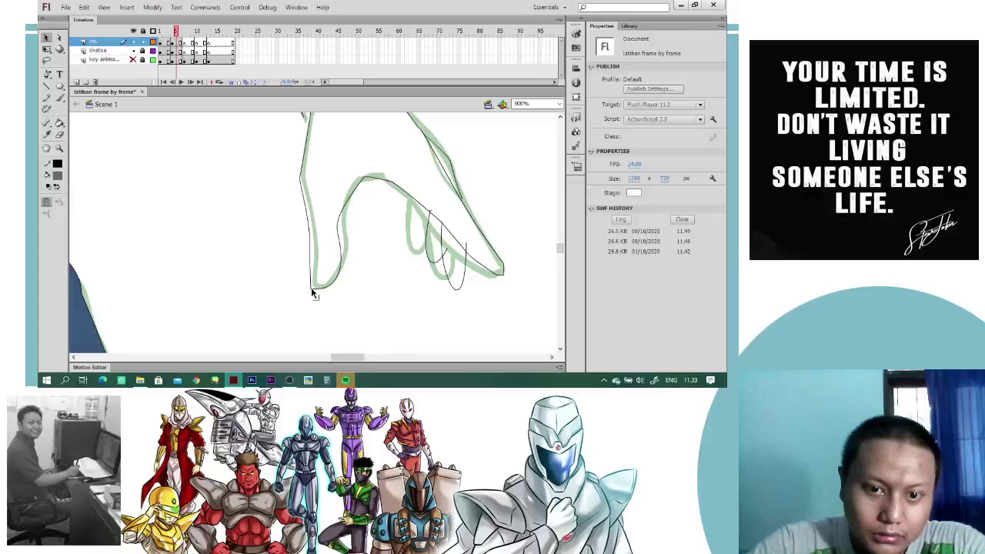
{"action": "scroll", "coordinate": [361, 215], "scroll_direction": "right", "scroll_amount": 3}
- Hide the sketsa layer and delete the stray line ends where the fingers overlap the hand outline
{"action": "left_click", "coordinate": [351, 209]}
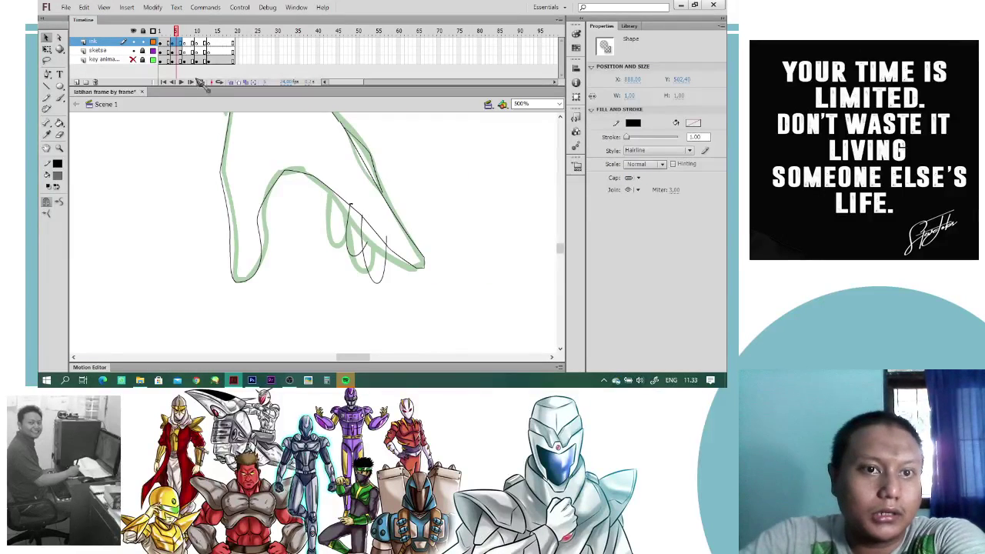
{"action": "left_click", "coordinate": [132, 50]}
{"action": "left_click", "coordinate": [359, 212]}
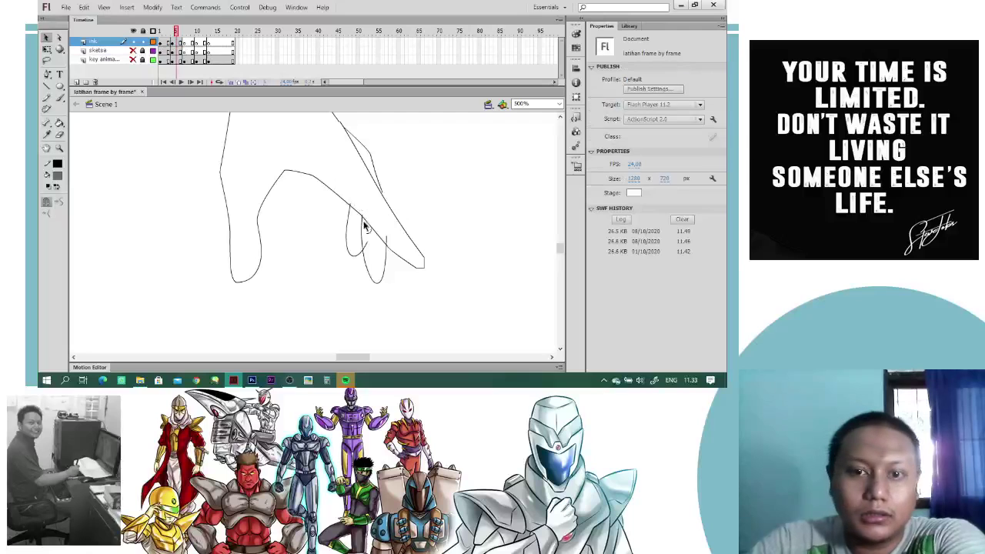
{"action": "left_click", "coordinate": [361, 214]}
{"action": "key", "text": "Delete"}
{"action": "left_click", "coordinate": [368, 242]}
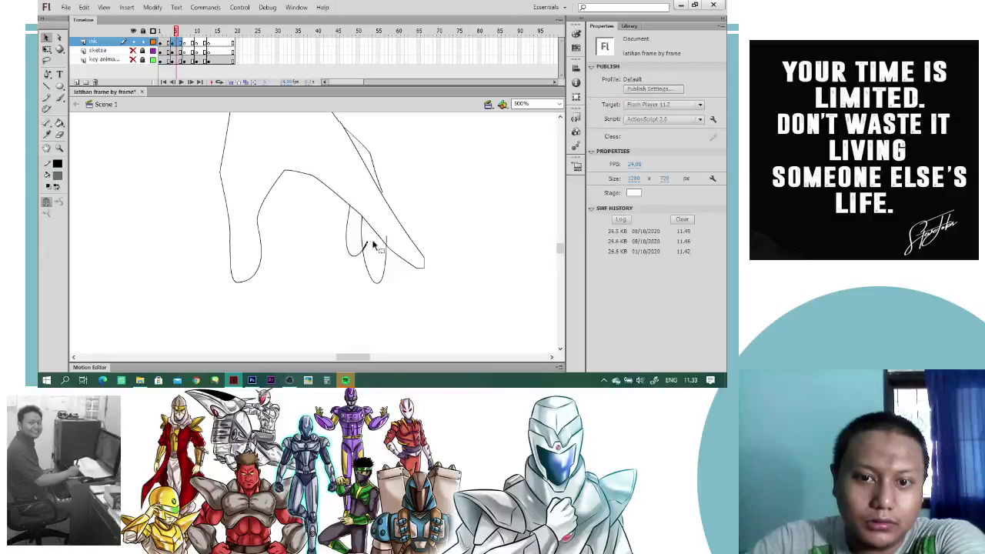
{"action": "key", "text": "Delete"}
{"action": "left_click", "coordinate": [387, 241]}
{"action": "key", "text": "Delete"}
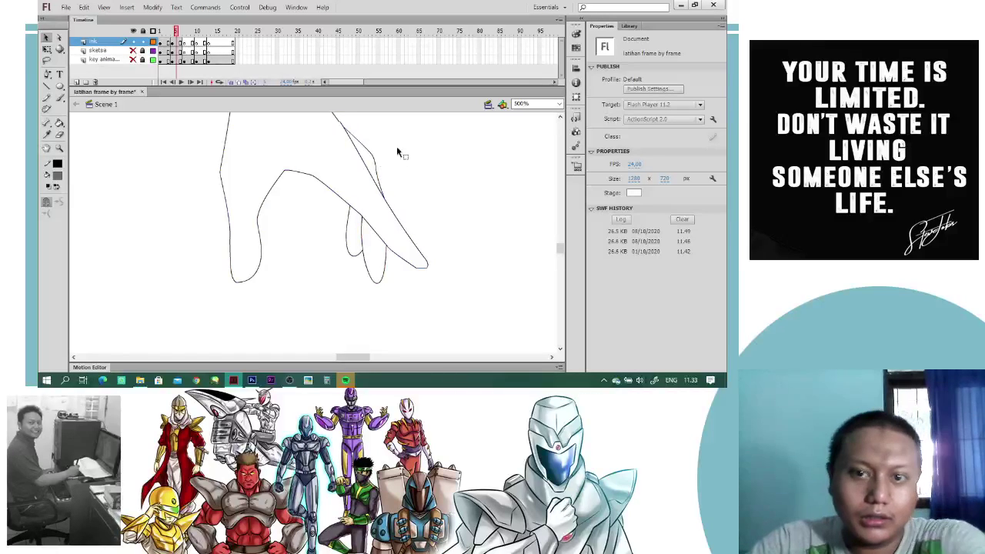
- Join and bend the arm's outline segments at the wrist, elbow and upper arm so they form continuous edges
{"action": "key", "text": "space"}
{"action": "left_click_drag", "start_coordinate": [387, 165], "coordinate": [401, 256]}
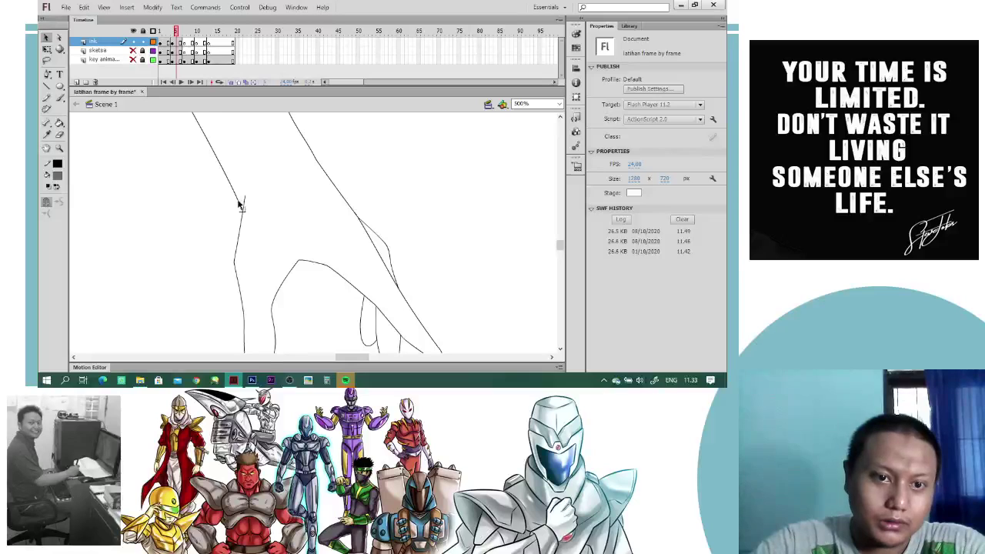
{"action": "mouse_move", "coordinate": [247, 203]}
{"action": "left_mouse_down"}
{"action": "mouse_move", "coordinate": [330, 270]}
{"action": "mouse_move", "coordinate": [347, 231]}
{"action": "mouse_move", "coordinate": [339, 198]}
{"action": "mouse_move", "coordinate": [373, 264]}
{"action": "left_mouse_up"}
{"action": "mouse_move", "coordinate": [324, 195]}
{"action": "left_mouse_down"}
{"action": "mouse_move", "coordinate": [331, 209]}
{"action": "mouse_move", "coordinate": [321, 189]}
{"action": "left_mouse_up"}
{"action": "left_click_drag", "start_coordinate": [245, 256], "coordinate": [251, 268]}
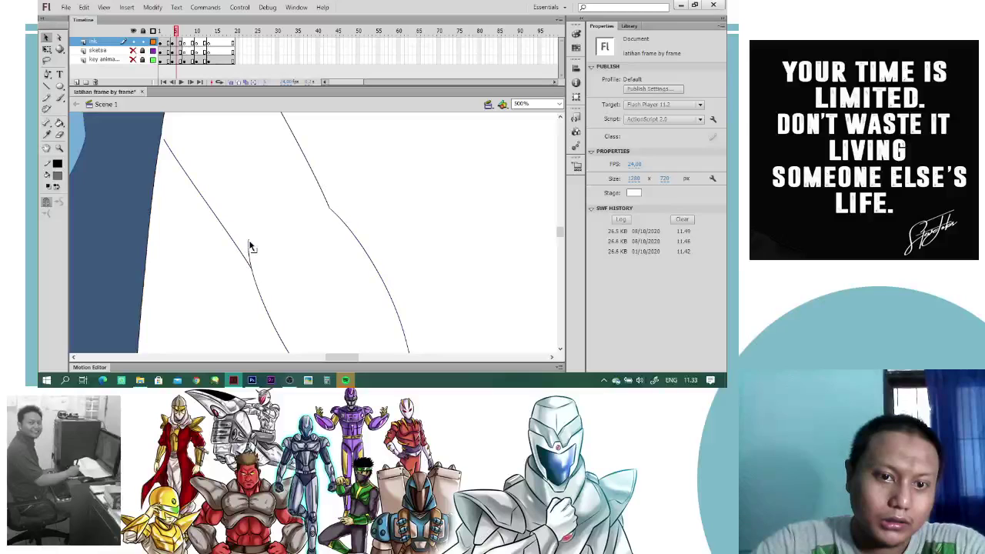
{"action": "left_click_drag", "start_coordinate": [257, 150], "coordinate": [332, 282]}
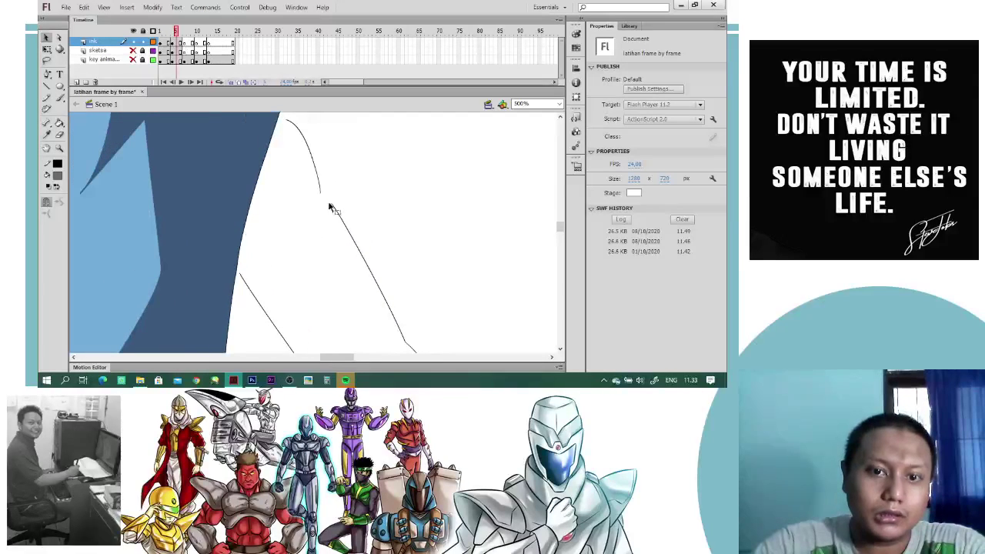
{"action": "mouse_move", "coordinate": [327, 202]}
{"action": "left_mouse_down"}
{"action": "mouse_move", "coordinate": [322, 192]}
{"action": "mouse_move", "coordinate": [357, 230]}
{"action": "mouse_move", "coordinate": [329, 161]}
{"action": "left_mouse_up"}
{"action": "left_click_drag", "start_coordinate": [350, 271], "coordinate": [348, 234]}
- Duplicate the whole inked arm, flip the copy horizontally and place it at the opposite shoulder
{"action": "key", "text": "ctrl+minus"}
{"action": "key", "text": "ctrl+minus"}
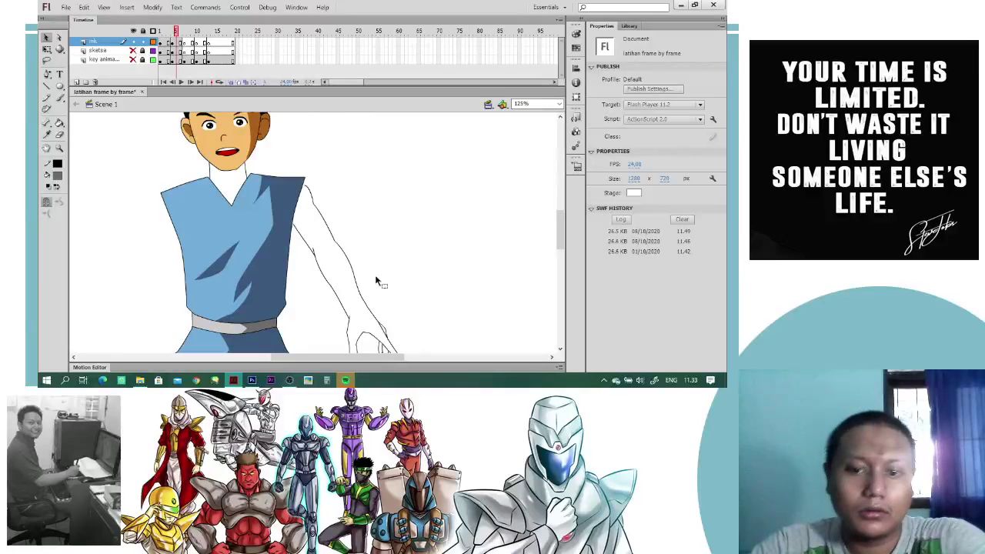
{"action": "left_click_drag", "start_coordinate": [376, 282], "coordinate": [392, 241]}
{"action": "double_click", "coordinate": [360, 241]}
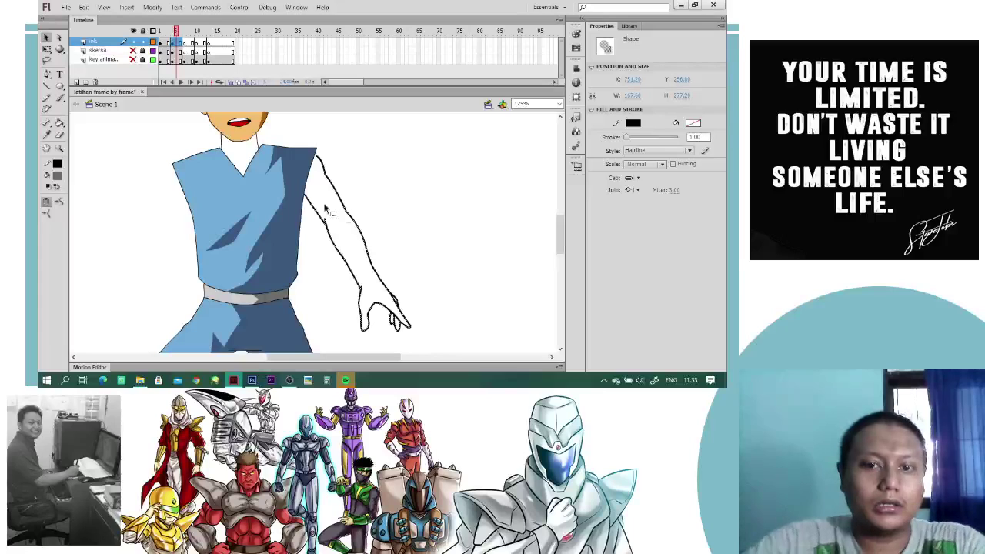
{"action": "left_click", "coordinate": [152, 6]}
{"action": "mouse_move", "coordinate": [193, 134]}
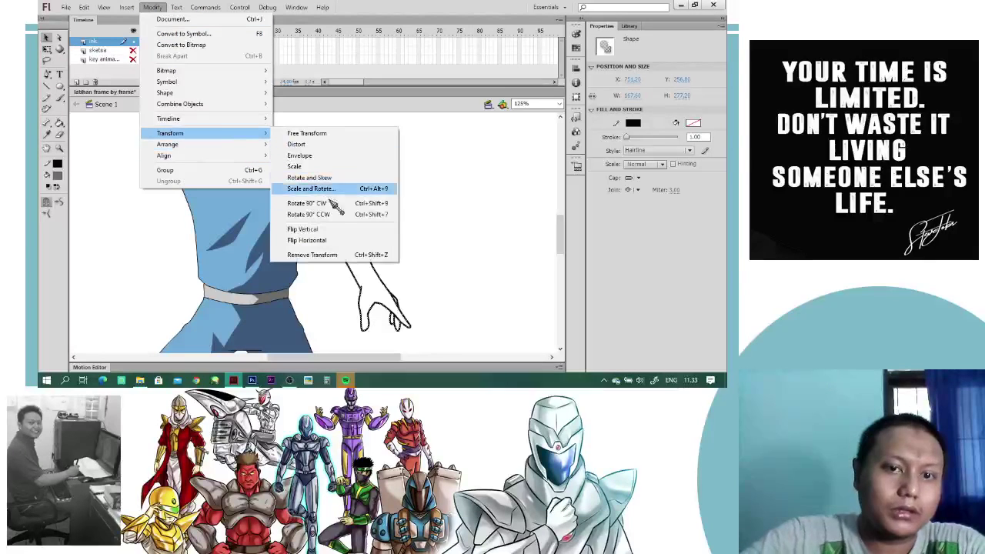
{"action": "left_click", "coordinate": [323, 244]}
{"action": "left_click_drag", "start_coordinate": [375, 218], "coordinate": [146, 221]}
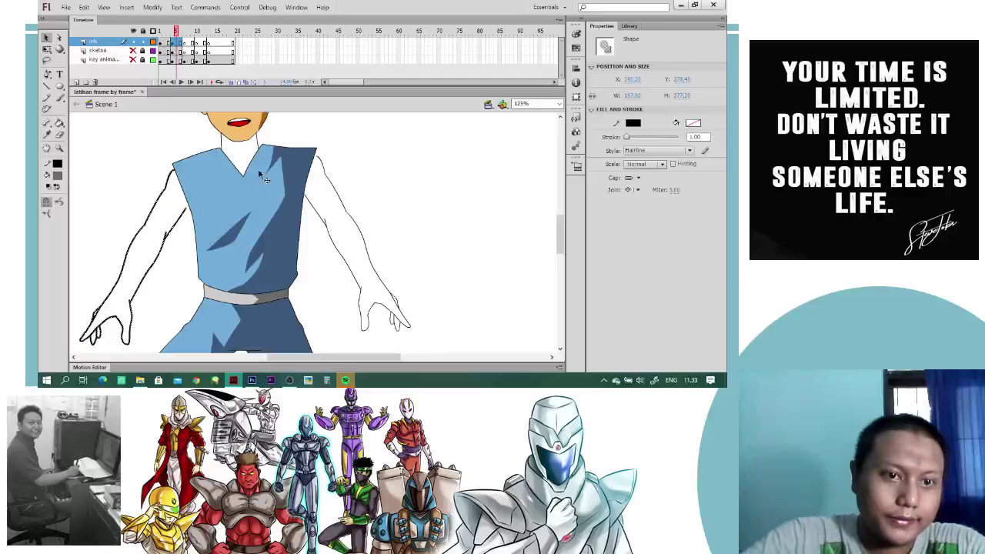
- Connect the open upper ends of both arms to the edges of the shirt
{"action": "left_click", "coordinate": [341, 132]}
{"action": "key", "text": "ctrl+="}
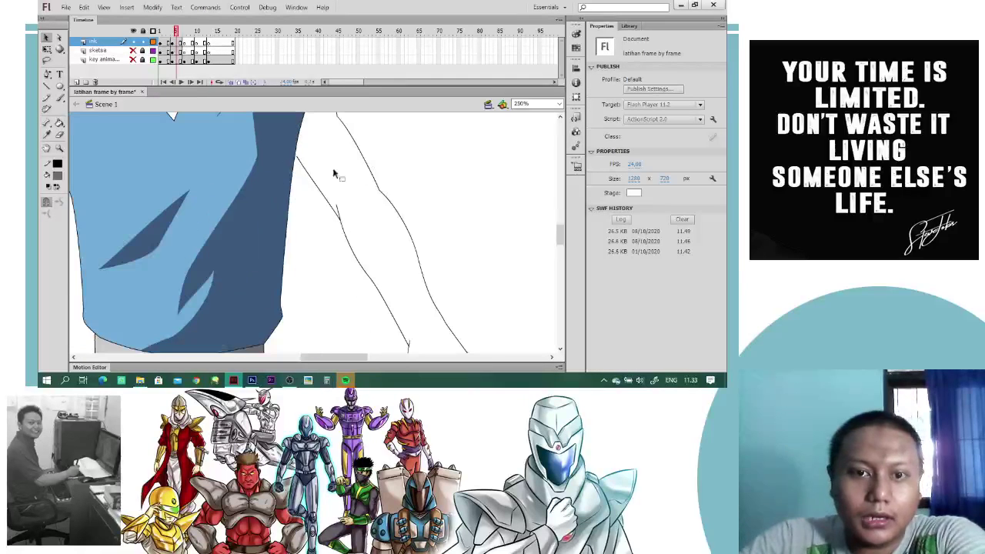
{"action": "scroll", "coordinate": [341, 220], "scroll_direction": "up", "scroll_amount": 5}
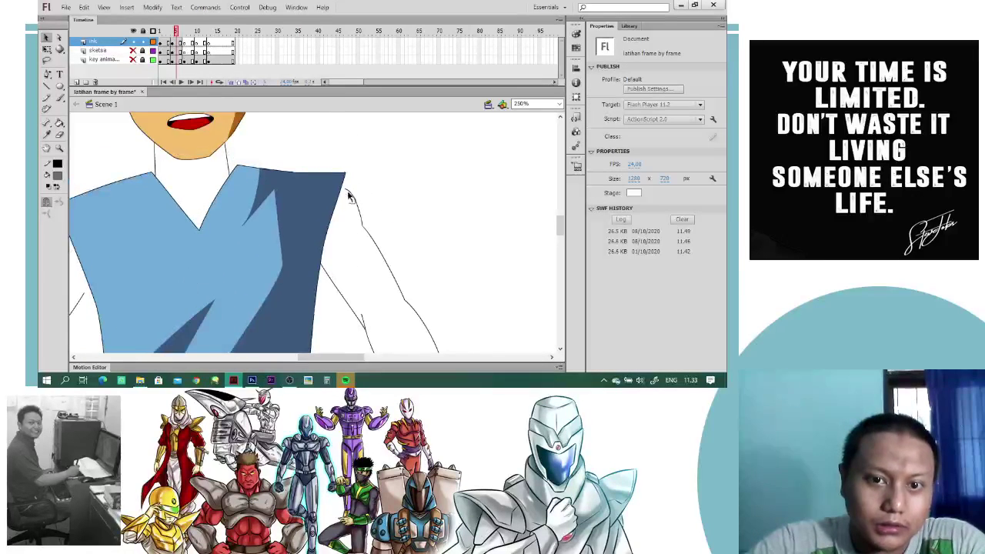
{"action": "left_click_drag", "start_coordinate": [170, 194], "coordinate": [321, 159]}
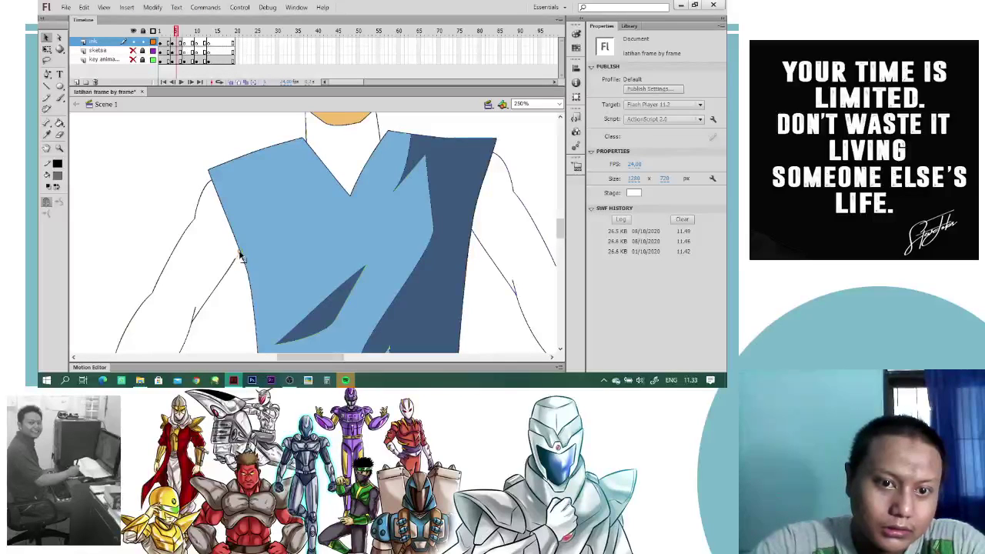
- Fill the neck, both arms and the fingers with the light skin colour using the Paint Bucket tool
{"action": "key", "text": "k"}
{"action": "left_click", "coordinate": [337, 147]}
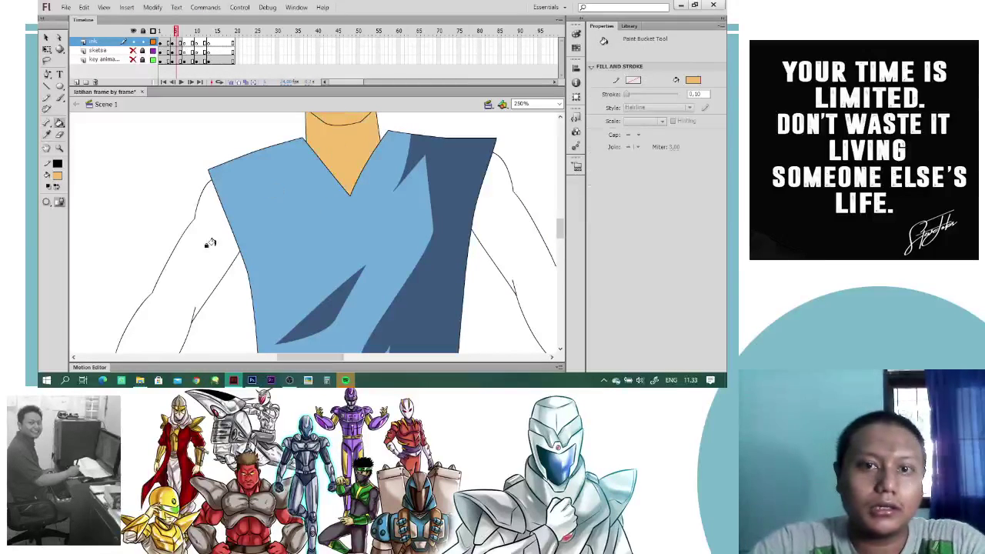
{"action": "left_click", "coordinate": [209, 245]}
{"action": "left_click", "coordinate": [465, 240]}
{"action": "key", "text": "ctrl+minus"}
{"action": "key", "text": "ctrl+minus"}
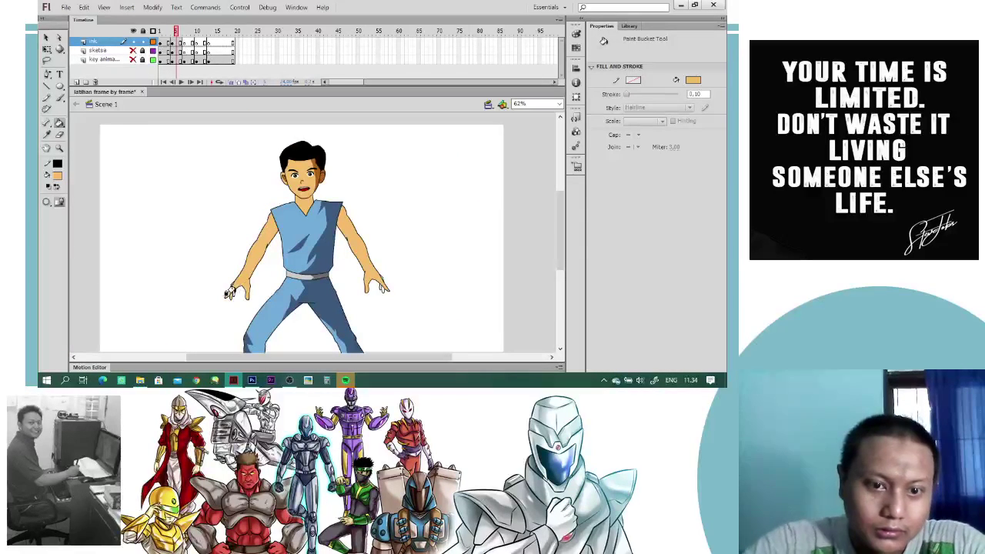
{"action": "left_click", "coordinate": [376, 287]}
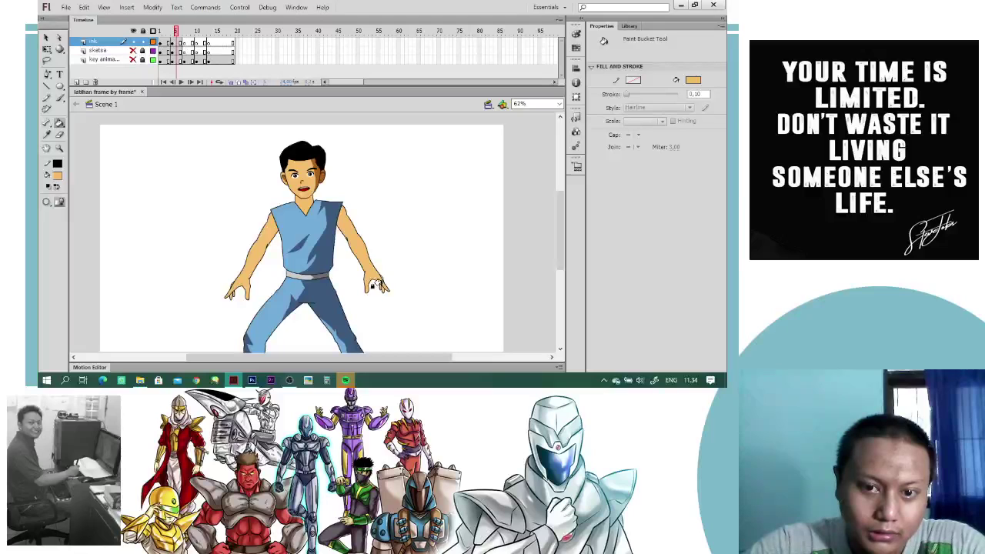
- Compare the new pose with the first frame's pose, examining how its neck and arms are shaded
{"action": "left_click", "coordinate": [170, 33]}
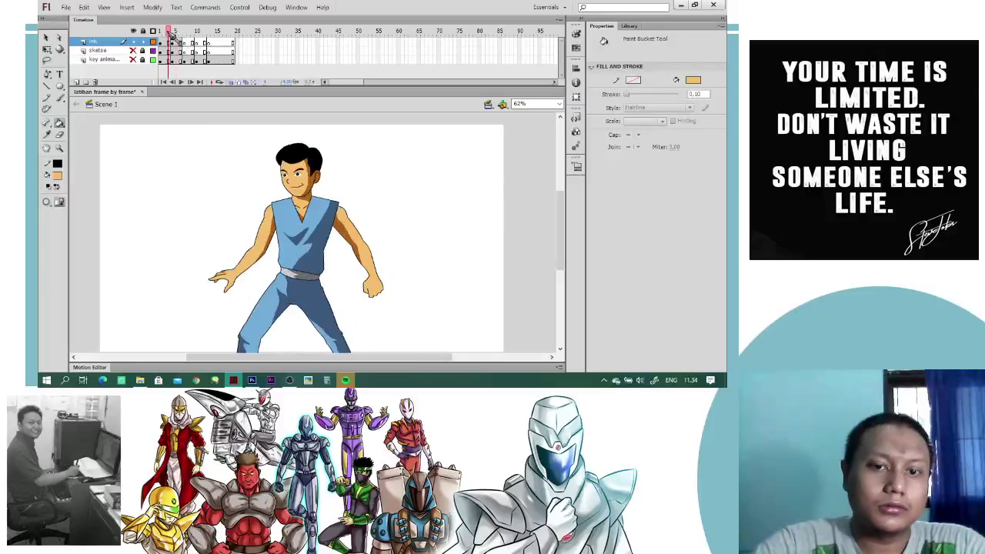
{"action": "mouse_move", "coordinate": [168, 32]}
{"action": "left_mouse_down"}
{"action": "mouse_move", "coordinate": [178, 33]}
{"action": "mouse_move", "coordinate": [165, 35]}
{"action": "left_mouse_up"}
{"action": "key", "text": "l"}
{"action": "key", "text": "u"}
{"action": "left_click", "coordinate": [174, 39]}
{"action": "key", "text": "v"}
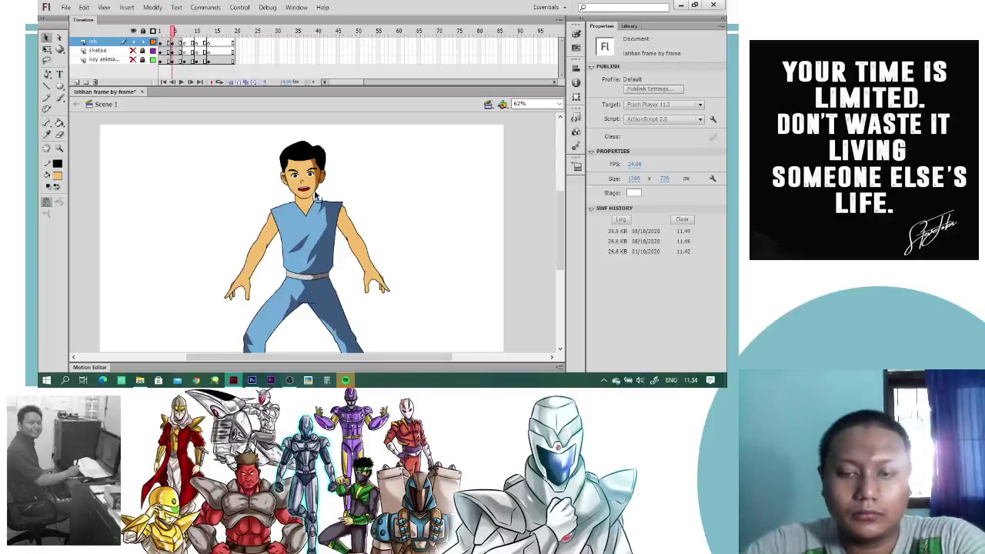
{"action": "scroll", "coordinate": [313, 199], "scroll_direction": "up", "scroll_amount": 2}
{"action": "left_click", "coordinate": [164, 34]}
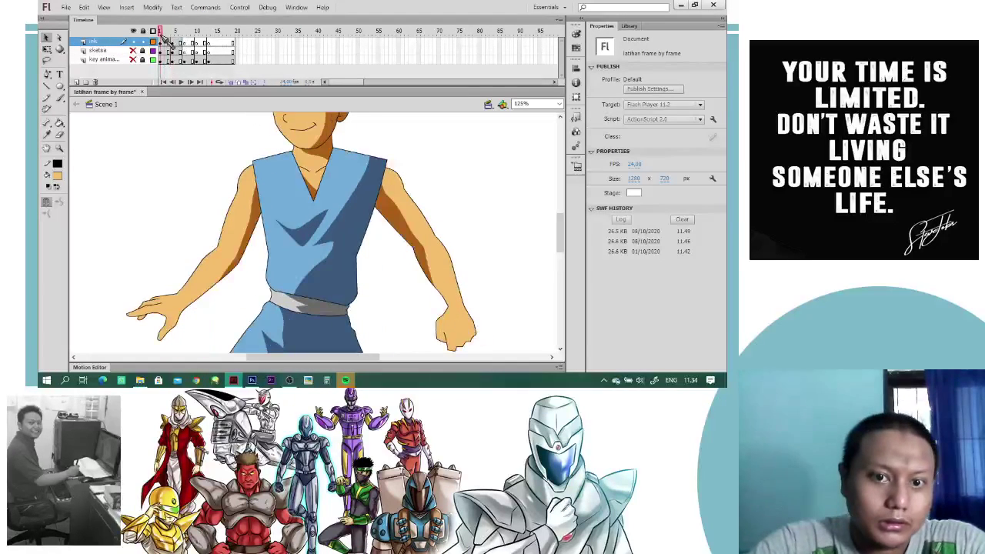
{"action": "left_click", "coordinate": [174, 39]}
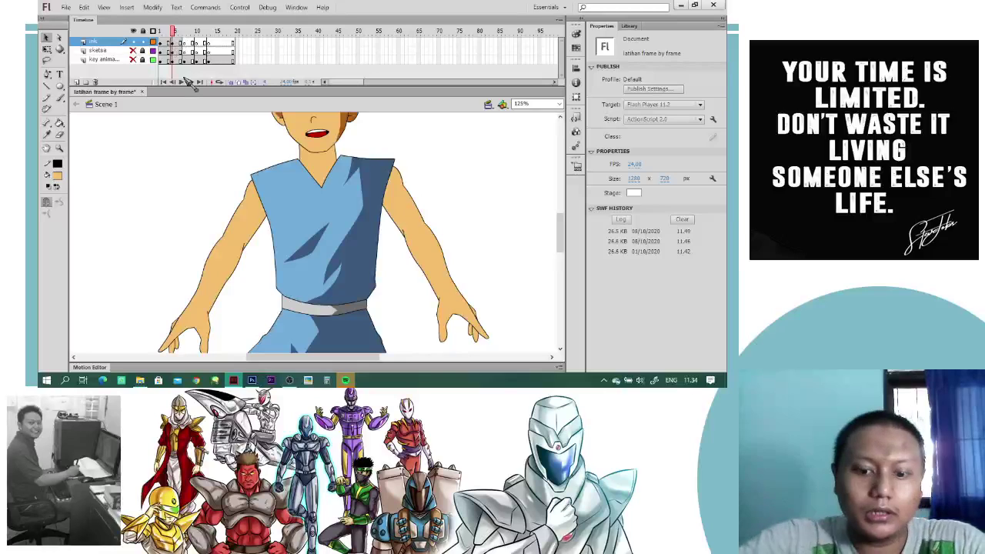
- Draw two short collarbone lines inside the shirt's neckline with the Pencil tool and delete the parts extending over the shirt
{"action": "key", "text": "u"}
{"action": "key", "text": "y"}
{"action": "key", "text": "ctrl+equal"}
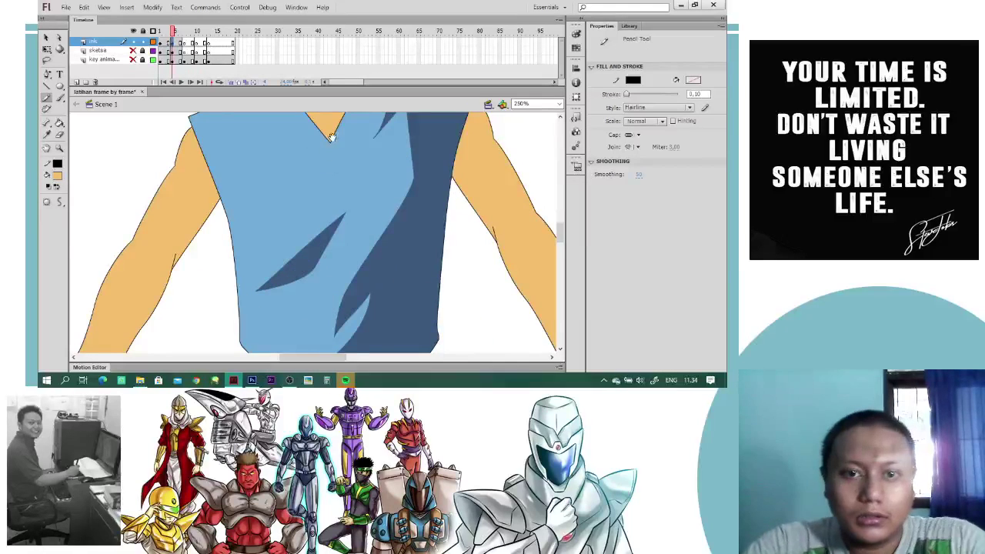
{"action": "scroll", "coordinate": [331, 137], "scroll_direction": "up", "scroll_amount": 3}
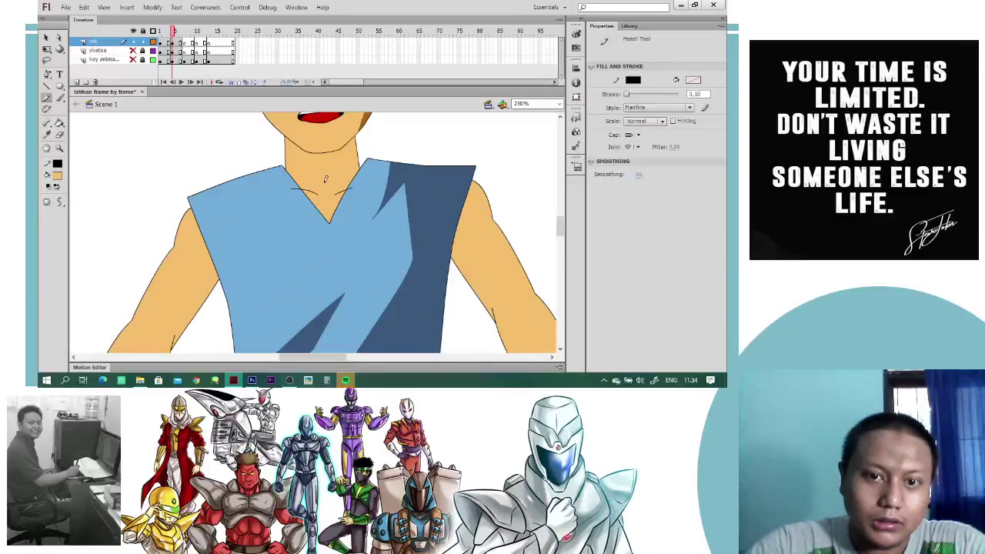
{"action": "key", "text": "v"}
{"action": "left_click", "coordinate": [291, 193]}
{"action": "left_click", "coordinate": [297, 189]}
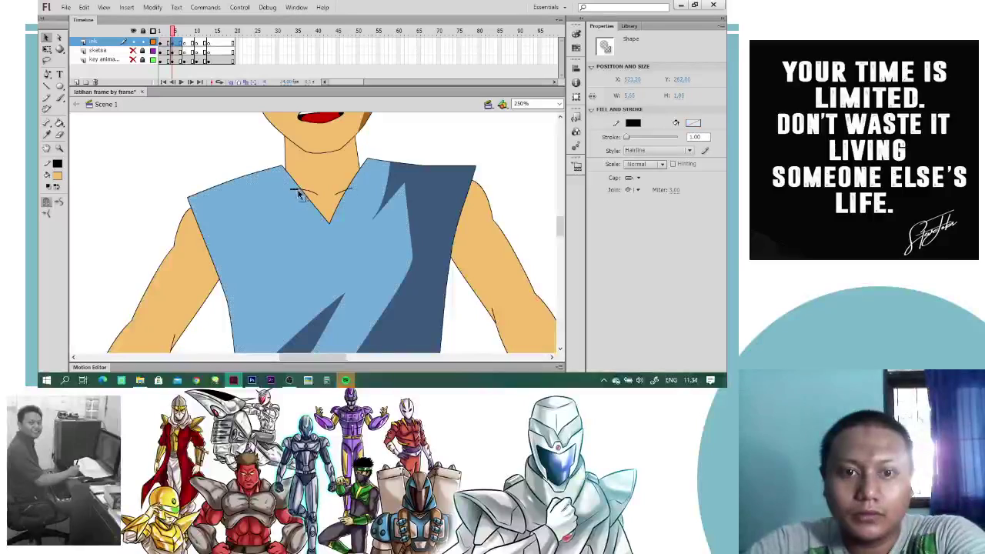
{"action": "key", "text": "Delete"}
{"action": "left_click", "coordinate": [350, 189]}
{"action": "key", "text": "Delete"}
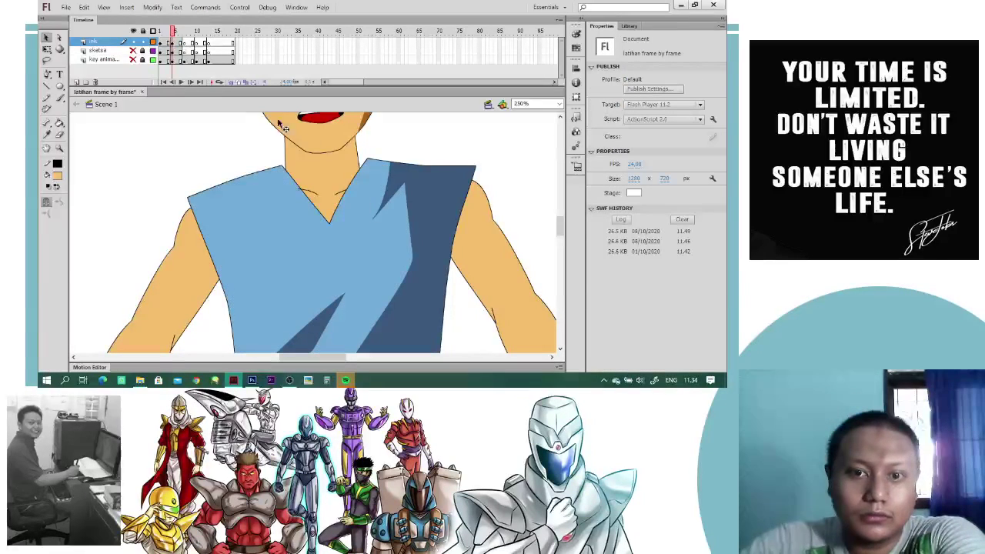
- Draw bright green shadow boundary lines below the chin and across the base of the neckline with the Pencil tool
{"action": "left_click", "coordinate": [165, 41]}
{"action": "left_click", "coordinate": [174, 42]}
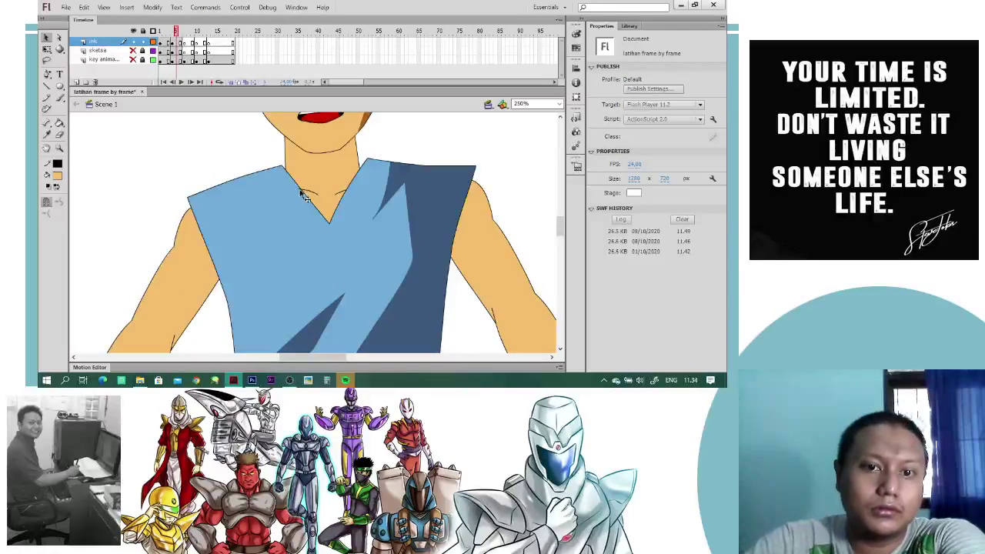
{"action": "key", "text": "y"}
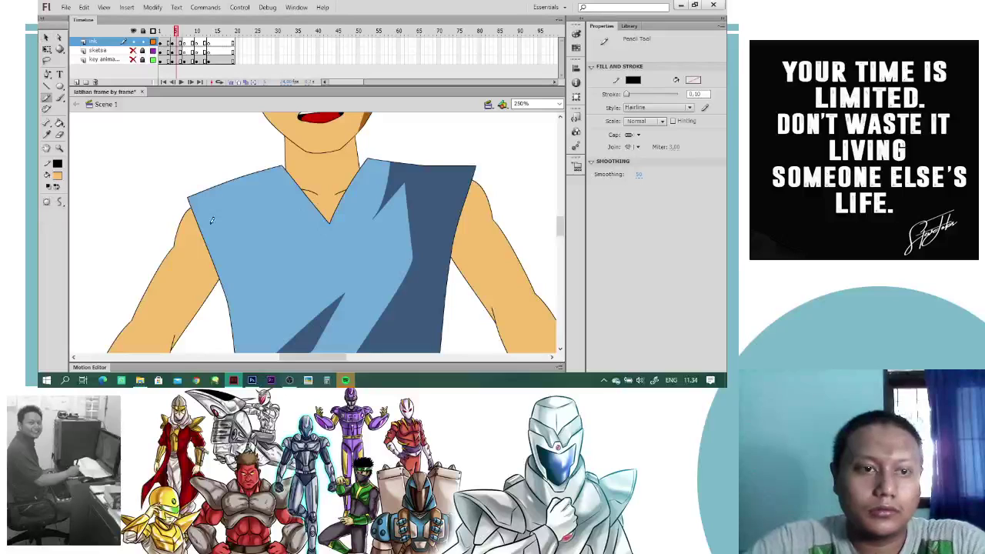
{"action": "left_click", "coordinate": [58, 164]}
{"action": "left_click", "coordinate": [216, 178]}
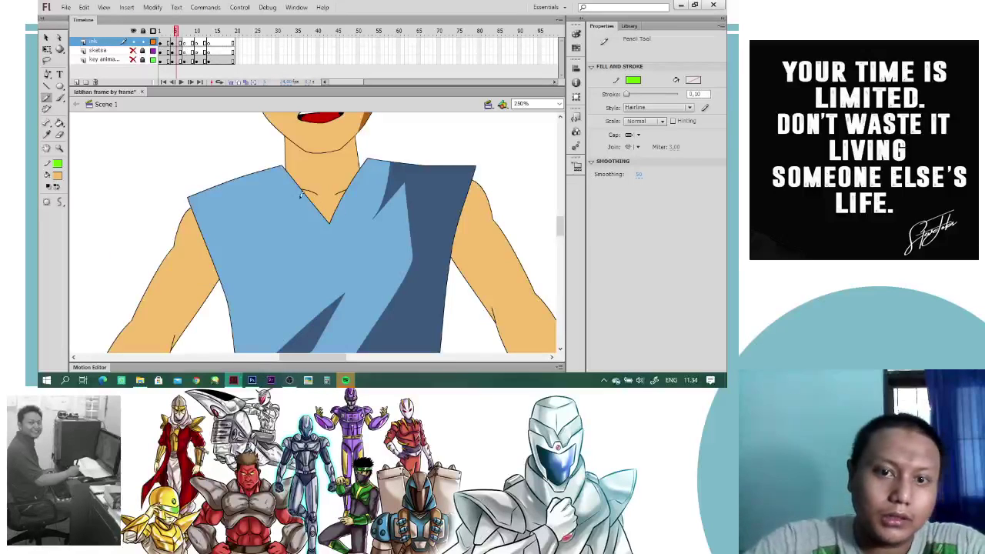
{"action": "mouse_move", "coordinate": [177, 33]}
{"action": "left_mouse_down"}
{"action": "mouse_move", "coordinate": [161, 34]}
{"action": "mouse_move", "coordinate": [176, 34]}
{"action": "left_mouse_up"}
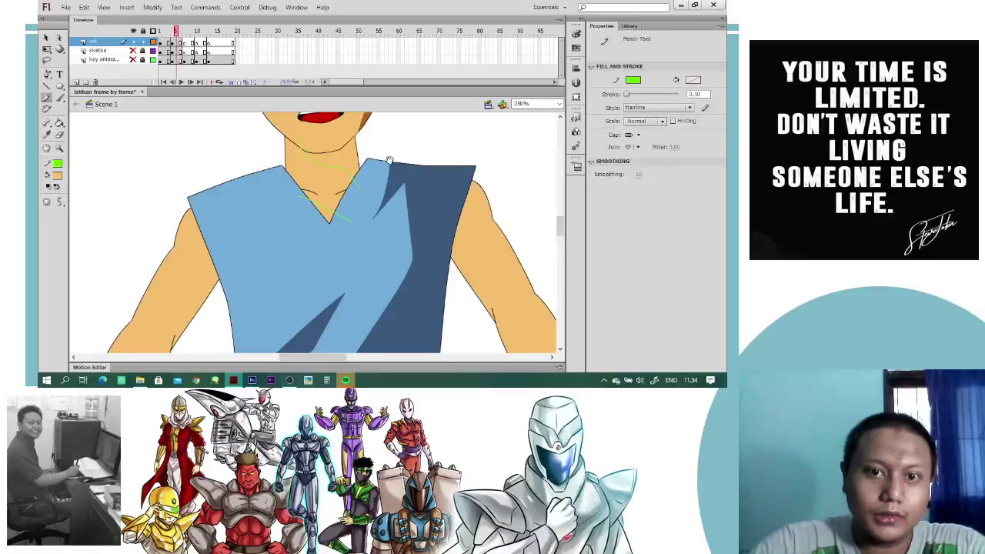
- Draw green shadow boundary lines along the inner edges of both arms, with a pointed notch near each elbow
{"action": "mouse_move", "coordinate": [473, 243]}
{"action": "left_mouse_down"}
{"action": "mouse_move", "coordinate": [401, 228]}
{"action": "mouse_move", "coordinate": [346, 187]}
{"action": "left_mouse_up"}
{"action": "left_click_drag", "start_coordinate": [387, 254], "coordinate": [383, 214]}
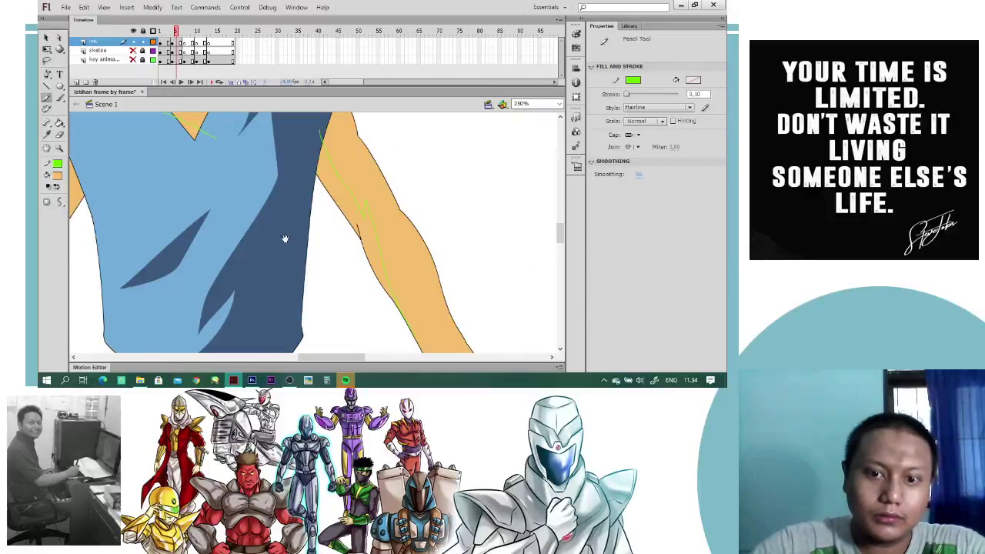
{"action": "left_click_drag", "start_coordinate": [285, 239], "coordinate": [394, 227]}
{"action": "key", "text": "v"}
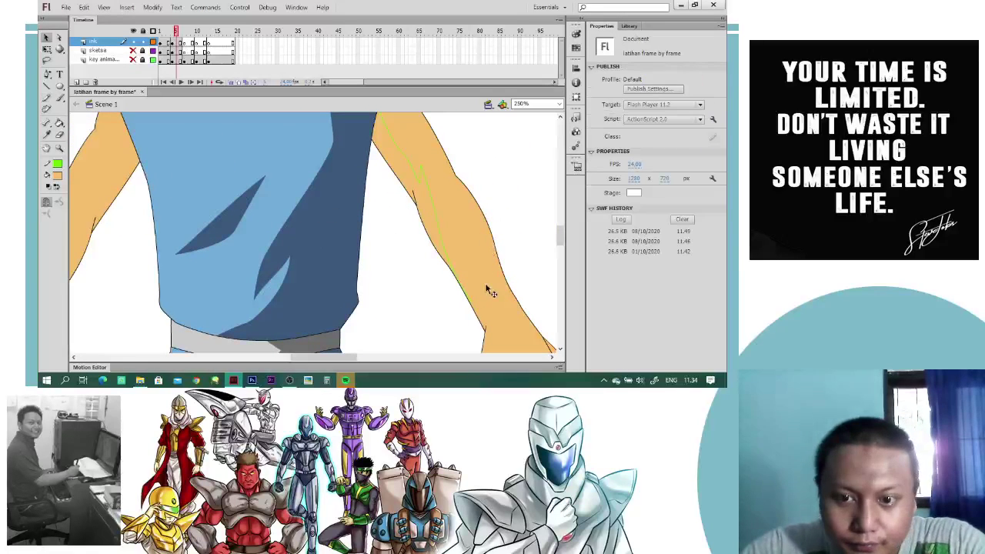
{"action": "left_click_drag", "start_coordinate": [387, 249], "coordinate": [505, 265]}
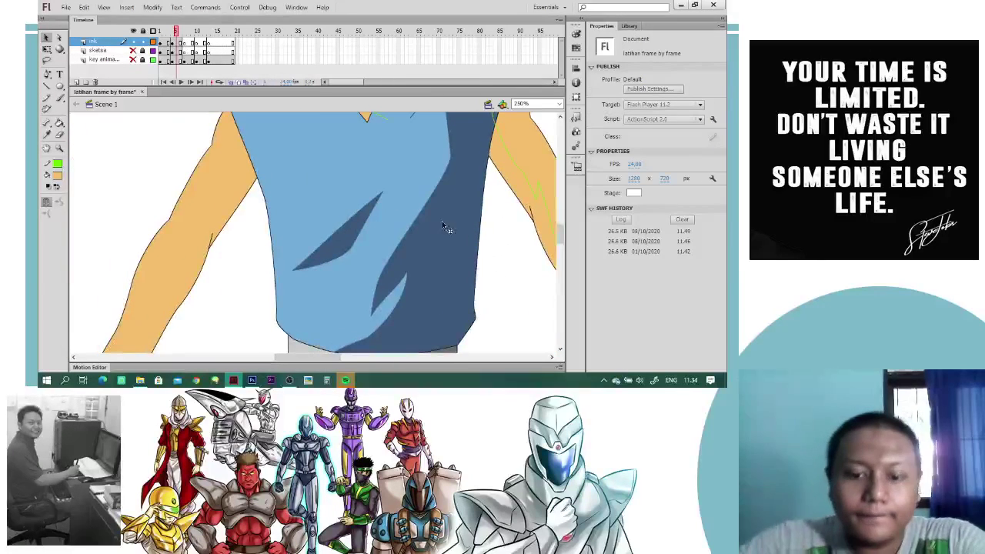
{"action": "key", "text": "y"}
{"action": "left_click_drag", "start_coordinate": [237, 189], "coordinate": [284, 164]}
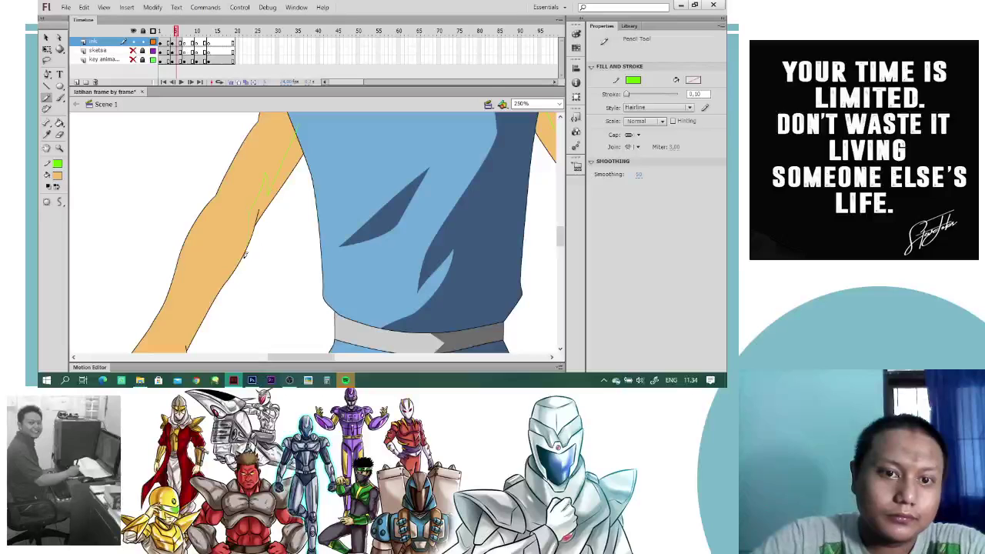
{"action": "left_click_drag", "start_coordinate": [341, 215], "coordinate": [279, 296]}
{"action": "left_click_drag", "start_coordinate": [395, 204], "coordinate": [360, 288]}
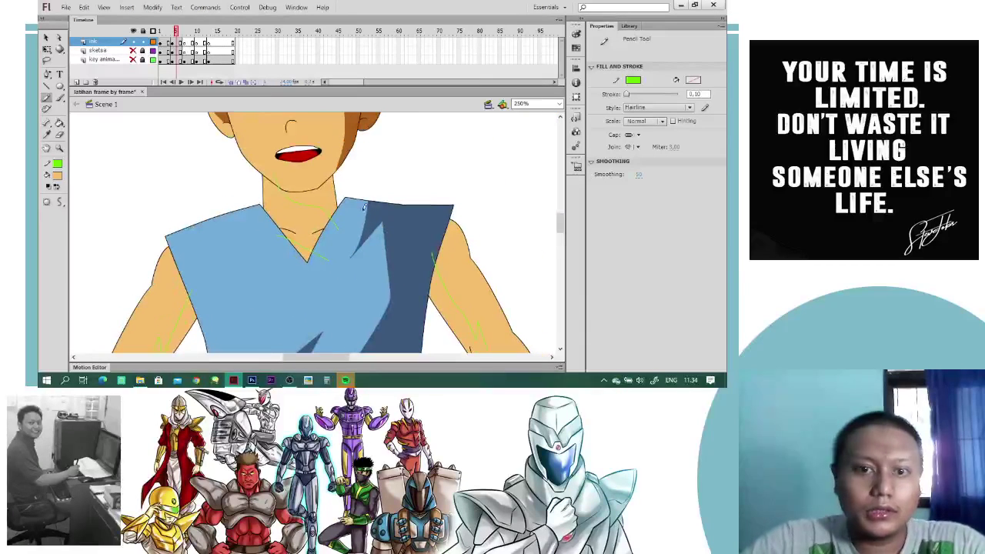
- Fill the marked shadow areas on the neck, neckline and both arms with dark brown using the Paint Bucket tool
{"action": "key", "text": "v"}
{"action": "key", "text": "k"}
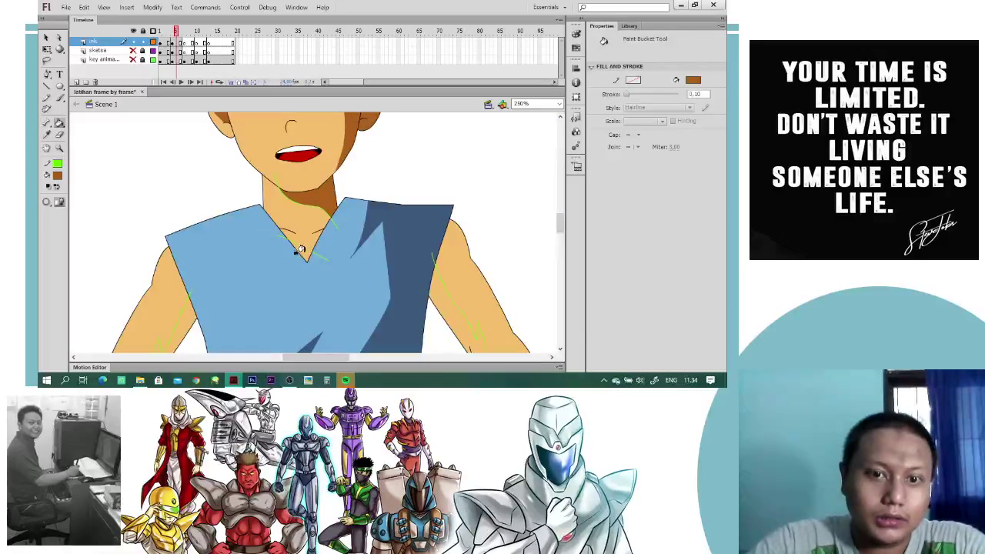
{"action": "left_click", "coordinate": [433, 281]}
{"action": "left_click", "coordinate": [183, 307]}
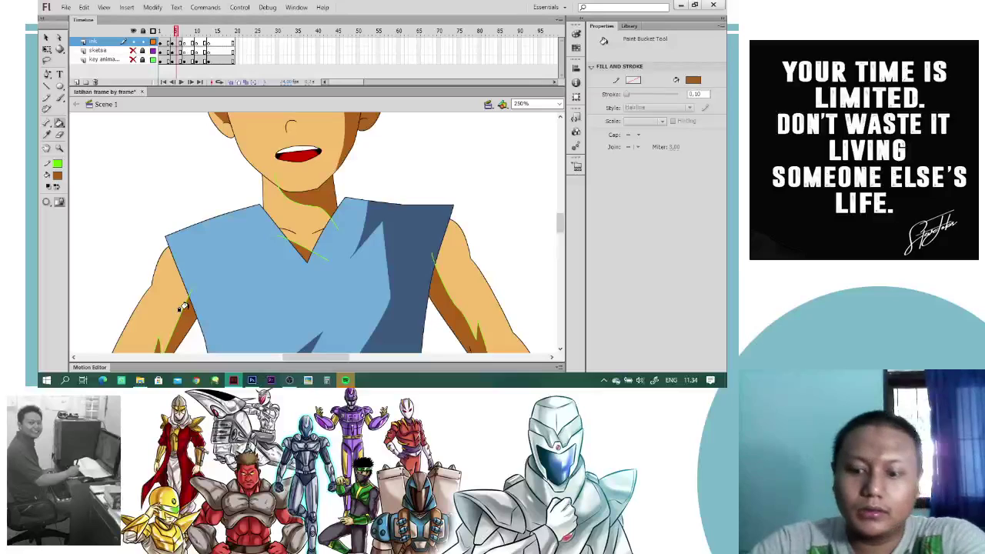
- Delete the green shadow boundary lines from both arms
{"action": "key", "text": "ctrl+minus"}
{"action": "key", "text": "ctrl+minus"}
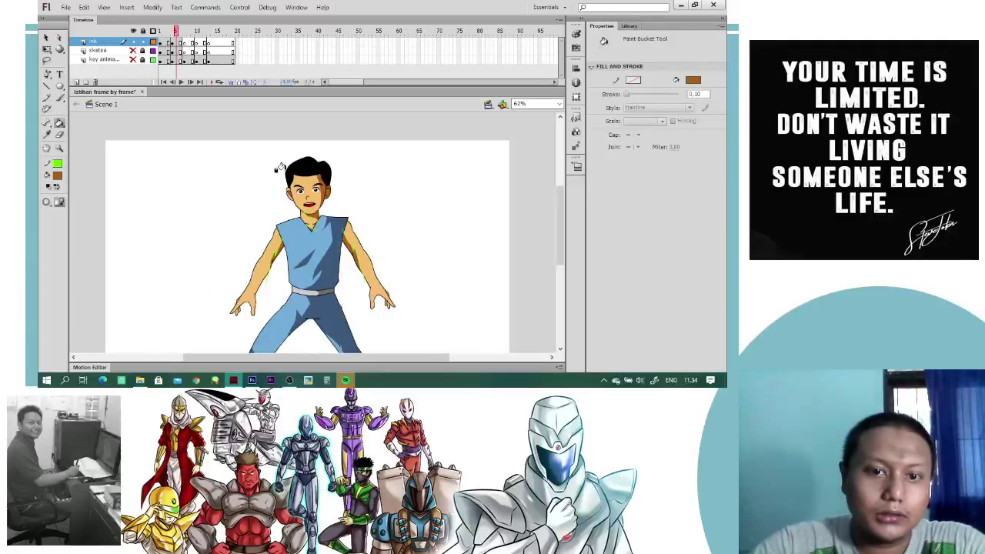
{"action": "key", "text": "v"}
{"action": "key", "text": "ctrl+equal"}
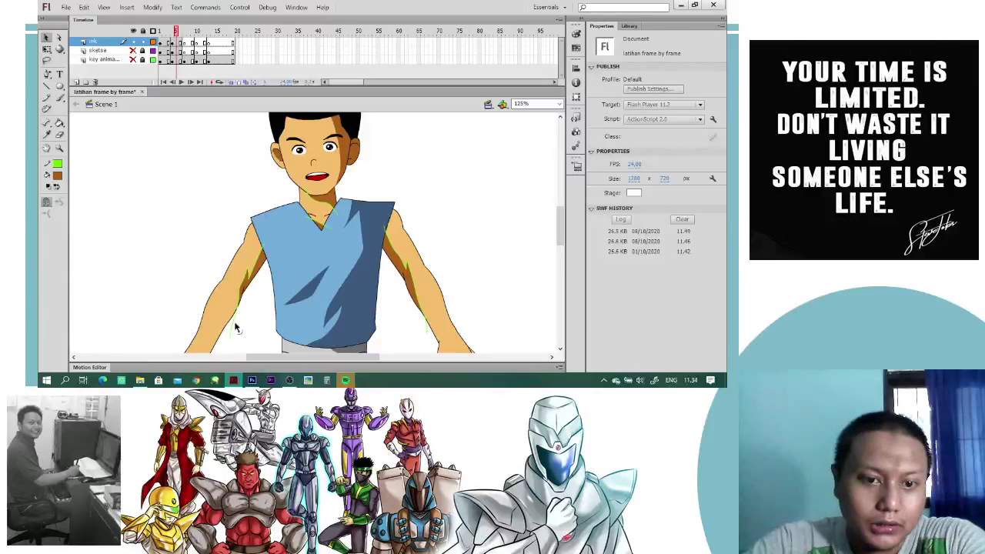
{"action": "key", "text": "k"}
{"action": "left_click", "coordinate": [248, 277]}
{"action": "key", "text": "v"}
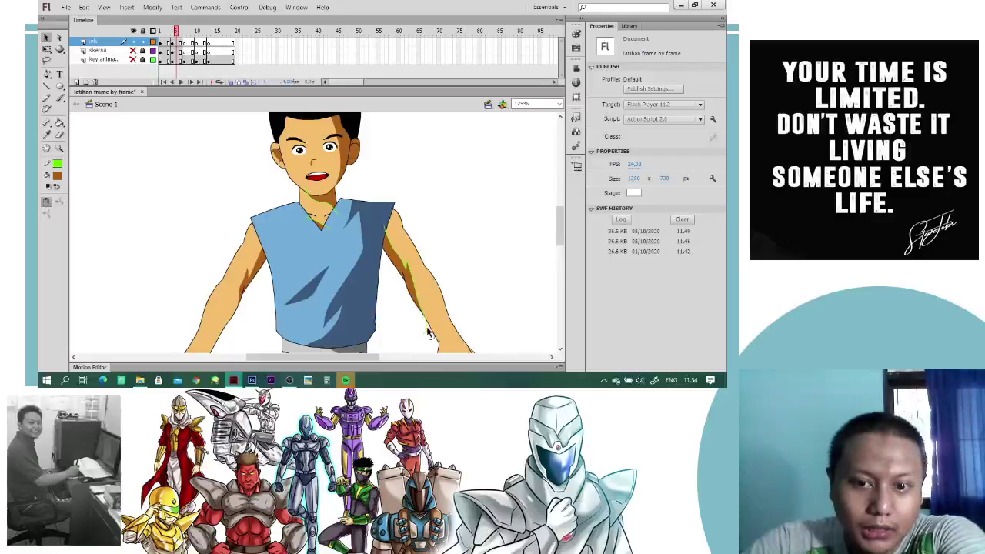
{"action": "key", "text": "k"}
{"action": "left_click", "coordinate": [425, 260]}
- Delete the green shadow boundary lines from the neck and the base of the neckline
{"action": "key", "text": "v"}
{"action": "left_click", "coordinate": [328, 205]}
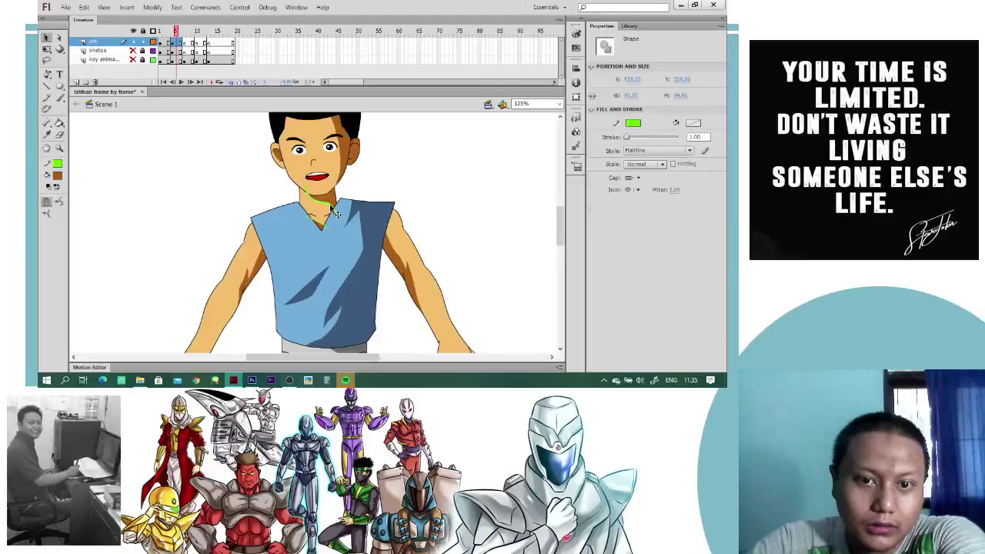
{"action": "key", "text": "Delete"}
{"action": "left_click", "coordinate": [321, 224]}
{"action": "key", "text": "Delete"}
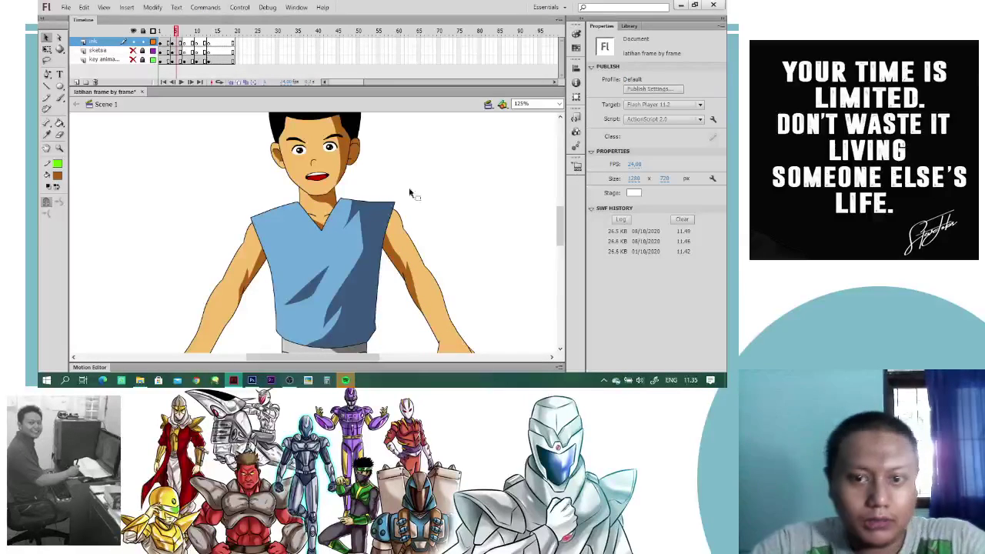
- Fill the rear fingers of both hands with the dark brown shadow colour and save the document
{"action": "key", "text": "ctrl+minus"}
{"action": "key", "text": "space"}
{"action": "left_click_drag", "start_coordinate": [411, 227], "coordinate": [424, 206]}
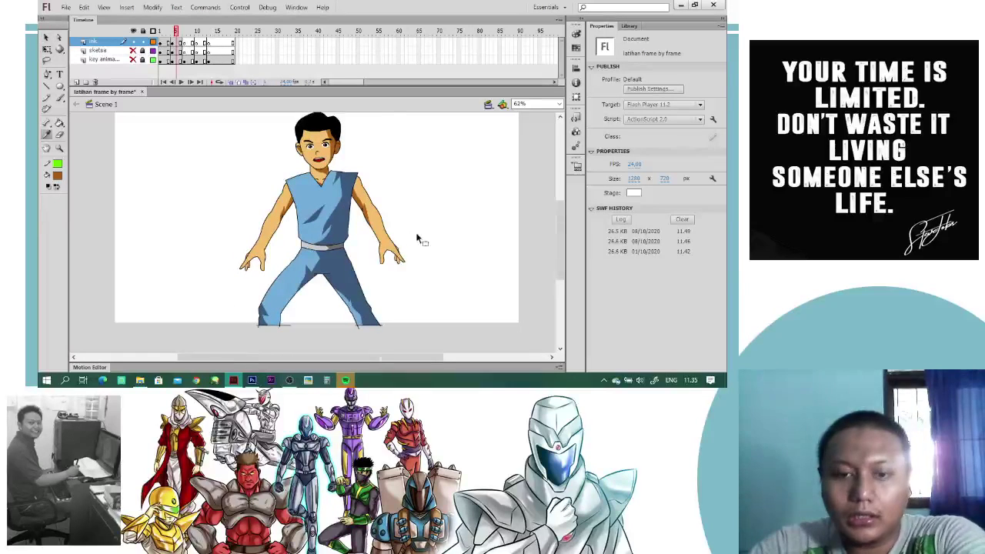
{"action": "key", "text": "ctrl+equal"}
{"action": "key", "text": "k"}
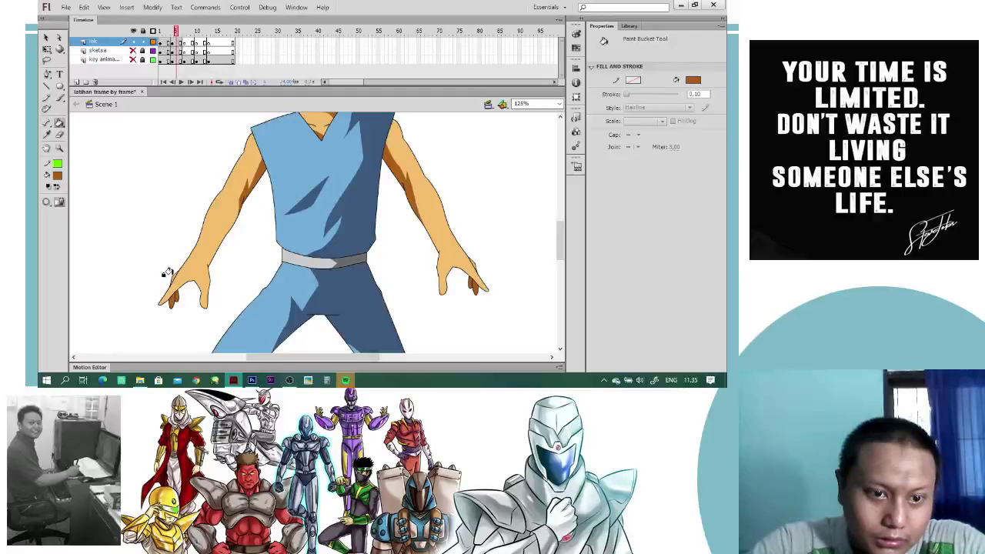
{"action": "key", "text": "ctrl+s"}
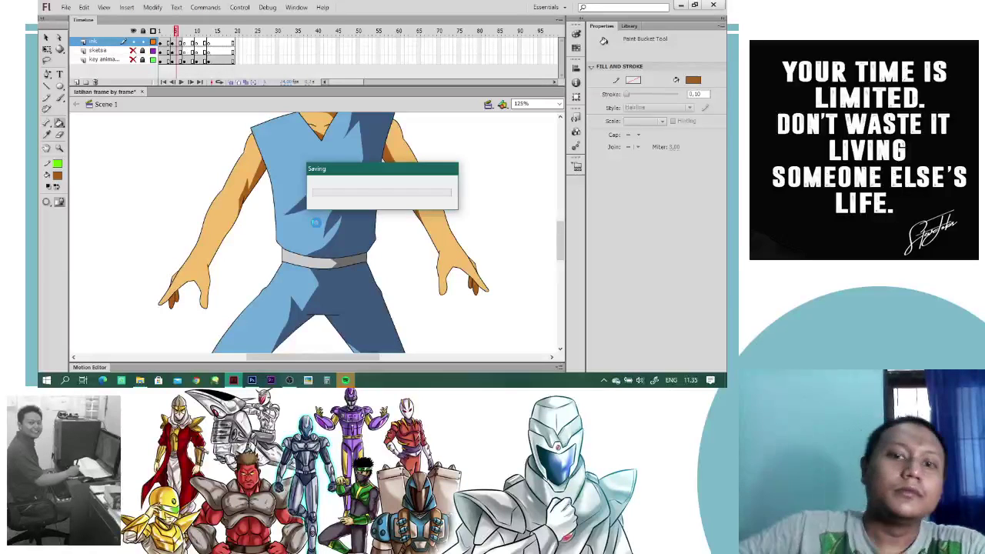
- Show the hidden sketch and key animation layers and scrub through the frames to compare the coloured poses with the rough sketches
{"action": "key", "text": "ctrl+minus"}
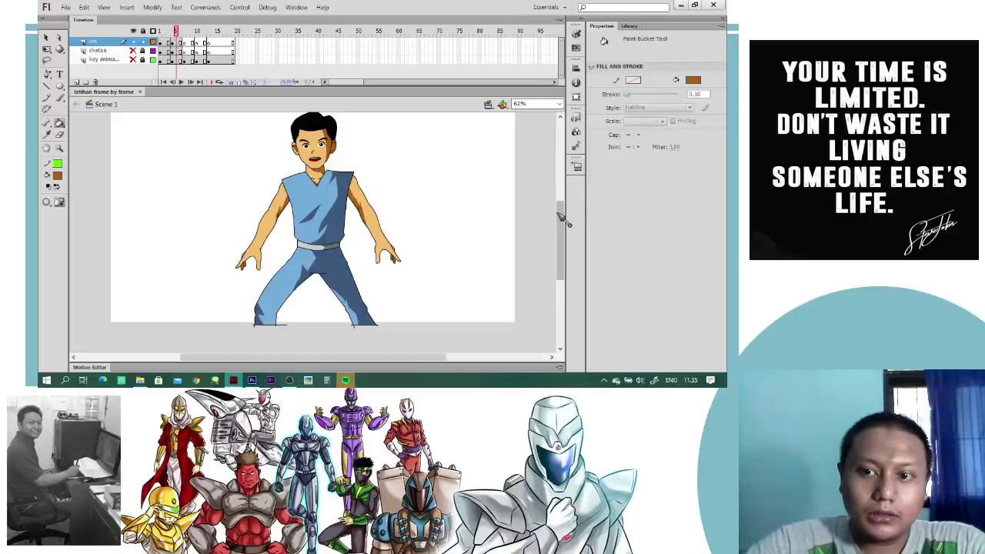
{"action": "scroll", "coordinate": [567, 216], "scroll_direction": "up", "scroll_amount": 1}
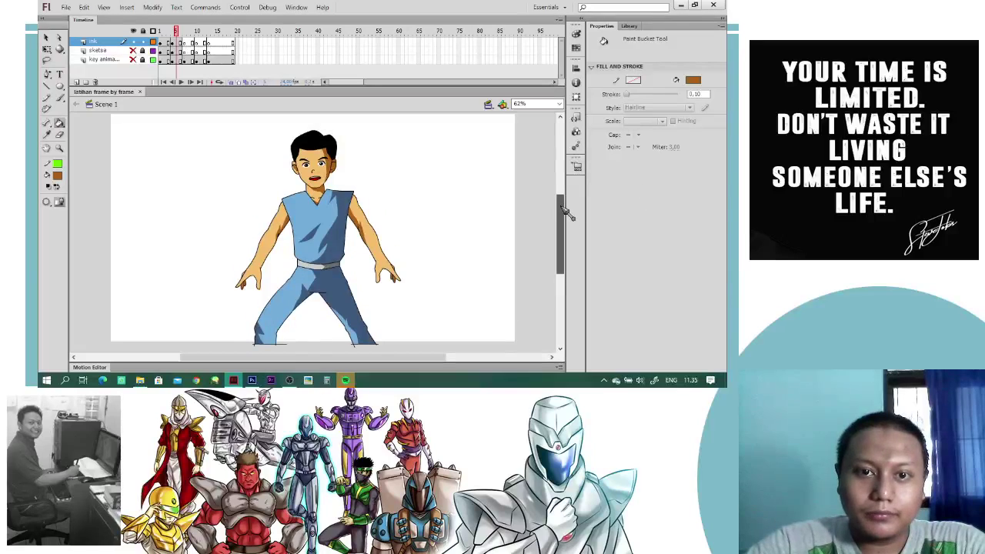
{"action": "left_click", "coordinate": [163, 31]}
{"action": "mouse_move", "coordinate": [162, 31]}
{"action": "left_mouse_down"}
{"action": "mouse_move", "coordinate": [198, 27]}
{"action": "mouse_move", "coordinate": [189, 24]}
{"action": "mouse_move", "coordinate": [218, 35]}
{"action": "mouse_move", "coordinate": [165, 32]}
{"action": "mouse_move", "coordinate": [178, 38]}
{"action": "left_mouse_up"}
{"action": "left_click", "coordinate": [133, 50]}
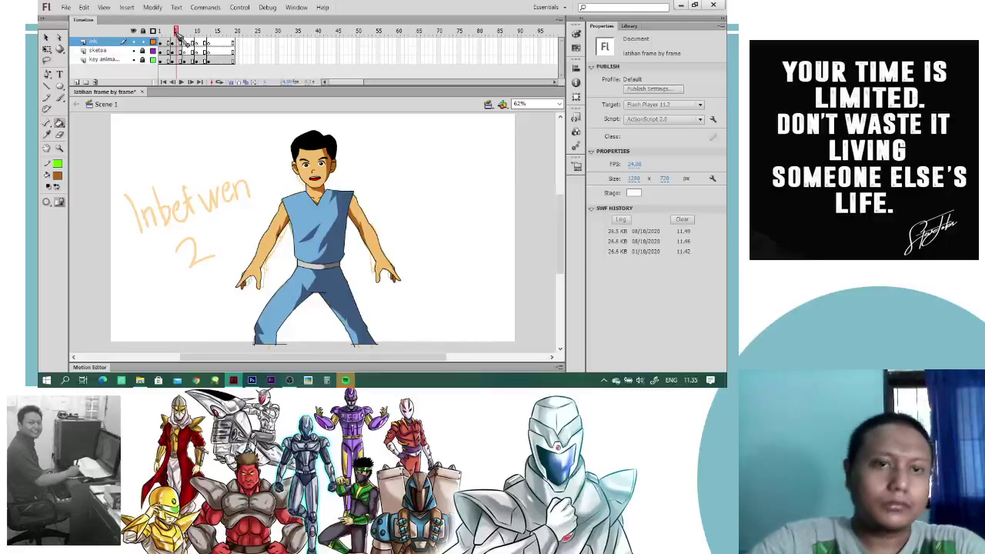
{"action": "left_click_drag", "start_coordinate": [178, 39], "coordinate": [191, 59]}
{"action": "mouse_move", "coordinate": [215, 51]}
{"action": "left_mouse_down"}
{"action": "mouse_move", "coordinate": [199, 58]}
{"action": "mouse_move", "coordinate": [227, 51]}
{"action": "mouse_move", "coordinate": [171, 56]}
{"action": "left_mouse_up"}
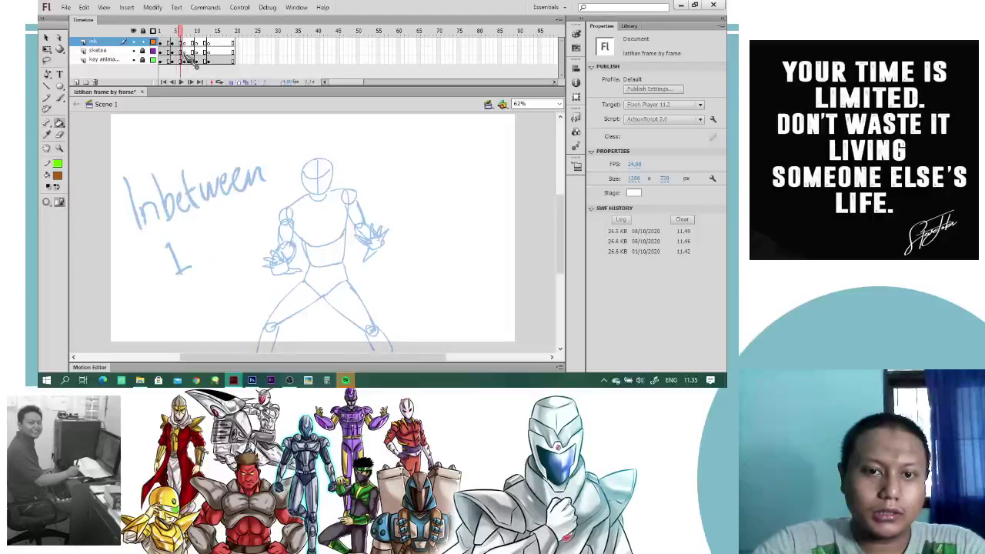
{"action": "mouse_move", "coordinate": [193, 66]}
{"action": "left_mouse_down"}
{"action": "mouse_move", "coordinate": [226, 61]}
{"action": "mouse_move", "coordinate": [161, 73]}
{"action": "mouse_move", "coordinate": [214, 83]}
{"action": "mouse_move", "coordinate": [164, 88]}
{"action": "mouse_move", "coordinate": [191, 91]}
{"action": "mouse_move", "coordinate": [157, 99]}
{"action": "mouse_move", "coordinate": [214, 98]}
{"action": "mouse_move", "coordinate": [150, 99]}
{"action": "mouse_move", "coordinate": [181, 98]}
{"action": "mouse_move", "coordinate": [169, 100]}
{"action": "left_mouse_up"}
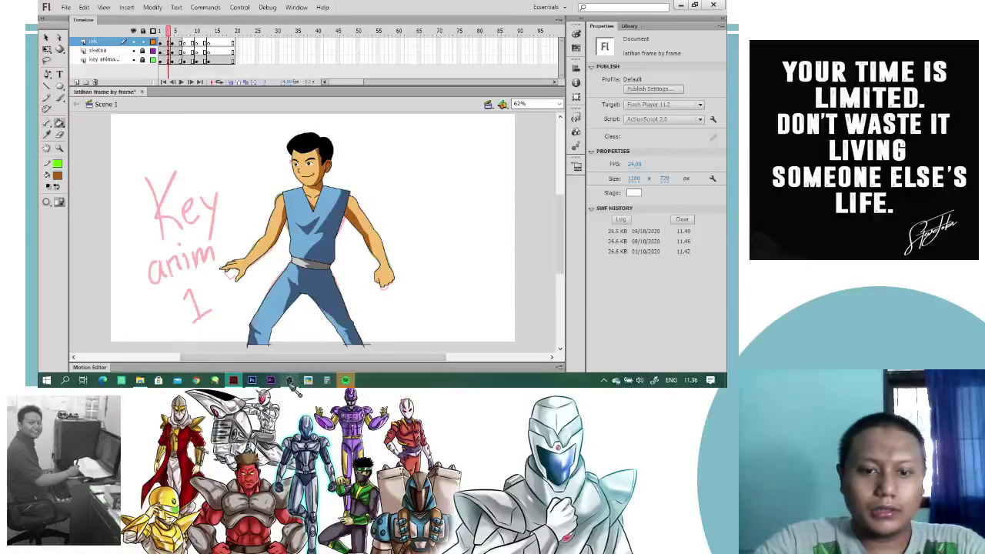
{"action": "left_click", "coordinate": [289, 380]}
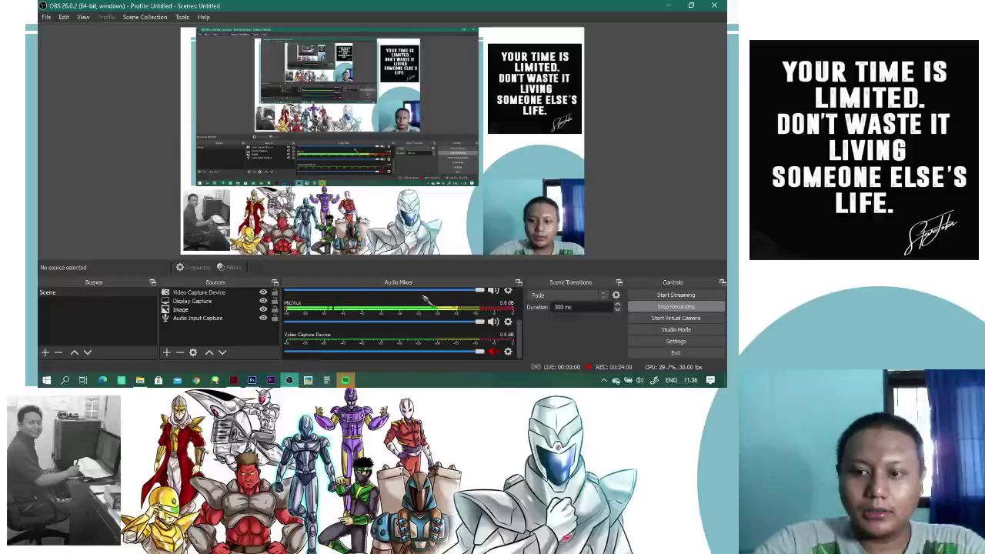
{"action": "left_click", "coordinate": [669, 5]}
- Copy the coloured head from frame 4 of the ink layer and paste it into frame 7 over the blue in-between sketch
{"action": "left_click", "coordinate": [174, 43]}
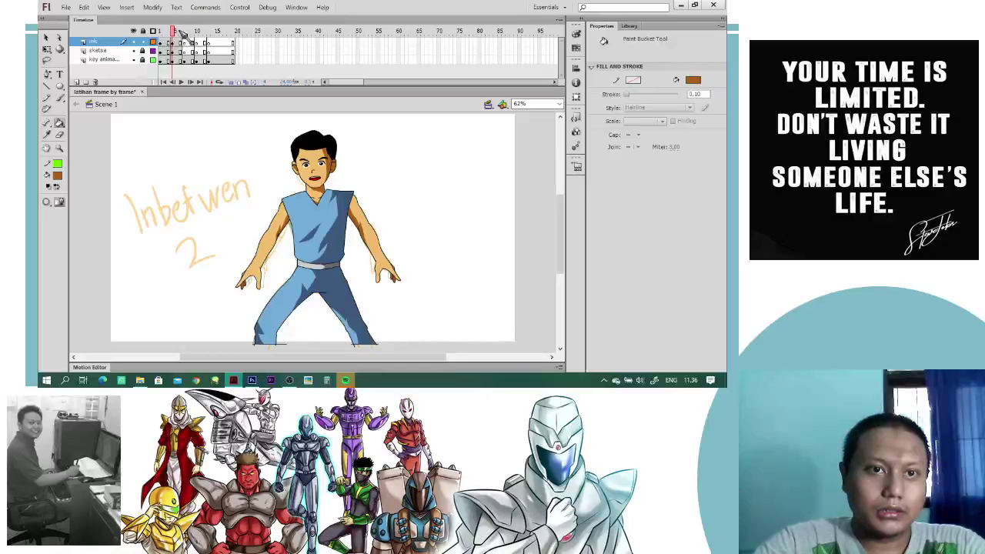
{"action": "left_click", "coordinate": [186, 41]}
{"action": "mouse_move", "coordinate": [186, 37]}
{"action": "left_mouse_down"}
{"action": "mouse_move", "coordinate": [207, 41]}
{"action": "mouse_move", "coordinate": [148, 49]}
{"action": "mouse_move", "coordinate": [202, 46]}
{"action": "mouse_move", "coordinate": [182, 55]}
{"action": "mouse_move", "coordinate": [172, 42]}
{"action": "left_mouse_up"}
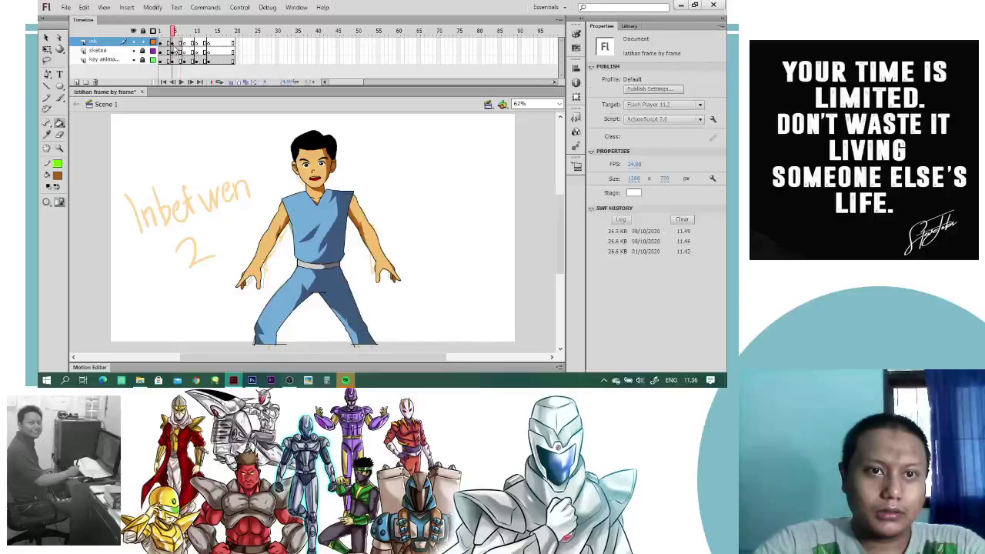
{"action": "left_click", "coordinate": [171, 41]}
{"action": "left_click", "coordinate": [47, 60]}
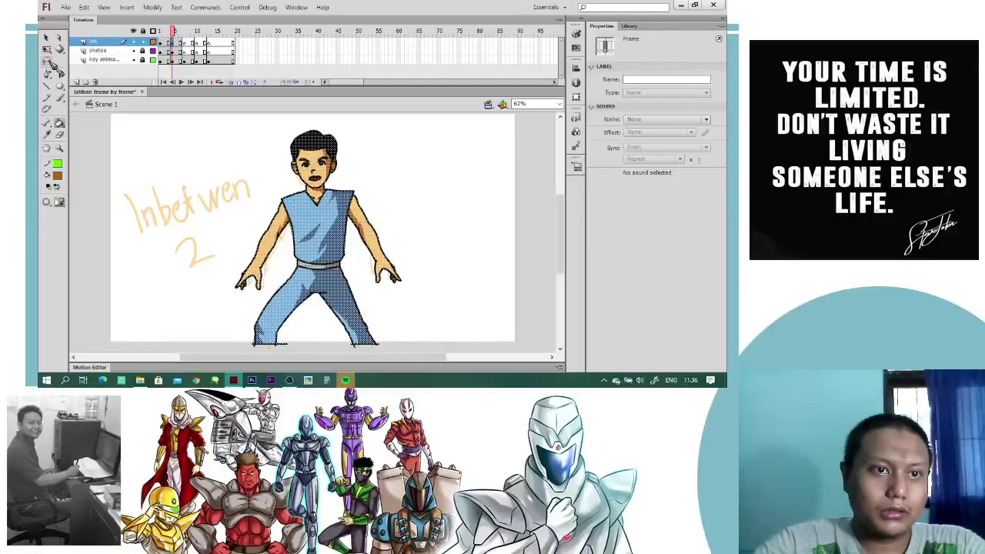
{"action": "key", "text": "ctrl+="}
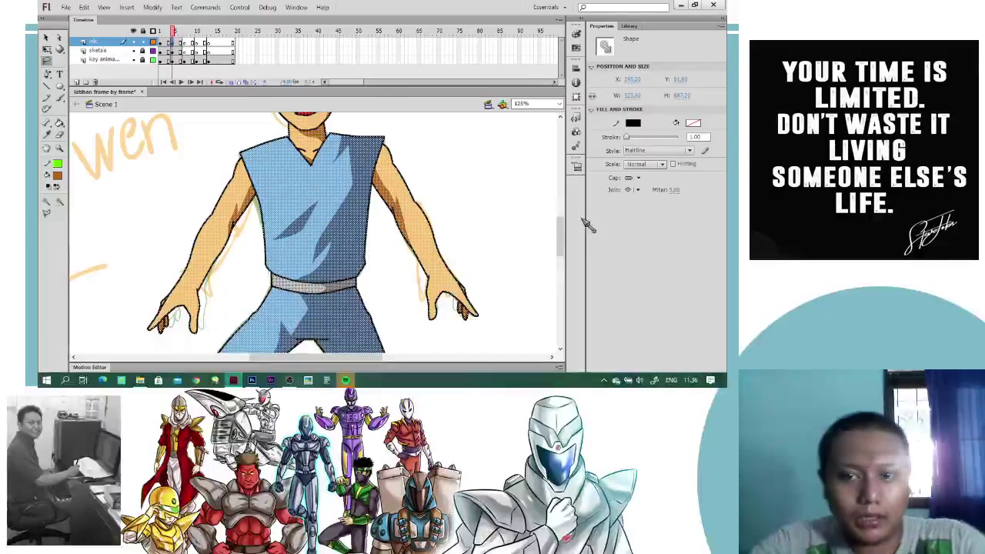
{"action": "scroll", "coordinate": [563, 215], "scroll_direction": "up", "scroll_amount": 5}
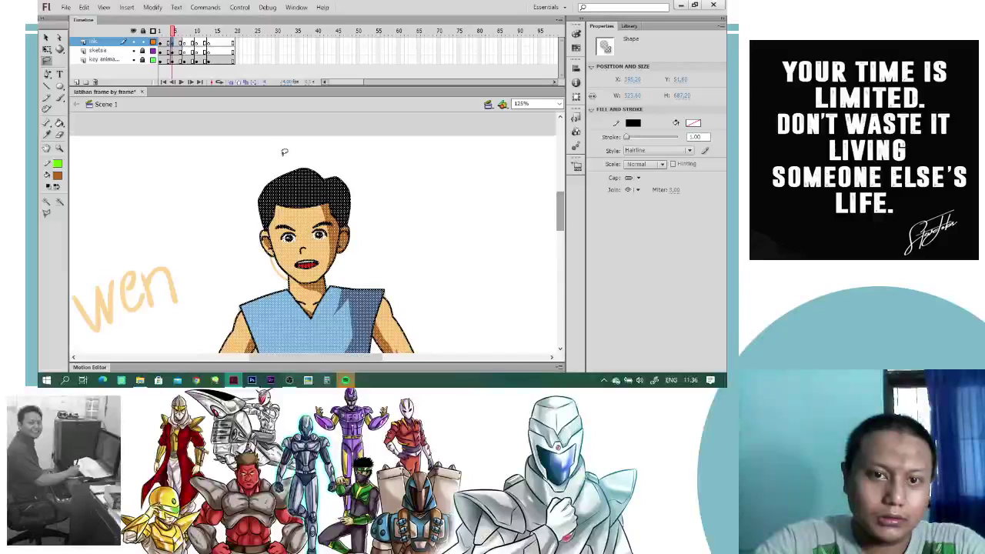
{"action": "mouse_move", "coordinate": [282, 157]}
{"action": "left_mouse_down"}
{"action": "mouse_move", "coordinate": [236, 174]}
{"action": "mouse_move", "coordinate": [229, 256]}
{"action": "mouse_move", "coordinate": [291, 275]}
{"action": "left_mouse_up"}
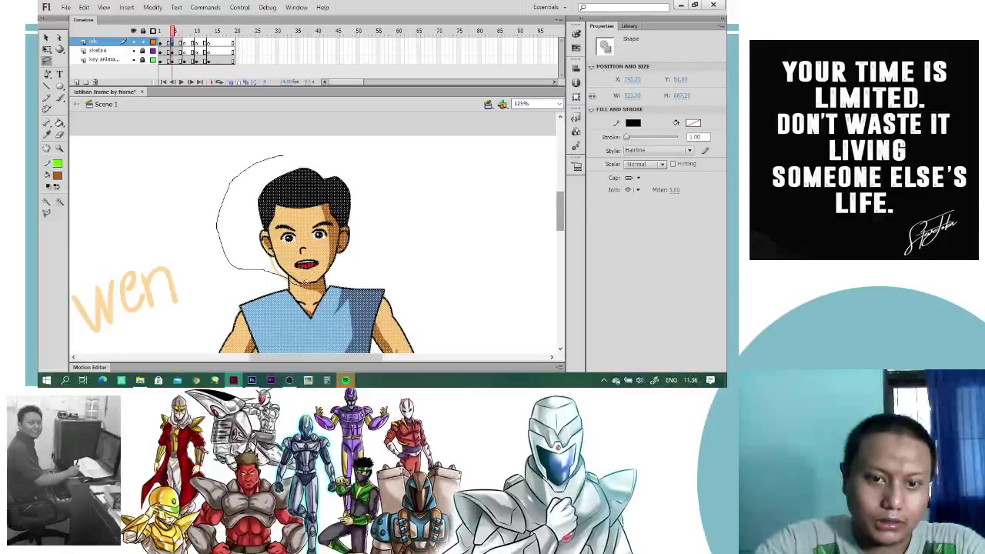
{"action": "mouse_move", "coordinate": [350, 254]}
{"action": "left_mouse_down"}
{"action": "mouse_move", "coordinate": [376, 224]}
{"action": "mouse_move", "coordinate": [327, 142]}
{"action": "left_mouse_up"}
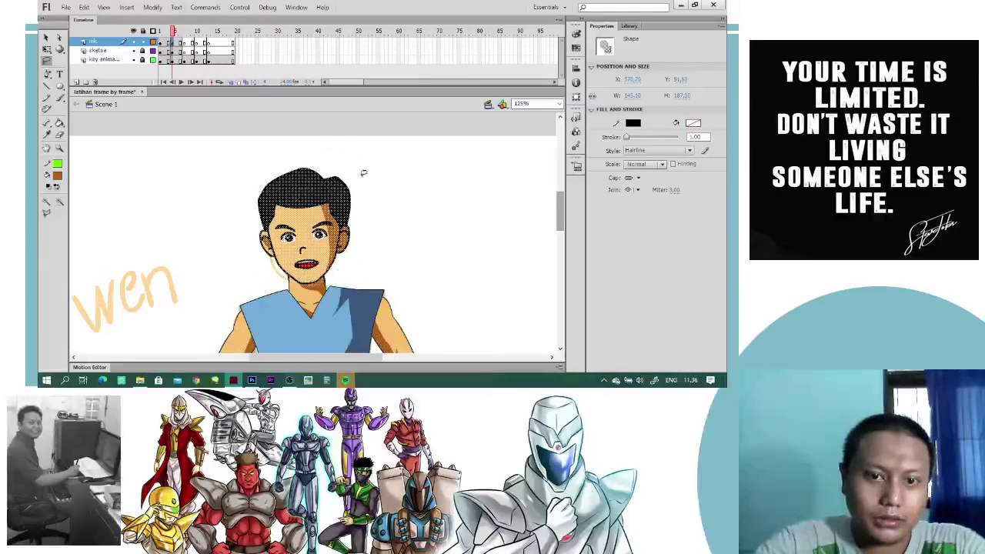
{"action": "left_click", "coordinate": [185, 43]}
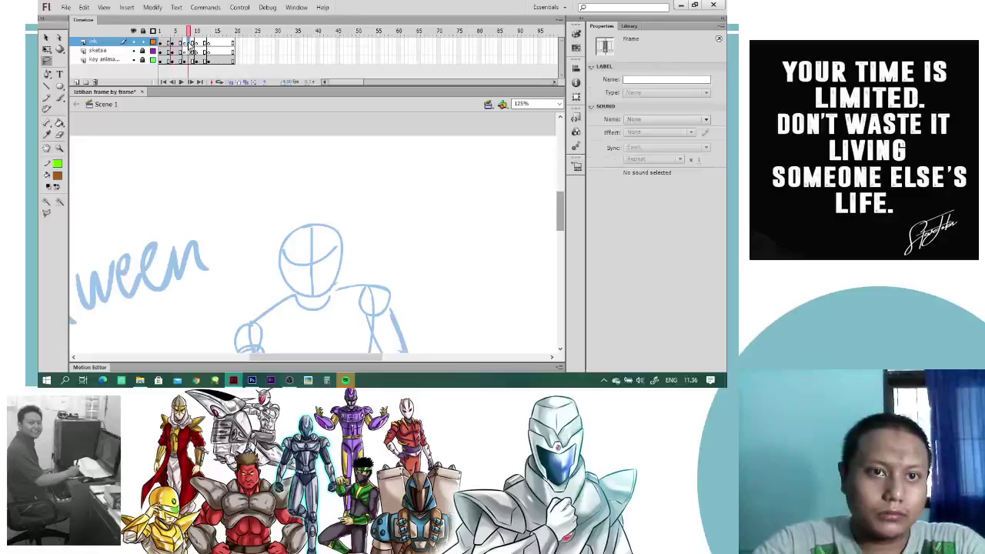
{"action": "left_click", "coordinate": [219, 83]}
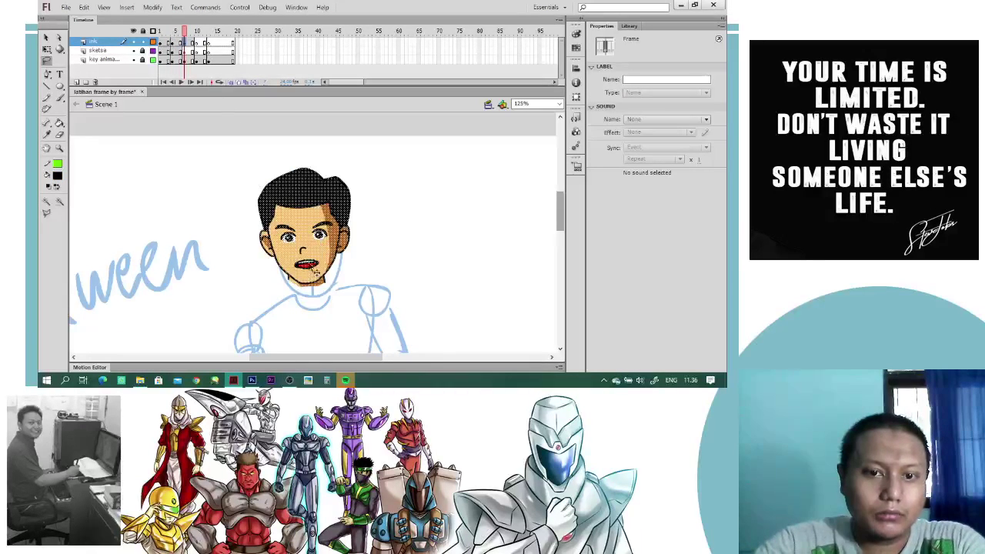
{"action": "left_click", "coordinate": [387, 255]}
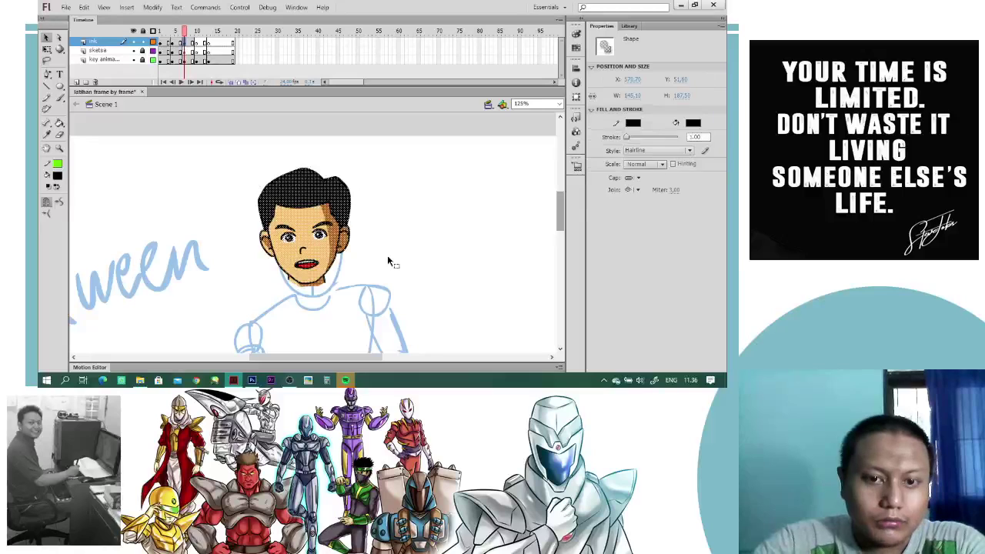
- Delete the leftover neck pieces from the pasted head and move the head onto the blue sketched head in frame 7
{"action": "key", "text": "ctrl+="}
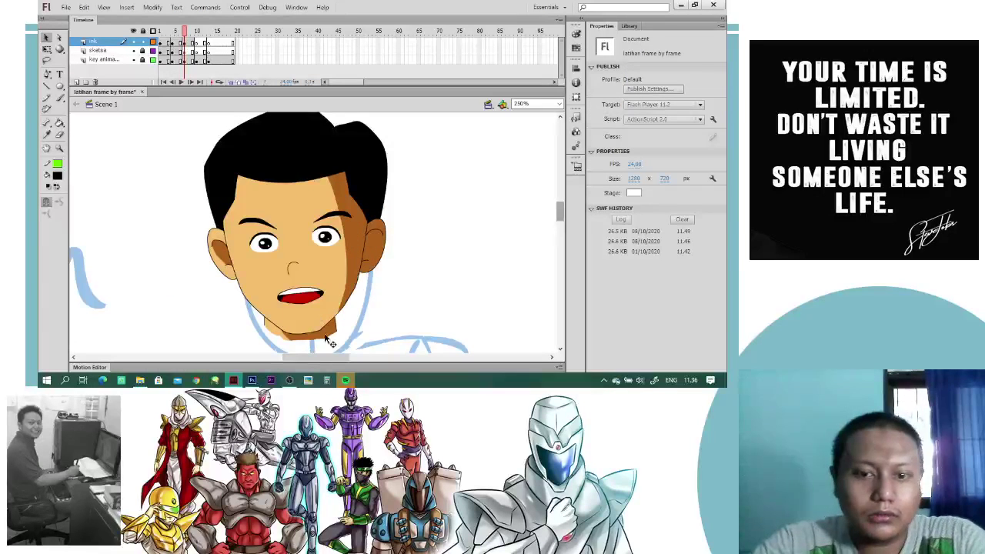
{"action": "left_click", "coordinate": [338, 333]}
{"action": "left_click", "coordinate": [340, 333]}
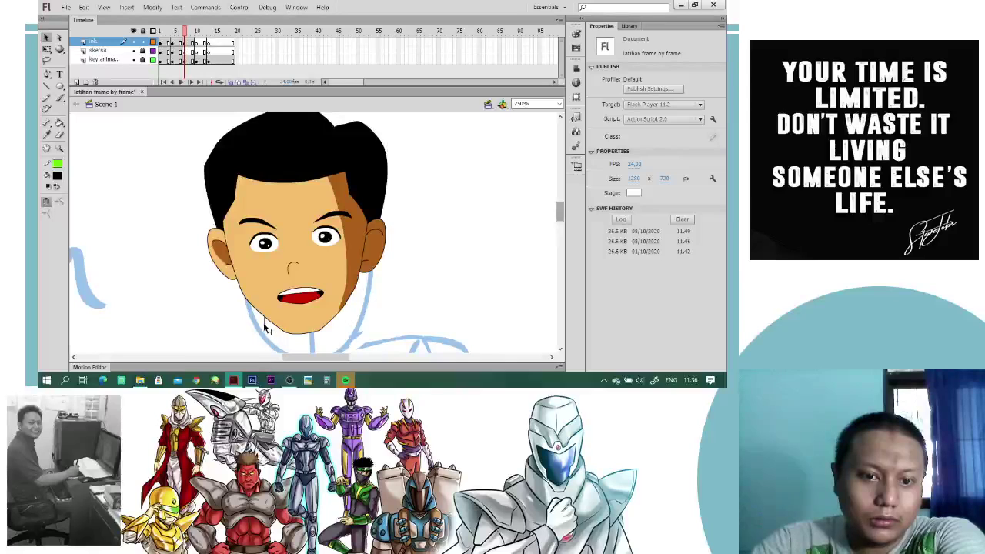
{"action": "key", "text": "ctrl+minus"}
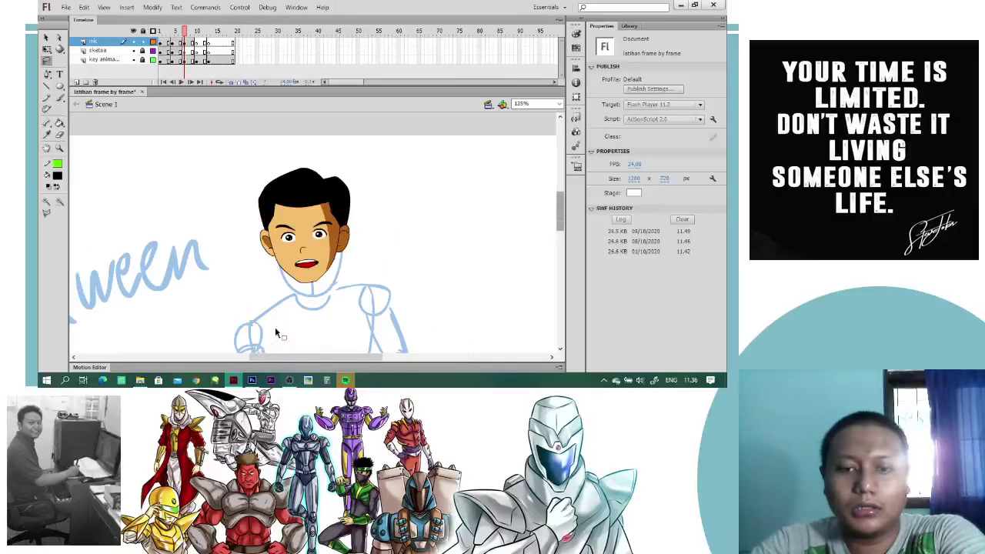
{"action": "mouse_move", "coordinate": [292, 164]}
{"action": "left_mouse_down"}
{"action": "mouse_move", "coordinate": [262, 294]}
{"action": "mouse_move", "coordinate": [332, 159]}
{"action": "mouse_move", "coordinate": [294, 164]}
{"action": "left_mouse_up"}
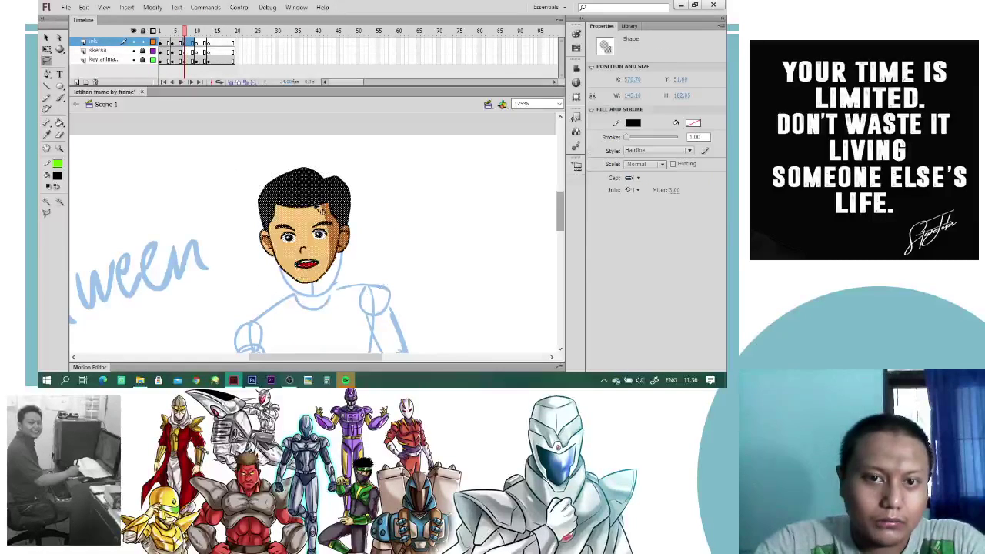
{"action": "left_click_drag", "start_coordinate": [322, 250], "coordinate": [331, 270]}
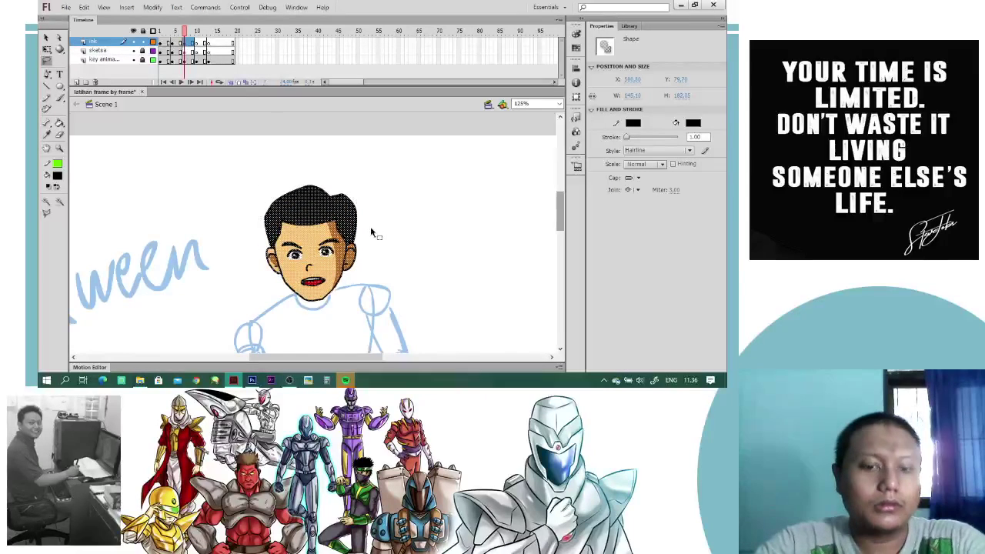
- Paste the cleaned head into frame 10 and move it onto the green sketched head
{"action": "left_click", "coordinate": [202, 43]}
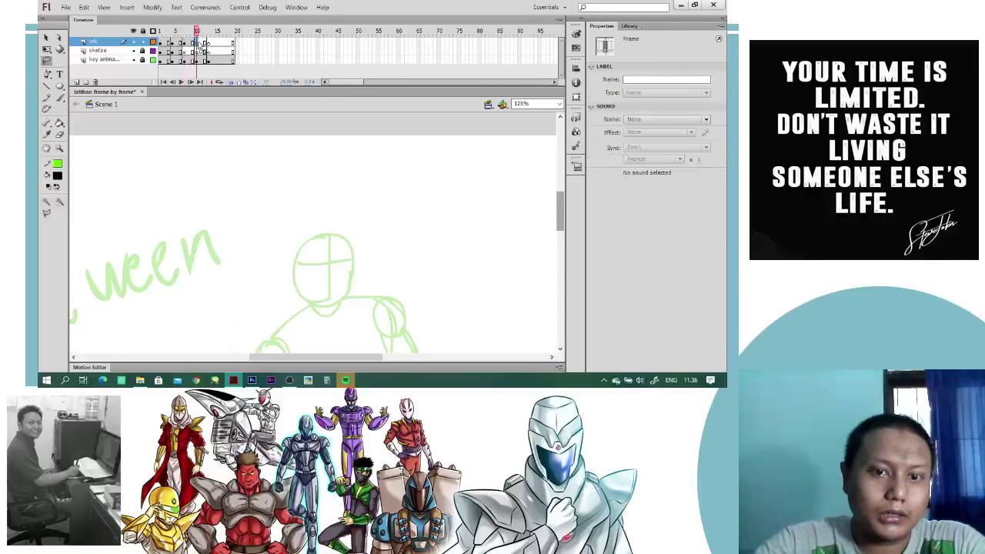
{"action": "key", "text": "ctrl+v"}
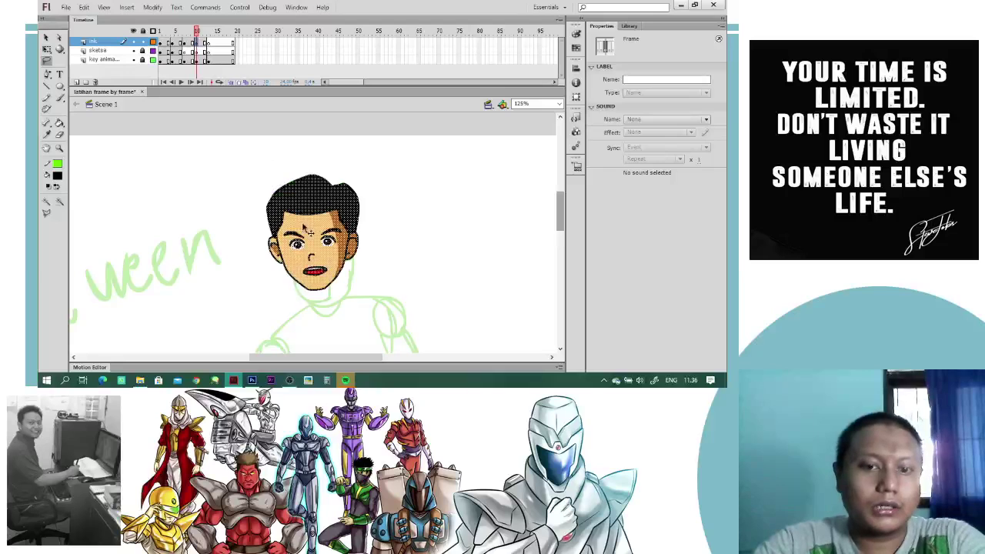
{"action": "left_click_drag", "start_coordinate": [319, 257], "coordinate": [337, 285]}
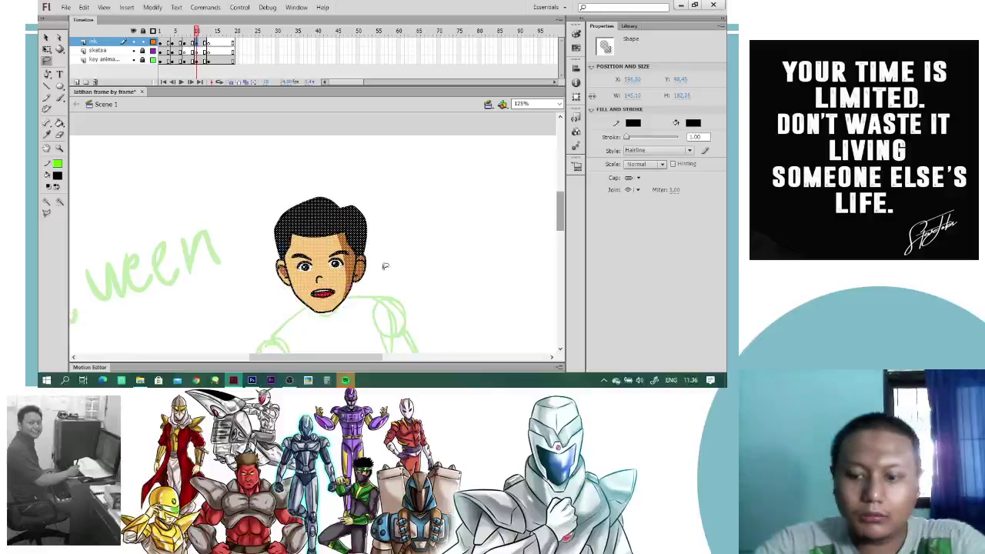
{"action": "left_click", "coordinate": [208, 43]}
{"action": "key", "text": "ctrl+v"}
{"action": "left_click_drag", "start_coordinate": [435, 309], "coordinate": [395, 230]}
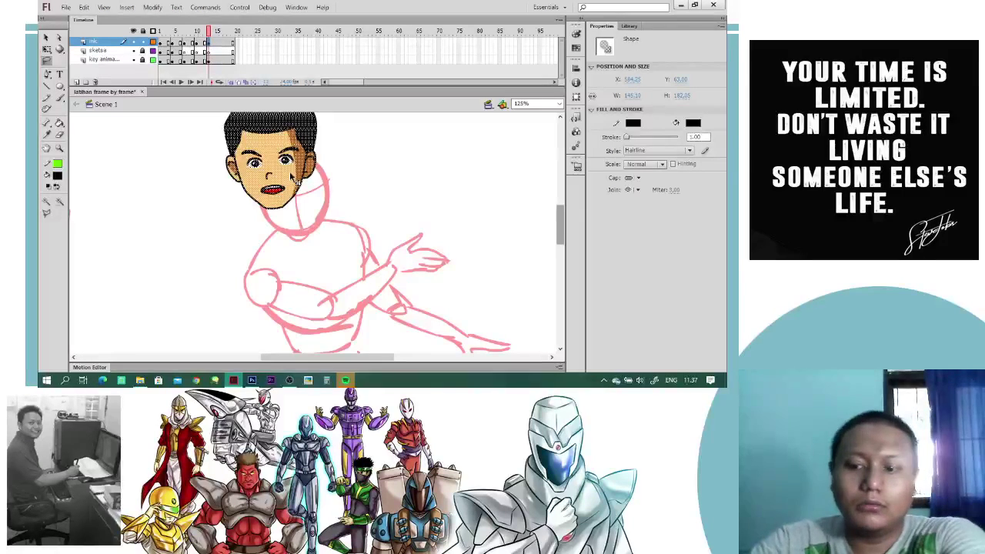
{"action": "key", "text": "Delete"}
- Copy the smiling head from the key pose in frame 1 and paste it into frame 13 of the ink layer
{"action": "left_click", "coordinate": [160, 43]}
{"action": "left_click", "coordinate": [162, 44]}
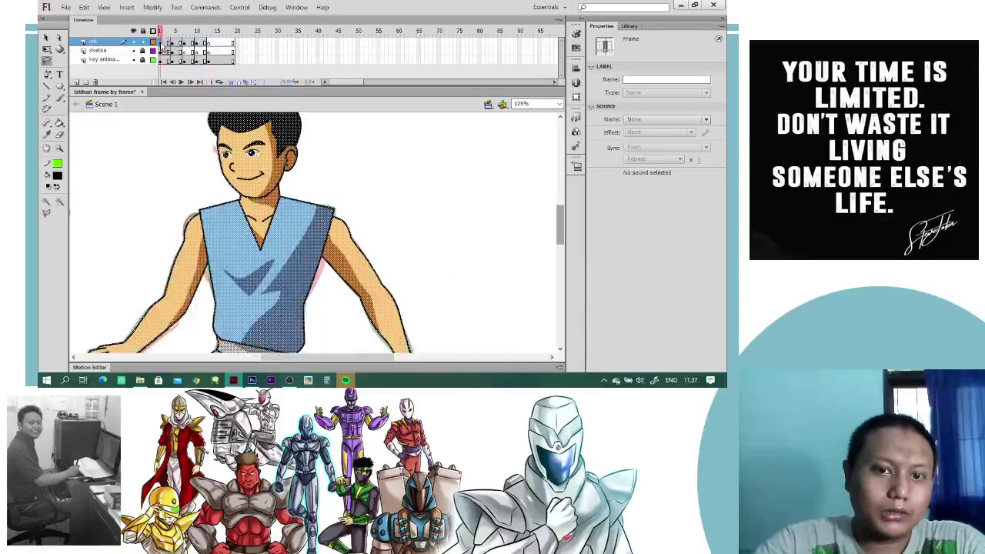
{"action": "left_click_drag", "start_coordinate": [281, 187], "coordinate": [396, 233]}
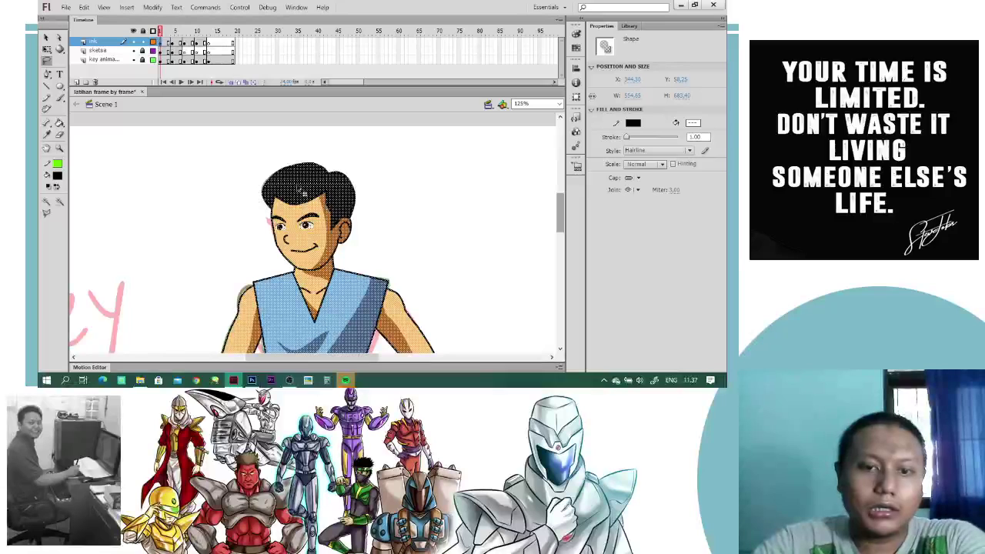
{"action": "mouse_move", "coordinate": [271, 156]}
{"action": "left_mouse_down"}
{"action": "mouse_move", "coordinate": [262, 233]}
{"action": "mouse_move", "coordinate": [293, 266]}
{"action": "mouse_move", "coordinate": [328, 268]}
{"action": "mouse_move", "coordinate": [366, 237]}
{"action": "mouse_move", "coordinate": [379, 176]}
{"action": "mouse_move", "coordinate": [333, 144]}
{"action": "left_mouse_up"}
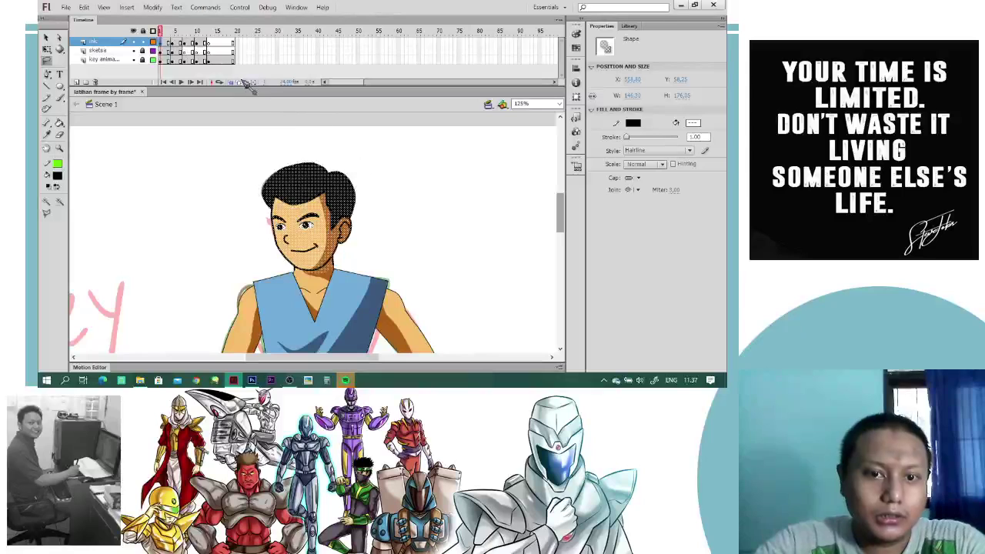
{"action": "left_click", "coordinate": [209, 44]}
{"action": "key", "text": "ctrl+v"}
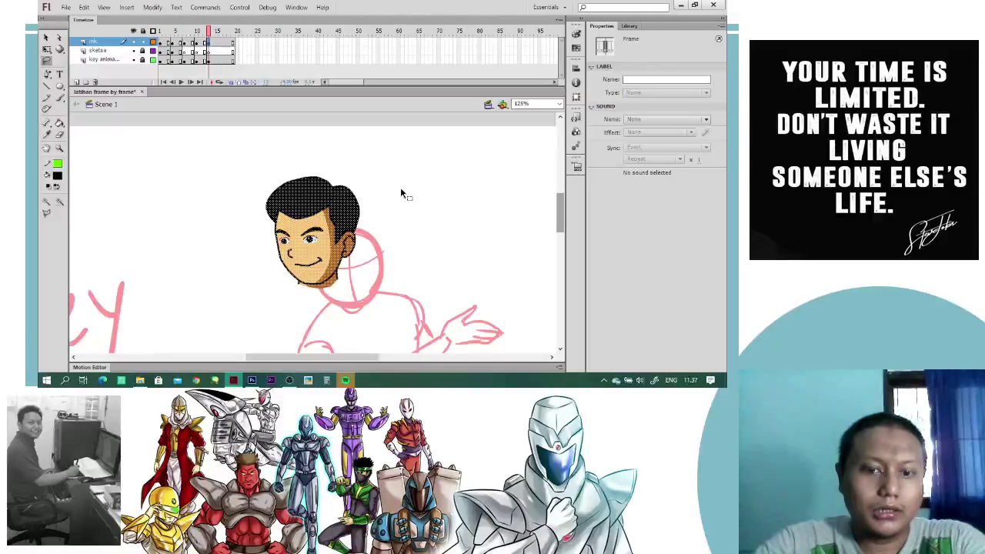
- Flip the pasted smiling head horizontally and move it onto the pink sketched head
{"action": "left_click", "coordinate": [152, 7]}
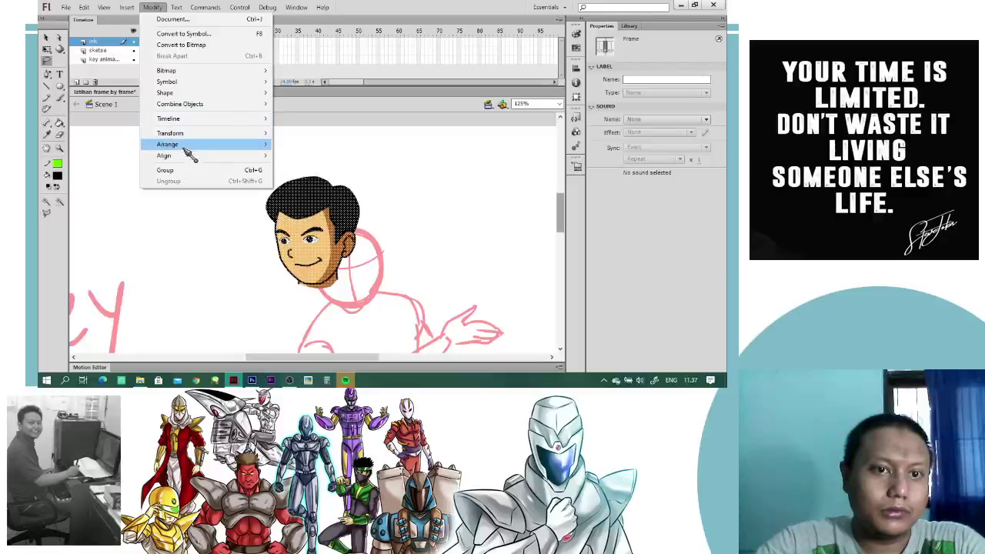
{"action": "mouse_move", "coordinate": [188, 115]}
{"action": "mouse_move", "coordinate": [194, 135]}
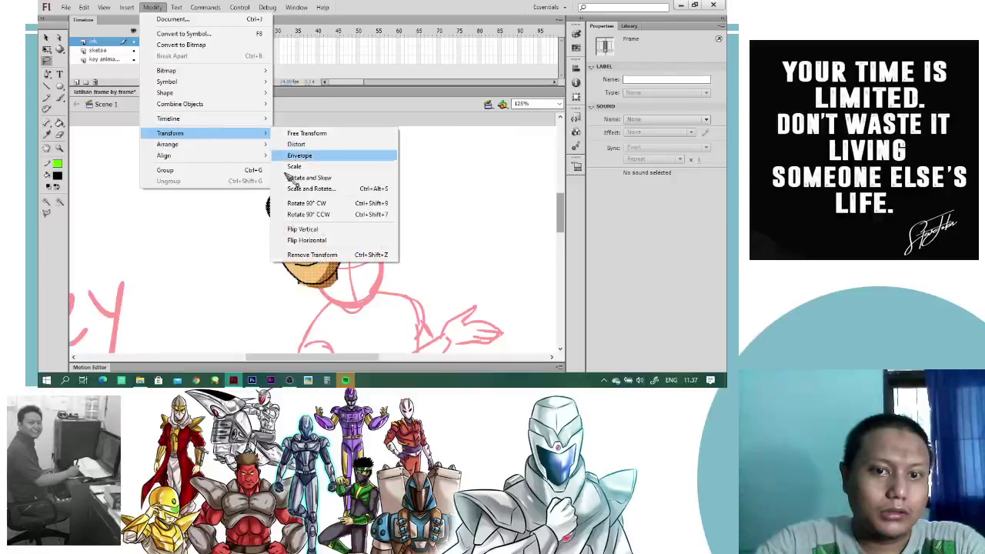
{"action": "left_click", "coordinate": [322, 241]}
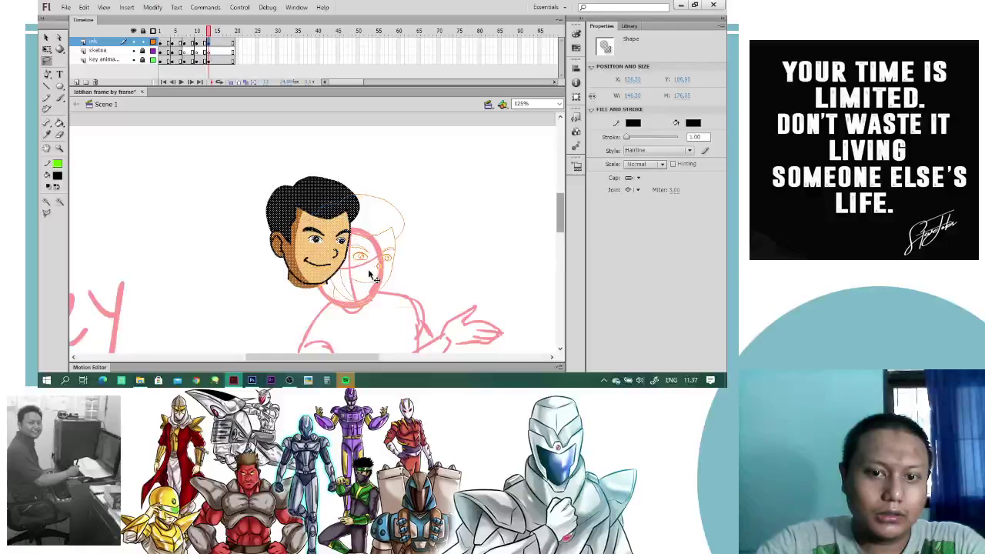
{"action": "mouse_move", "coordinate": [408, 256]}
{"action": "left_mouse_down"}
{"action": "mouse_move", "coordinate": [436, 244]}
{"action": "mouse_move", "coordinate": [428, 190]}
{"action": "mouse_move", "coordinate": [444, 235]}
{"action": "left_mouse_up"}
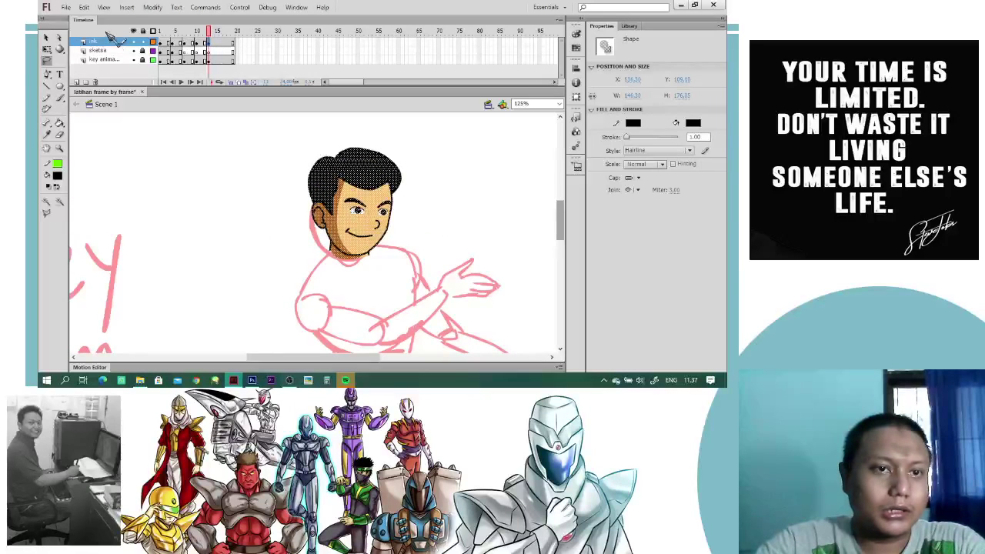
- Rotate the smiling head slightly counterclockwise with Free Transform to match the tilt of the pink sketch
{"action": "left_click", "coordinate": [46, 48]}
{"action": "left_click_drag", "start_coordinate": [410, 146], "coordinate": [402, 138]}
{"action": "left_click_drag", "start_coordinate": [373, 185], "coordinate": [372, 177]}
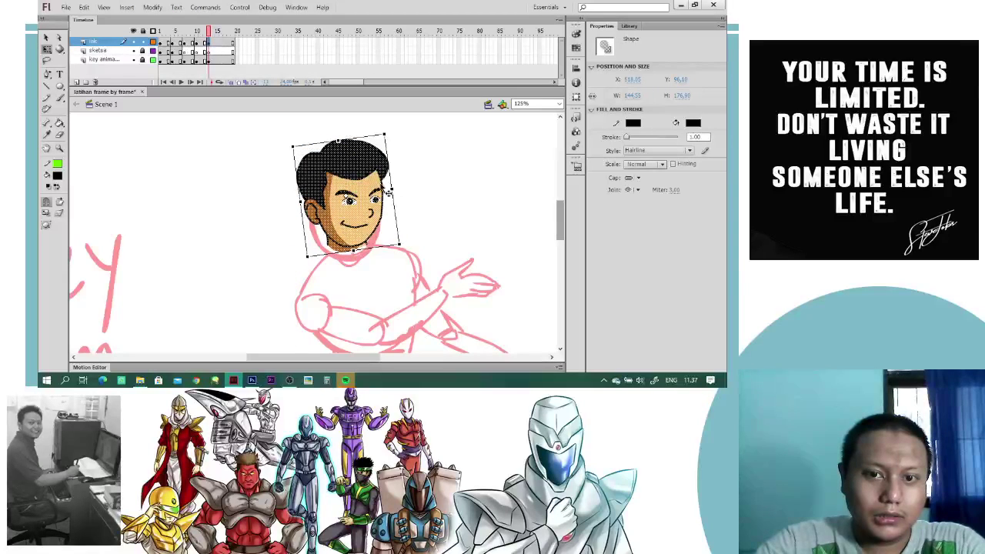
{"action": "mouse_move", "coordinate": [422, 217]}
{"action": "left_mouse_down"}
{"action": "mouse_move", "coordinate": [405, 172]}
{"action": "mouse_move", "coordinate": [415, 200]}
{"action": "left_mouse_up"}
{"action": "left_click", "coordinate": [436, 184]}
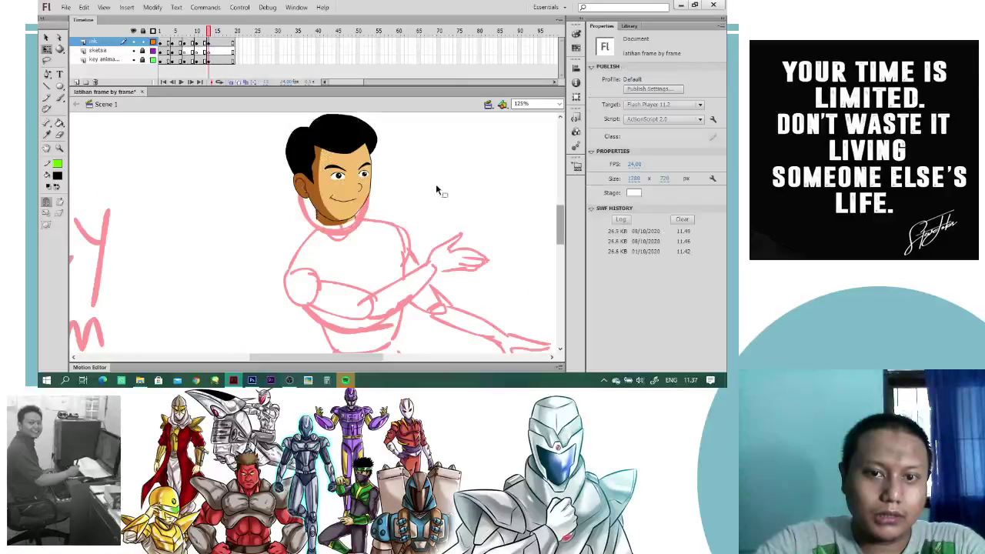
- Delete the neck shading below the chin and shift the whole smiling head down onto the pink sketched head
{"action": "left_click", "coordinate": [328, 222]}
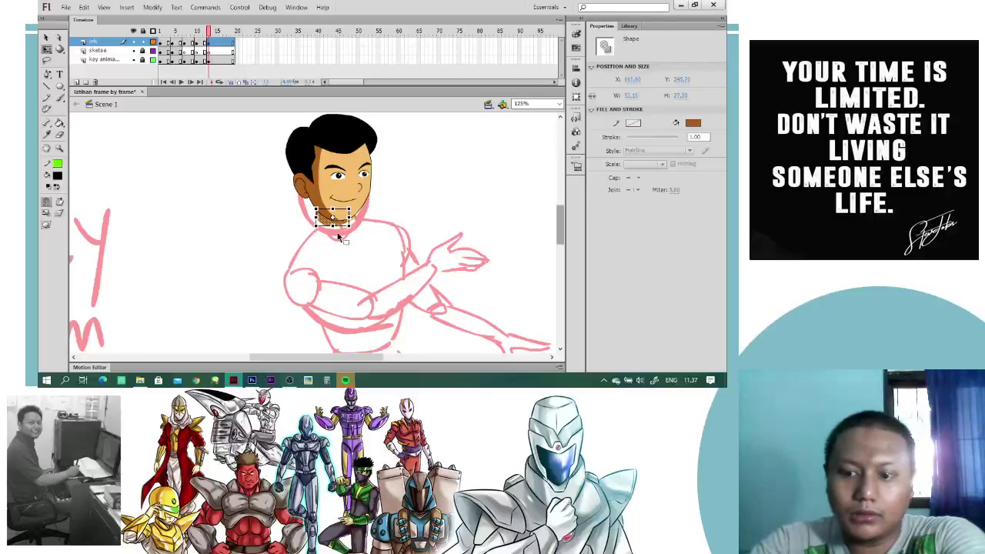
{"action": "left_click", "coordinate": [340, 238]}
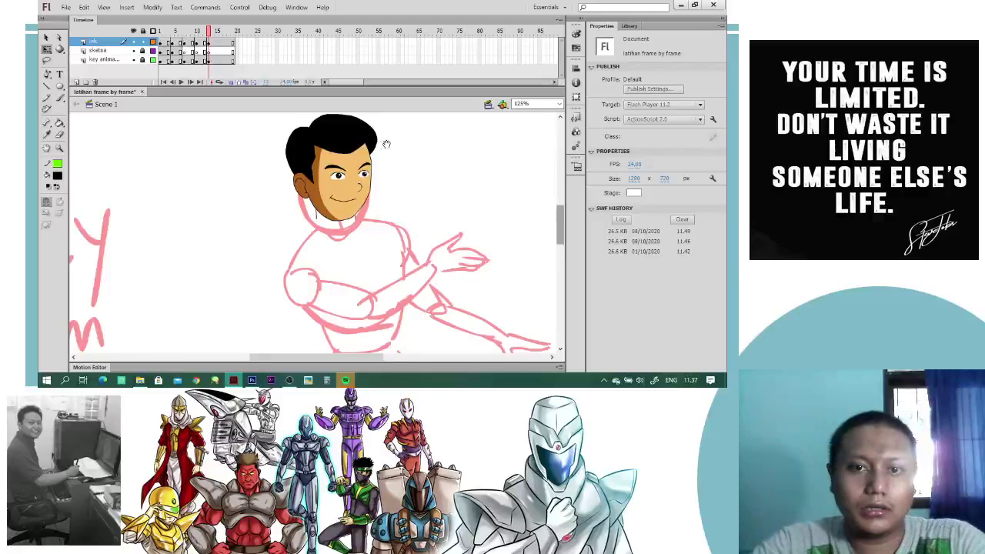
{"action": "left_click_drag", "start_coordinate": [387, 144], "coordinate": [282, 298]}
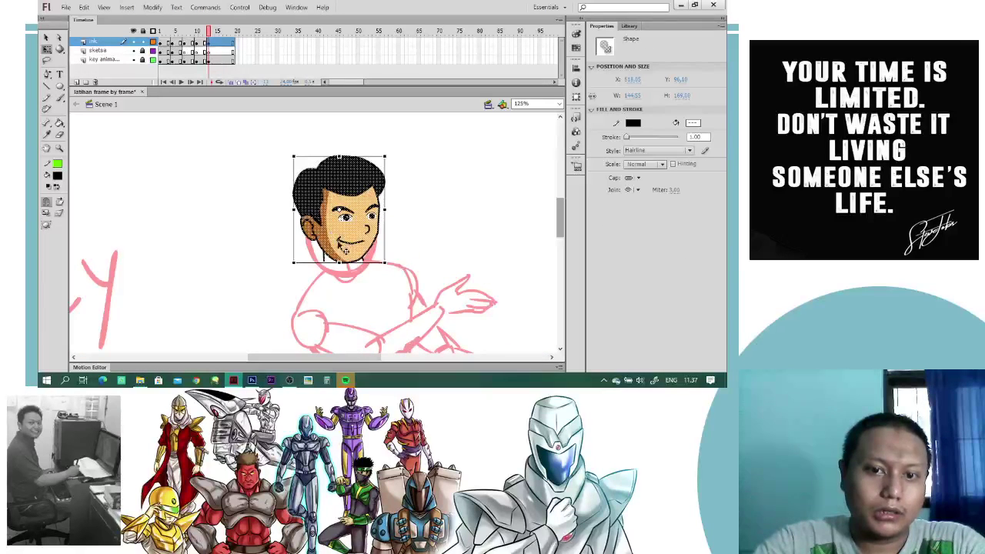
{"action": "left_click_drag", "start_coordinate": [336, 248], "coordinate": [343, 265]}
{"action": "left_click_drag", "start_coordinate": [401, 237], "coordinate": [402, 214]}
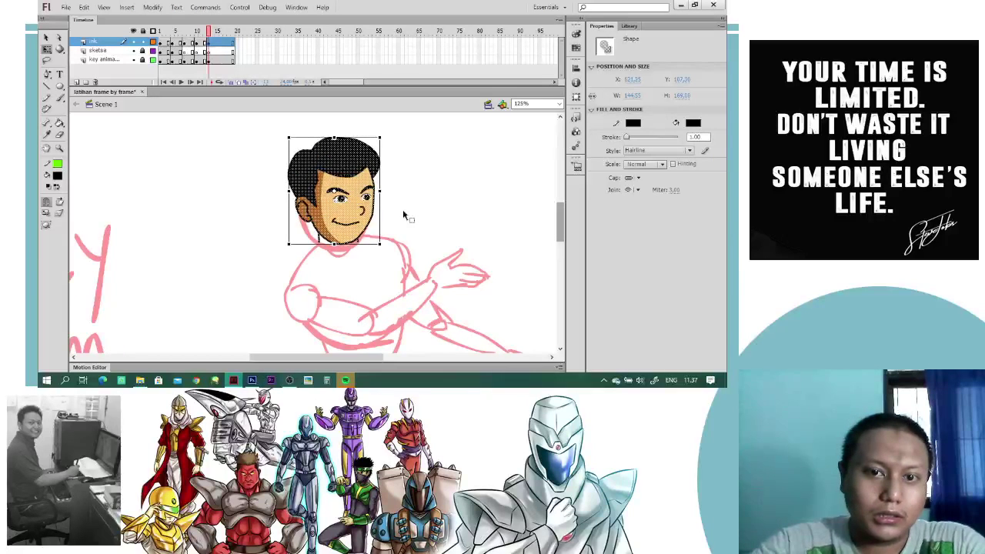
{"action": "left_click", "coordinate": [403, 215]}
- Move the pupil of the eye nearest the ear to the outer corner of its eye white
{"action": "key", "text": "ctrl+equal"}
{"action": "key", "text": "ctrl+equal"}
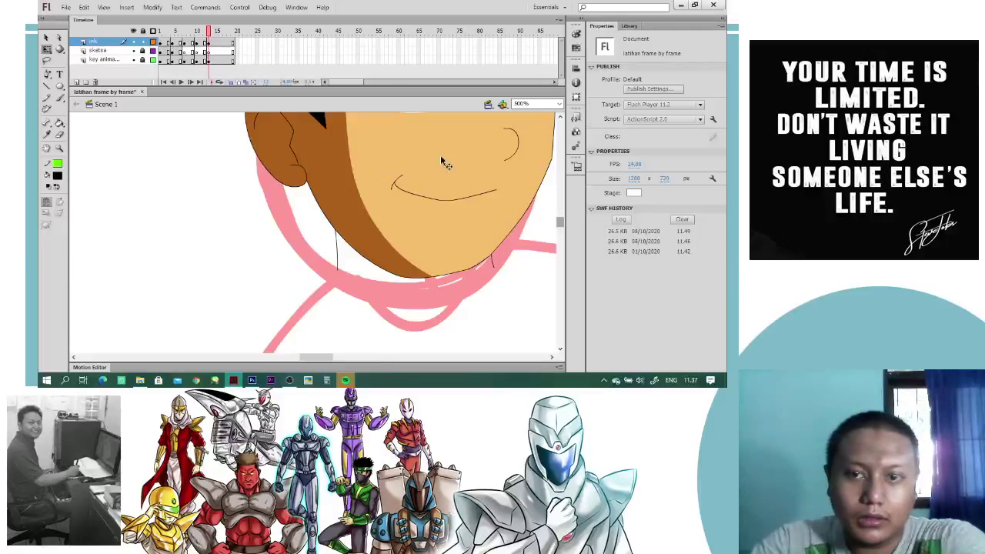
{"action": "left_click_drag", "start_coordinate": [441, 157], "coordinate": [397, 293]}
{"action": "double_click", "coordinate": [376, 235]}
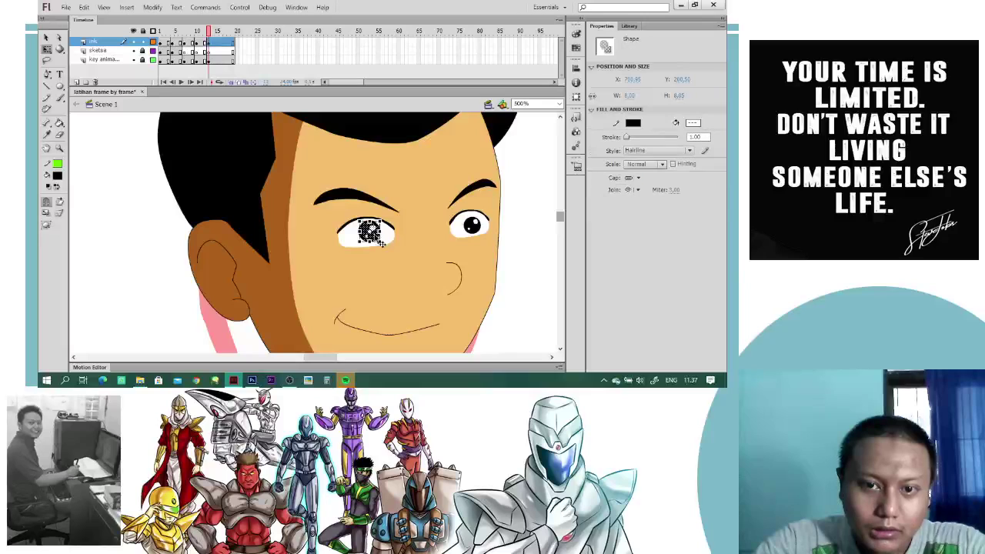
{"action": "left_click_drag", "start_coordinate": [369, 231], "coordinate": [352, 234]}
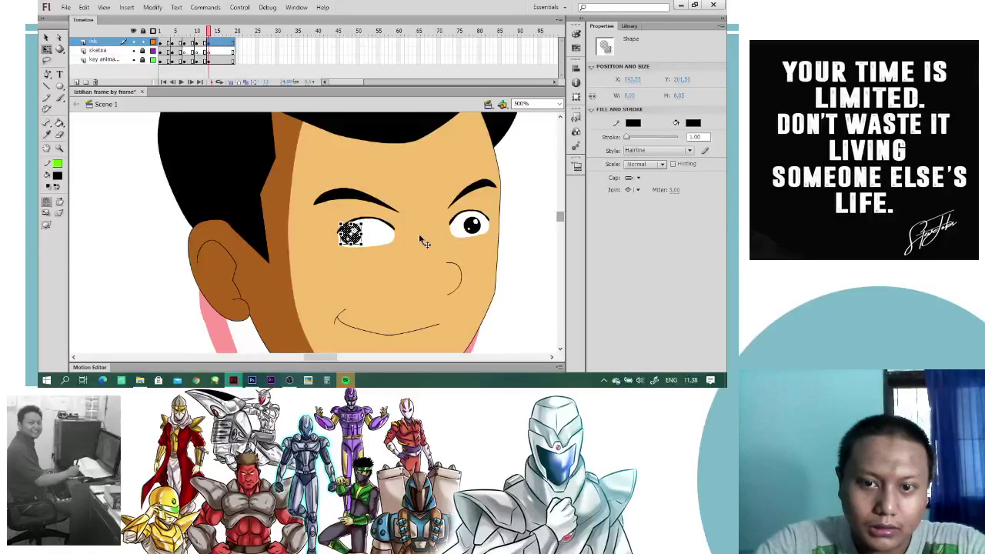
- Shift the far eye's pupil toward the nose so both eyes look the same way
{"action": "left_click", "coordinate": [472, 225]}
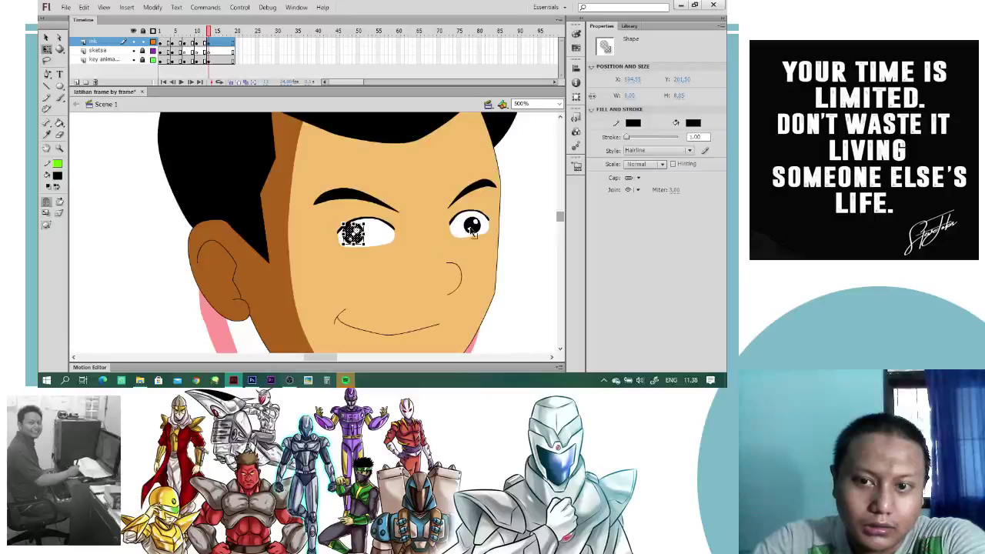
{"action": "double_click", "coordinate": [473, 227]}
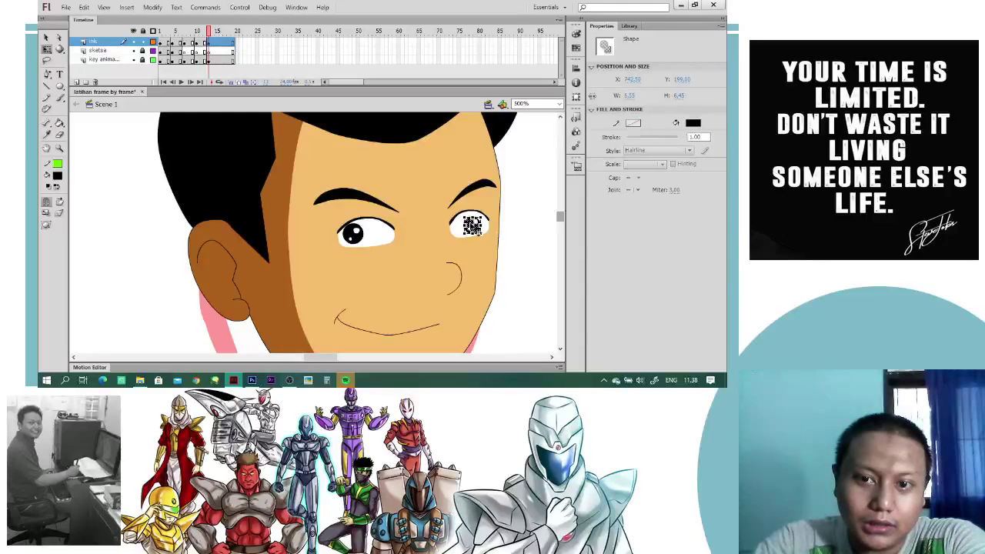
{"action": "left_click_drag", "start_coordinate": [473, 227], "coordinate": [465, 227]}
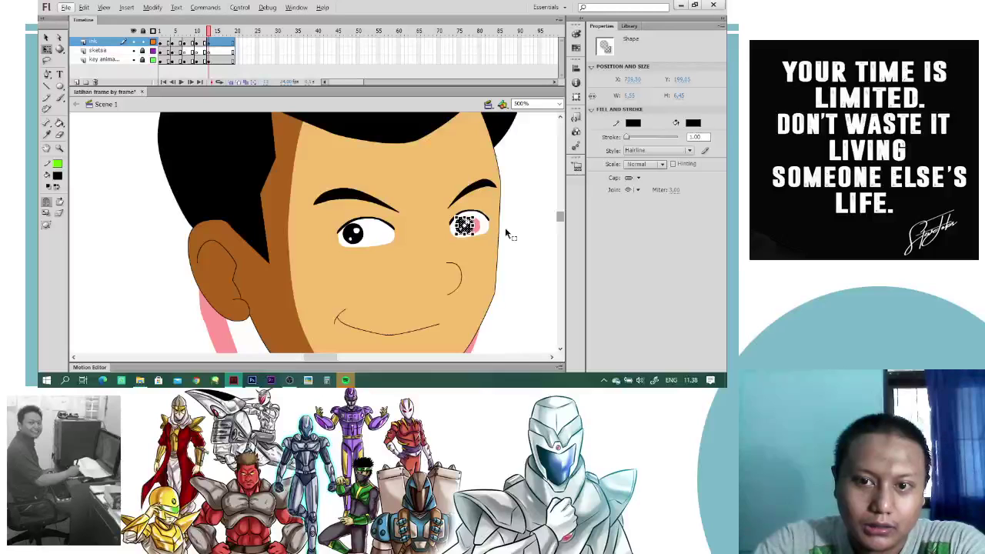
{"action": "key", "text": "Left"}
{"action": "key", "text": "Left"}
{"action": "key", "text": "Left"}
{"action": "key", "text": "Left"}
{"action": "key", "text": "Left"}
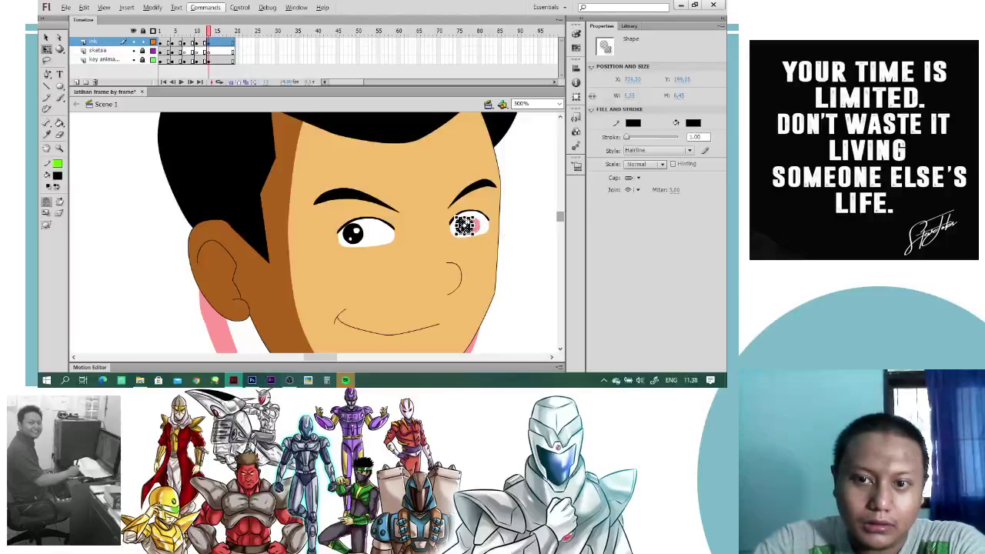
{"action": "left_click", "coordinate": [46, 38]}
{"action": "key", "text": "Left"}
{"action": "key", "text": "Left"}
{"action": "key", "text": "Left"}
{"action": "key", "text": "Left"}
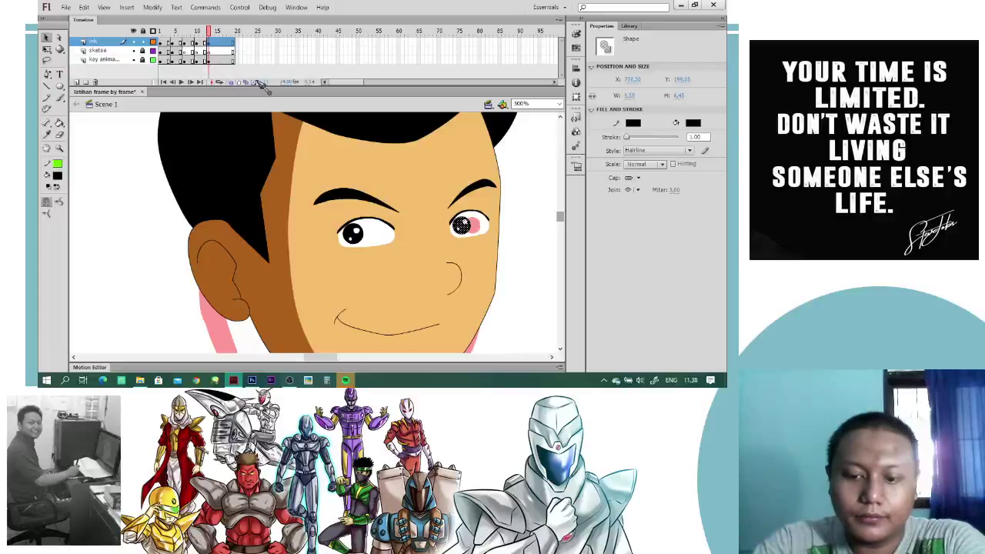
- Nudge both pupils slightly back to the right within the eye whites to balance the gaze
{"action": "key", "text": "ctrl+minus"}
{"action": "key", "text": "ctrl+minus"}
{"action": "key", "text": "ctrl+equal"}
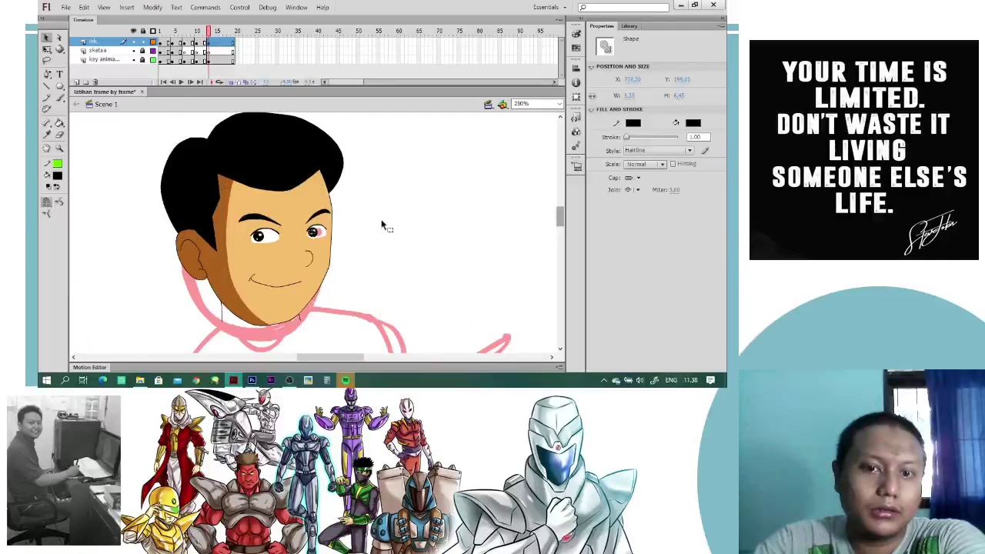
{"action": "key", "text": "ctrl+equal"}
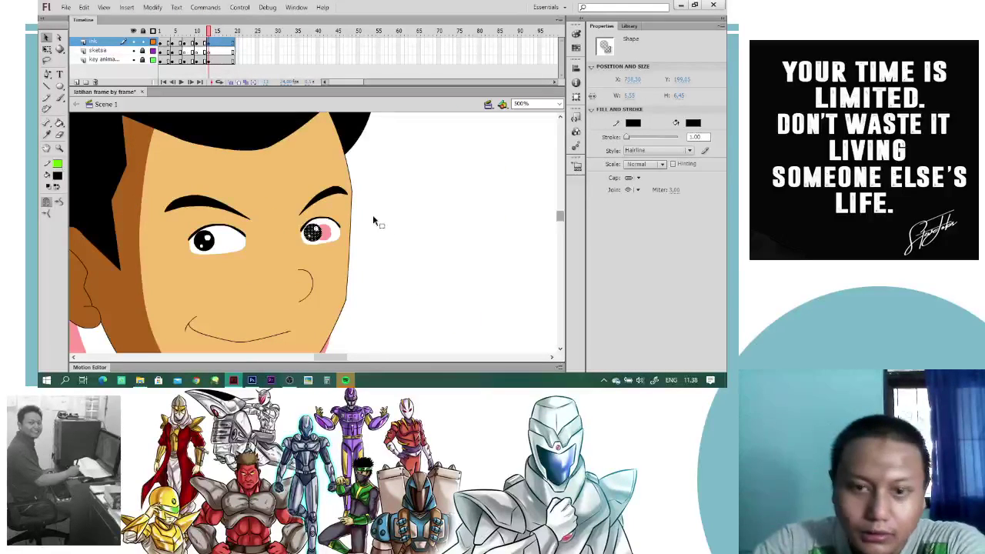
{"action": "key", "text": "Right"}
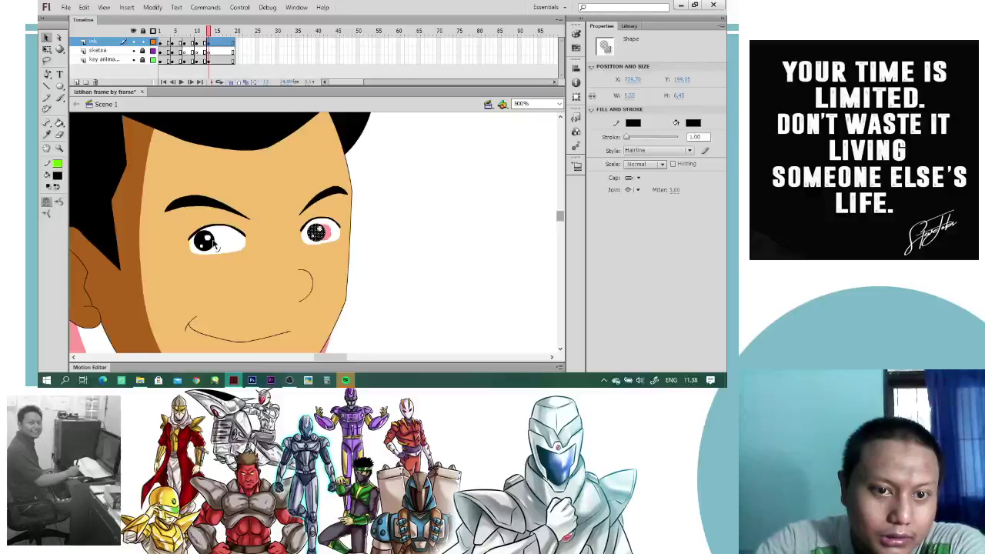
{"action": "left_click", "coordinate": [208, 245]}
{"action": "key", "text": "Right"}
{"action": "key", "text": "Right"}
{"action": "key", "text": "Right"}
{"action": "key", "text": "Right"}
{"action": "key", "text": "Right"}
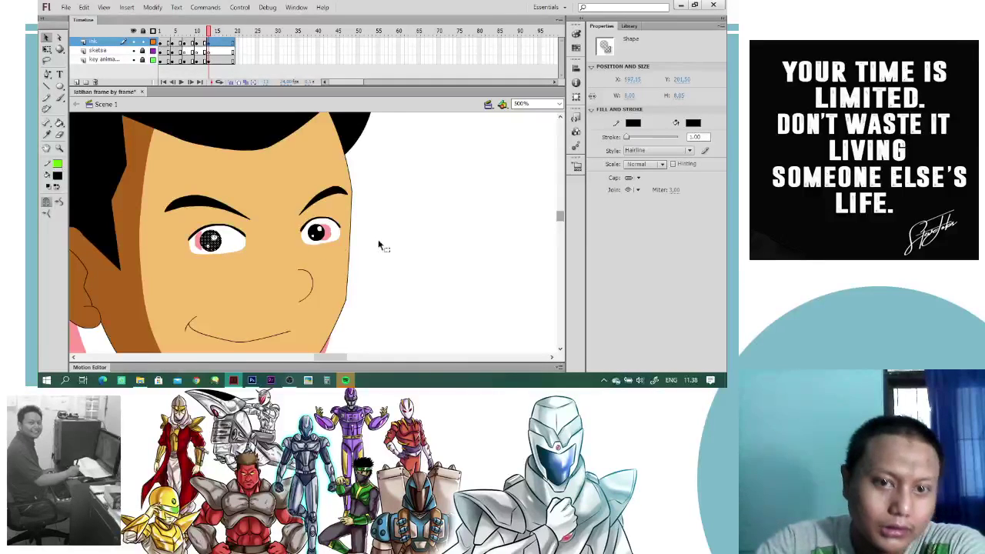
- Fill the pink gaps beside both pupils with white using the Paint Bucket and save the file
{"action": "left_click", "coordinate": [460, 223]}
{"action": "key", "text": "k"}
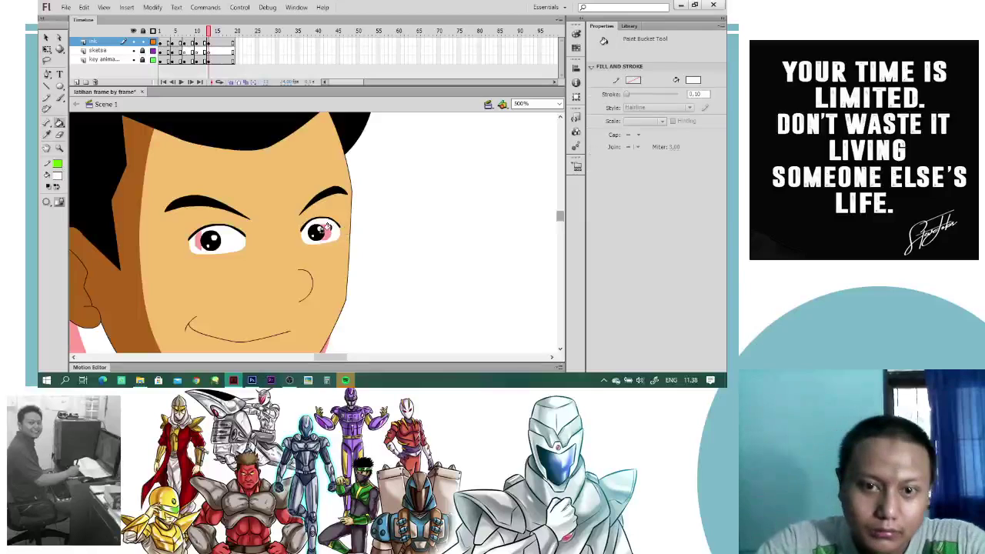
{"action": "left_click", "coordinate": [323, 231]}
{"action": "left_click", "coordinate": [191, 241]}
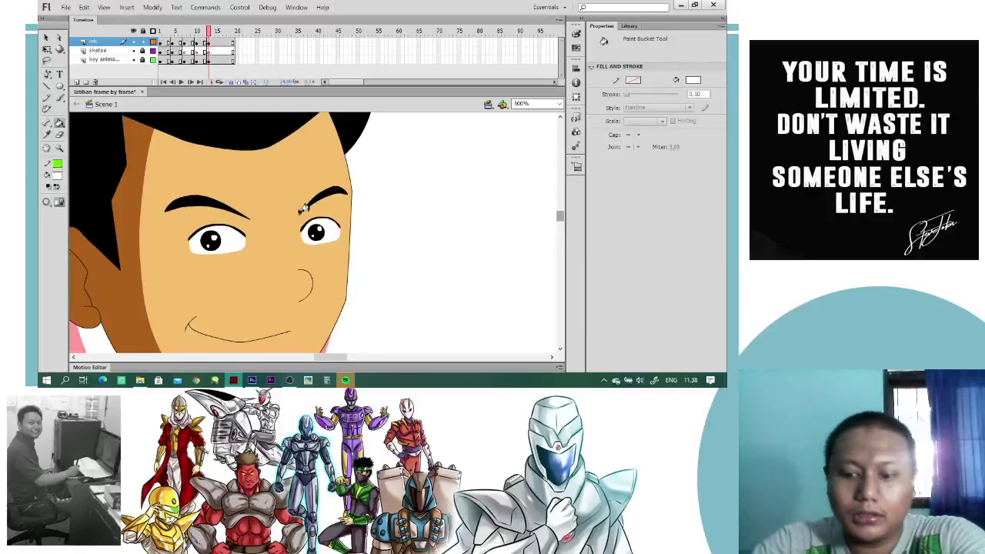
{"action": "key", "text": "ctrl+minus"}
{"action": "key", "text": "ctrl+minus"}
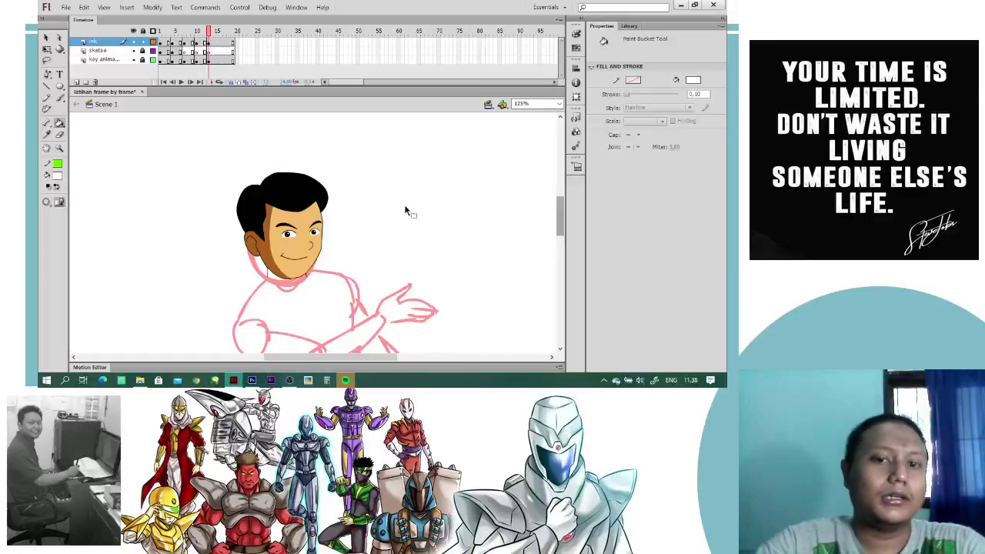
{"action": "key", "text": "ctrl+s"}
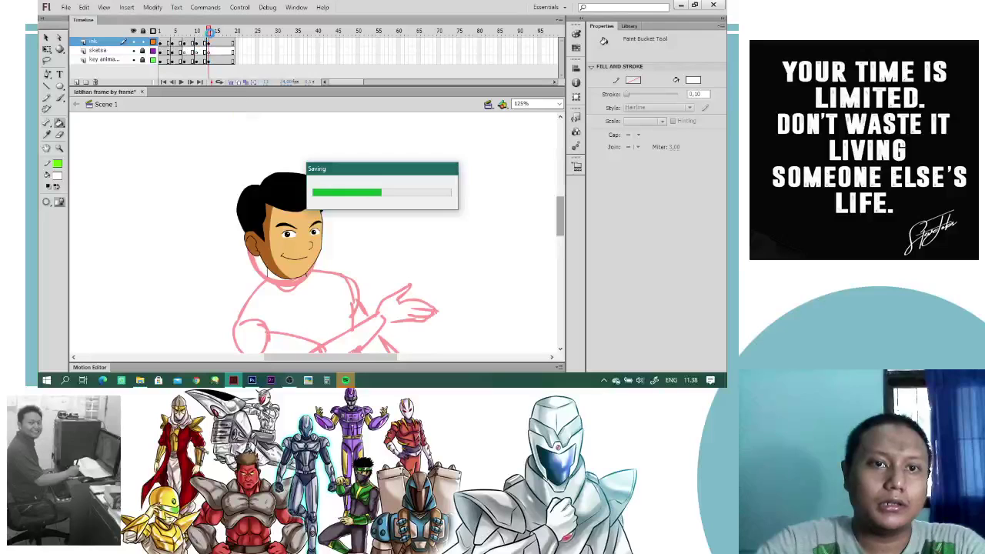
- Go to the first in-between in frame 7 and pull both corners of the open mouth outward to widen it
{"action": "key", "text": "ctrl+minus"}
{"action": "key", "text": "ctrl+minus"}
{"action": "key", "text": "ctrl+equal"}
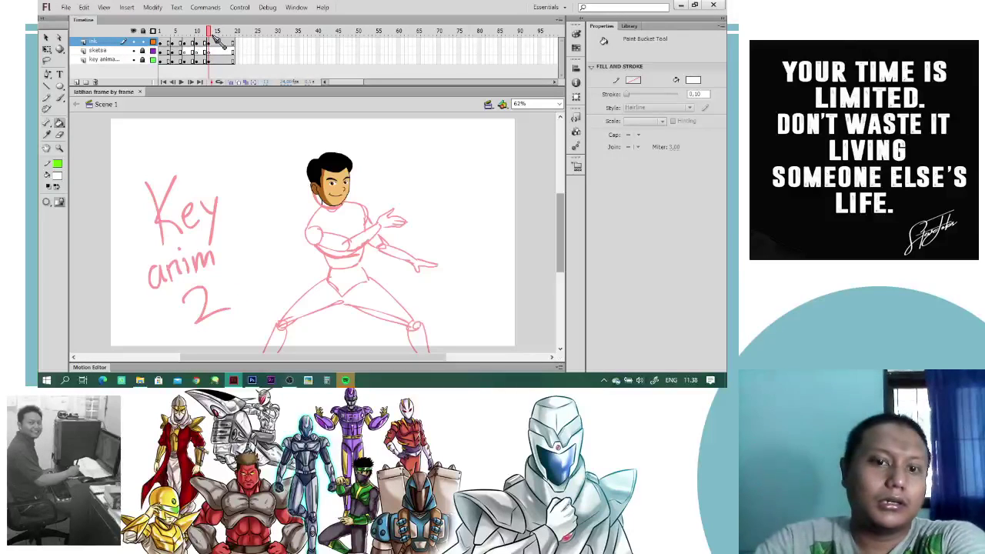
{"action": "mouse_move", "coordinate": [210, 34]}
{"action": "left_mouse_down"}
{"action": "mouse_move", "coordinate": [159, 35]}
{"action": "mouse_move", "coordinate": [209, 51]}
{"action": "mouse_move", "coordinate": [147, 50]}
{"action": "mouse_move", "coordinate": [197, 51]}
{"action": "mouse_move", "coordinate": [186, 34]}
{"action": "mouse_move", "coordinate": [203, 33]}
{"action": "mouse_move", "coordinate": [159, 33]}
{"action": "mouse_move", "coordinate": [187, 37]}
{"action": "left_mouse_up"}
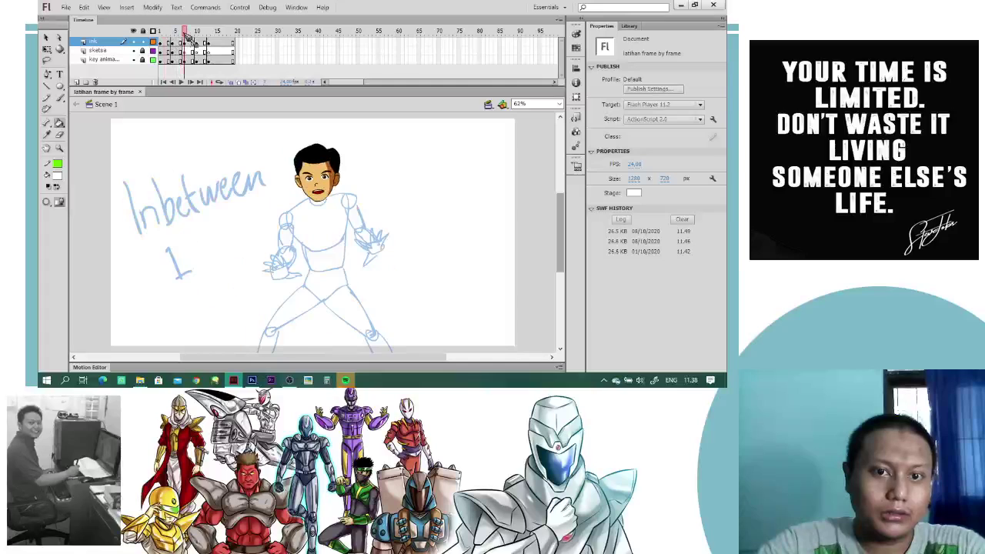
{"action": "key", "text": "p"}
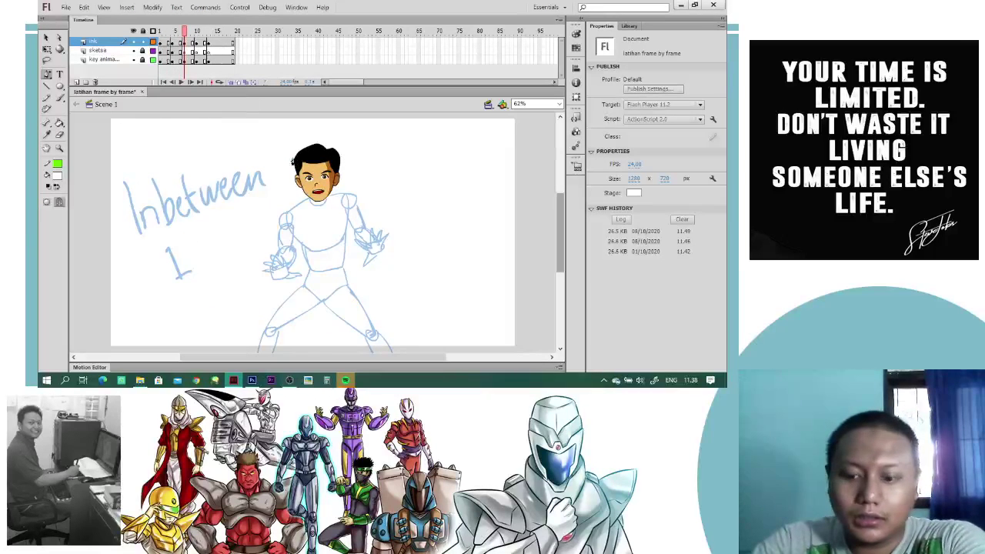
{"action": "key", "text": "ctrl+equal"}
{"action": "key", "text": "ctrl+equal"}
{"action": "key", "text": "ctrl+equal"}
{"action": "key", "text": "k"}
{"action": "left_click_drag", "start_coordinate": [350, 133], "coordinate": [379, 275]}
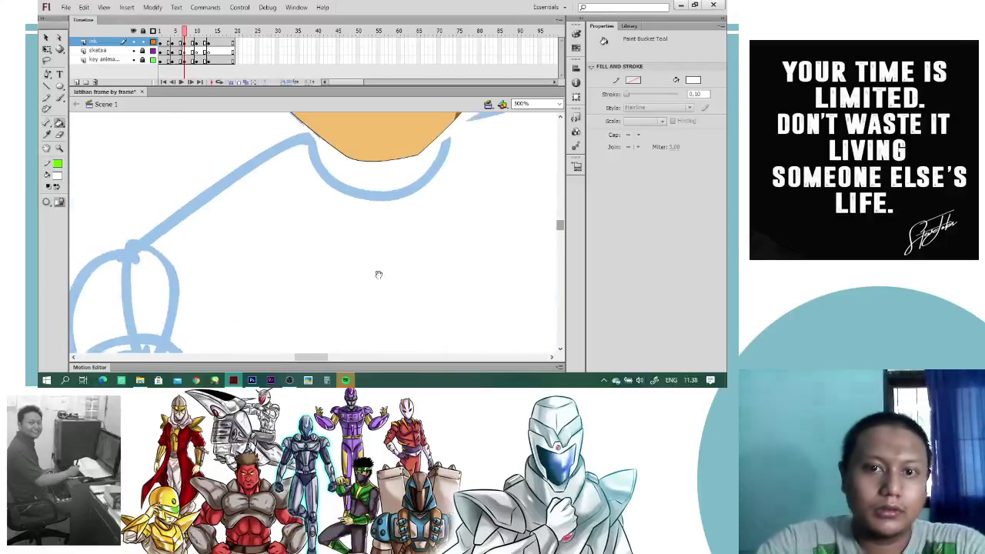
{"action": "left_click_drag", "start_coordinate": [385, 116], "coordinate": [407, 216]}
{"action": "key", "text": "v"}
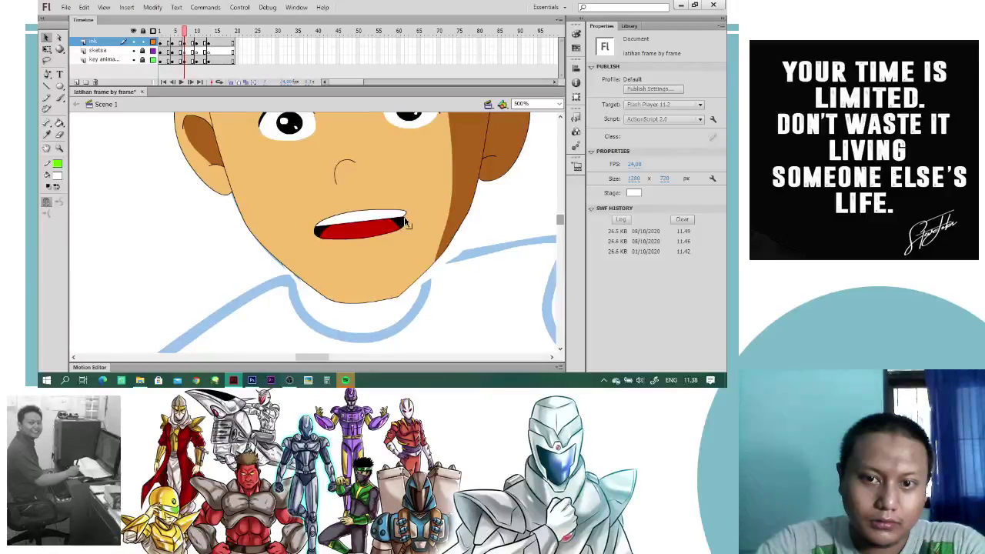
{"action": "left_click_drag", "start_coordinate": [411, 215], "coordinate": [412, 212]}
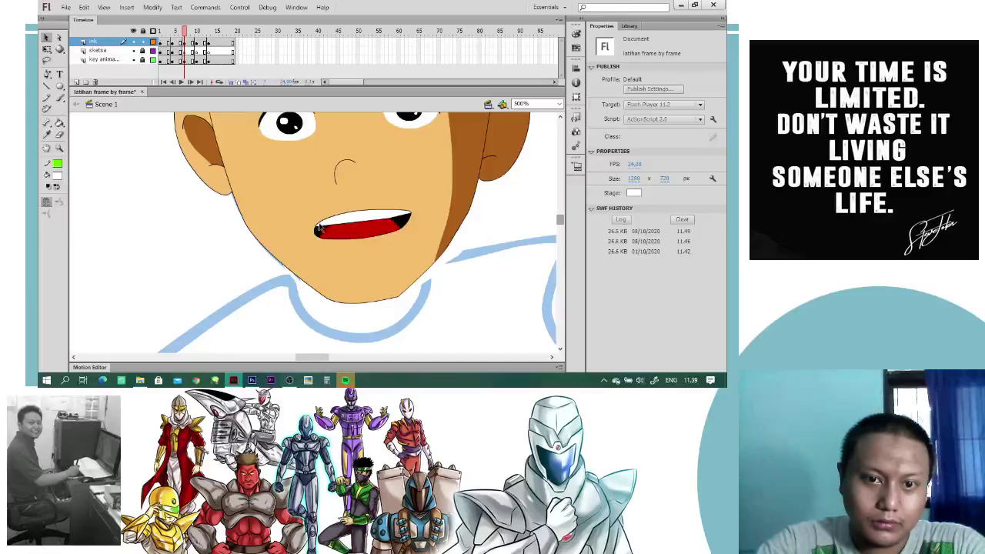
{"action": "left_click_drag", "start_coordinate": [321, 228], "coordinate": [306, 225]}
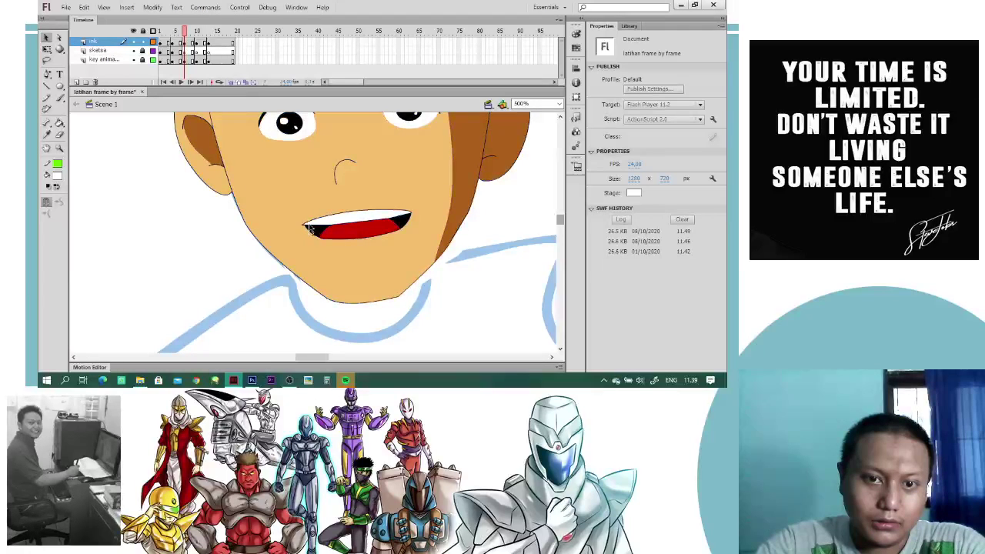
- Delete the stray outline bits at the mouth's left corner, sample the face's skin colour as the fill, and save the file
{"action": "left_click", "coordinate": [306, 228]}
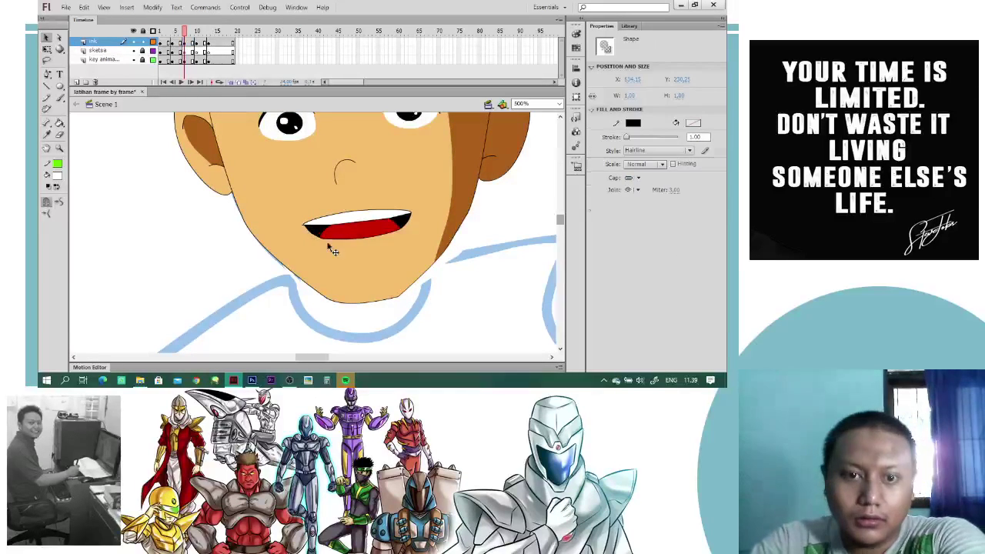
{"action": "key", "text": "Delete"}
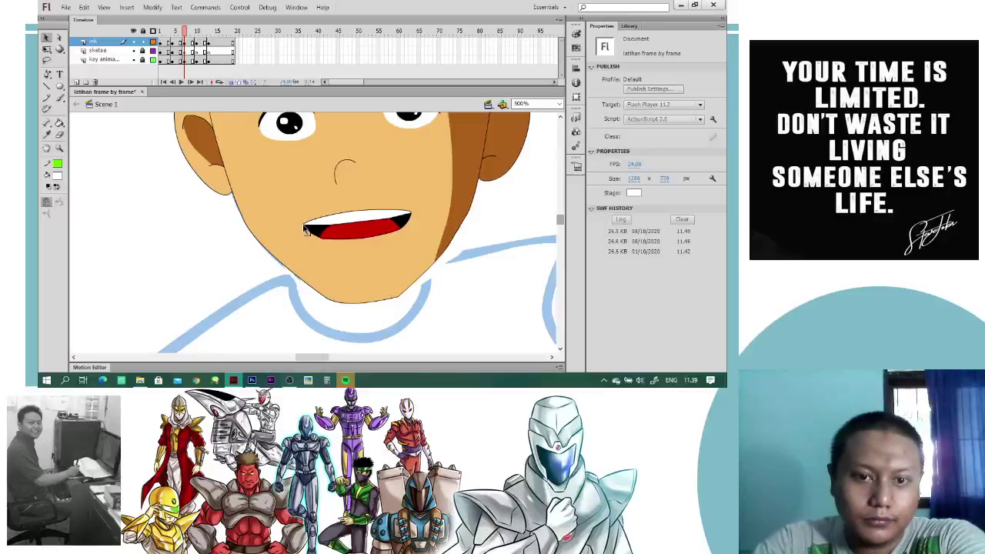
{"action": "left_click", "coordinate": [306, 227]}
{"action": "key", "text": "Delete"}
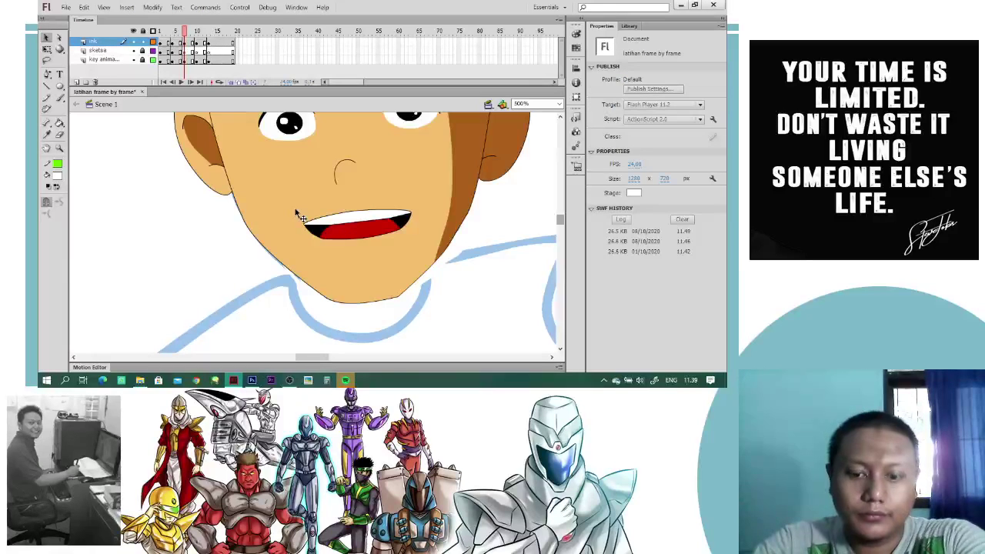
{"action": "key", "text": "i"}
{"action": "left_click", "coordinate": [298, 215]}
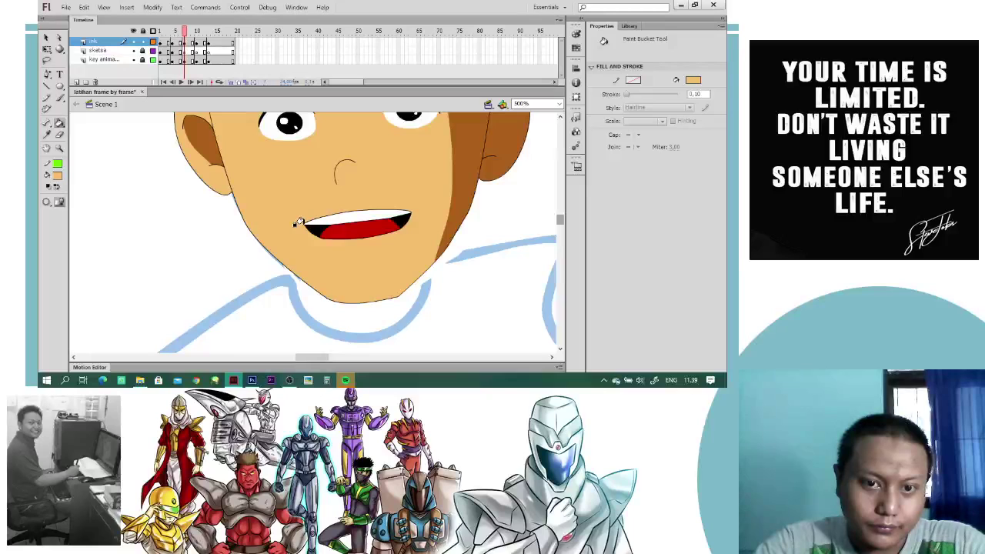
{"action": "key", "text": "ctrl+s"}
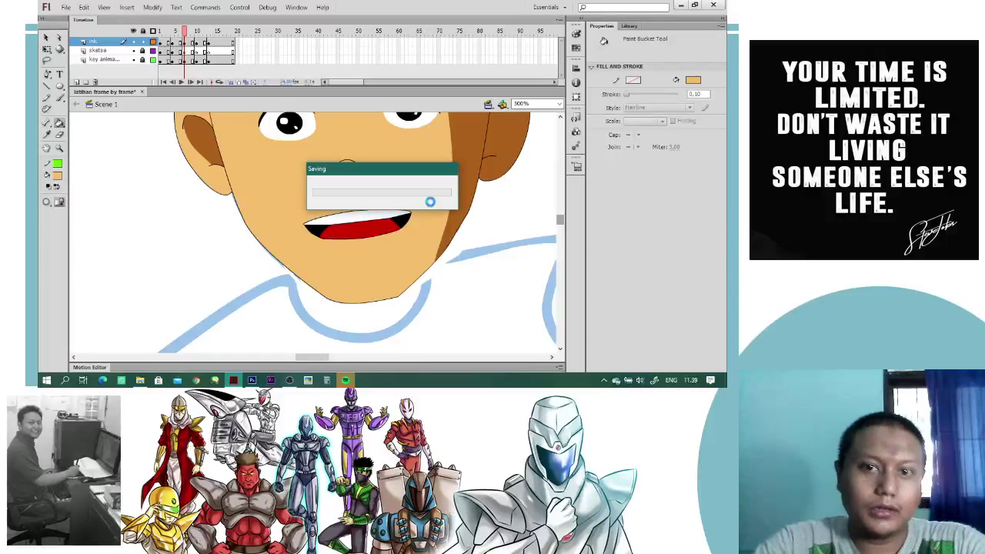
- Go to frame 8 and copy the whole open mouth, including the teeth, tongue, dark corners and outline
{"action": "key", "text": "ctrl+minus"}
{"action": "key", "text": "ctrl+minus"}
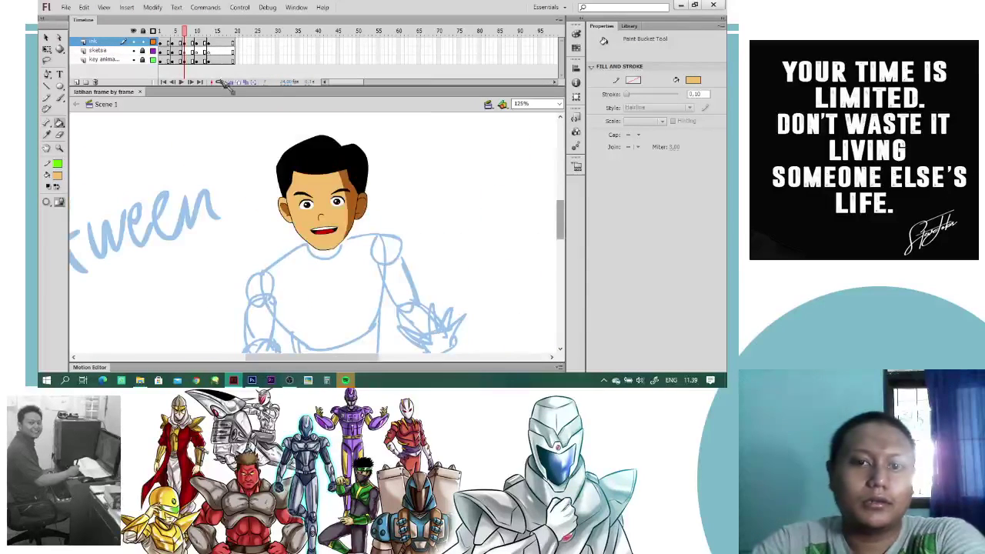
{"action": "mouse_move", "coordinate": [186, 36]}
{"action": "left_mouse_down"}
{"action": "mouse_move", "coordinate": [166, 34]}
{"action": "mouse_move", "coordinate": [216, 42]}
{"action": "mouse_move", "coordinate": [173, 40]}
{"action": "mouse_move", "coordinate": [190, 41]}
{"action": "left_mouse_up"}
{"action": "key", "text": "ctrl+equal"}
{"action": "key", "text": "ctrl+equal"}
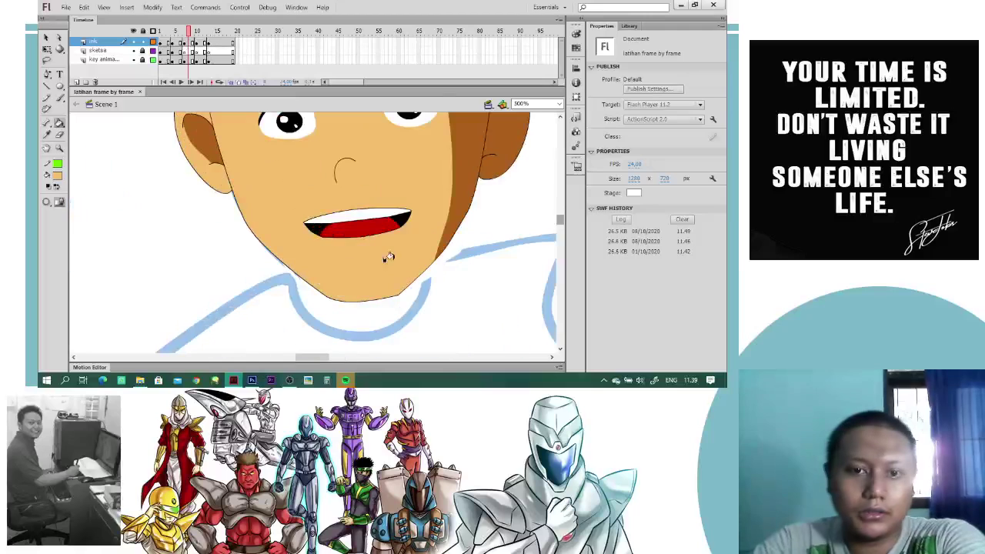
{"action": "key", "text": "b"}
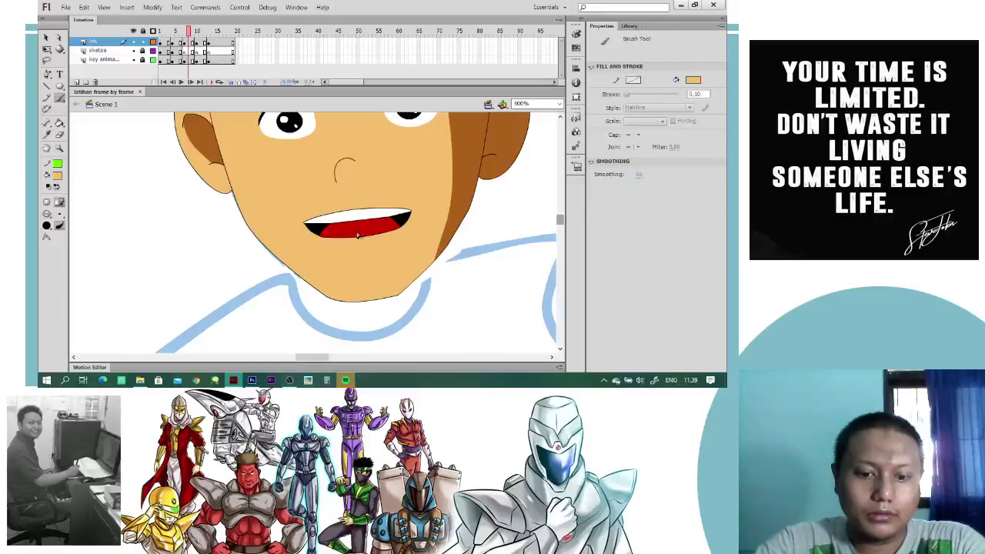
{"action": "key", "text": "c"}
{"action": "key", "text": "v"}
{"action": "left_click", "coordinate": [360, 231]}
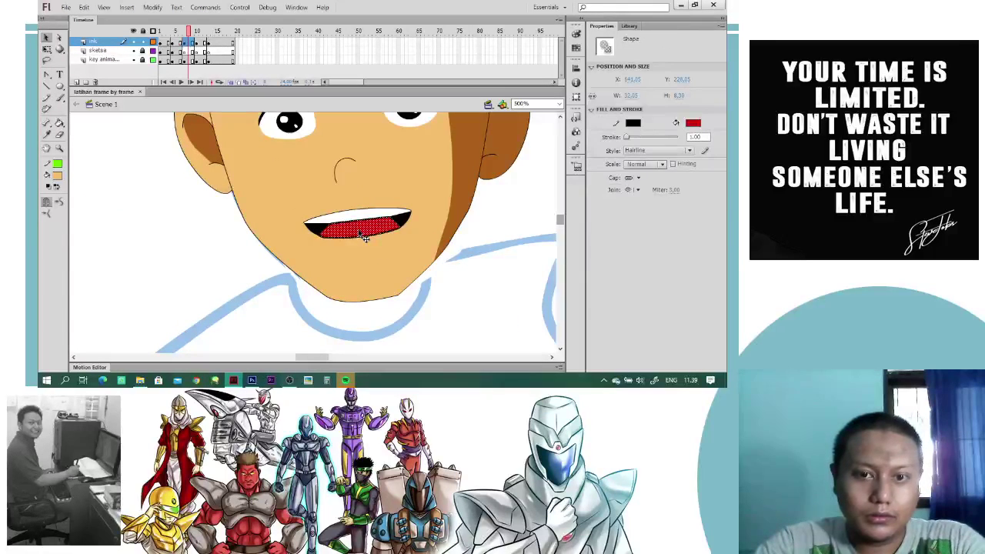
{"action": "left_click", "coordinate": [366, 217], "text": "shift"}
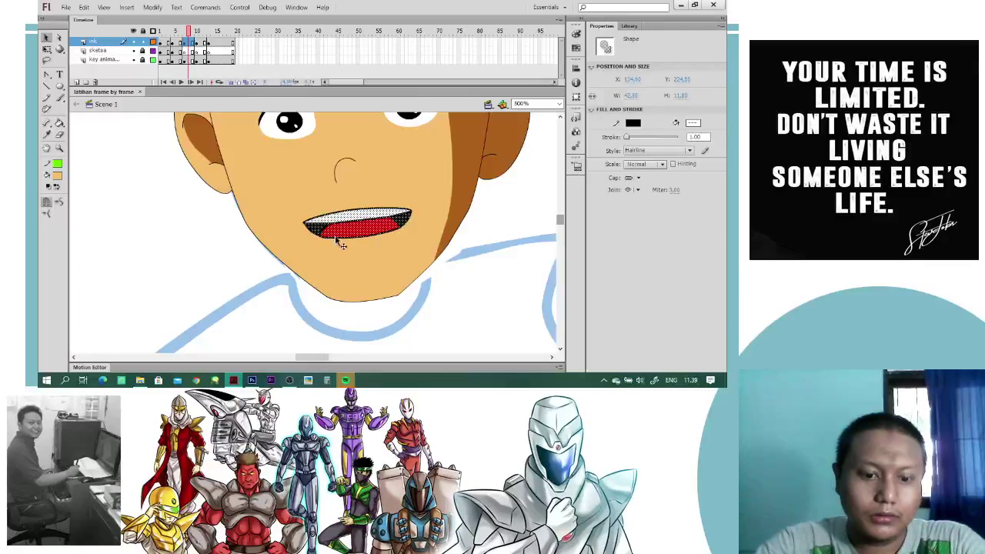
- In frame 10, fill all parts of the old mouth with the skin colour and delete its outline
{"action": "left_click", "coordinate": [197, 42]}
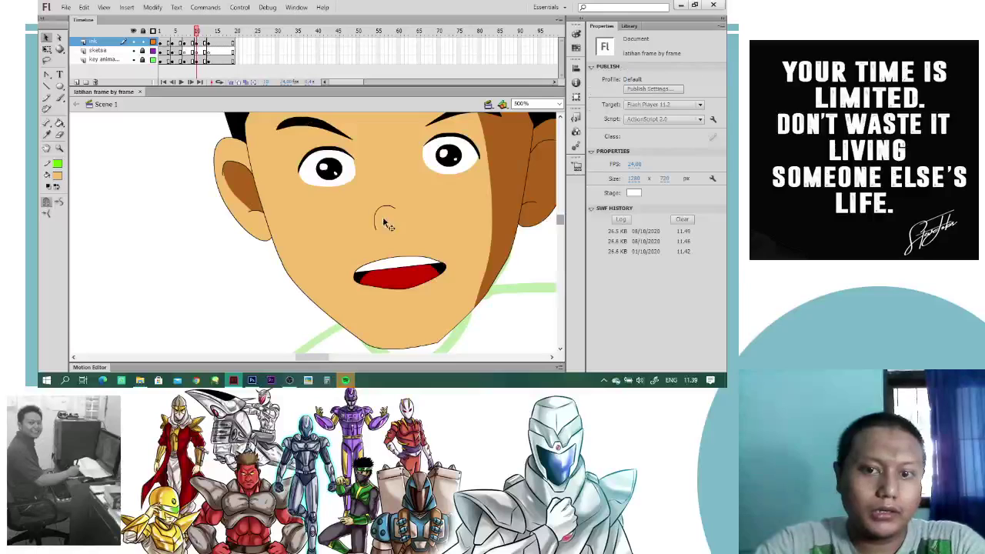
{"action": "key", "text": "k"}
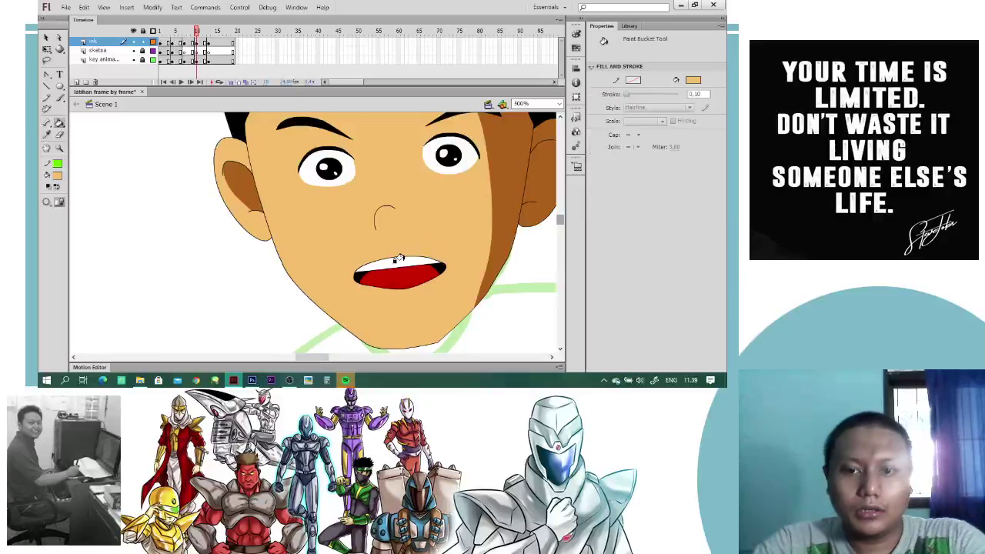
{"action": "left_click", "coordinate": [397, 261]}
{"action": "left_click", "coordinate": [399, 275]}
{"action": "left_click", "coordinate": [437, 267]}
{"action": "left_click", "coordinate": [359, 274]}
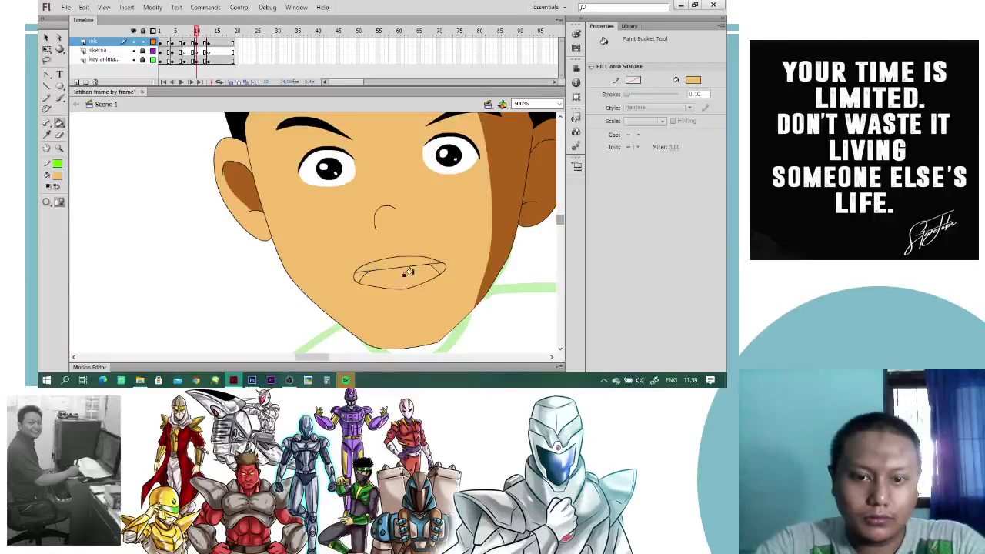
{"action": "key", "text": "v"}
{"action": "double_click", "coordinate": [405, 267]}
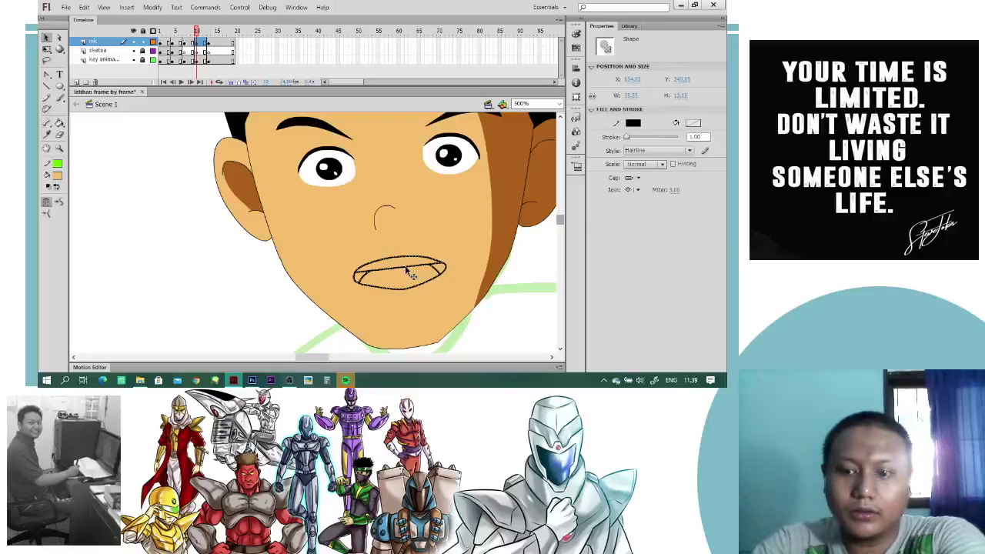
{"action": "key", "text": "Delete"}
- Paste the copied mouth below the nose in frame 10, then flatten and tilt it slightly counter-clockwise with Free Transform
{"action": "key", "text": "ctrl+v"}
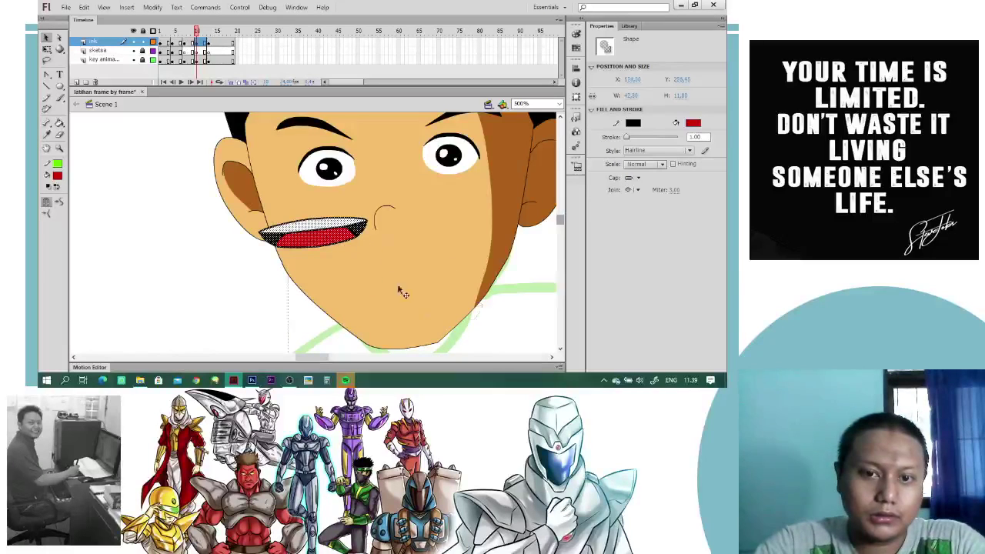
{"action": "left_click_drag", "start_coordinate": [406, 274], "coordinate": [413, 266]}
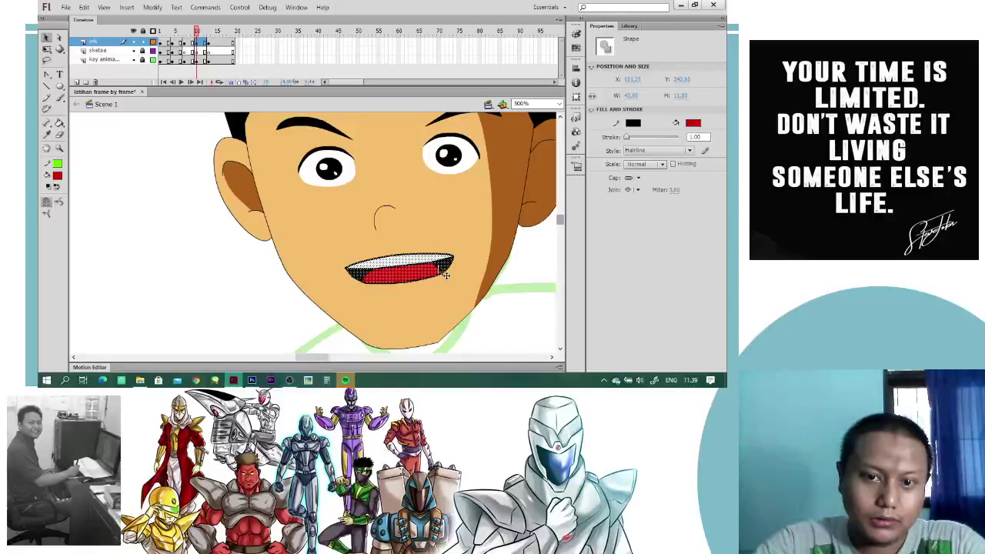
{"action": "left_click", "coordinate": [46, 48]}
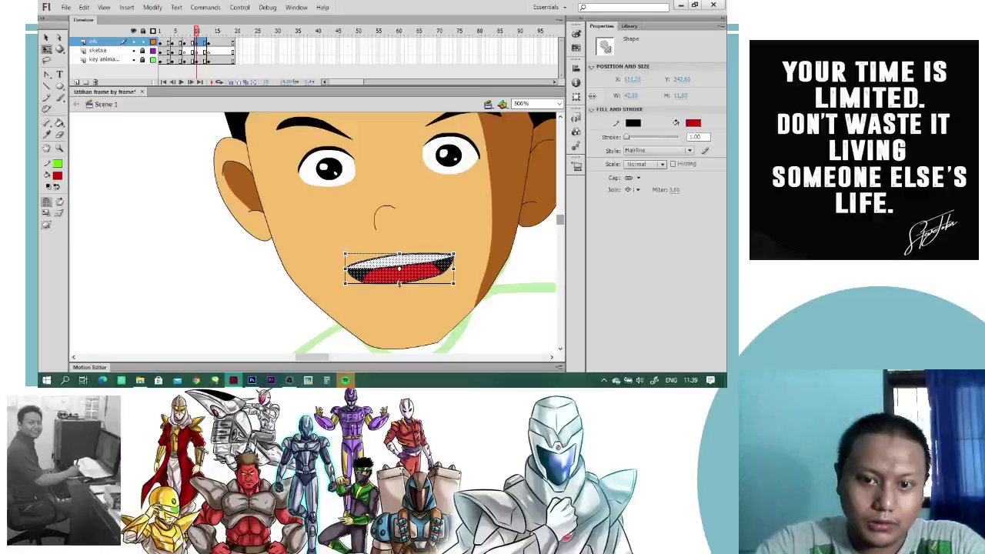
{"action": "left_click_drag", "start_coordinate": [399, 284], "coordinate": [471, 245]}
{"action": "left_click", "coordinate": [549, 268]}
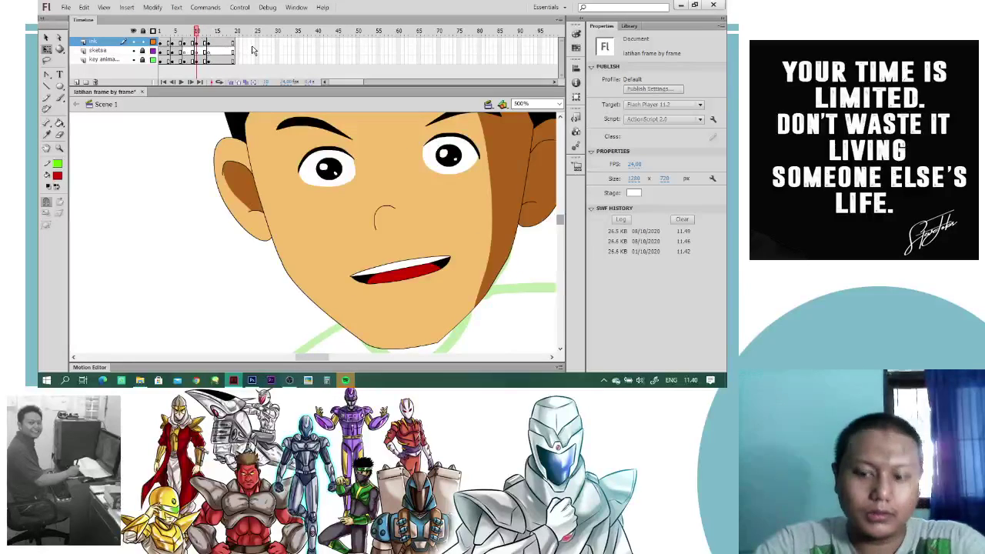
- Scrub the timeline from frame 10 to 19, save the file, and preview the animation with Test Movie
{"action": "key", "text": "ctrl+minus"}
{"action": "key", "text": "ctrl+minus"}
{"action": "mouse_move", "coordinate": [197, 35]}
{"action": "left_mouse_down"}
{"action": "mouse_move", "coordinate": [164, 37]}
{"action": "mouse_move", "coordinate": [221, 41]}
{"action": "mouse_move", "coordinate": [180, 48]}
{"action": "mouse_move", "coordinate": [206, 52]}
{"action": "mouse_move", "coordinate": [158, 48]}
{"action": "mouse_move", "coordinate": [225, 53]}
{"action": "mouse_move", "coordinate": [158, 52]}
{"action": "mouse_move", "coordinate": [235, 53]}
{"action": "left_mouse_up"}
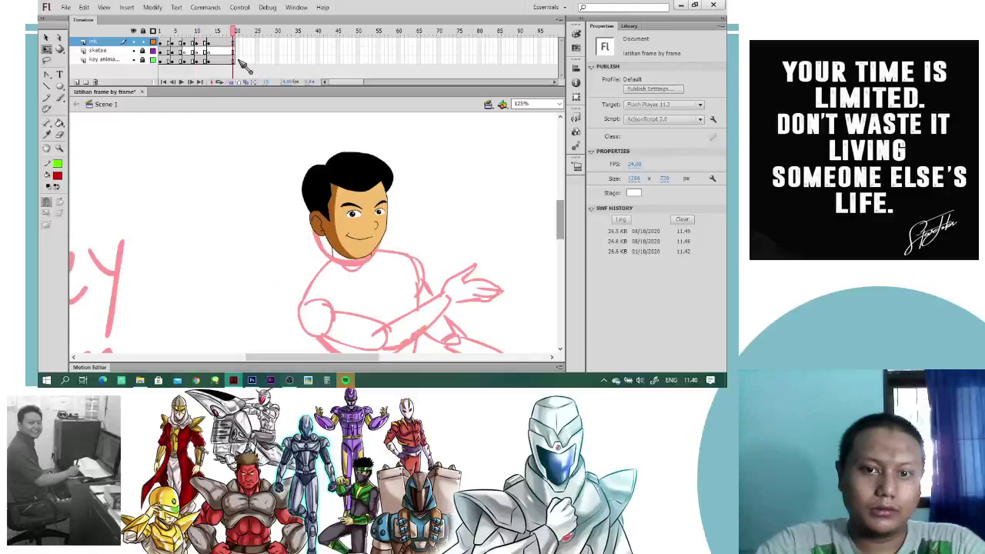
{"action": "key", "text": "ctrl+s"}
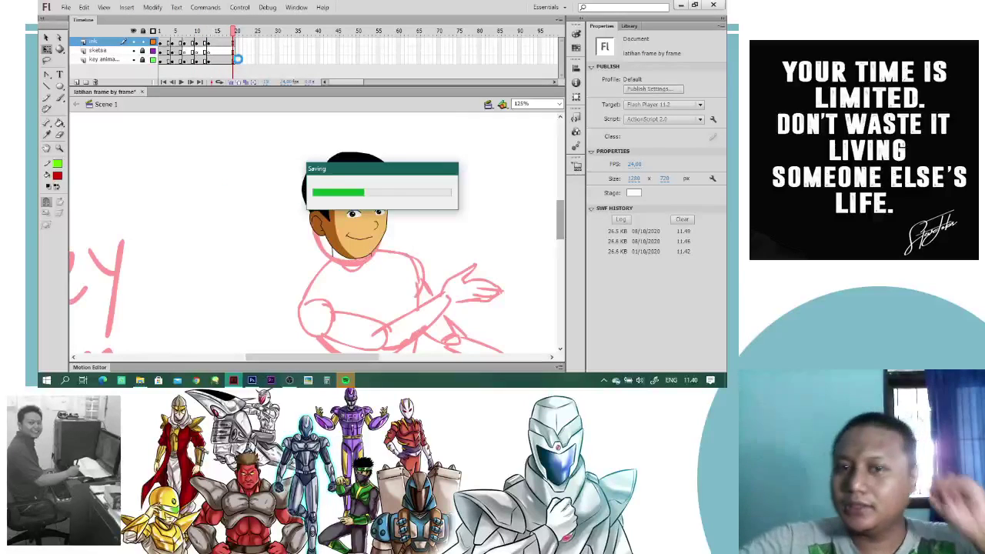
{"action": "key", "text": "ctrl+Return"}
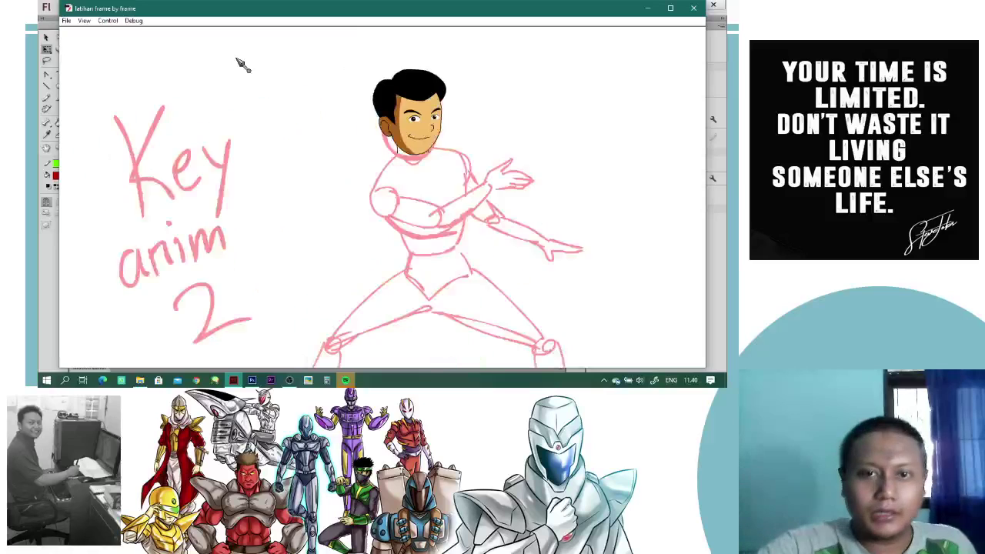
{"action": "left_click", "coordinate": [691, 10]}
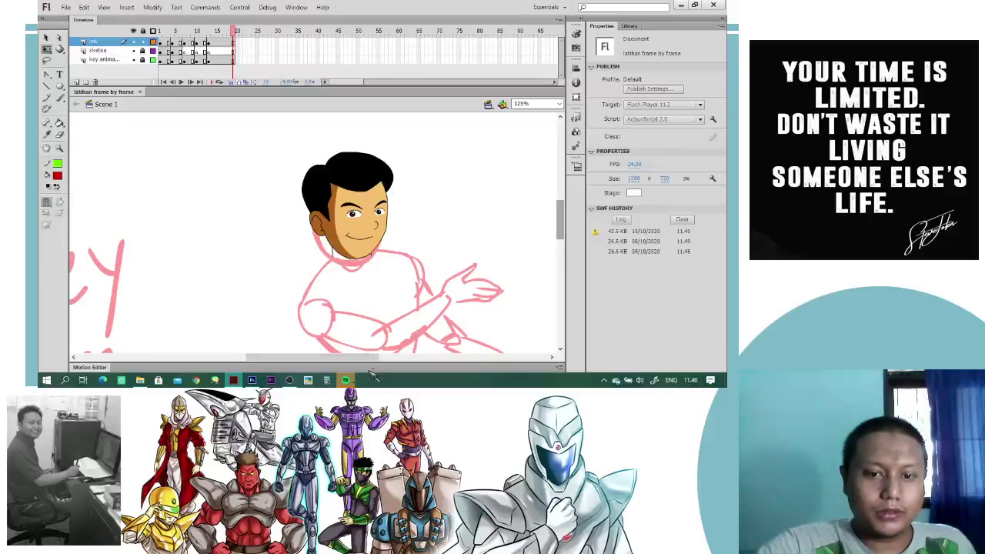
- Switch to OBS and look through the audio mixer's channels
{"action": "left_click", "coordinate": [290, 382]}
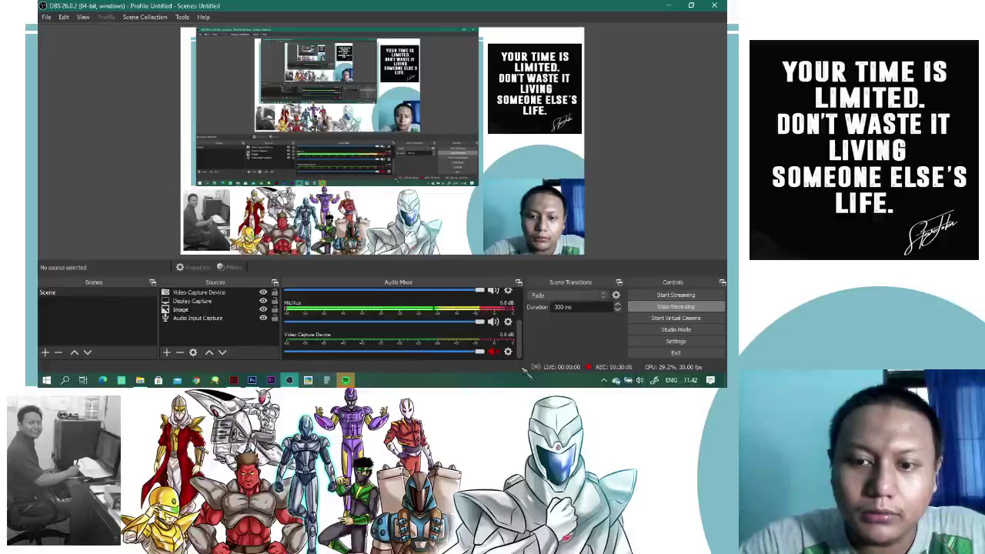
{"action": "mouse_move", "coordinate": [520, 338]}
{"action": "left_mouse_down"}
{"action": "mouse_move", "coordinate": [525, 326]}
{"action": "mouse_move", "coordinate": [523, 334]}
{"action": "left_mouse_up"}
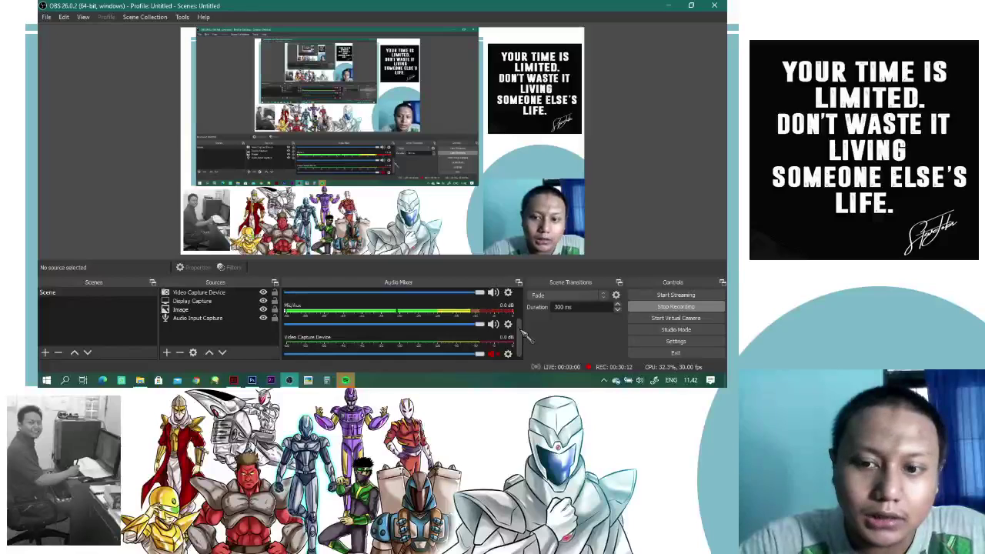
{"action": "scroll", "coordinate": [524, 331], "scroll_direction": "up", "scroll_amount": 1}
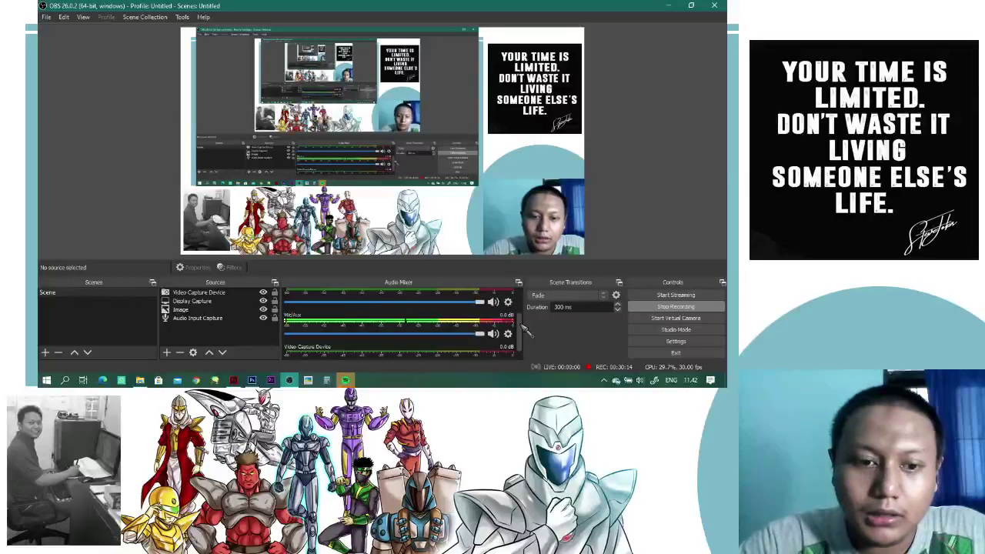
{"action": "scroll", "coordinate": [523, 331], "scroll_direction": "down", "scroll_amount": 1}
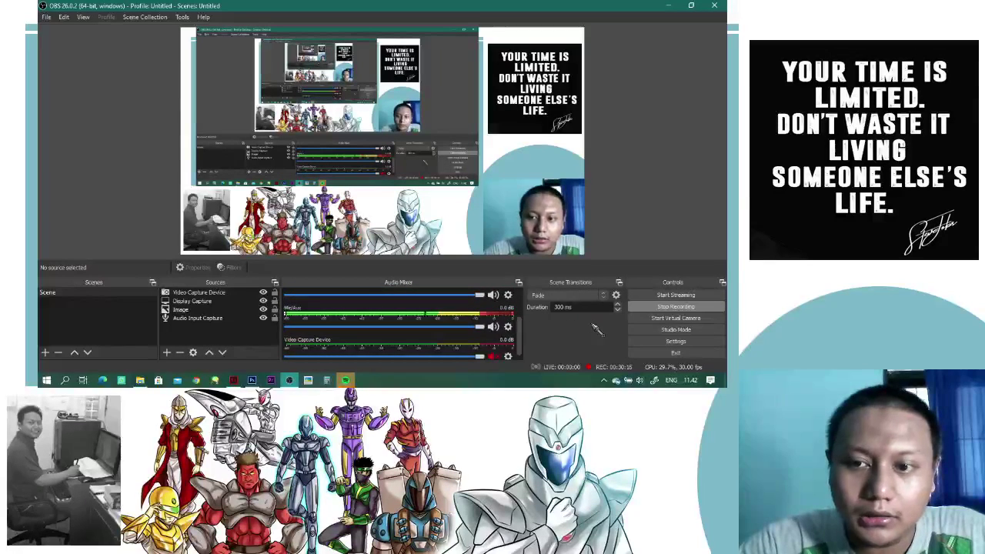